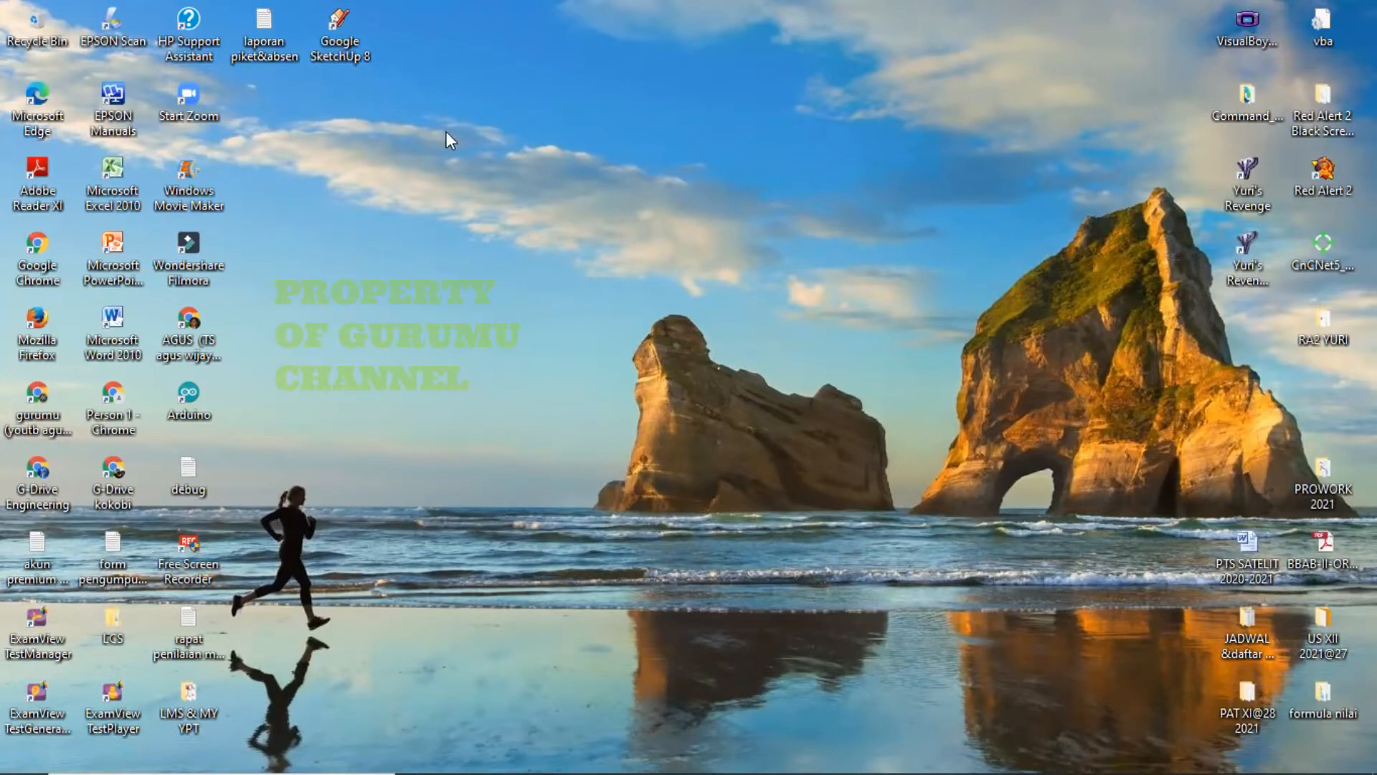
Step: Launch Google SketchUp 8 and start a new model with the Architectural Design - Millimeters template
{"action": "double_click", "coordinate": [357, 34]}
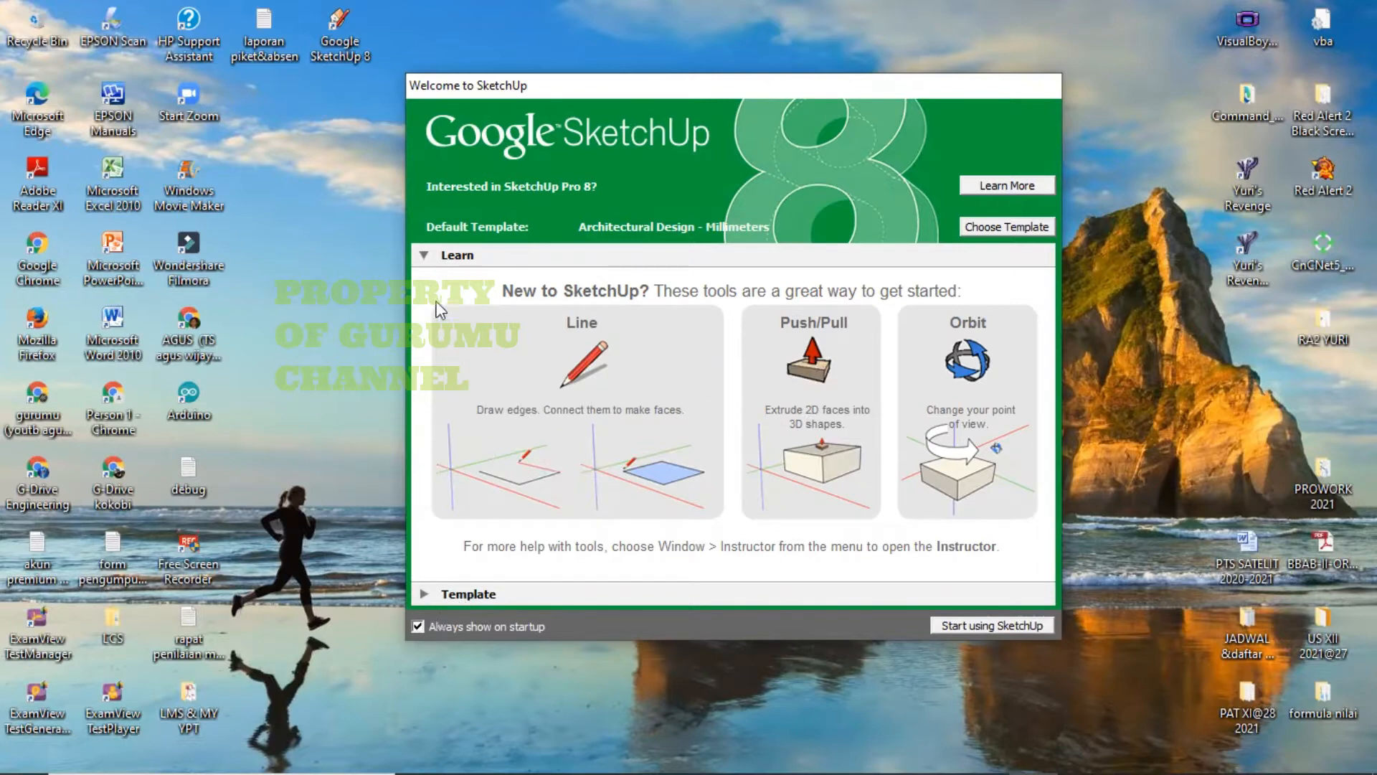
{"action": "left_click", "coordinate": [423, 257]}
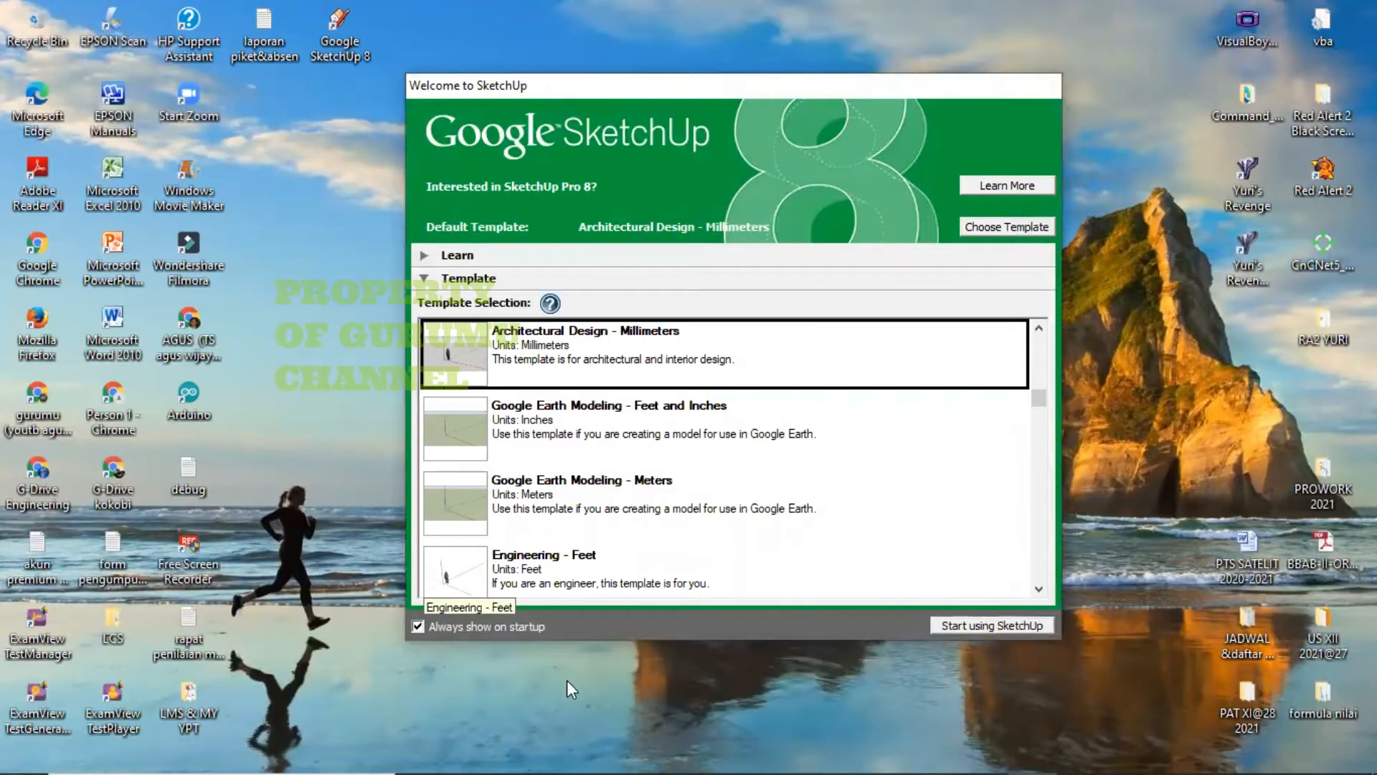
{"action": "left_click", "coordinate": [513, 578]}
{"action": "left_click", "coordinate": [513, 518]}
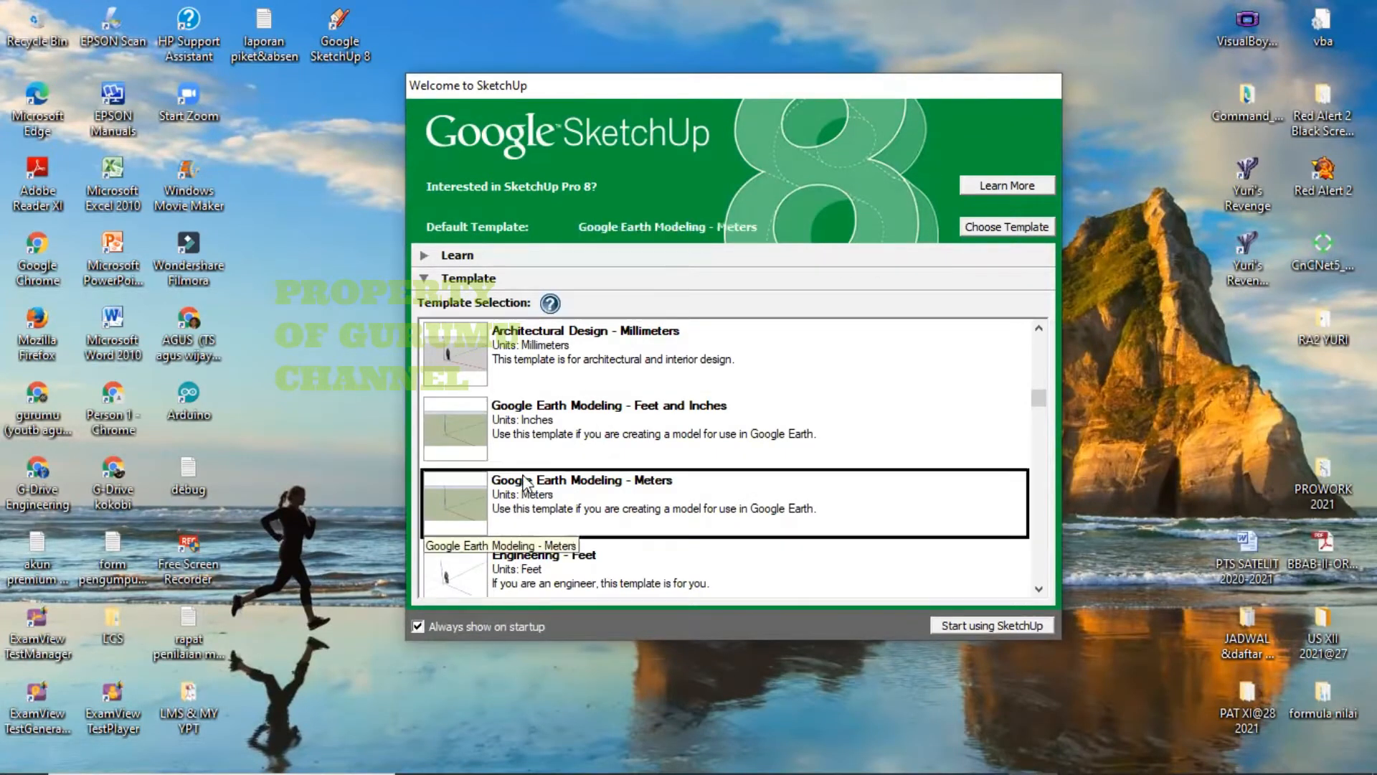
{"action": "left_click", "coordinate": [520, 445]}
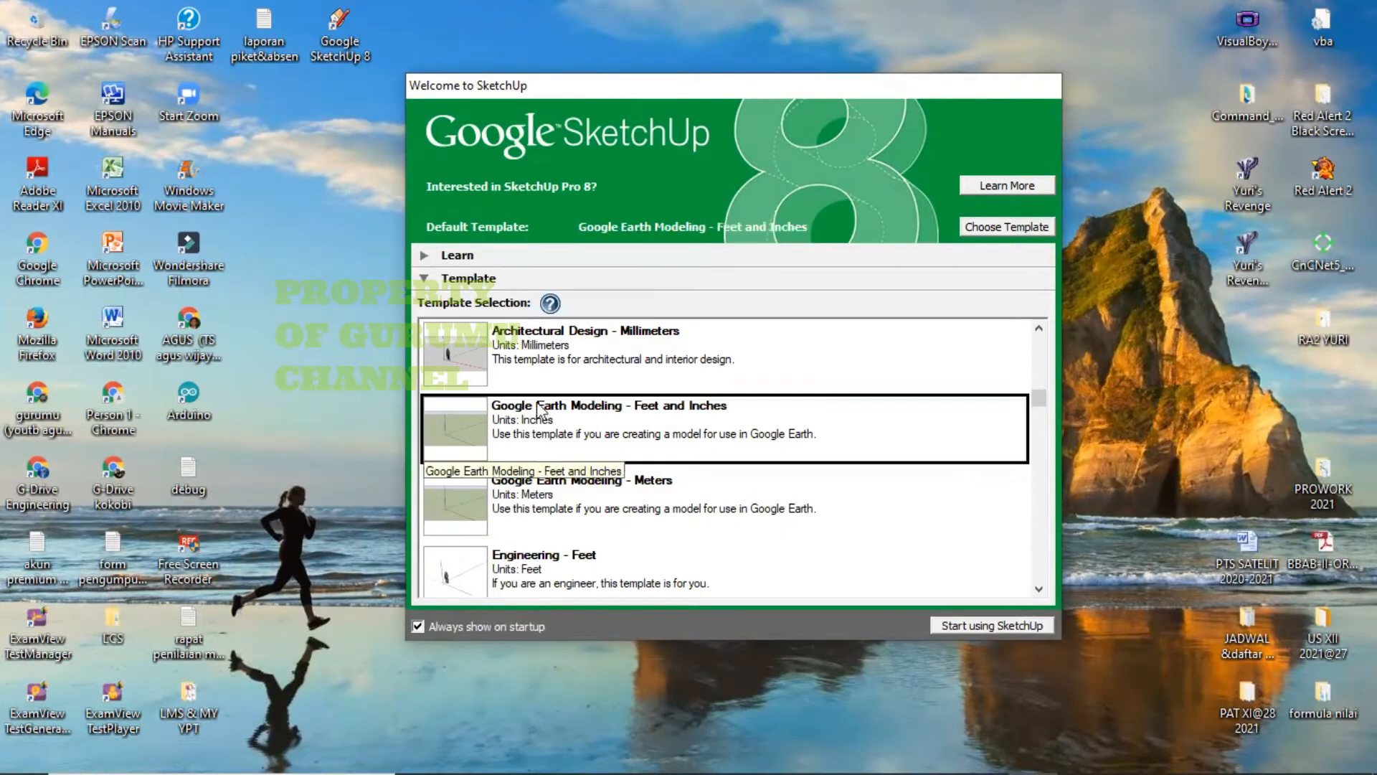
{"action": "left_click", "coordinate": [533, 337]}
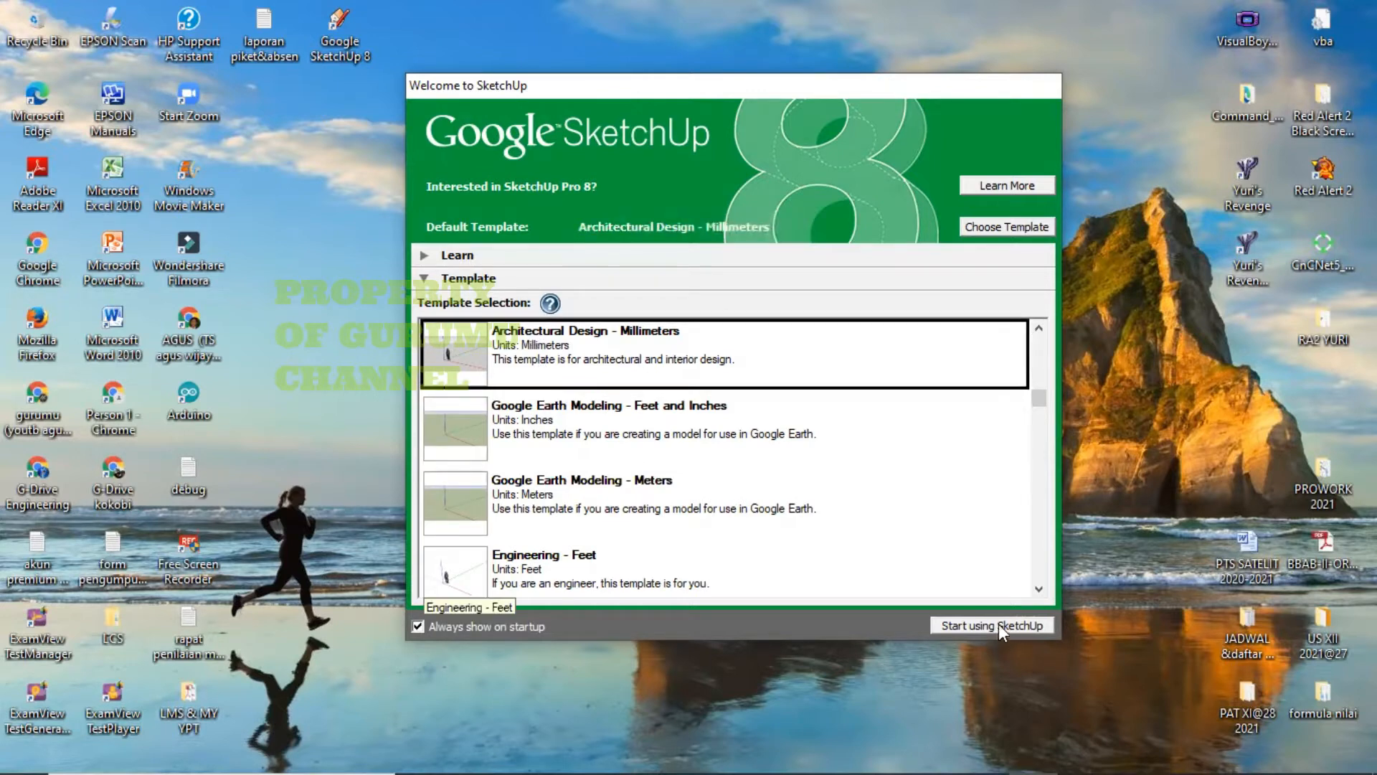
{"action": "left_click", "coordinate": [957, 626]}
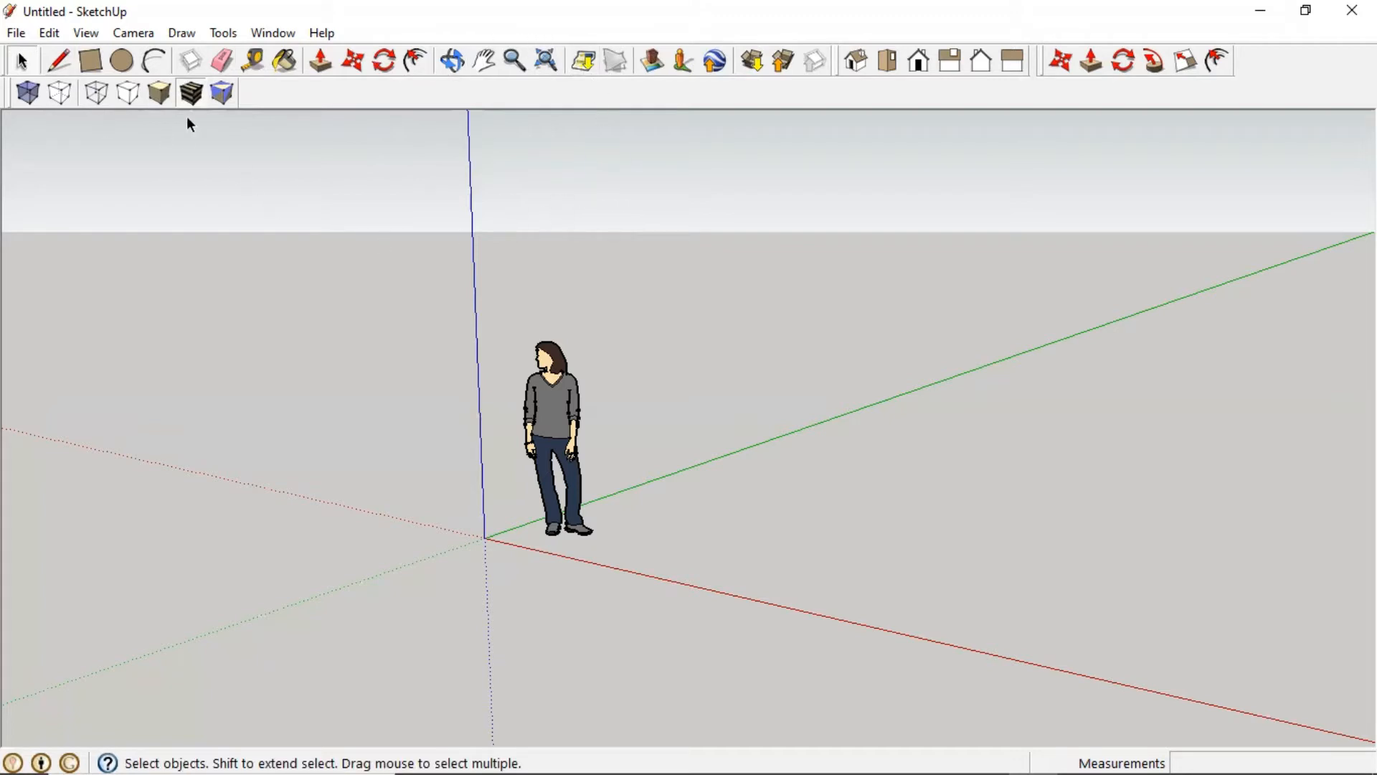
Step: Configure the model's length units as Decimal in Millimeters with a precision of 0.00mm
{"action": "left_click", "coordinate": [85, 36]}
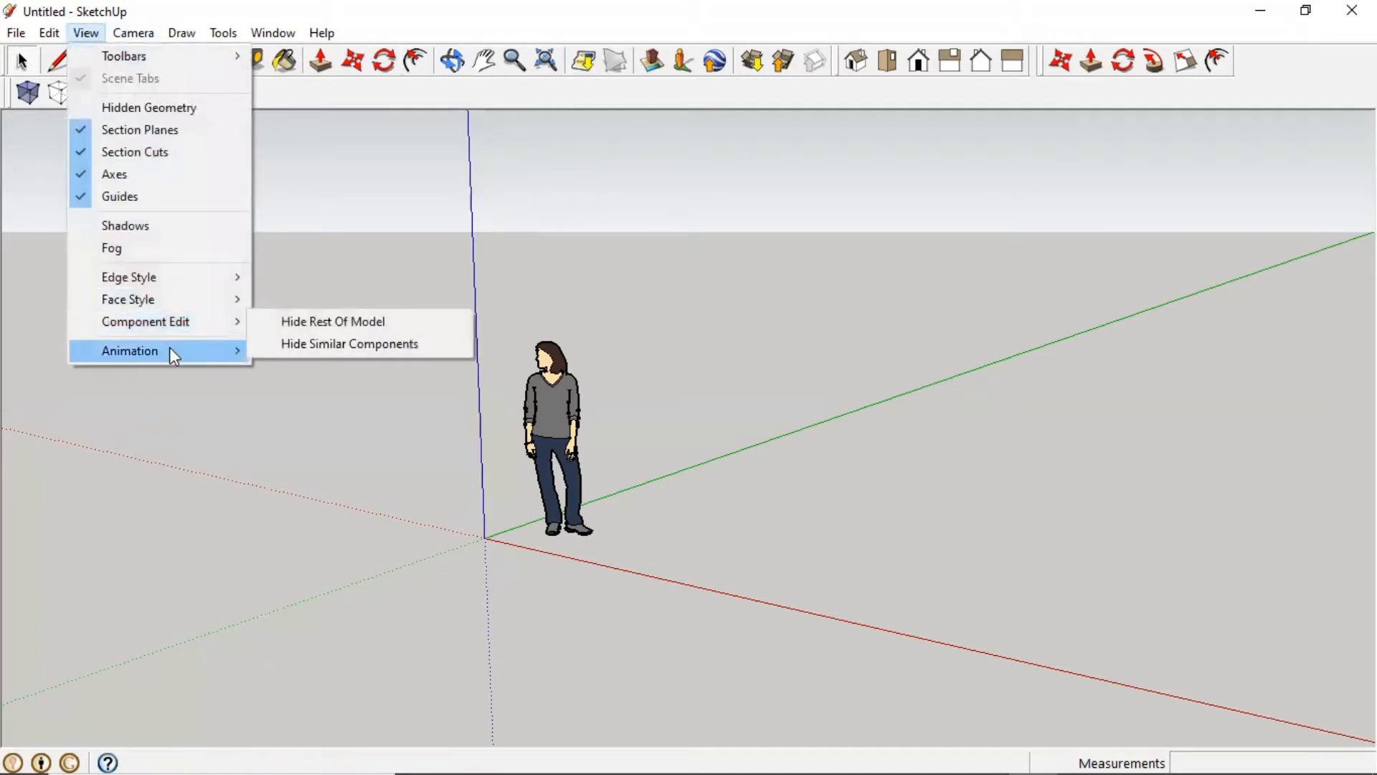
{"action": "mouse_move", "coordinate": [171, 350]}
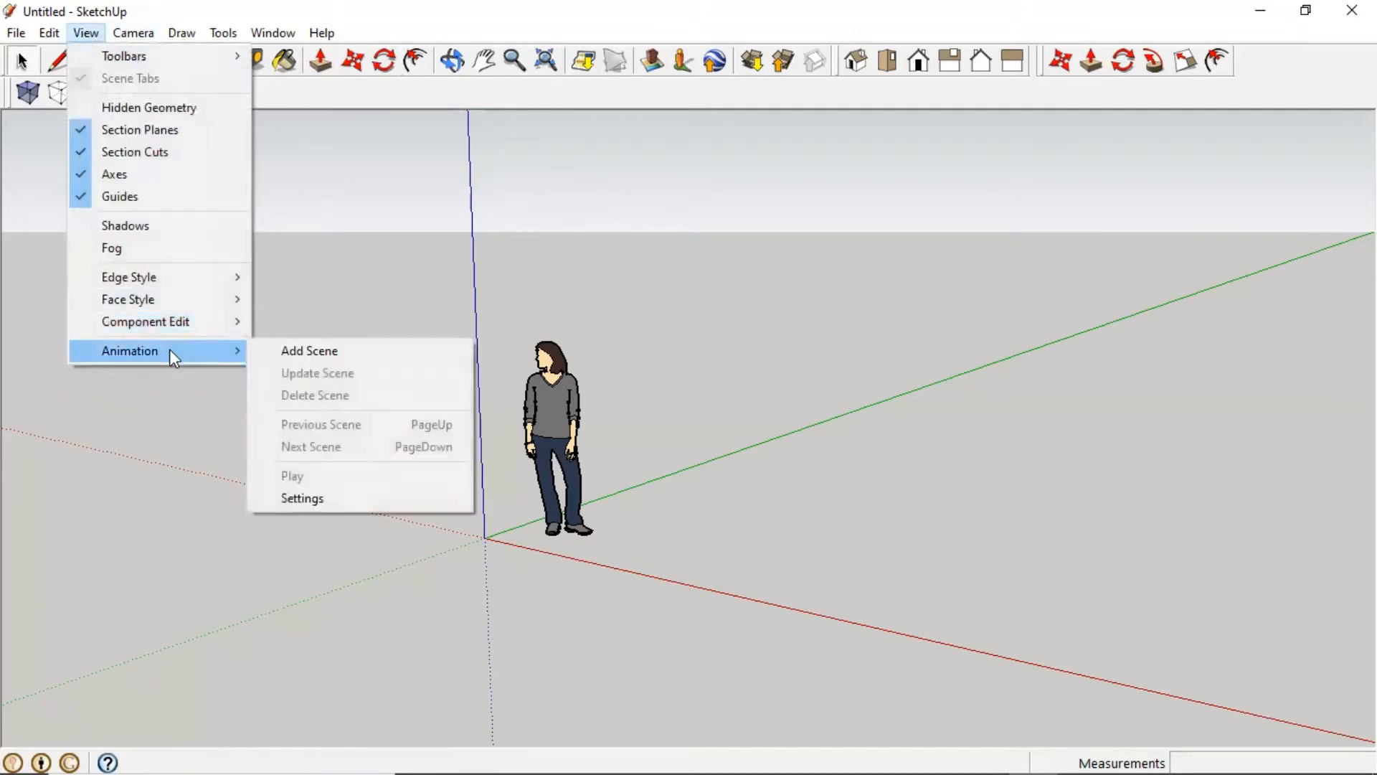
{"action": "left_click", "coordinate": [347, 497]}
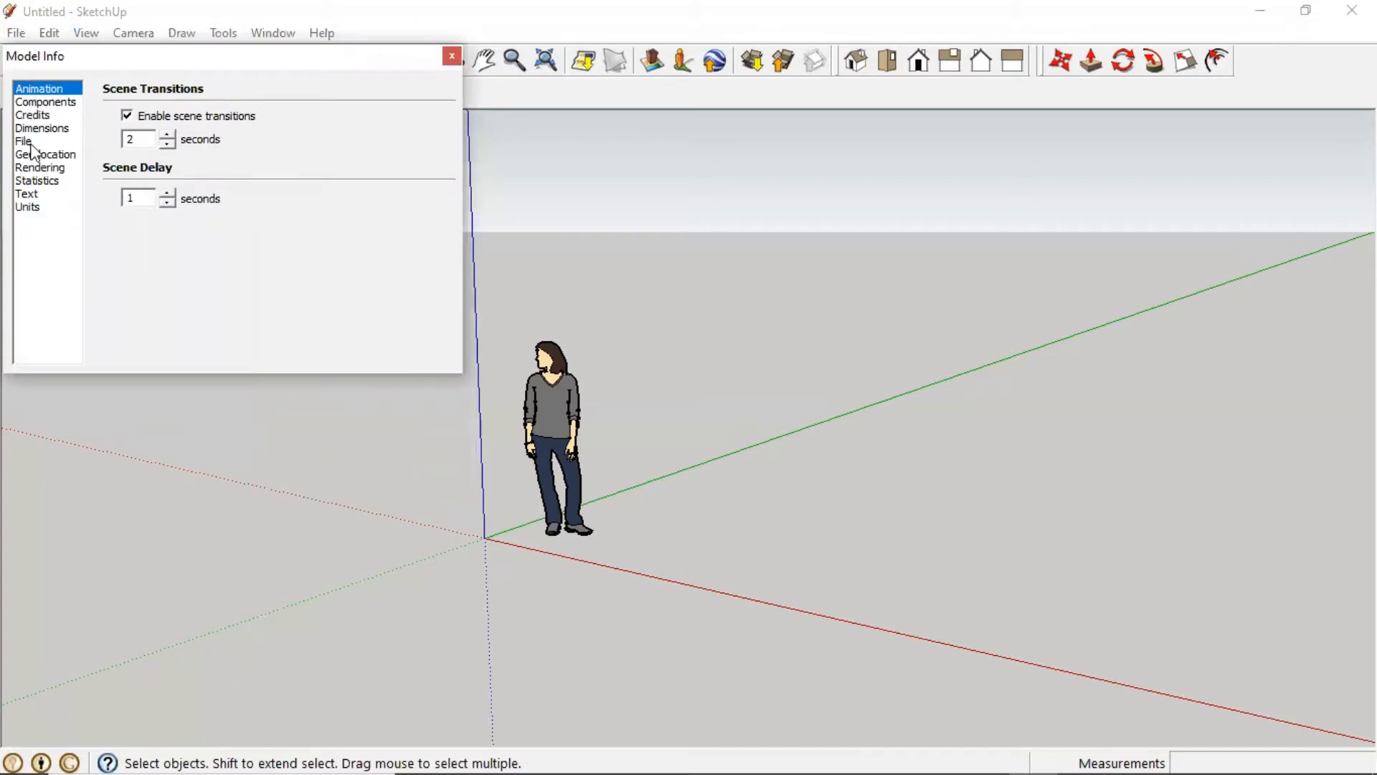
{"action": "left_click", "coordinate": [26, 208]}
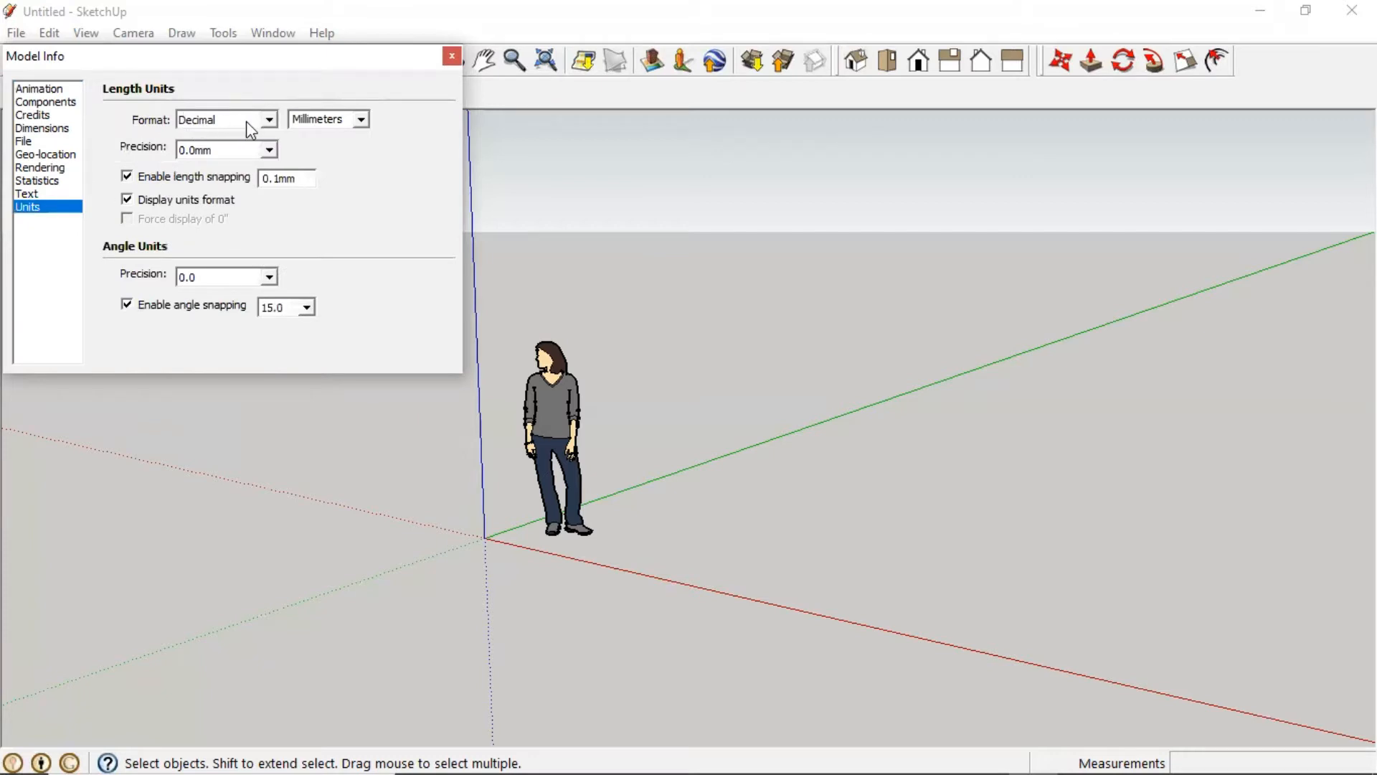
{"action": "left_click", "coordinate": [270, 120]}
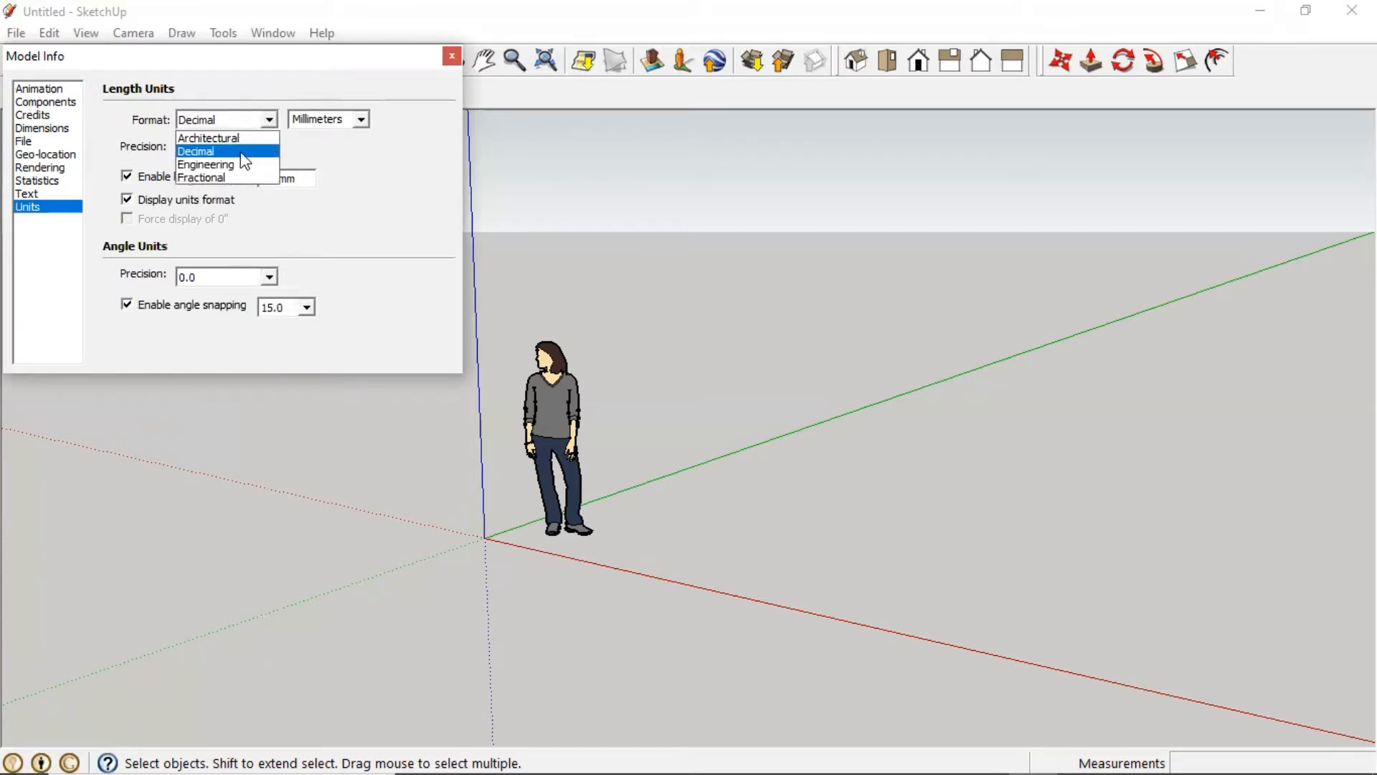
{"action": "left_click", "coordinate": [241, 152]}
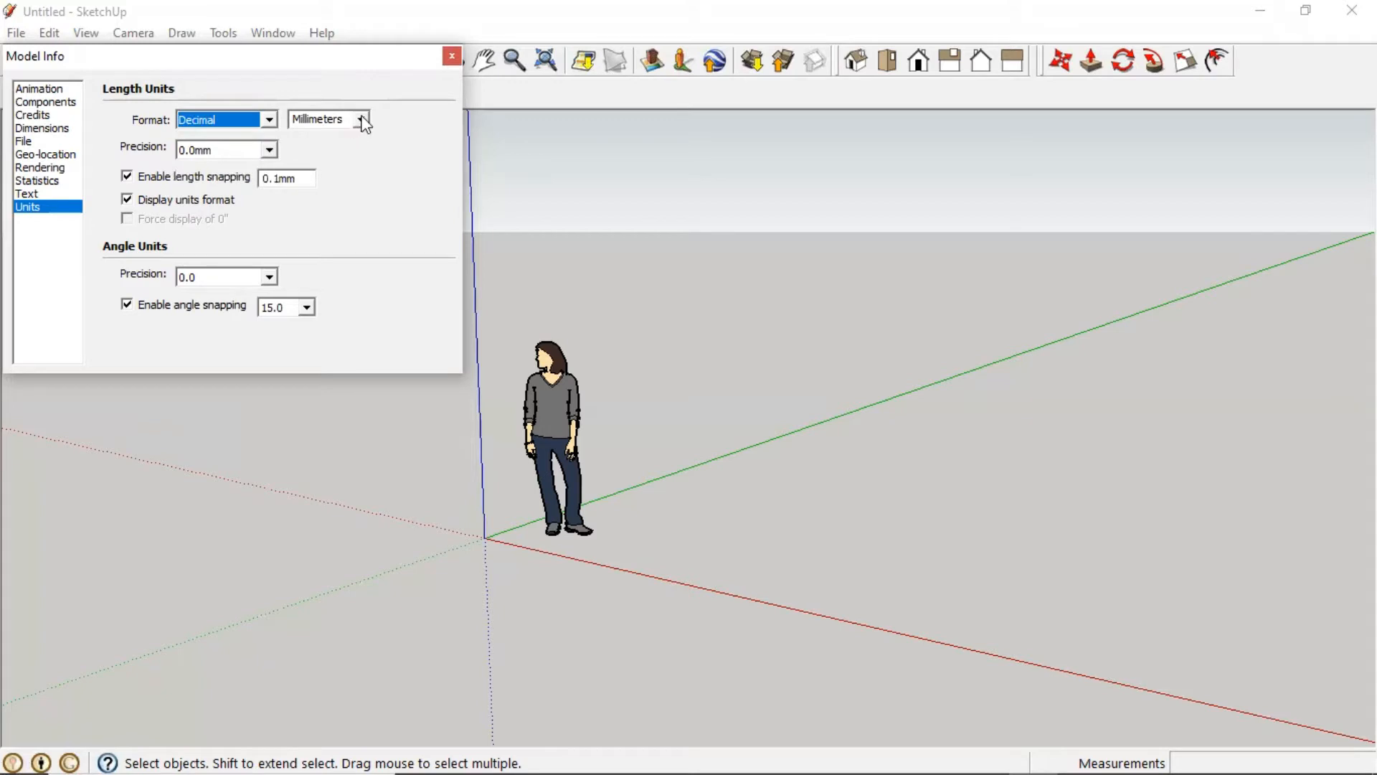
{"action": "left_click", "coordinate": [361, 120]}
{"action": "left_click", "coordinate": [328, 165]}
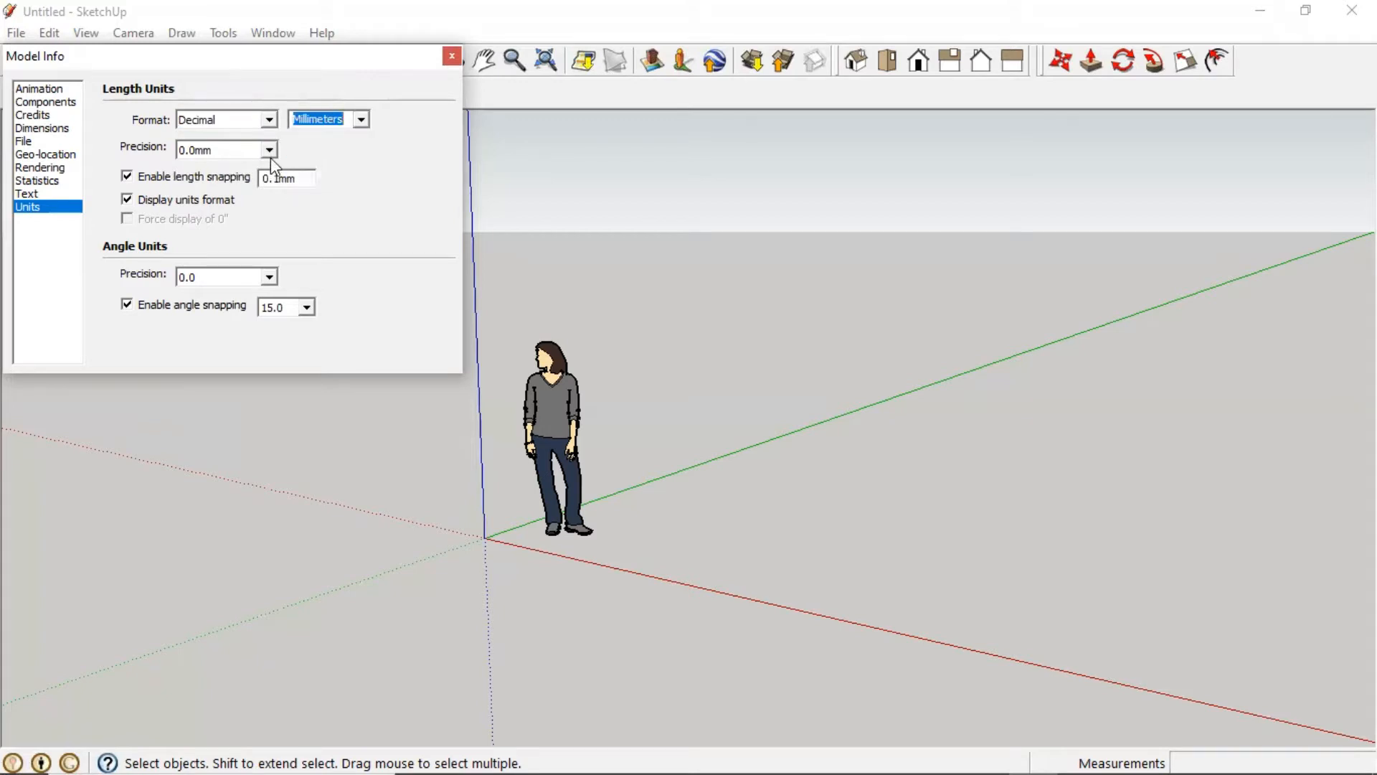
{"action": "left_click", "coordinate": [270, 149]}
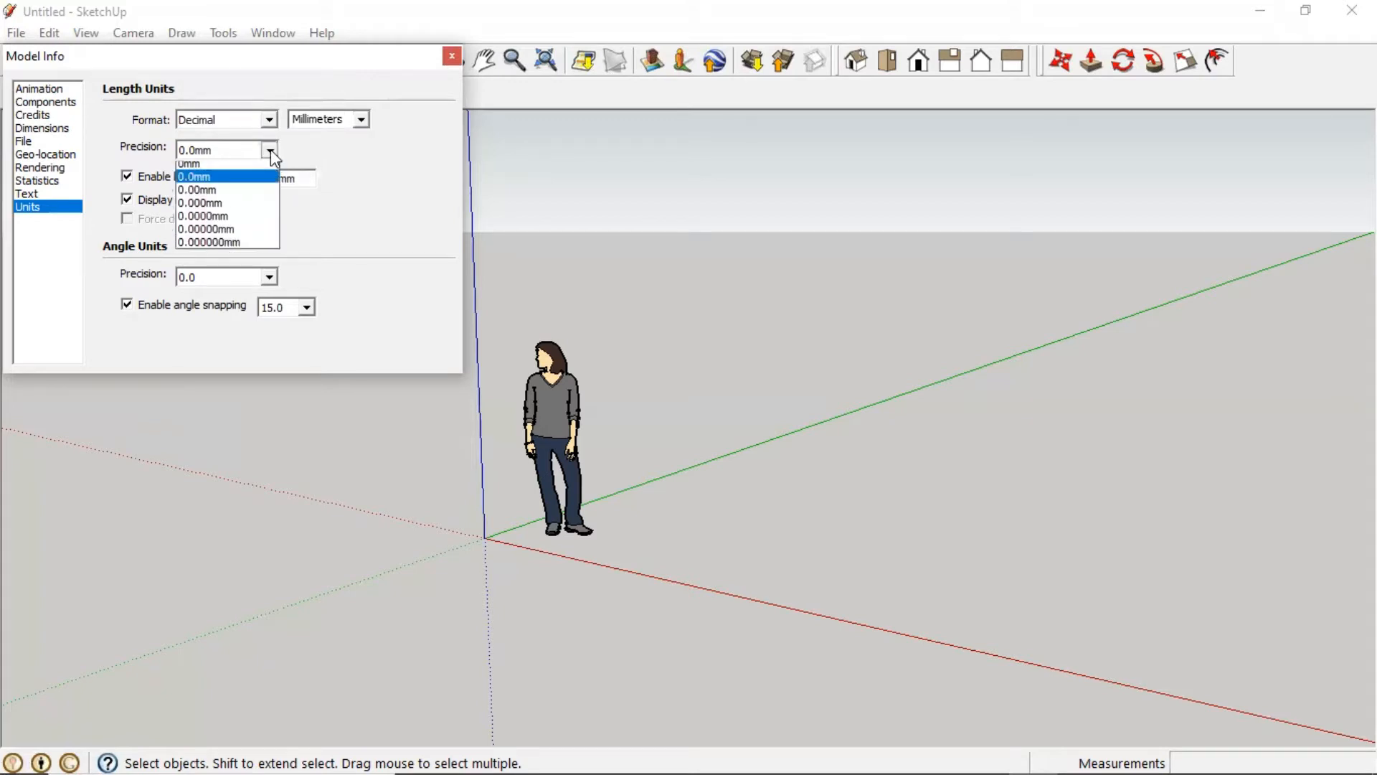
{"action": "left_click", "coordinate": [238, 194]}
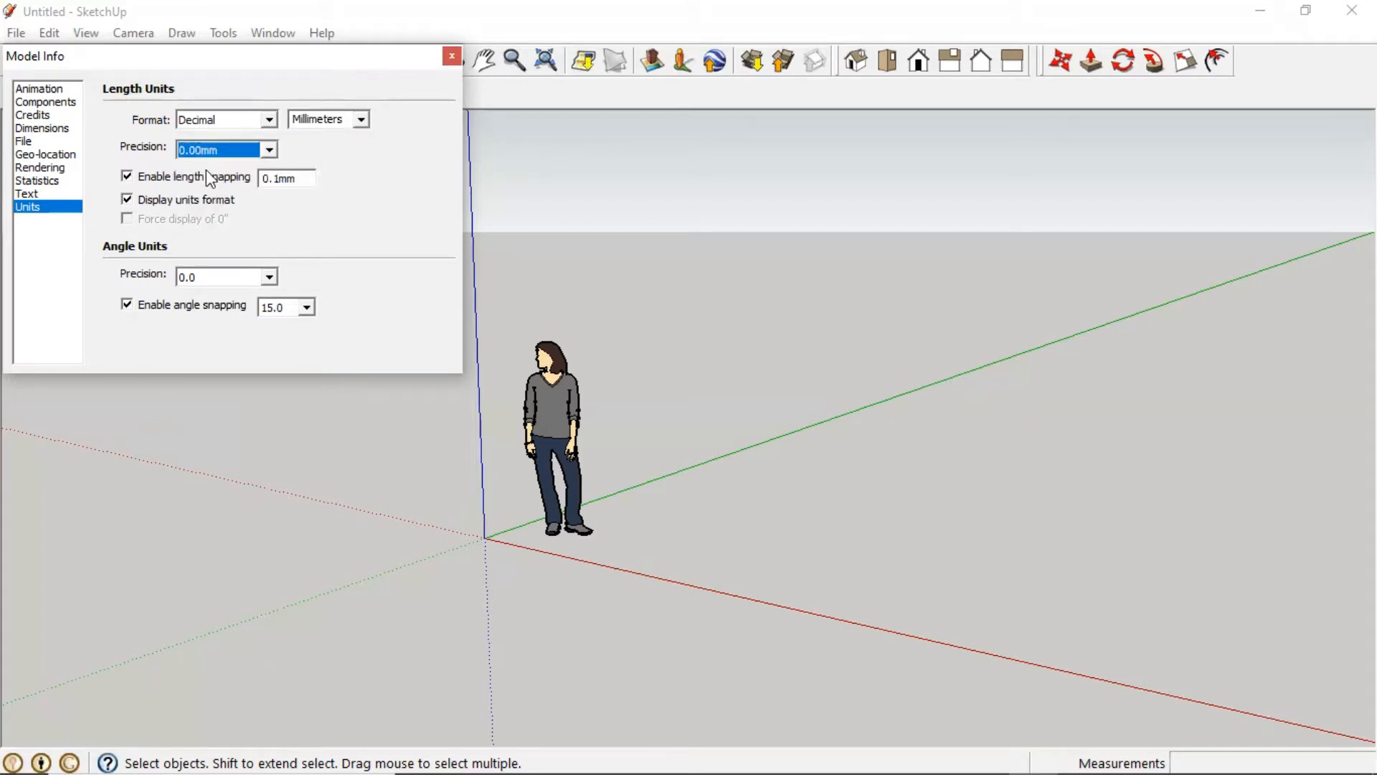
{"action": "left_click", "coordinate": [452, 56]}
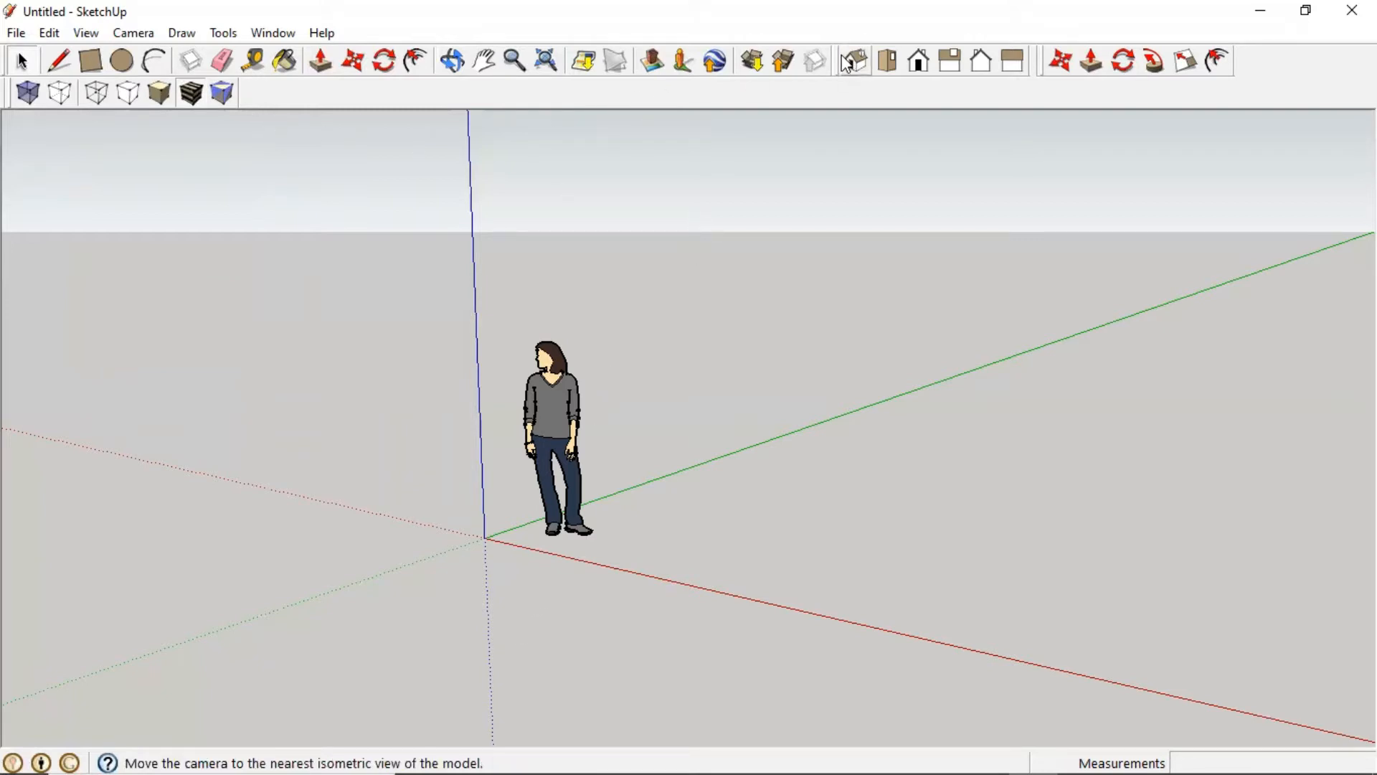
Step: Undock the Views, Modification and Styles toolbars so they float over the drawing area
{"action": "left_click_drag", "start_coordinate": [841, 62], "coordinate": [933, 180]}
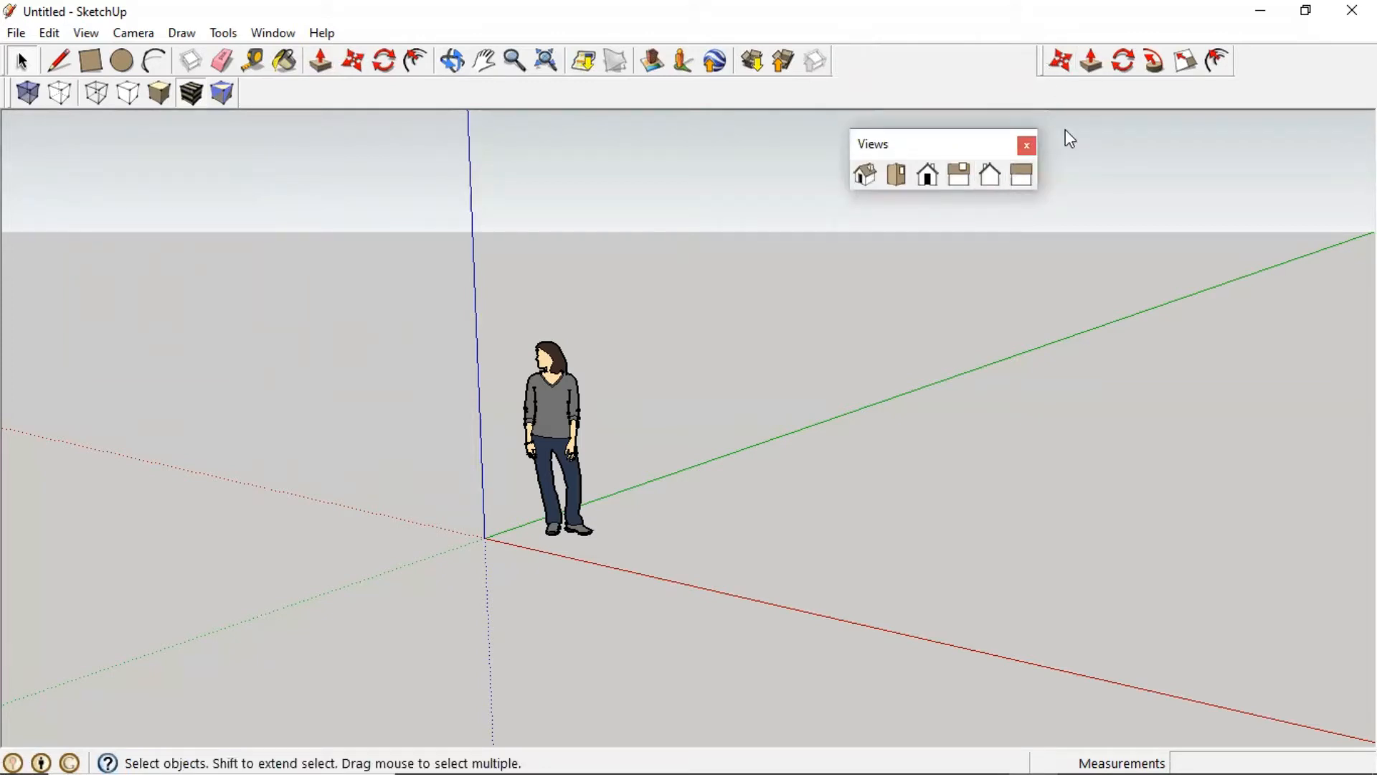
{"action": "left_click_drag", "start_coordinate": [1070, 184], "coordinate": [1069, 185]}
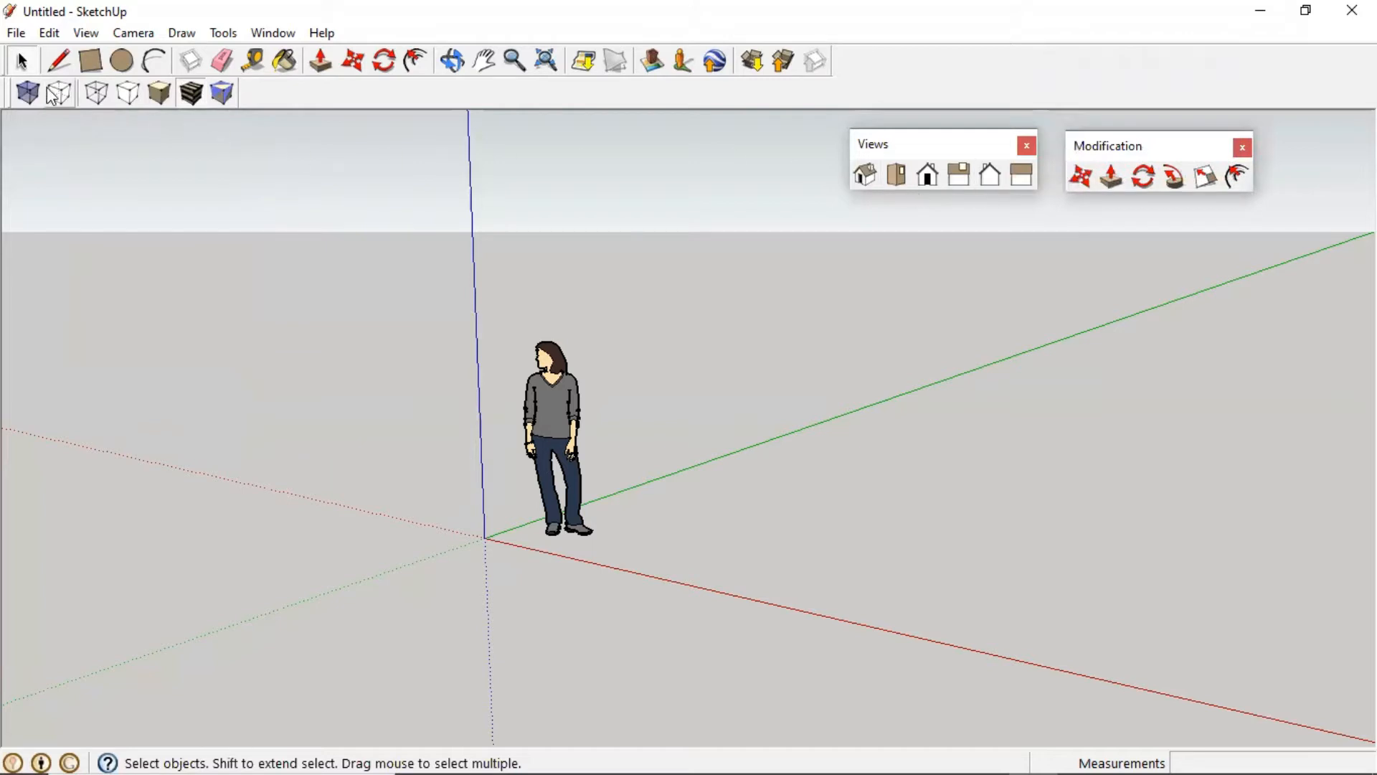
{"action": "left_click_drag", "start_coordinate": [8, 96], "coordinate": [55, 203]}
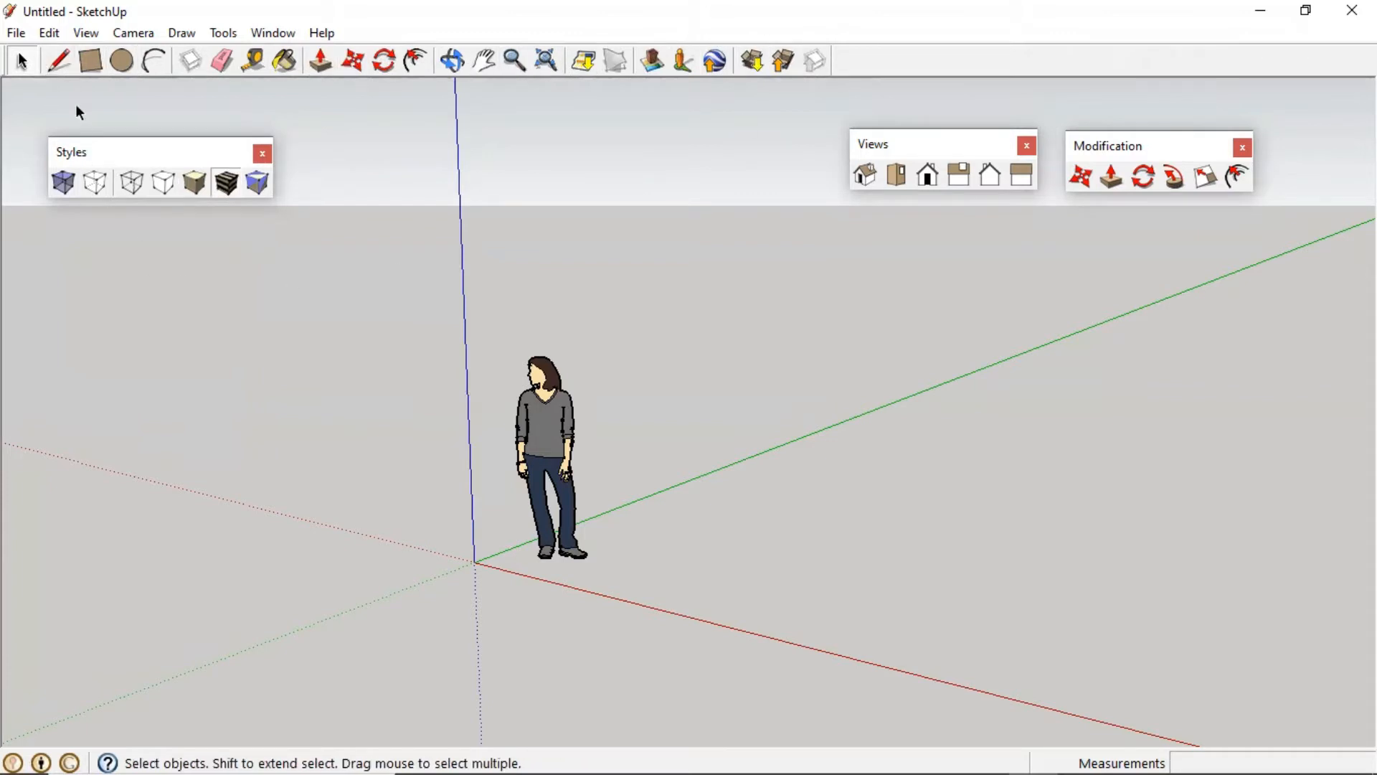
Step: Examine the list of available toolbars for Styles, Modification and Views, and the list of editing tools
{"action": "left_click", "coordinate": [86, 33]}
{"action": "mouse_move", "coordinate": [122, 58]}
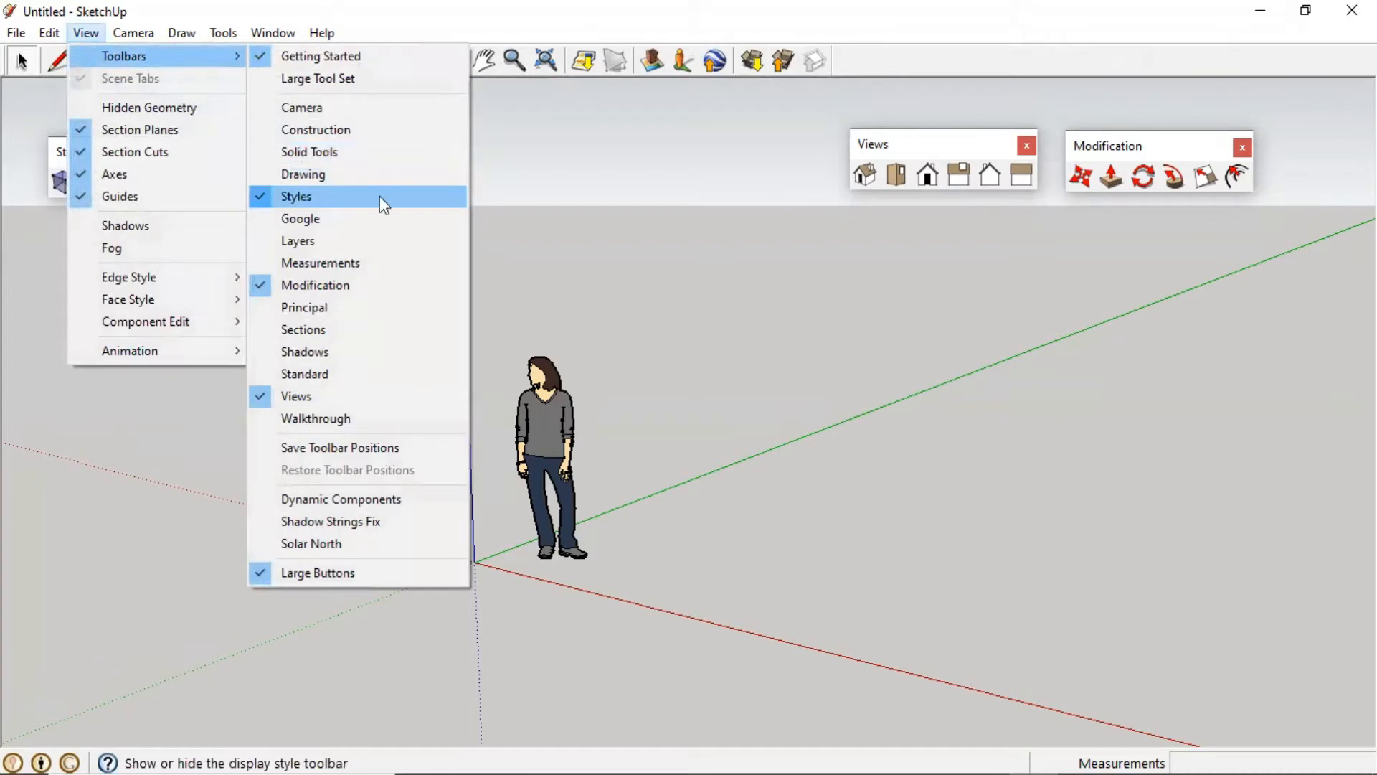
{"action": "left_click", "coordinate": [593, 209]}
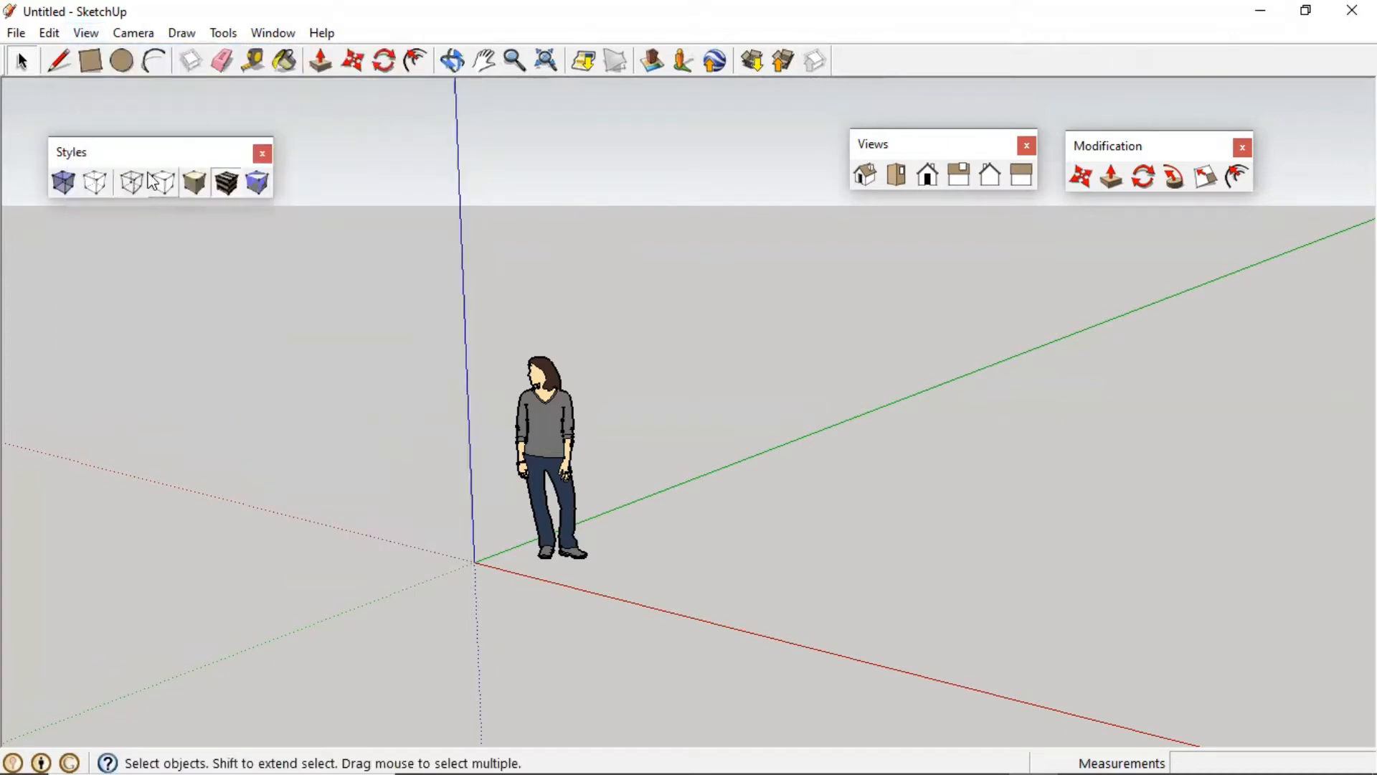
{"action": "left_click", "coordinate": [85, 33]}
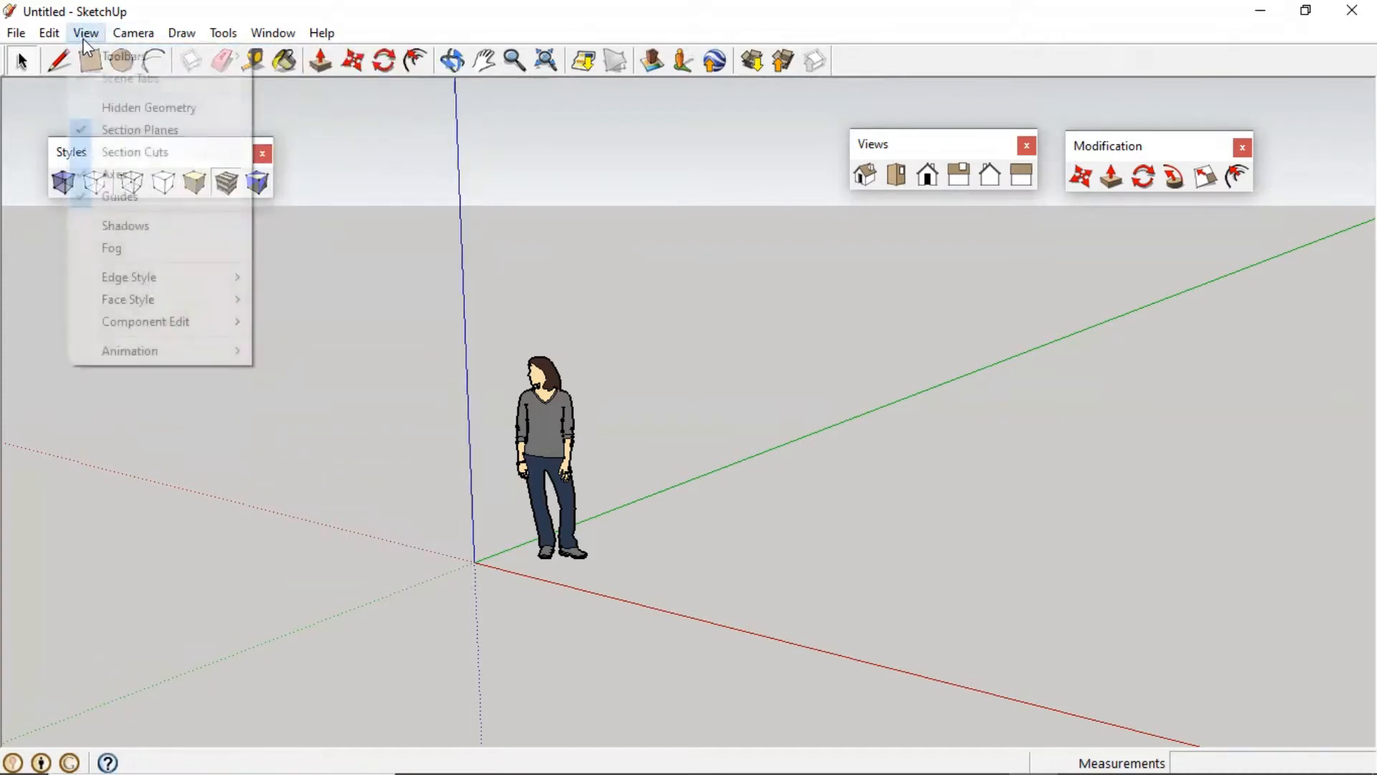
{"action": "mouse_move", "coordinate": [153, 54]}
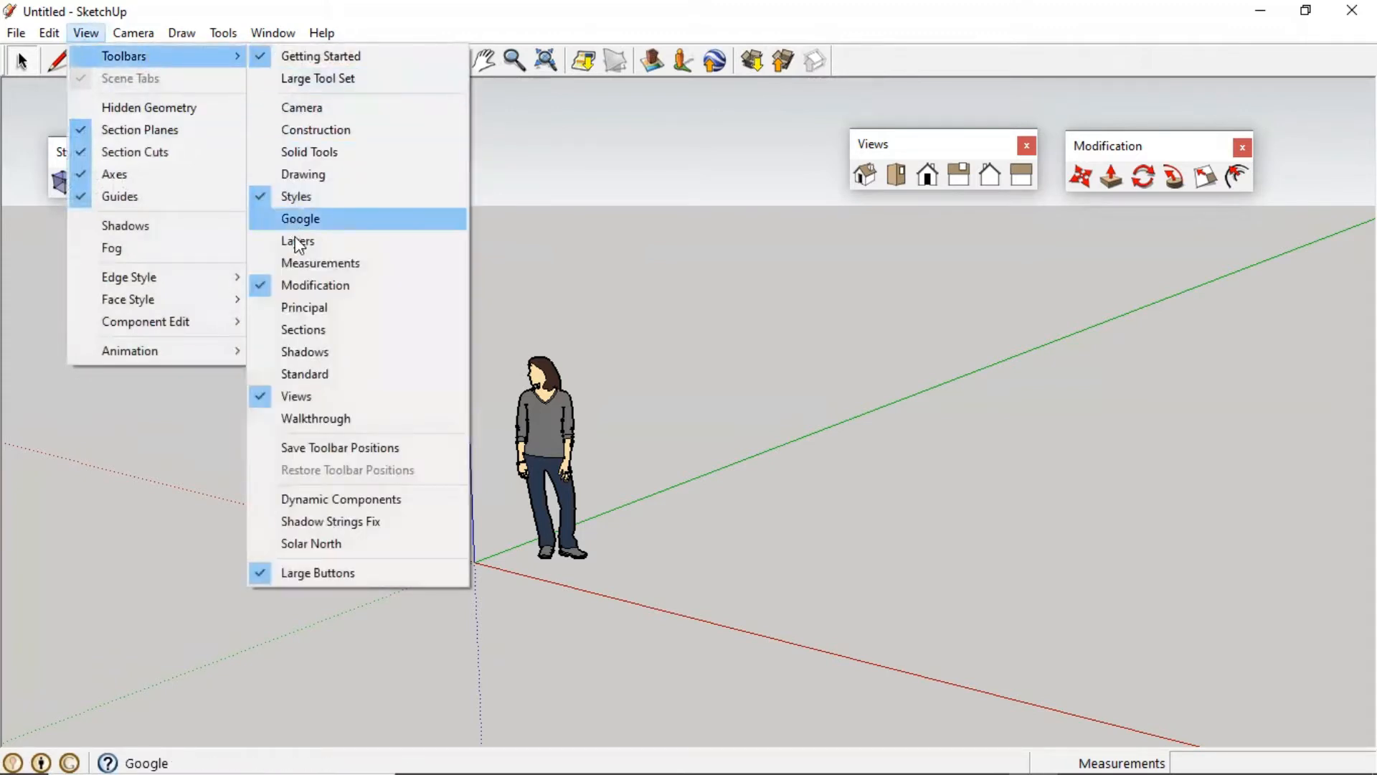
{"action": "left_click", "coordinate": [1053, 288]}
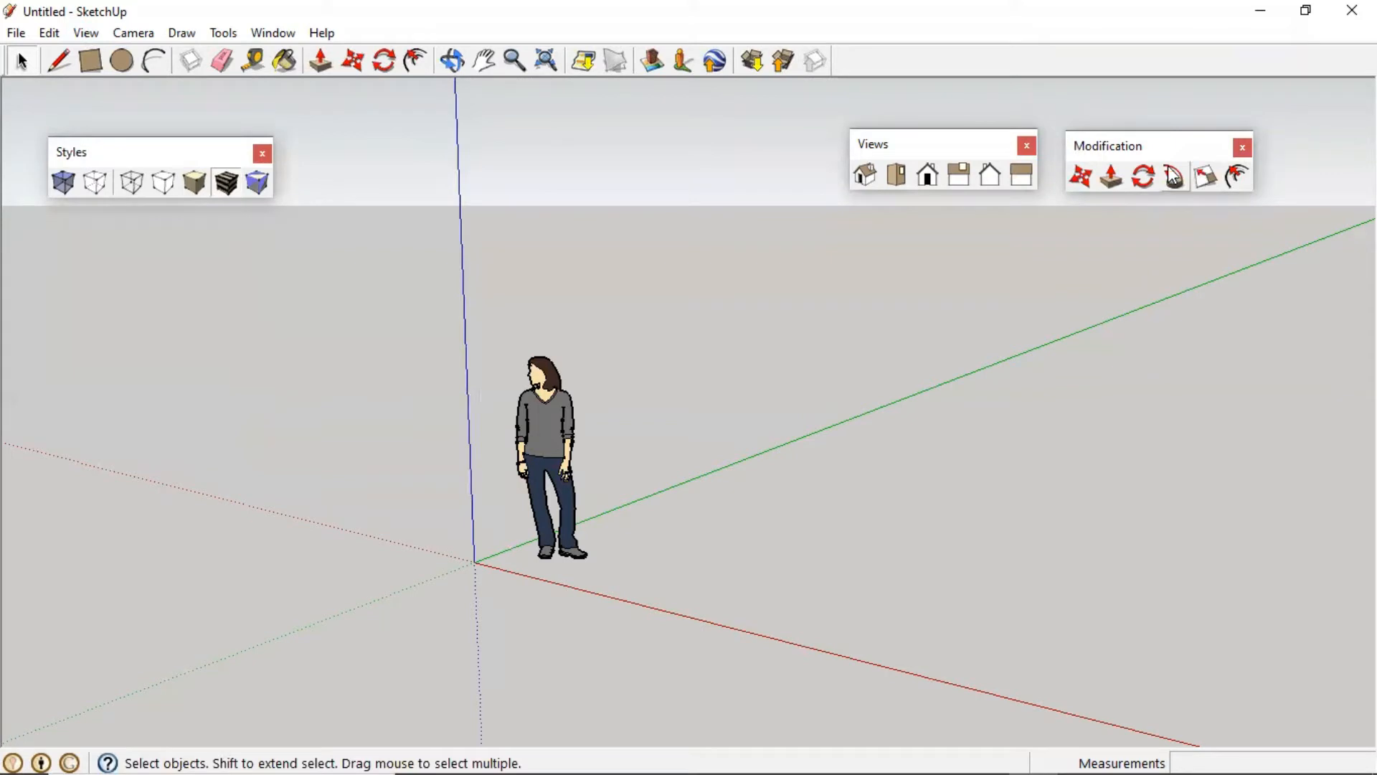
{"action": "left_click", "coordinate": [234, 37]}
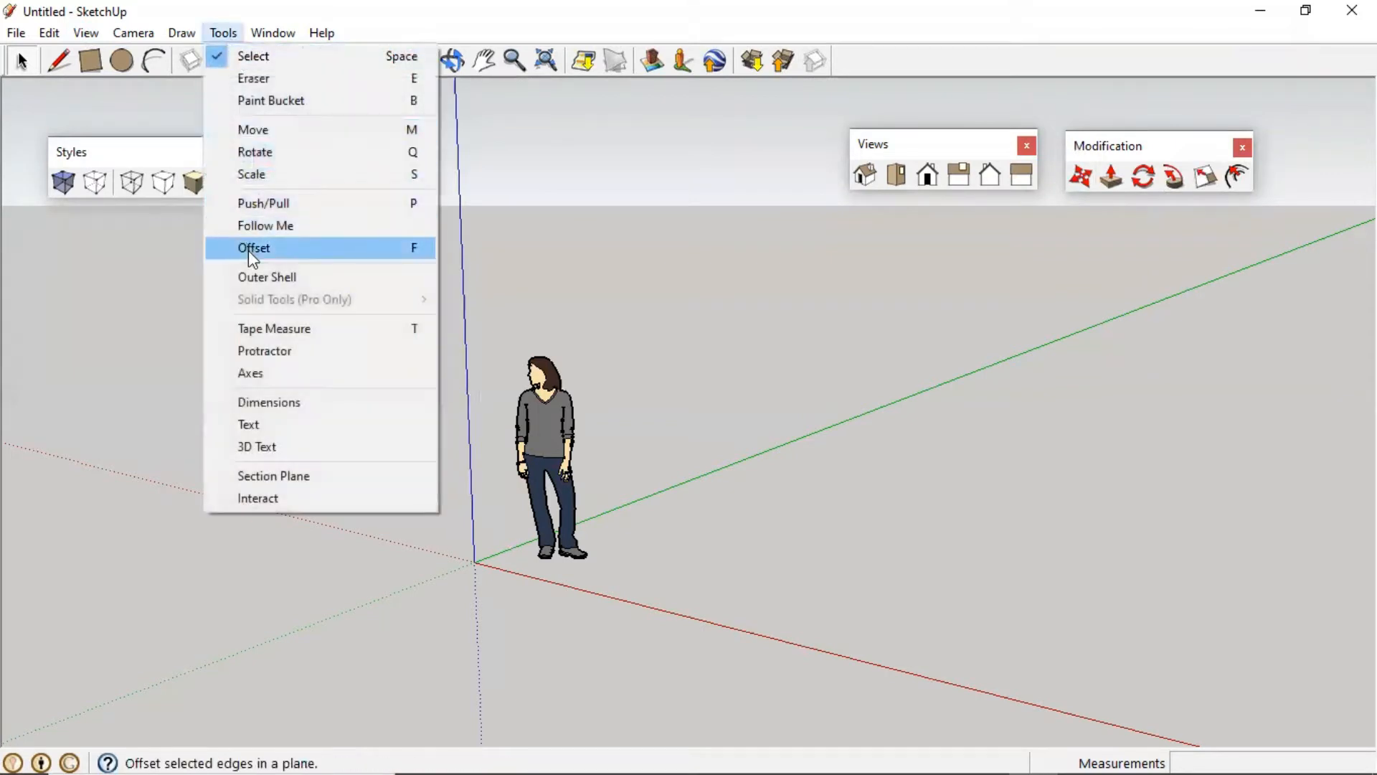
{"action": "mouse_move", "coordinate": [96, 37]}
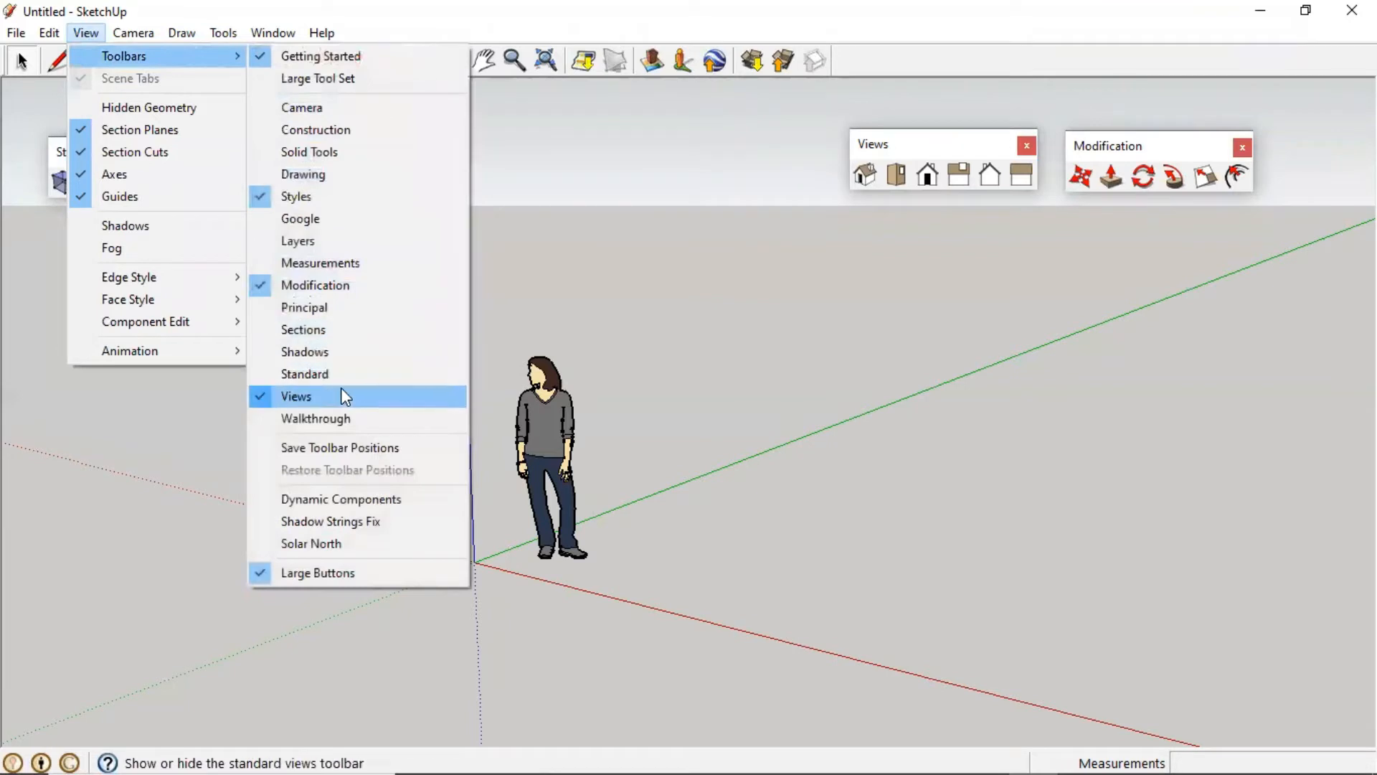
{"action": "left_click", "coordinate": [904, 151]}
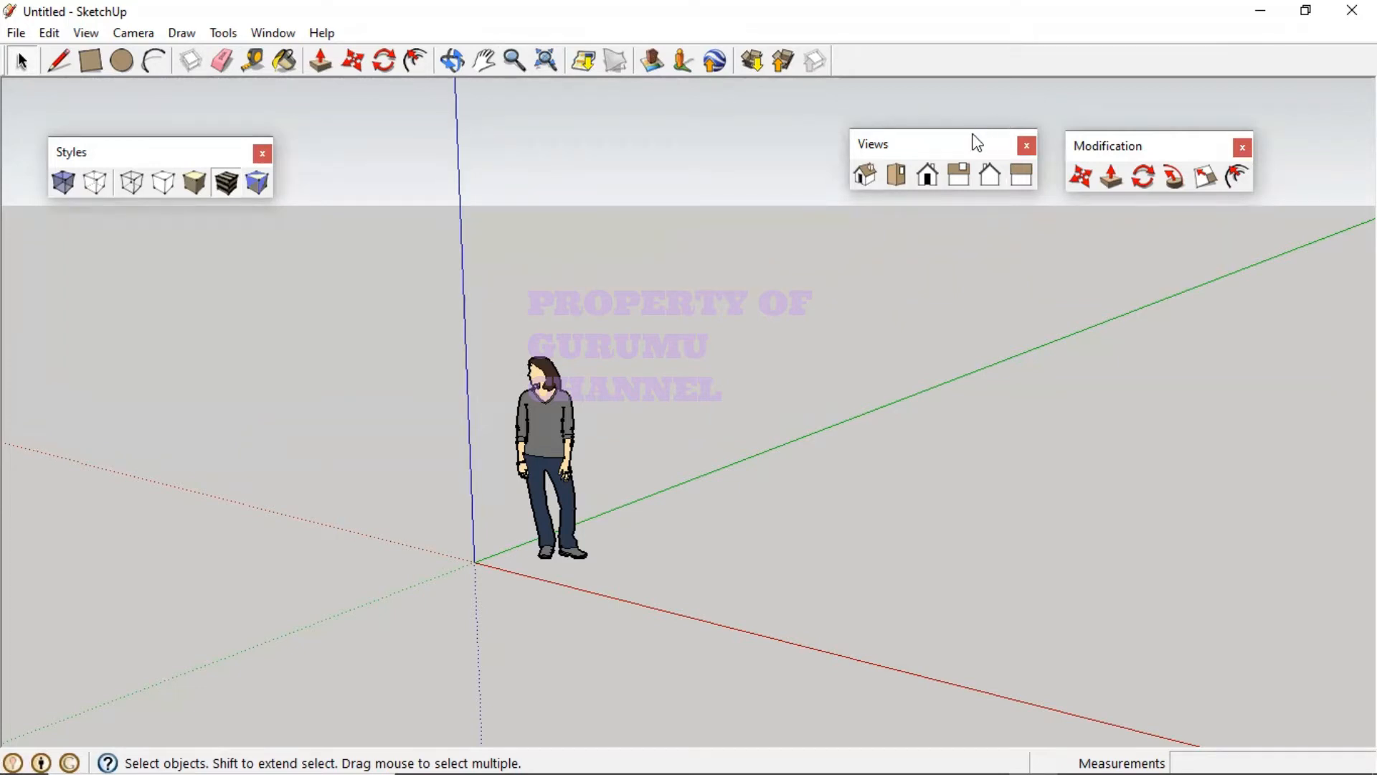
Step: Dock the floating Views, Modification and Styles toolbars in the same row as the Getting Started toolbar
{"action": "left_click_drag", "start_coordinate": [951, 144], "coordinate": [951, 46]}
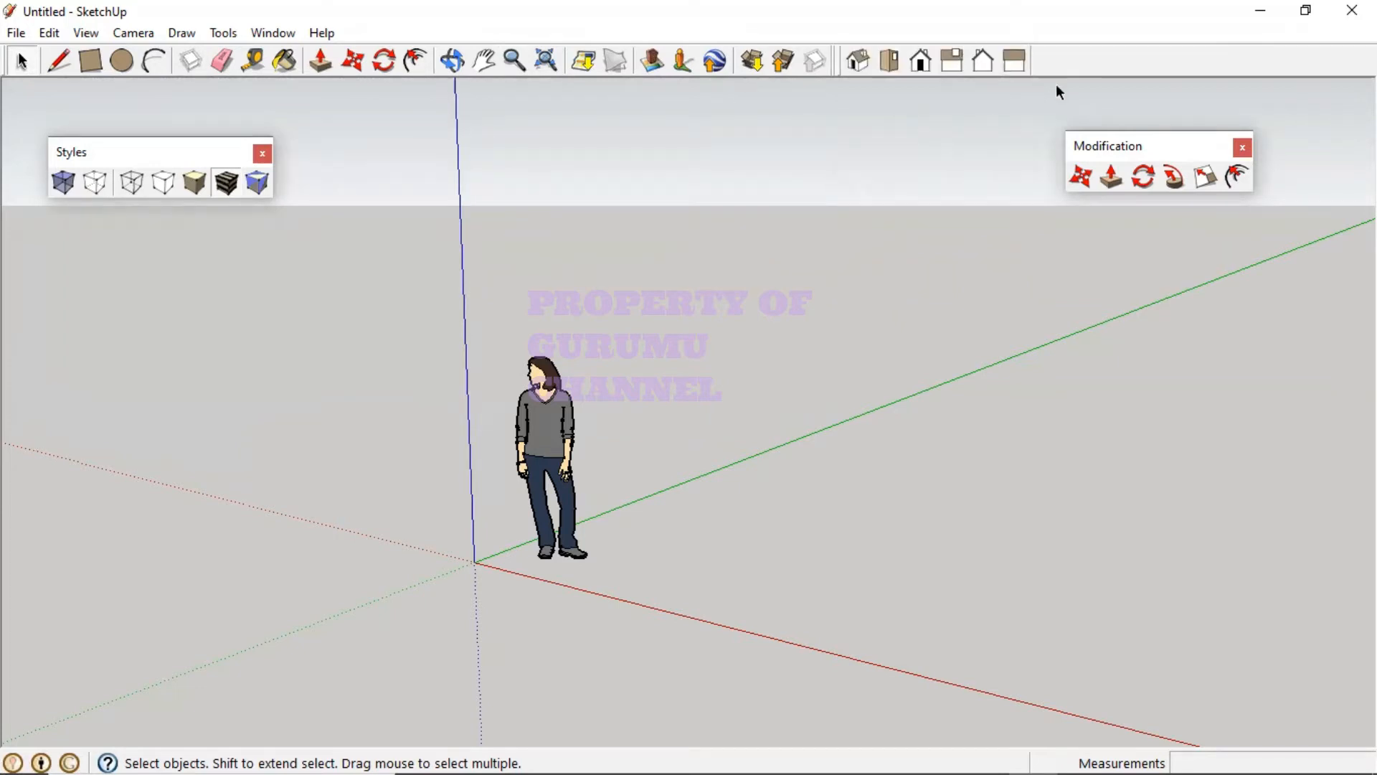
{"action": "left_click_drag", "start_coordinate": [1090, 62], "coordinate": [1086, 49]}
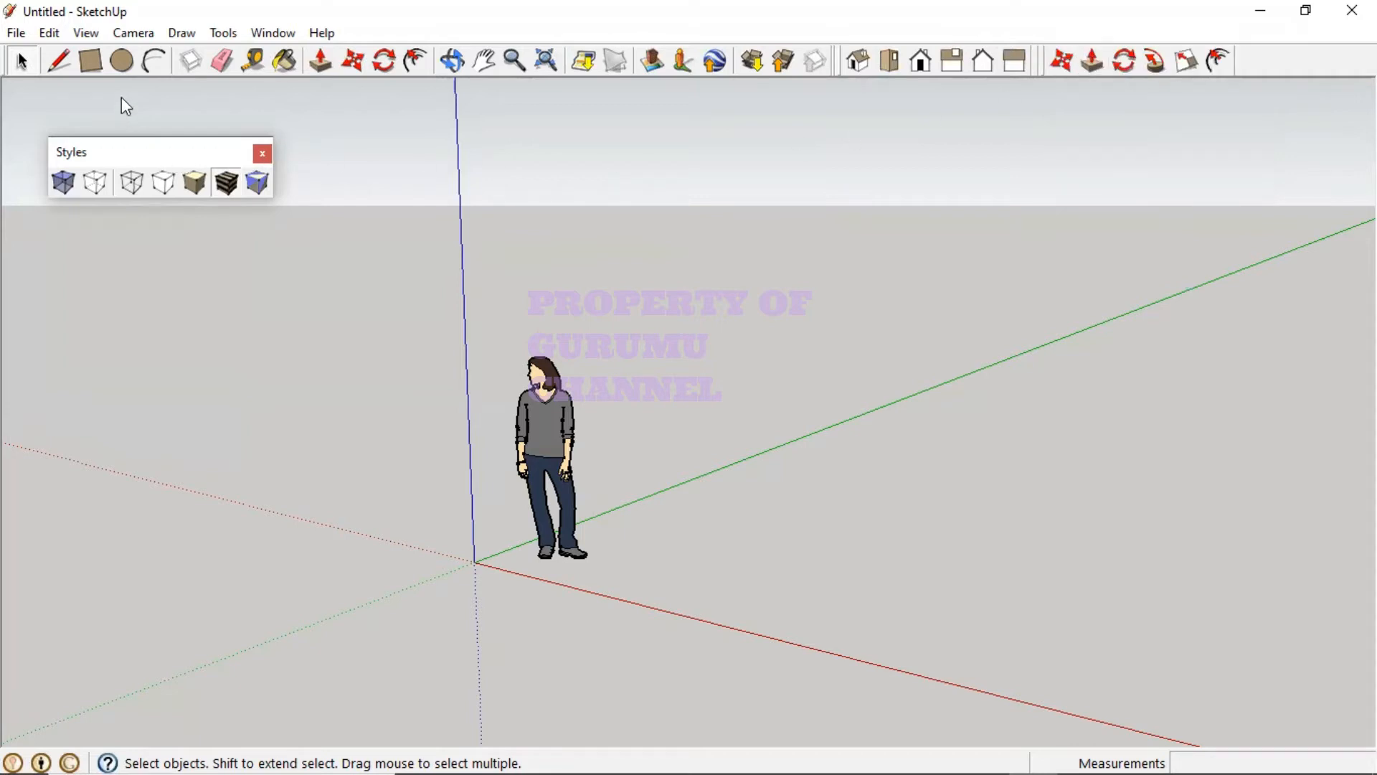
{"action": "left_click_drag", "start_coordinate": [175, 157], "coordinate": [140, 66]}
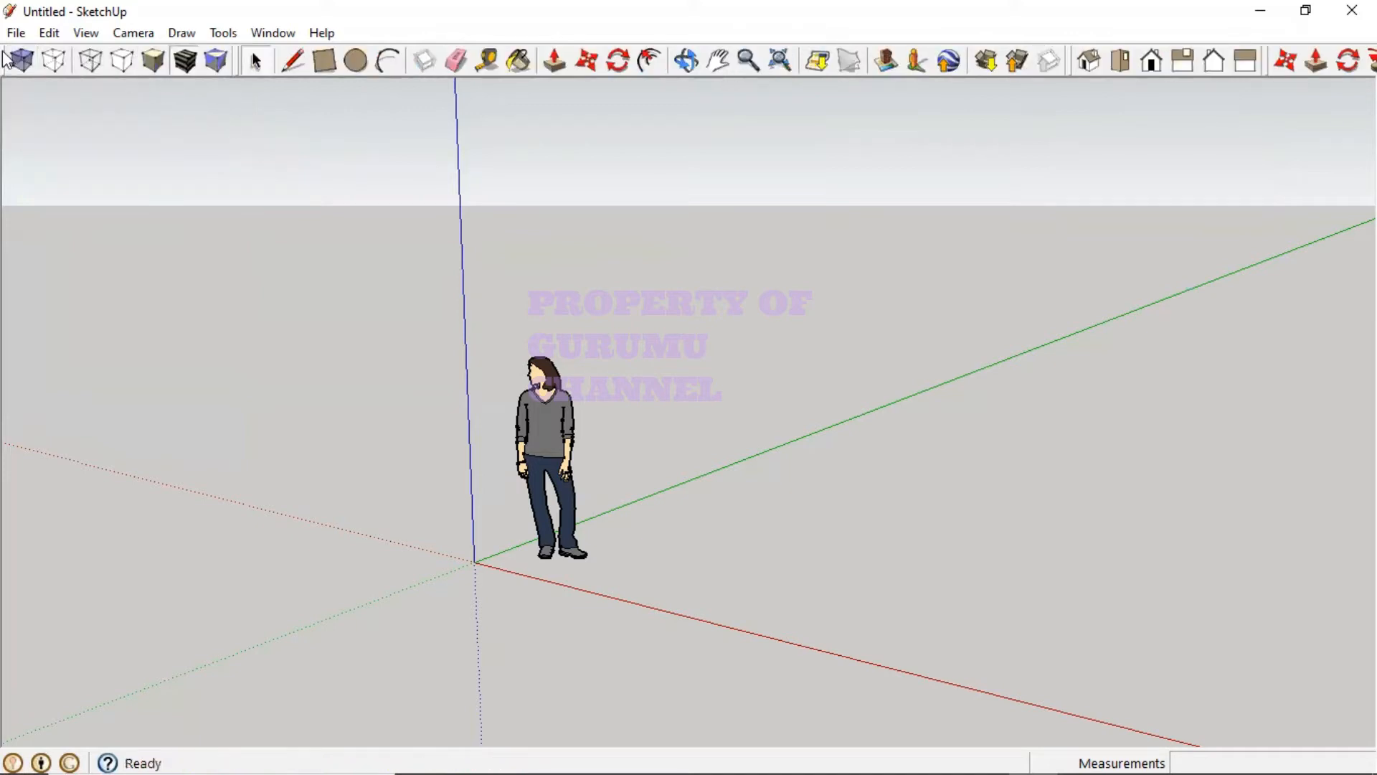
Step: Rearrange the docked toolbars into one row ordered Getting Started, Views, Modification, Styles
{"action": "left_click_drag", "start_coordinate": [93, 153], "coordinate": [231, 203]}
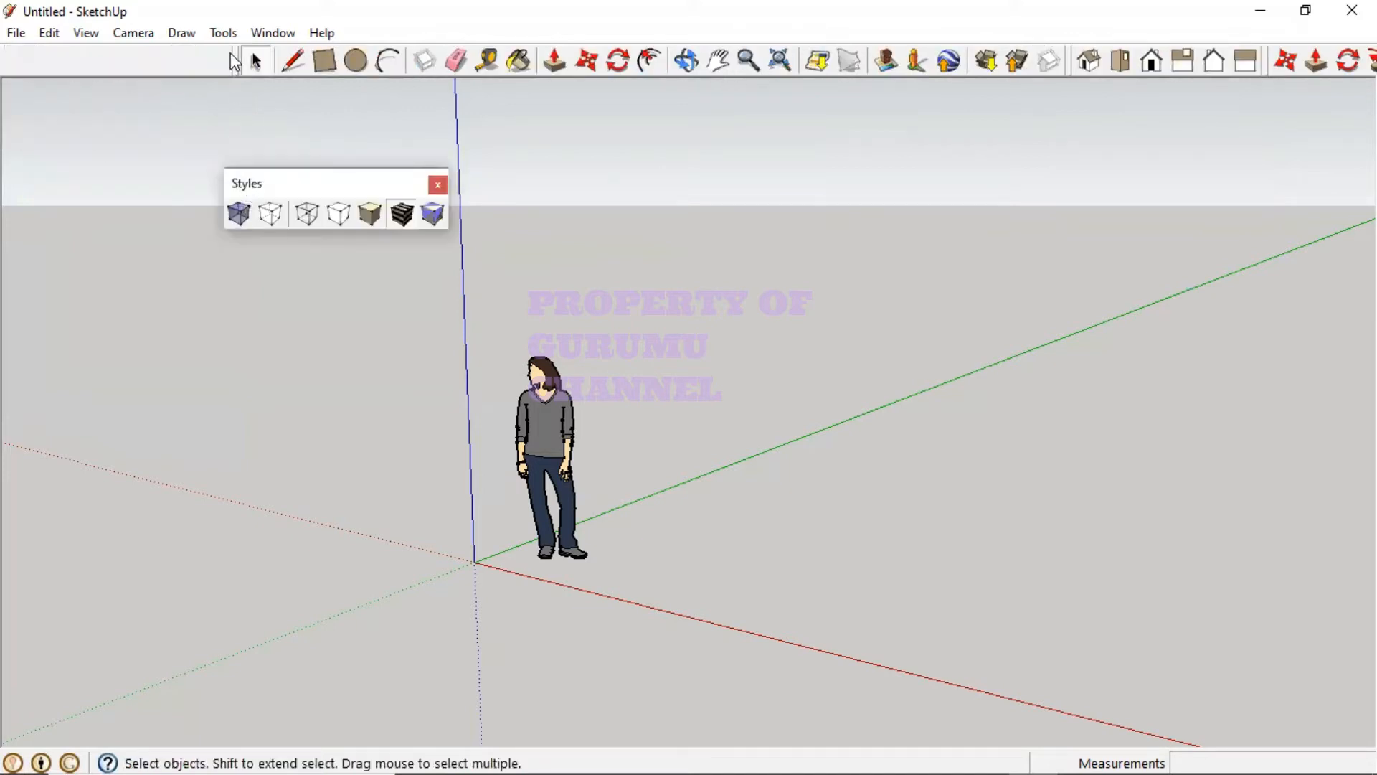
{"action": "left_click_drag", "start_coordinate": [234, 61], "coordinate": [84, 63]}
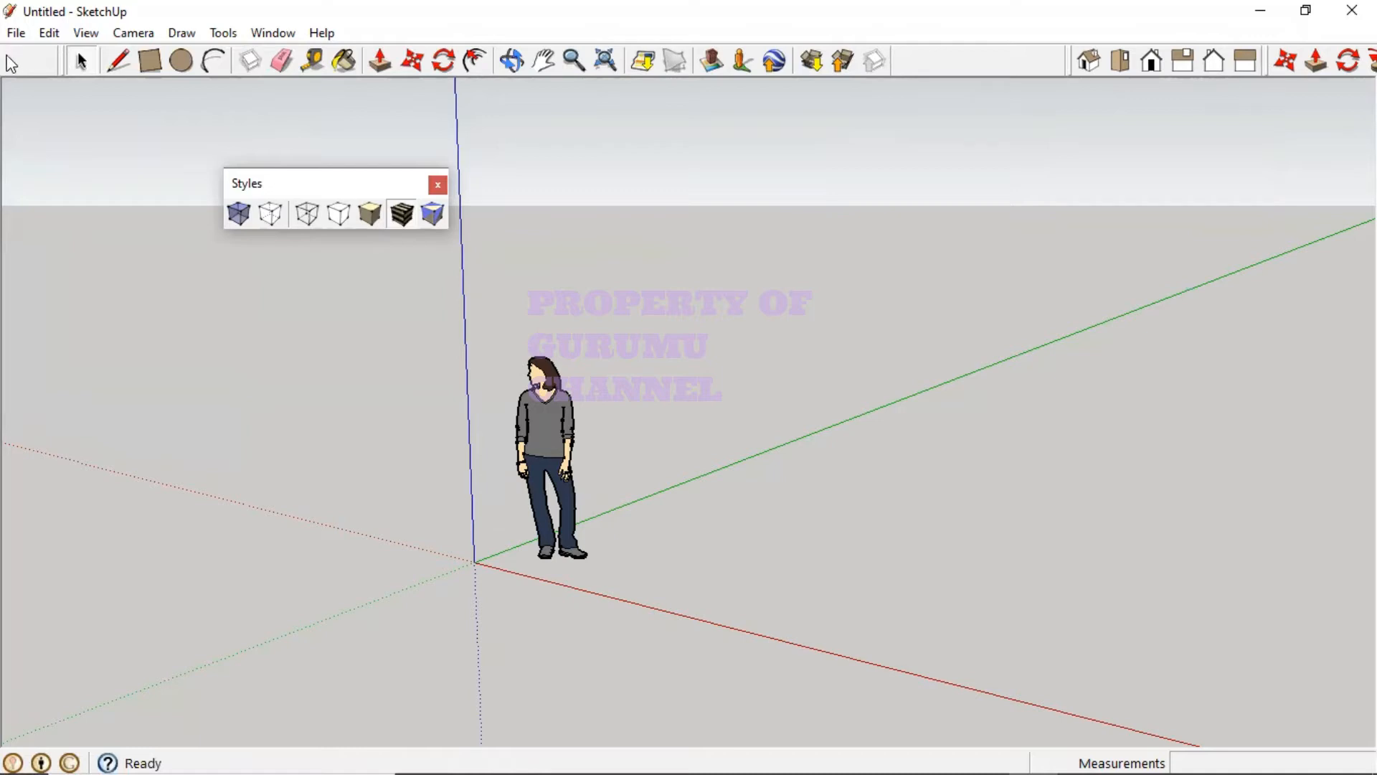
{"action": "left_click_drag", "start_coordinate": [63, 60], "coordinate": [7, 55]}
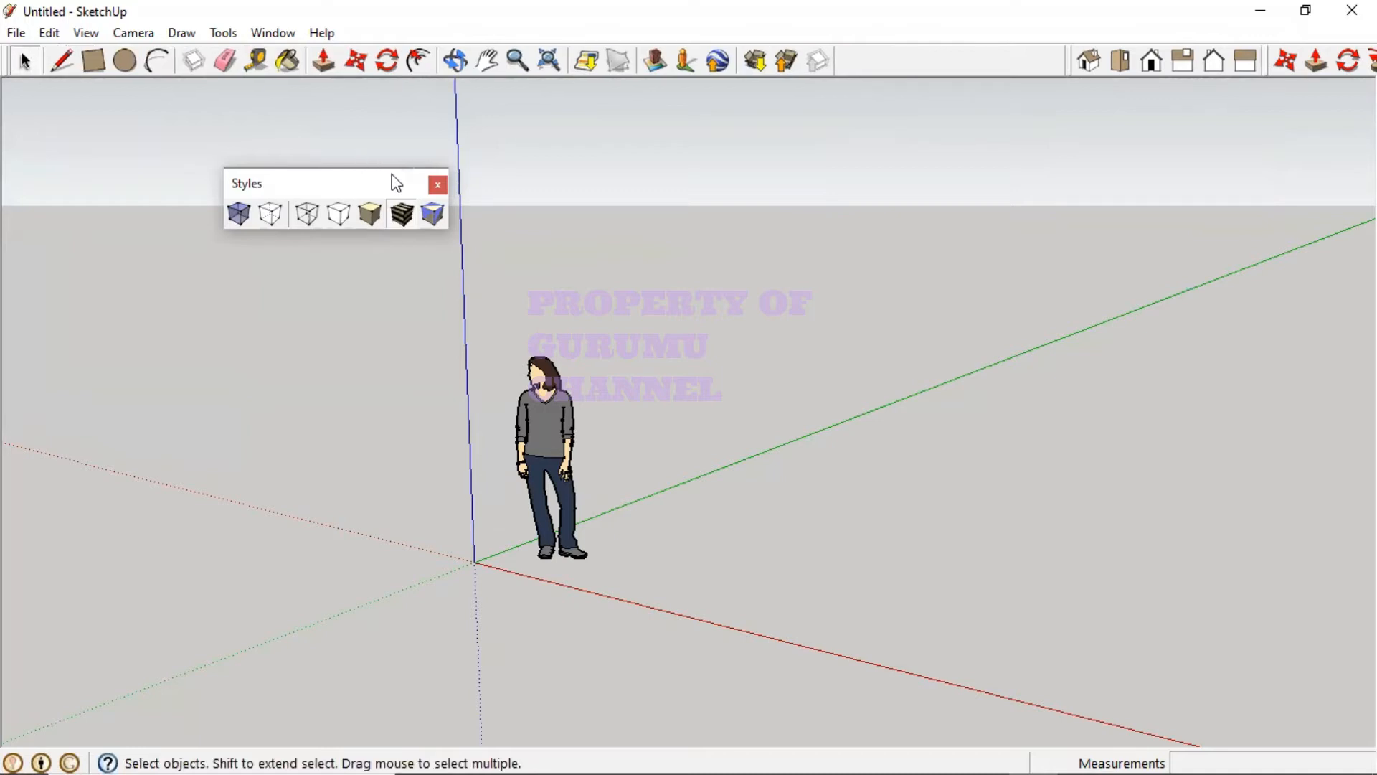
{"action": "left_click_drag", "start_coordinate": [353, 187], "coordinate": [951, 47]}
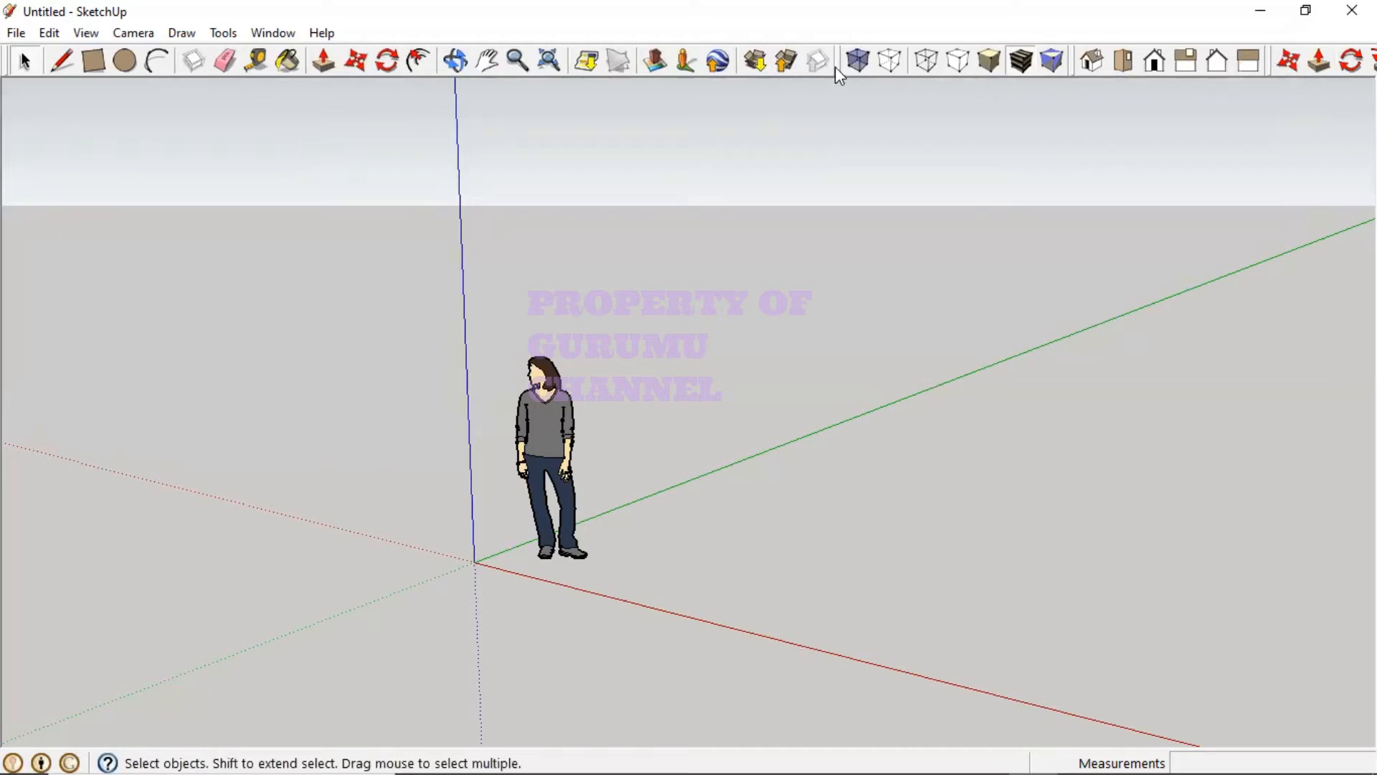
{"action": "left_click_drag", "start_coordinate": [282, 119], "coordinate": [1319, 66]}
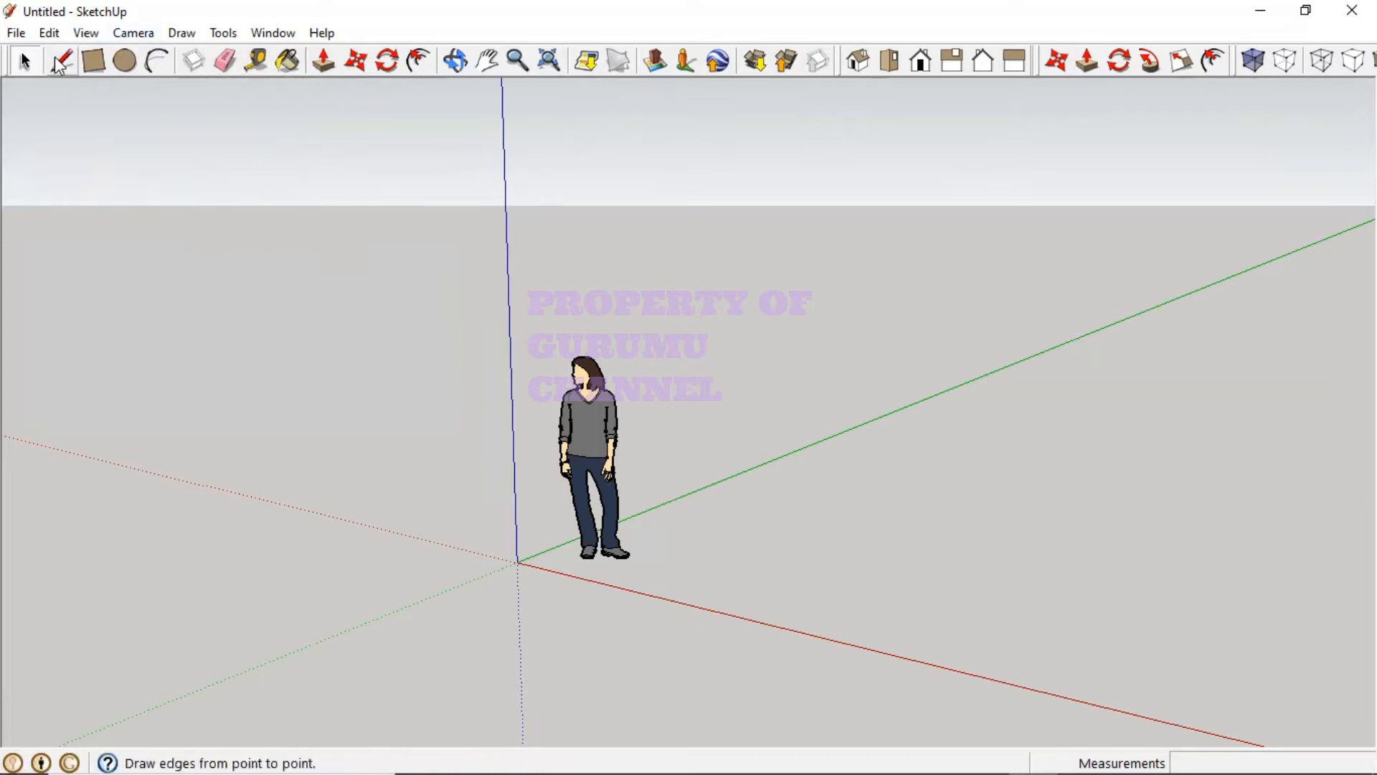
{"action": "left_click_drag", "start_coordinate": [526, 323], "coordinate": [734, 601]}
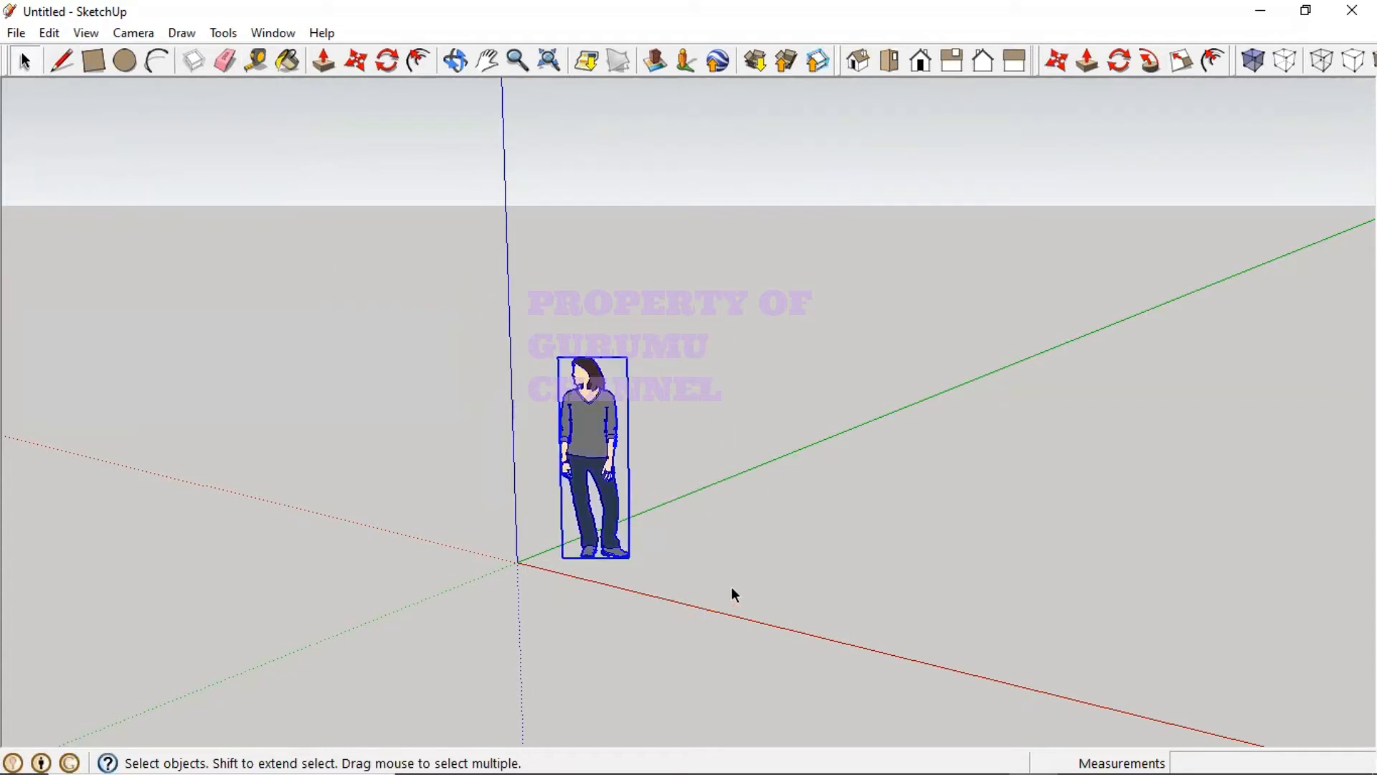
{"action": "key", "text": "Delete"}
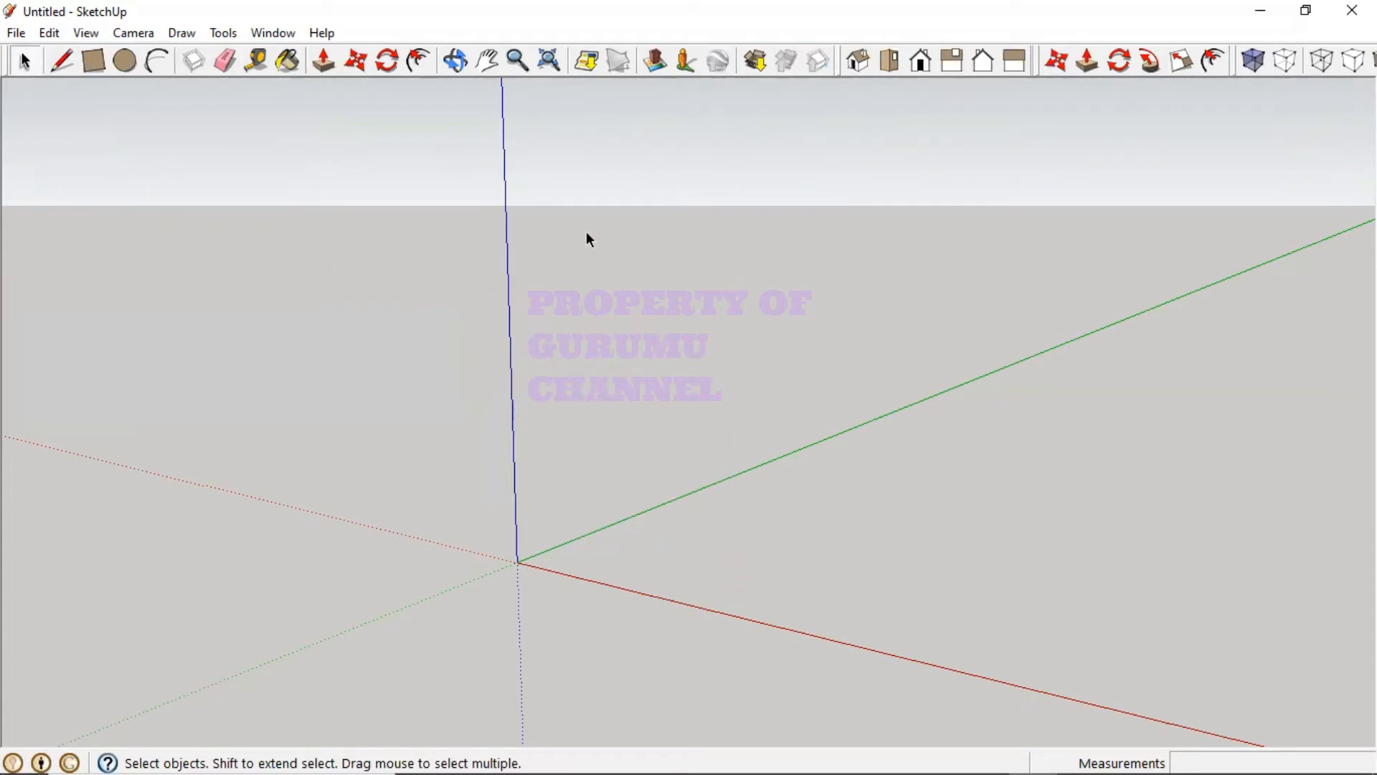
{"action": "key", "text": "ctrl+z"}
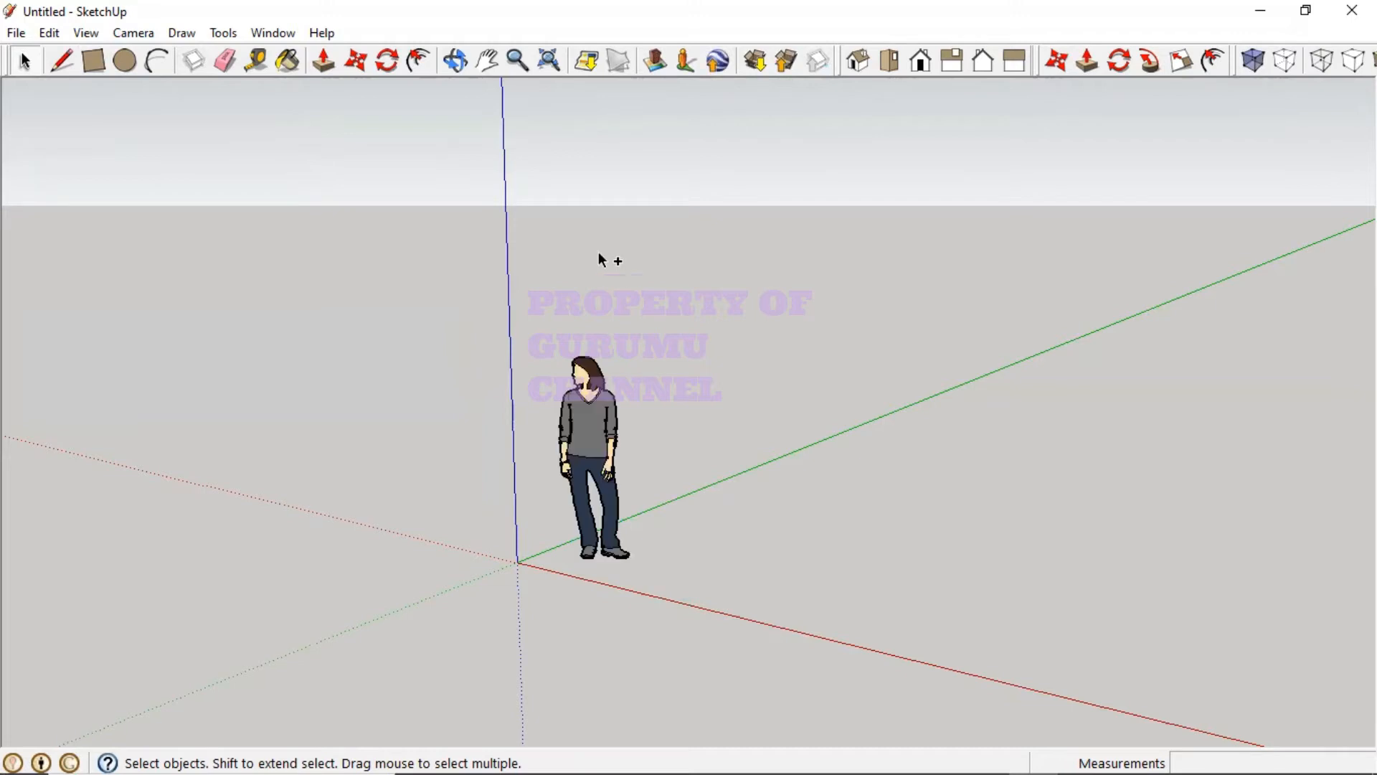
Step: Remove the default human figure with the Eraser and switch the model to the Top view
{"action": "left_click", "coordinate": [220, 63]}
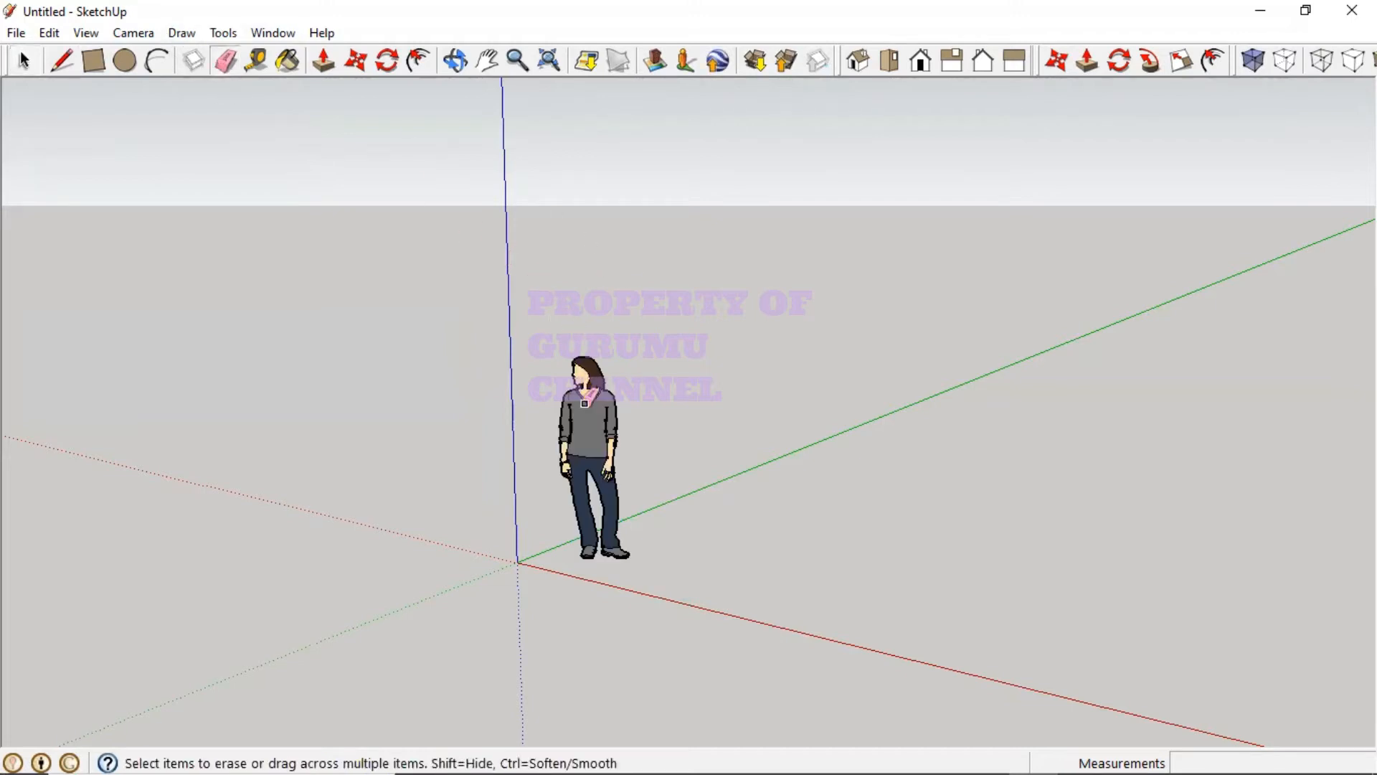
{"action": "left_click", "coordinate": [584, 404]}
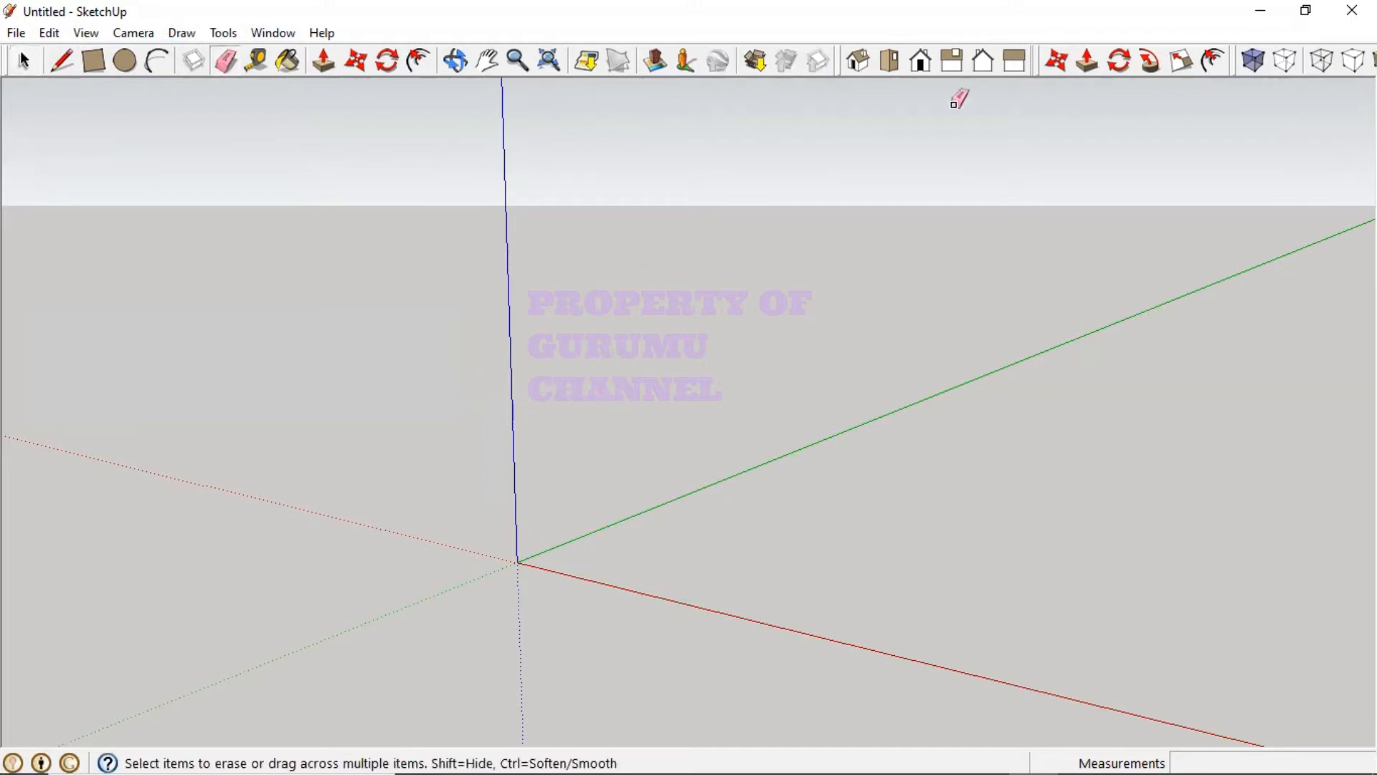
{"action": "left_click", "coordinate": [895, 66]}
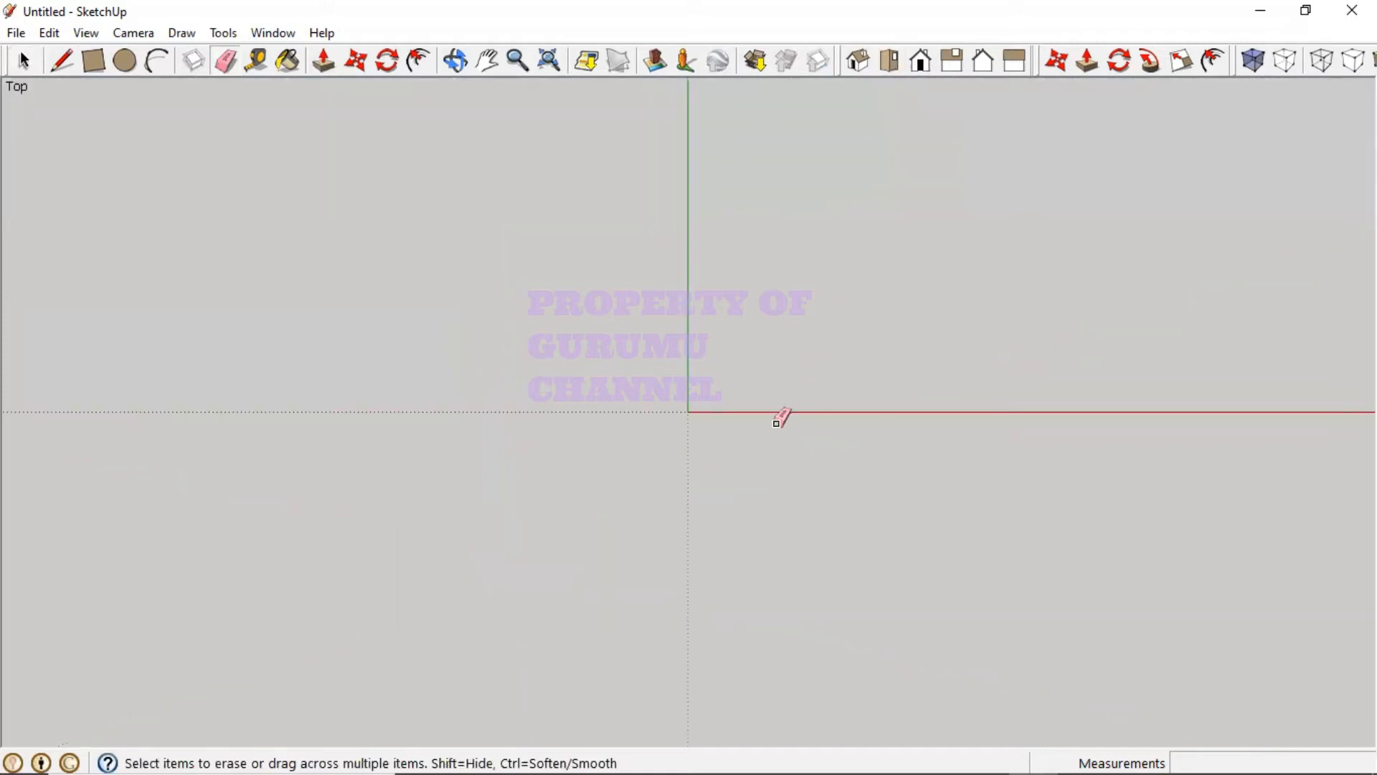
{"action": "left_click", "coordinate": [62, 62]}
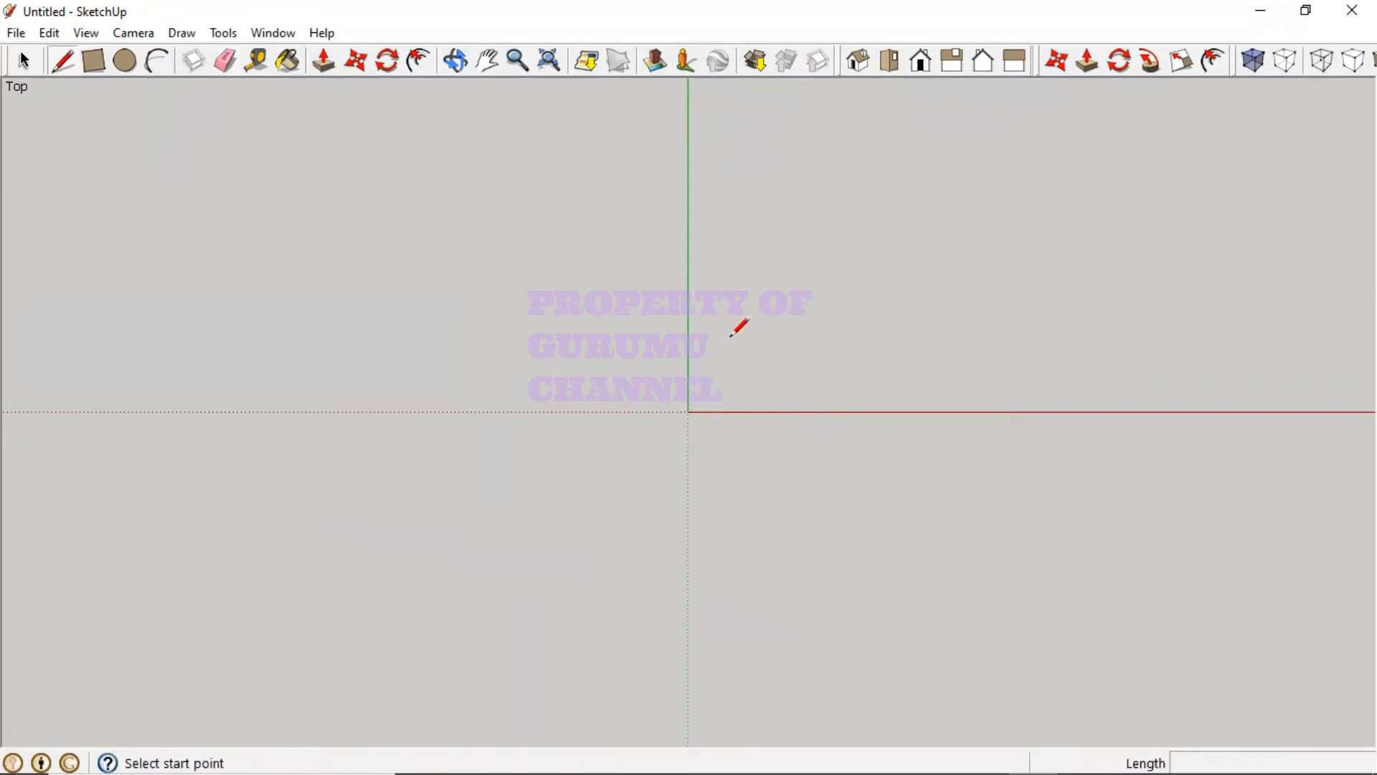
{"action": "left_click", "coordinate": [726, 332]}
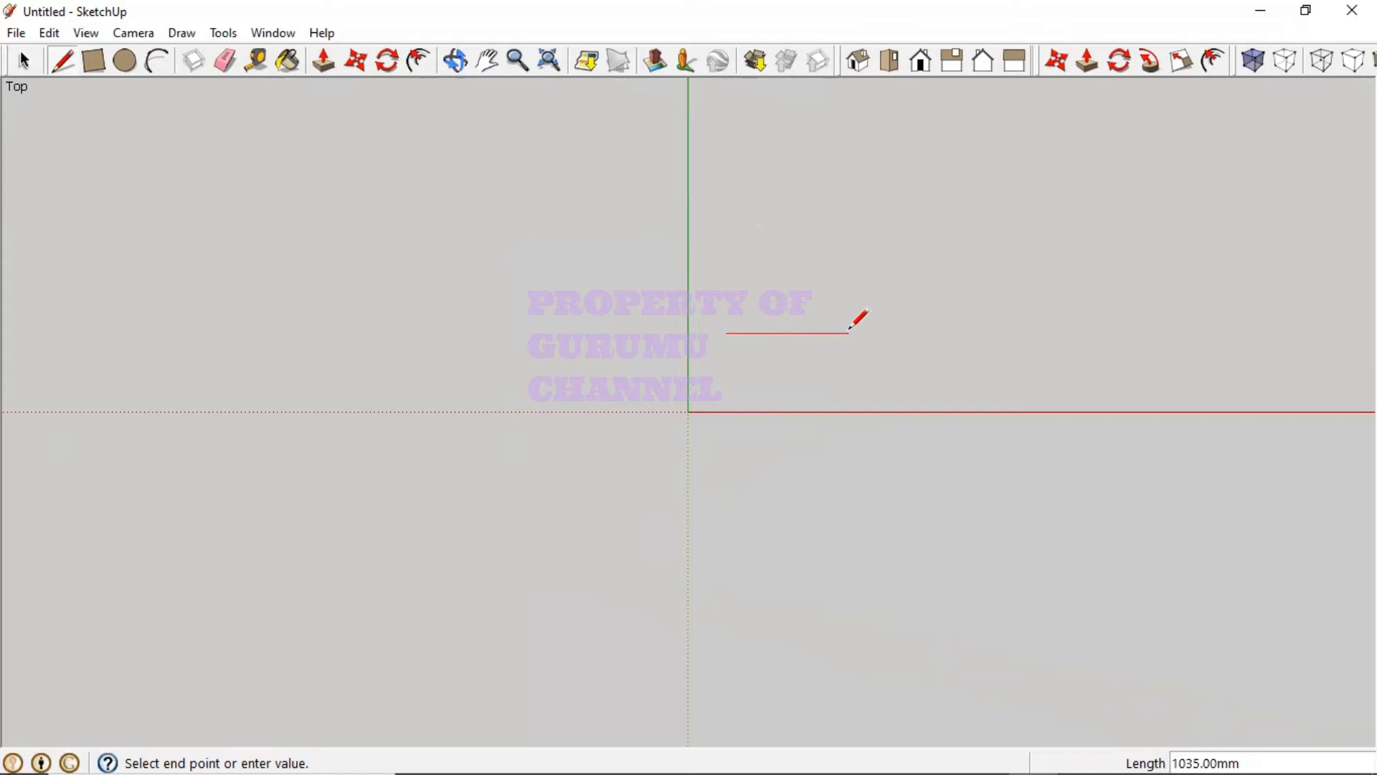
{"action": "key", "text": "Escape"}
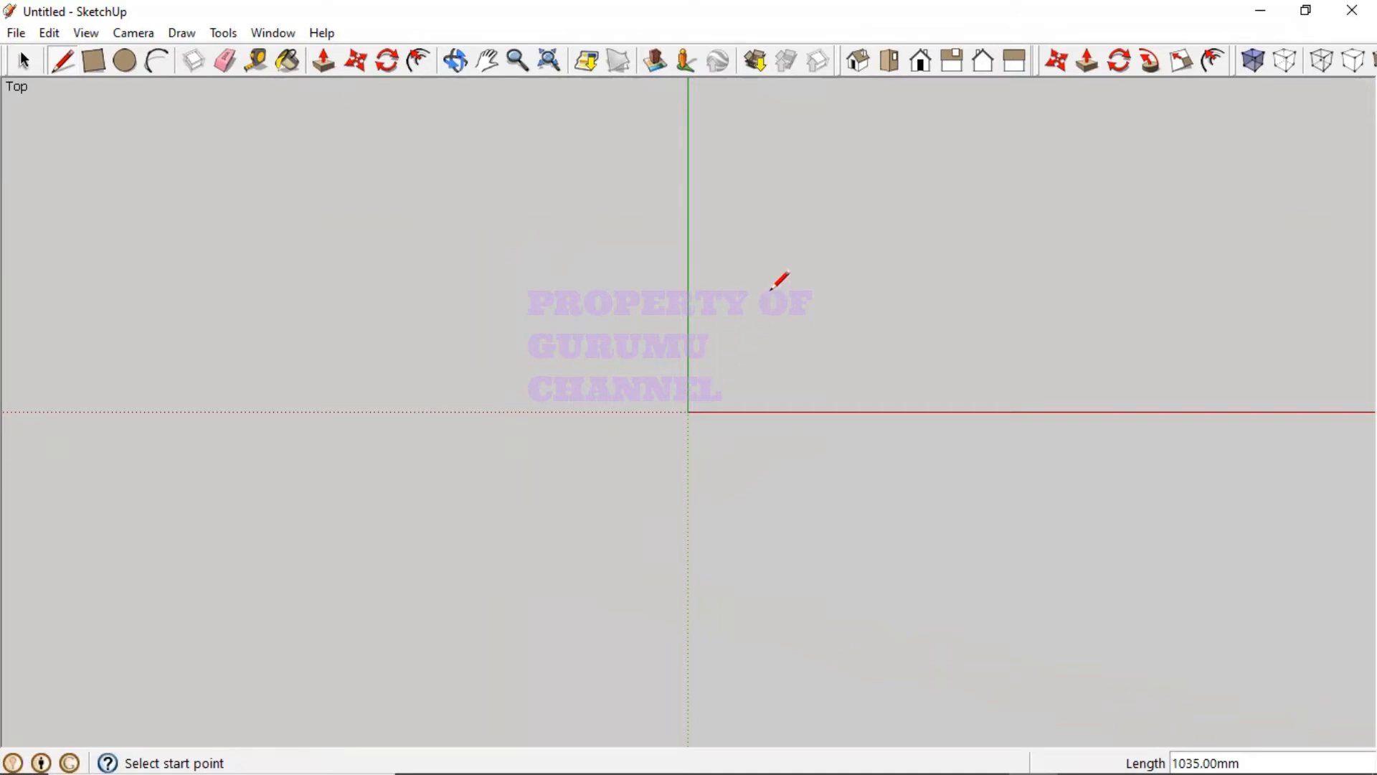
{"action": "left_click", "coordinate": [746, 294]}
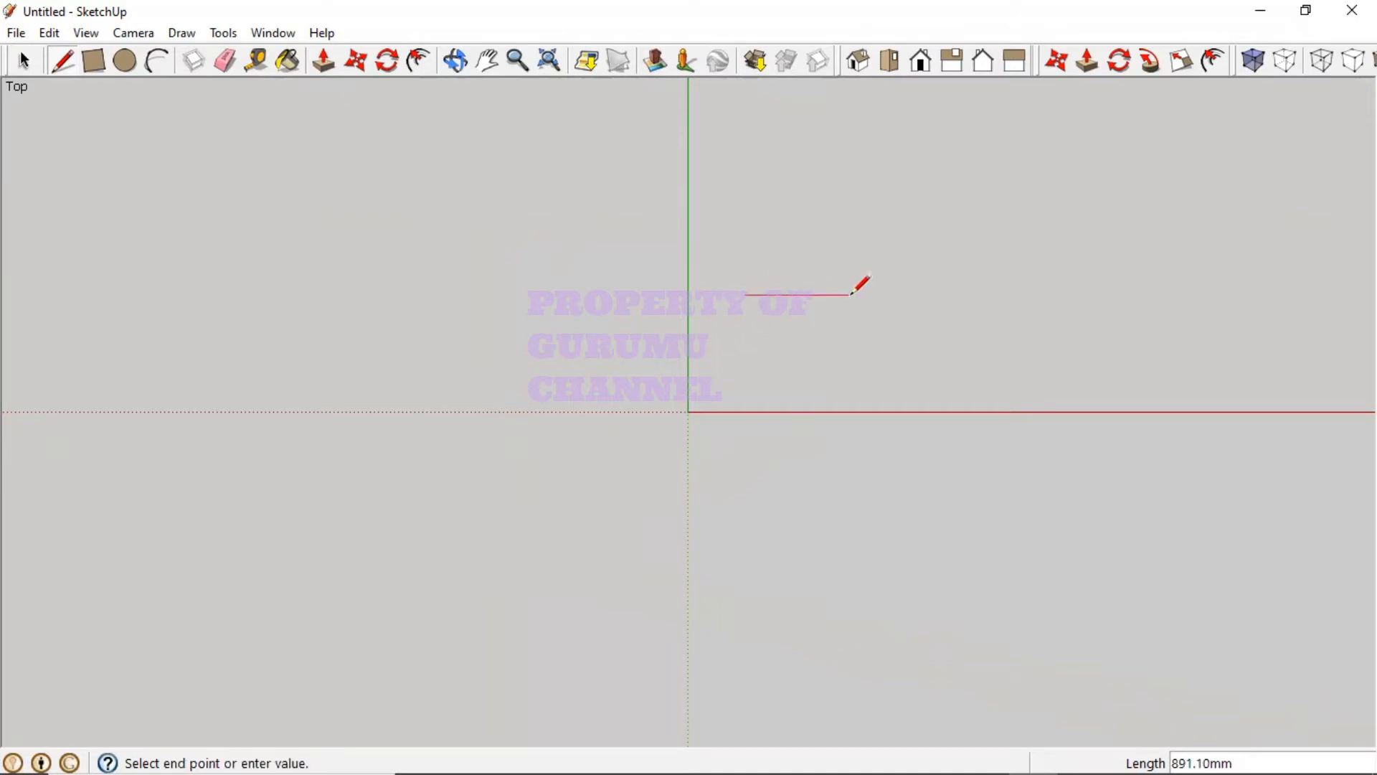
{"action": "scroll", "coordinate": [845, 294], "scroll_direction": "up", "scroll_amount": 2}
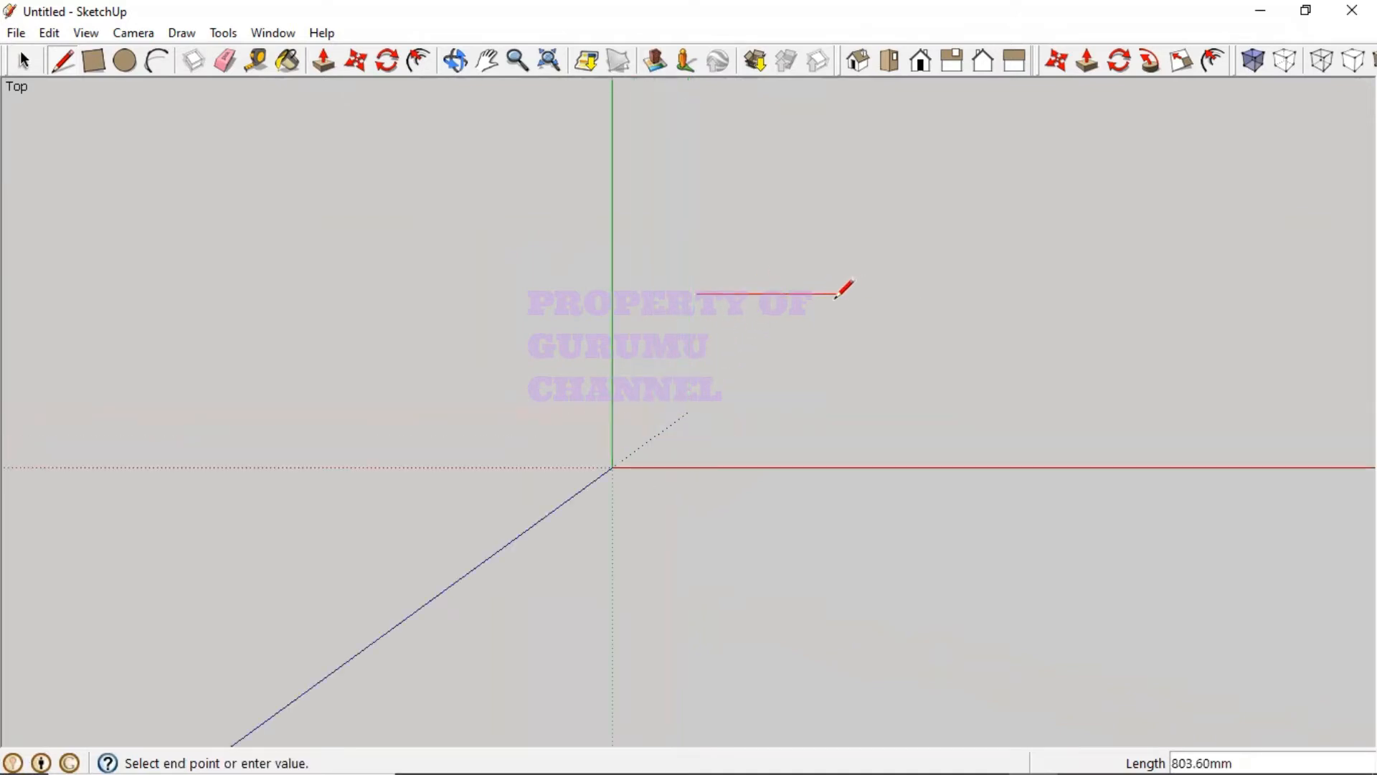
{"action": "scroll", "coordinate": [845, 294], "scroll_direction": "up", "scroll_amount": 1}
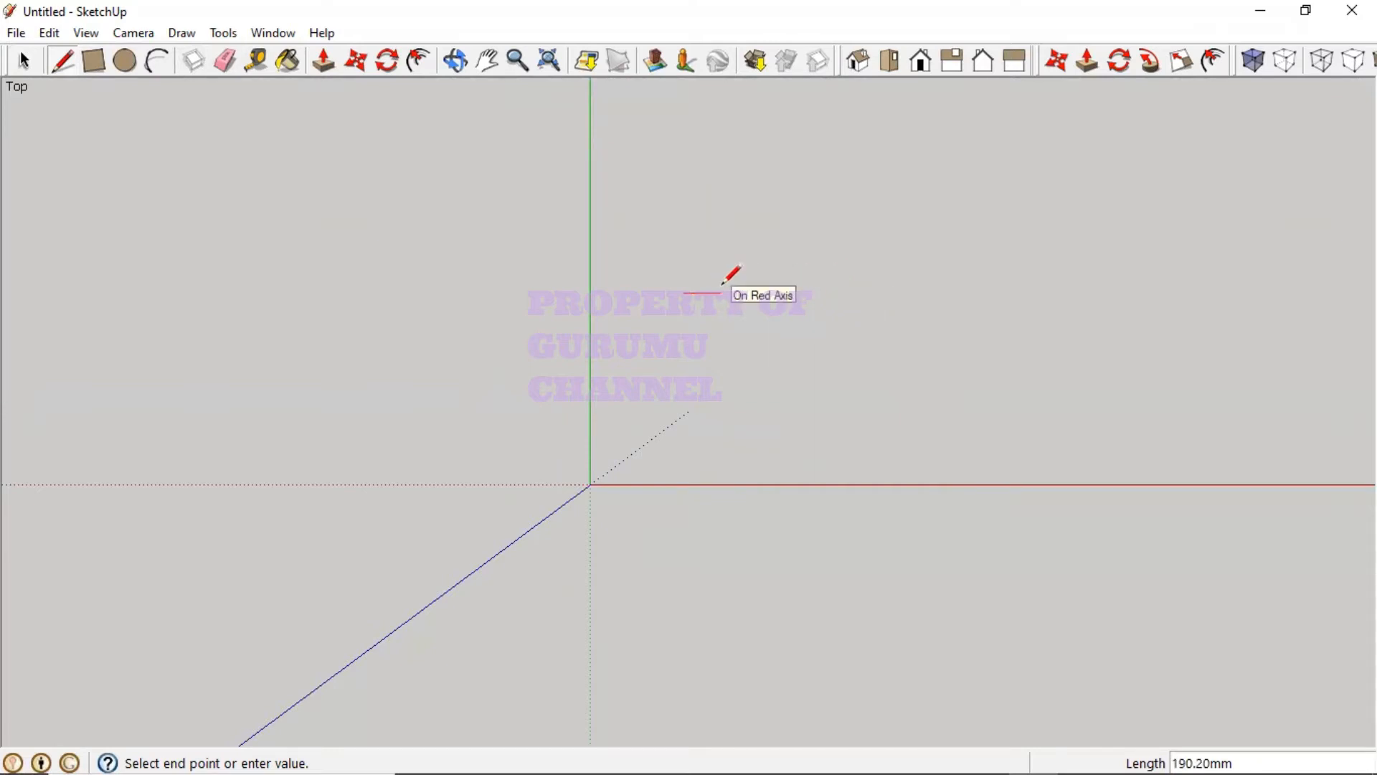
{"action": "scroll", "coordinate": [730, 277], "scroll_direction": "down", "scroll_amount": 3}
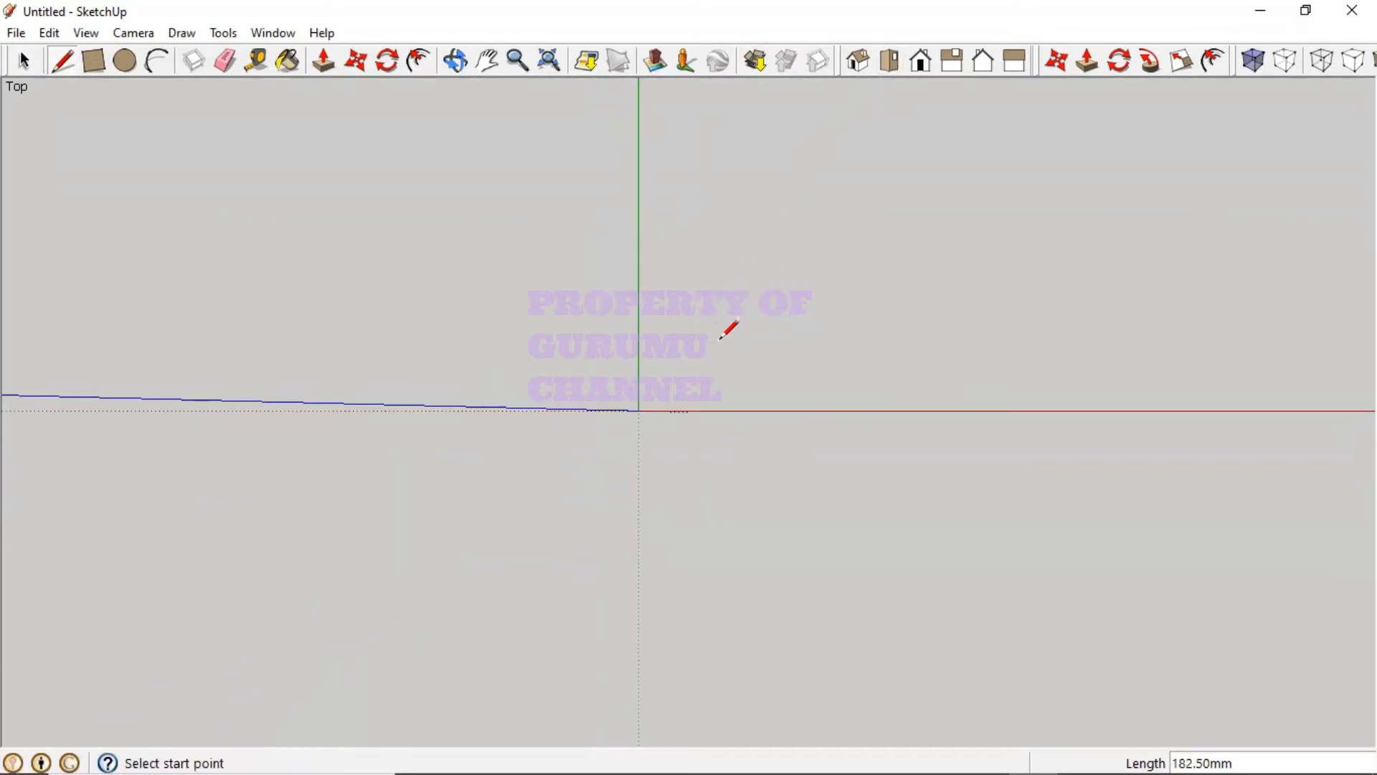
Step: Draw a single line about 1000 mm long parallel to the red axis, starting near the green axis
{"action": "left_click", "coordinate": [694, 303]}
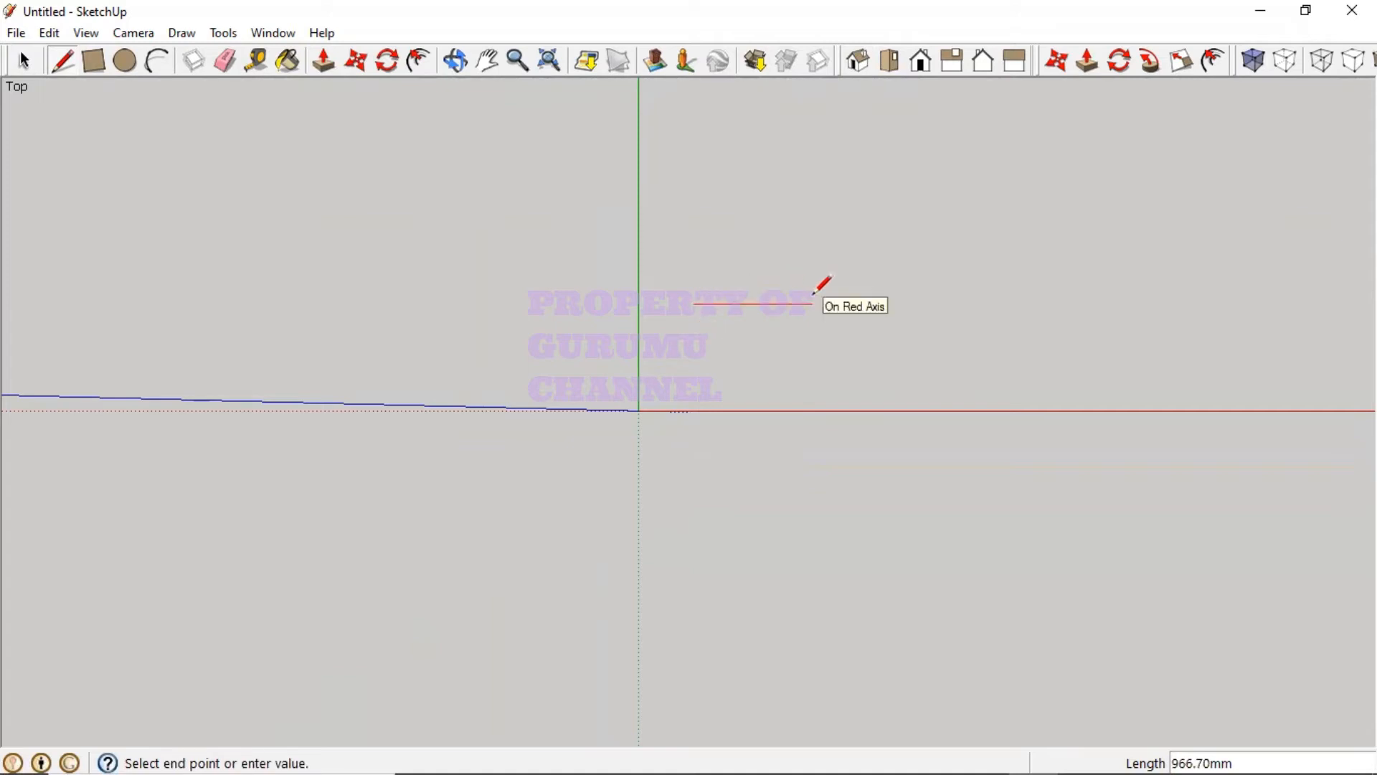
{"action": "type", "text": "1"}
{"action": "key", "text": "Return"}
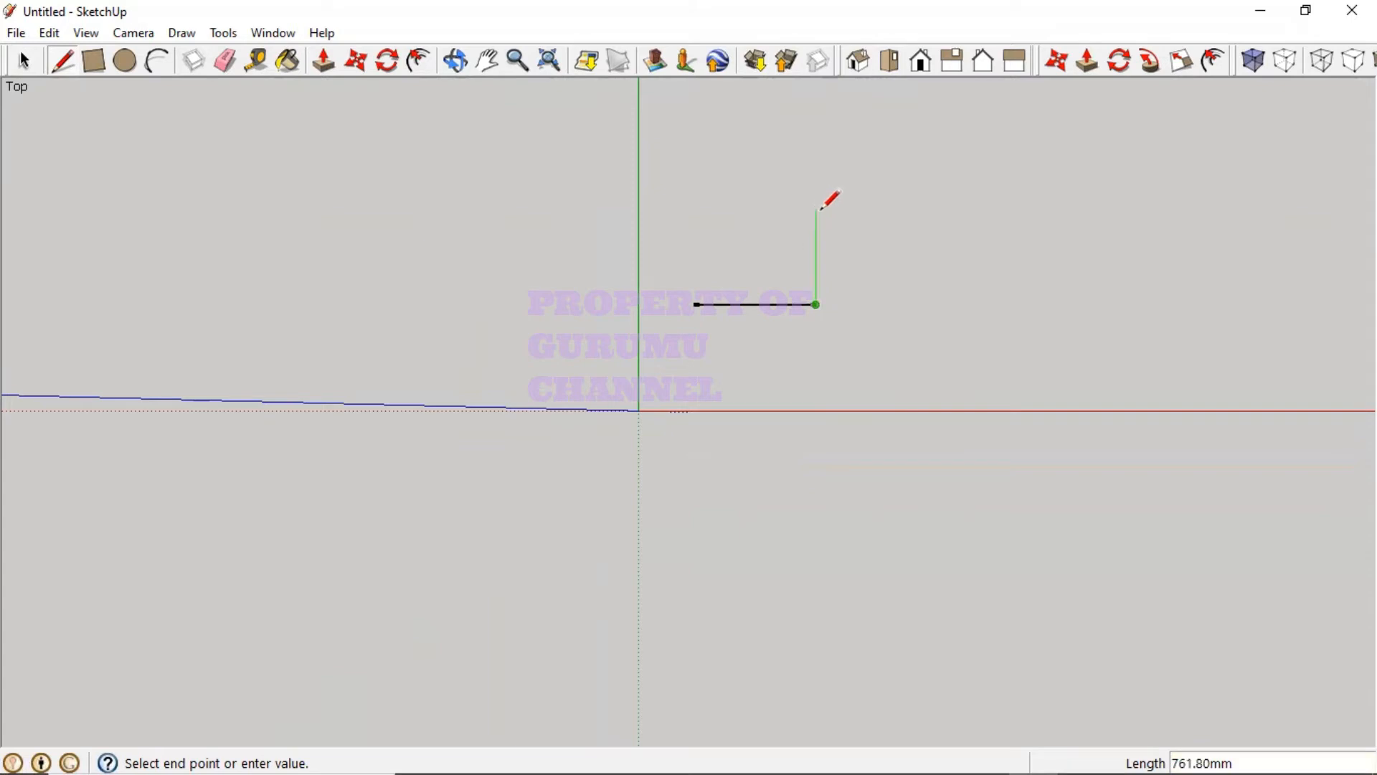
{"action": "key", "text": "Escape"}
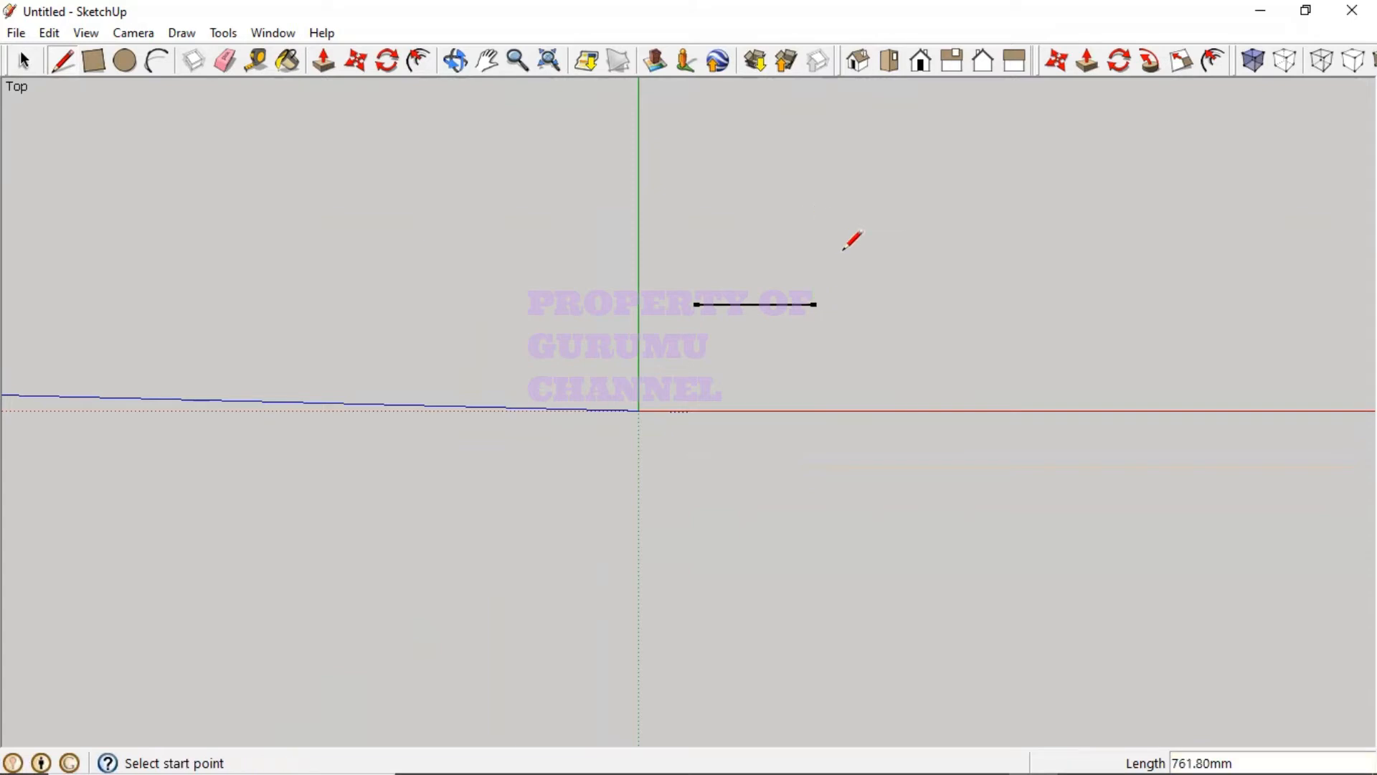
Step: Draw a second, separate line 800.6 mm long parallel to the red axis, beyond the first line's far end
{"action": "left_click", "coordinate": [907, 304]}
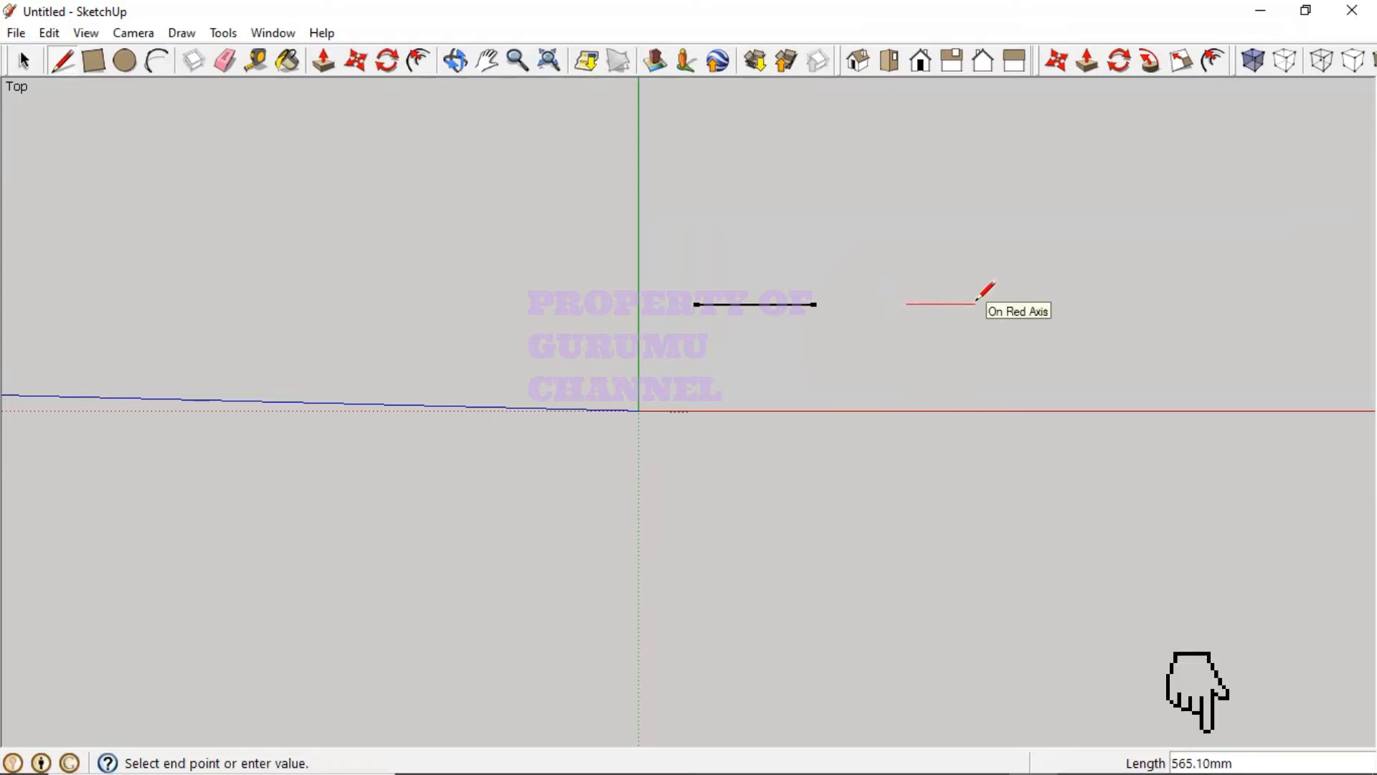
{"action": "type", "text": "800.6"}
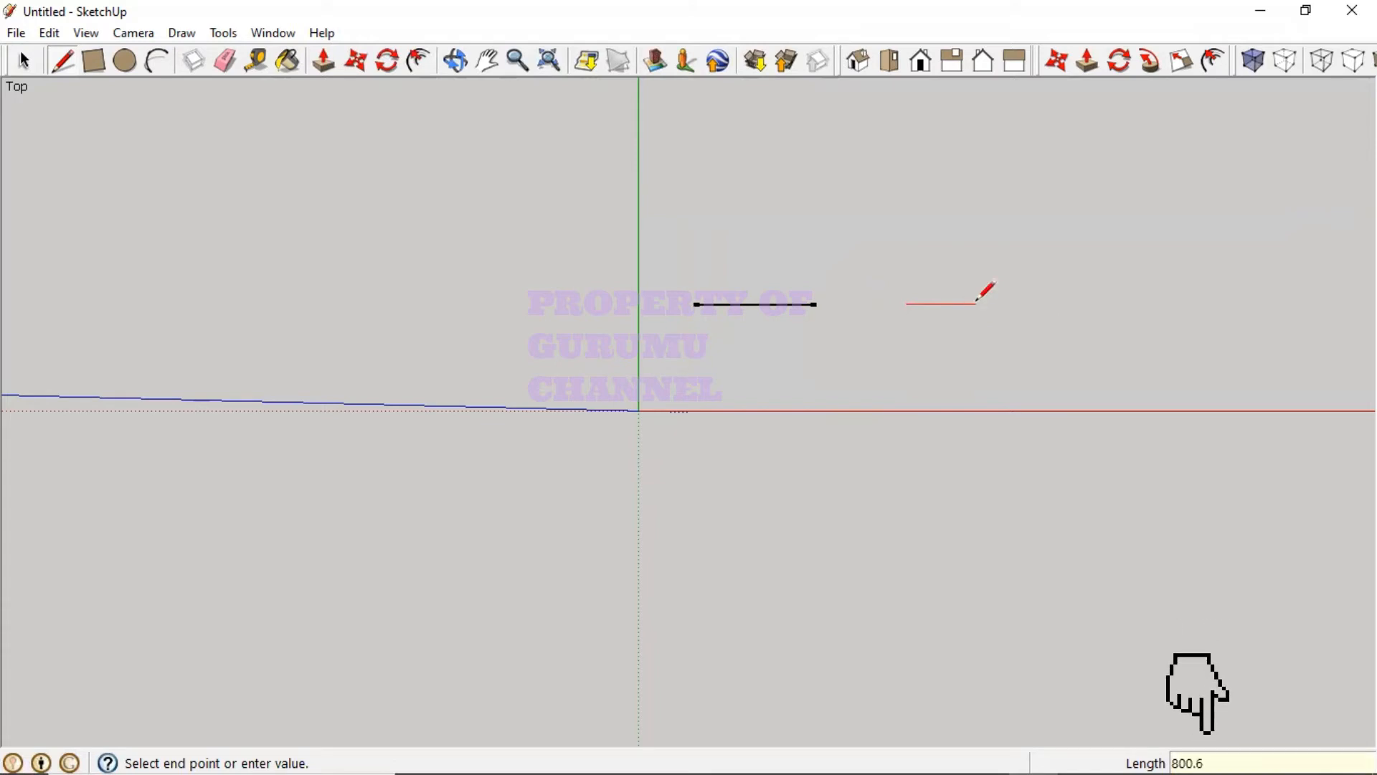
{"action": "key", "text": "Return"}
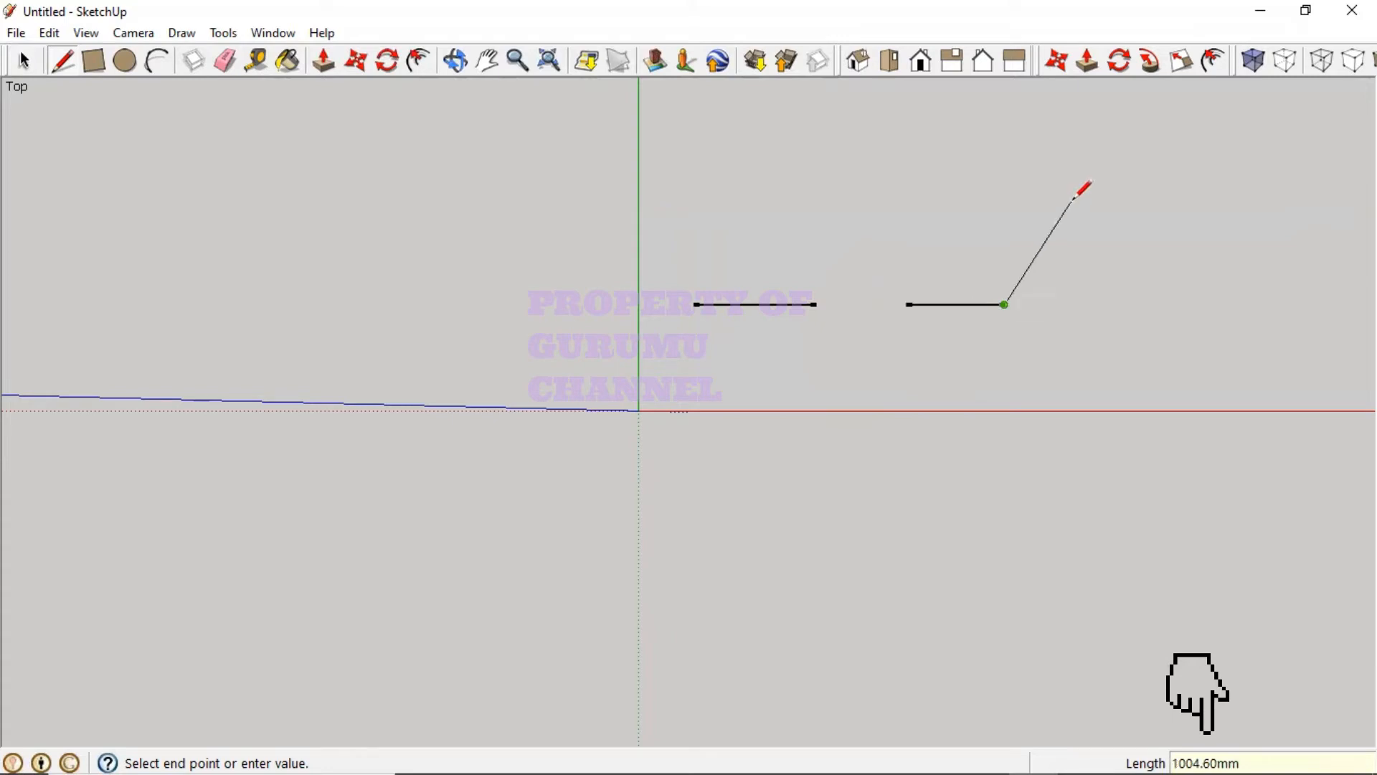
{"action": "key", "text": "Escape"}
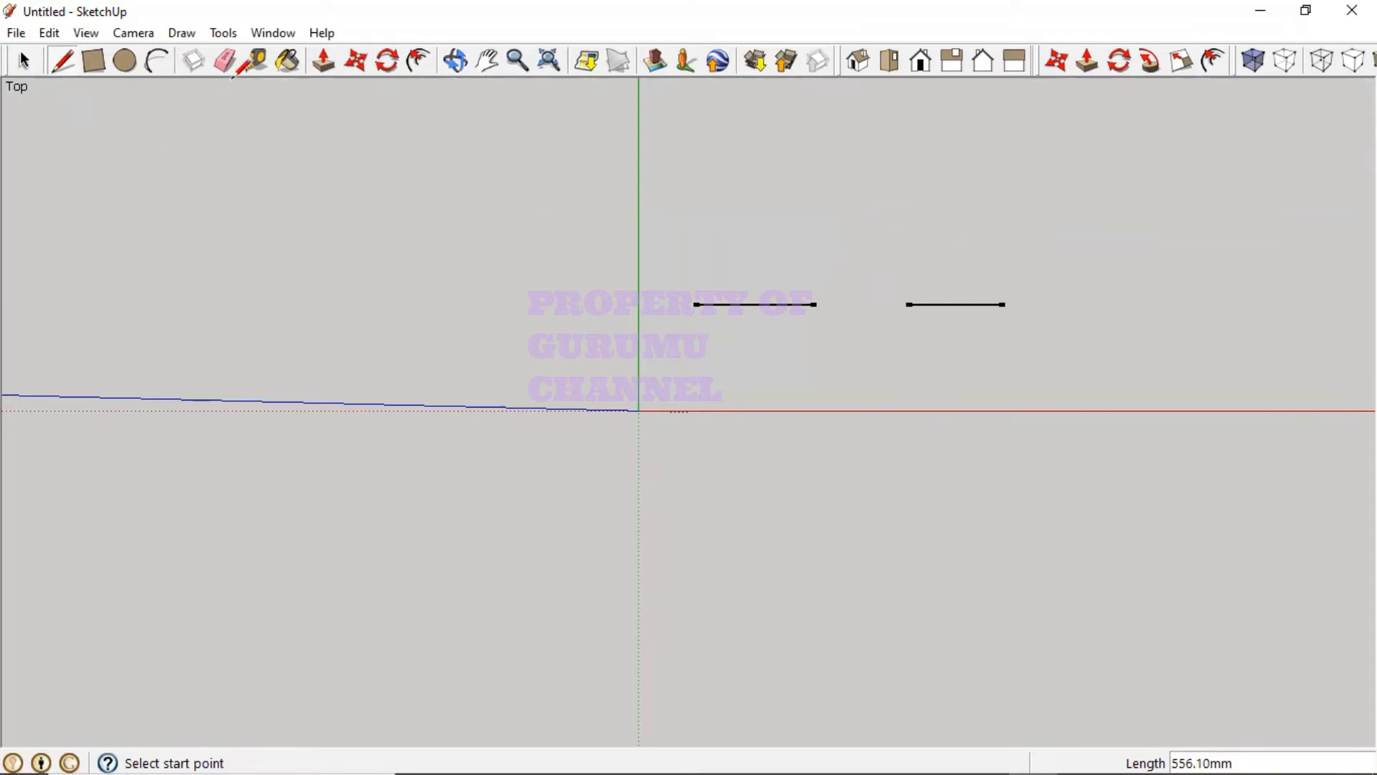
Step: Measure the second line from end to end with the Tape Measure
{"action": "left_click", "coordinate": [255, 62]}
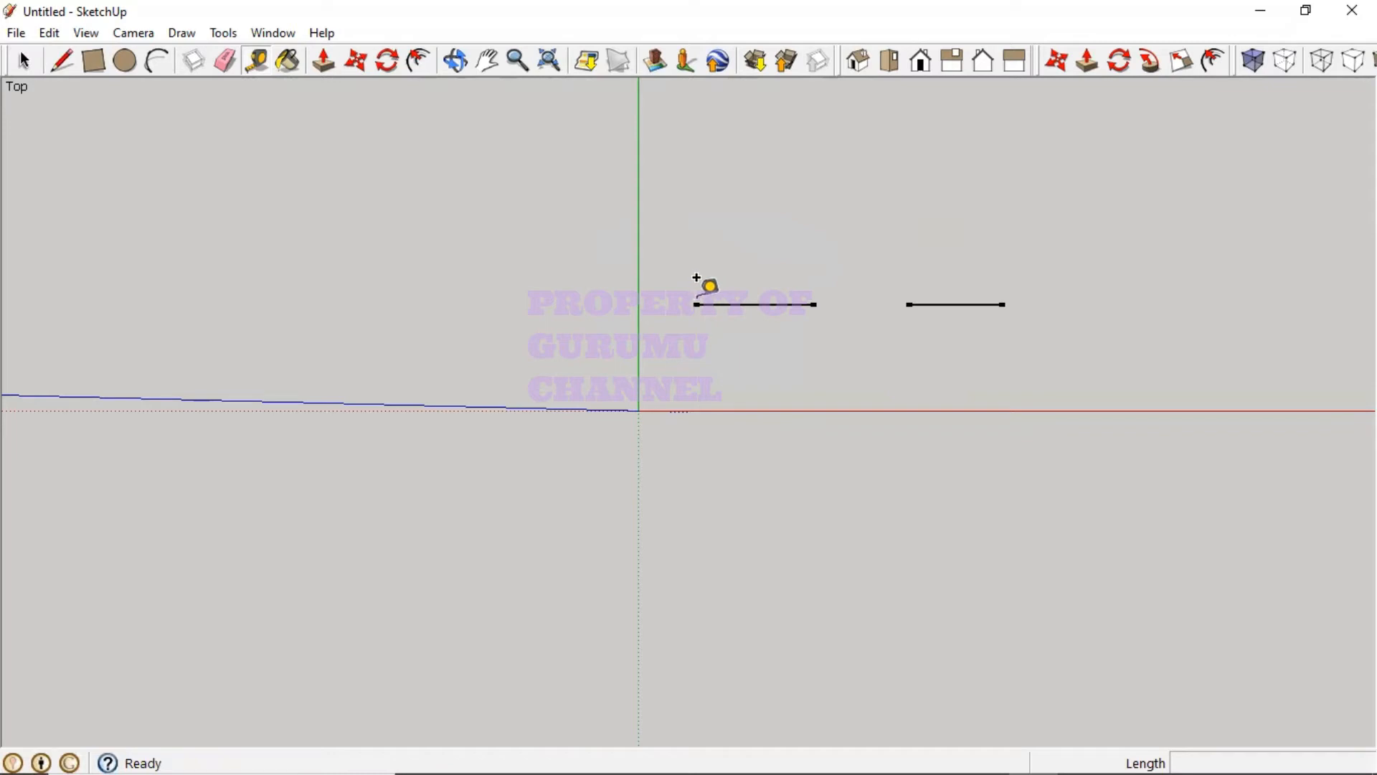
{"action": "left_click", "coordinate": [695, 303]}
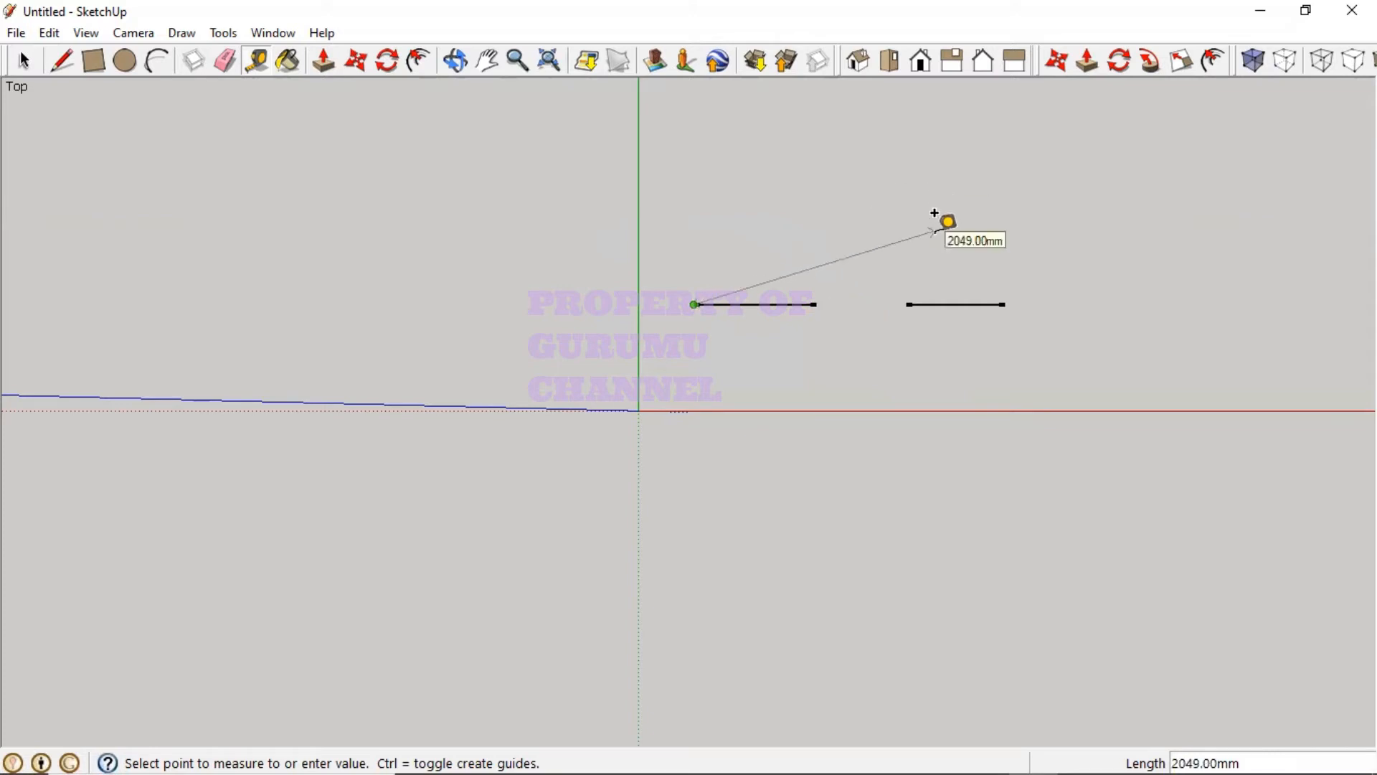
{"action": "key", "text": "Escape"}
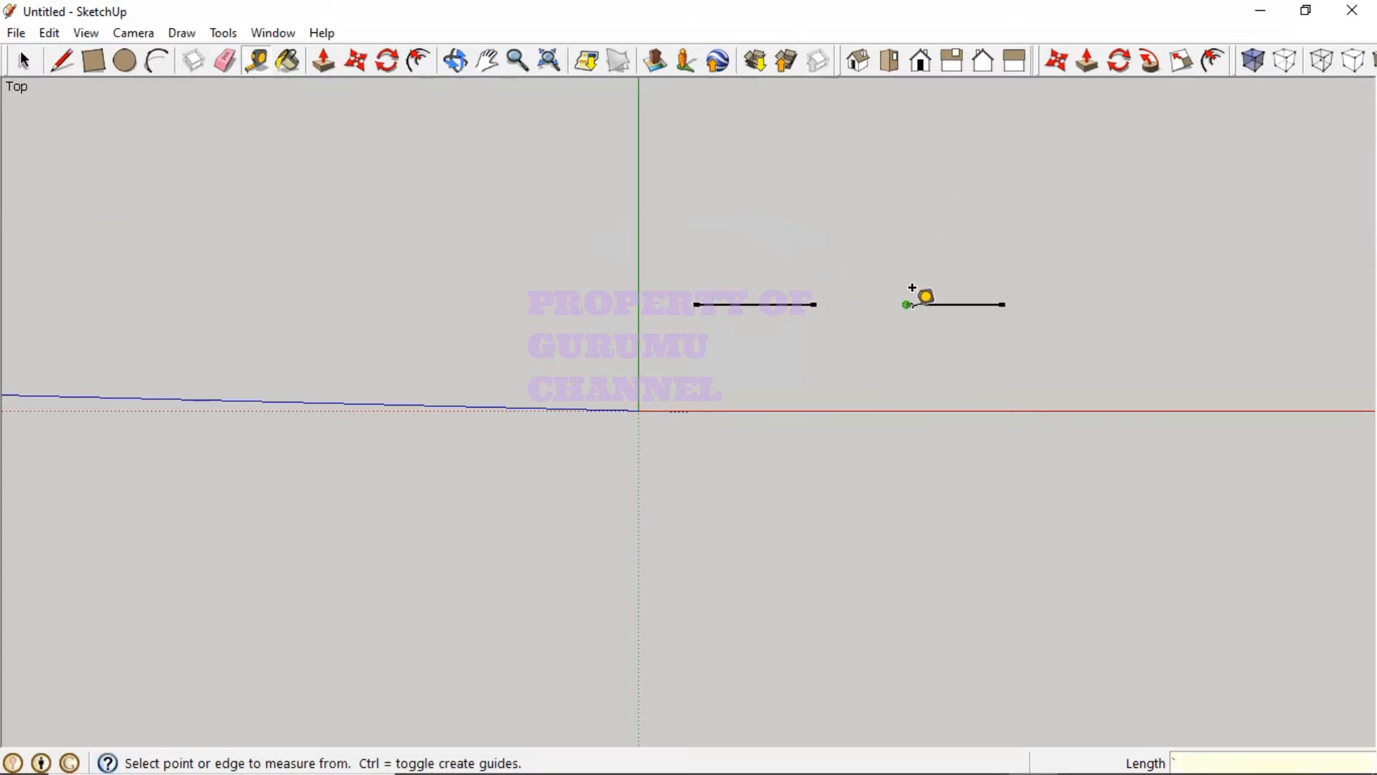
{"action": "left_click", "coordinate": [907, 305]}
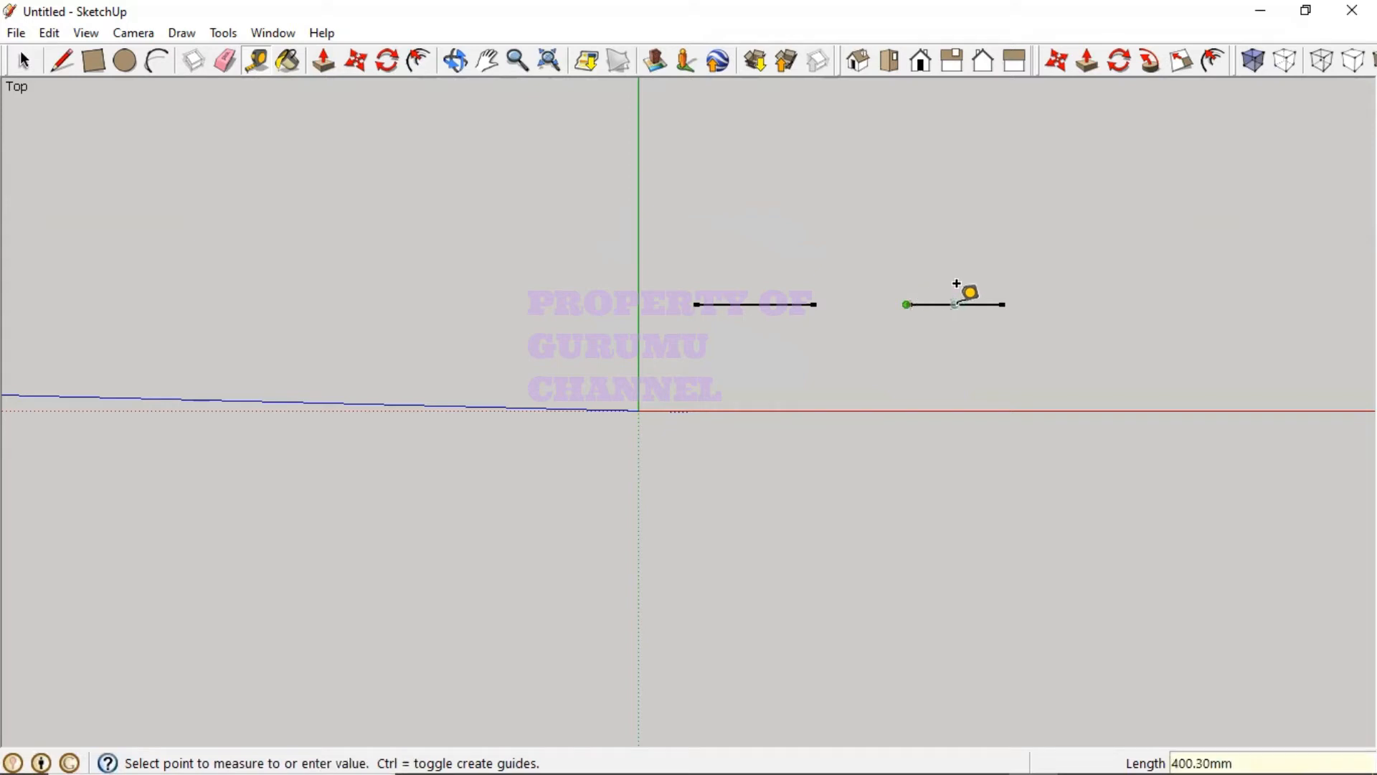
{"action": "left_click", "coordinate": [1005, 282]}
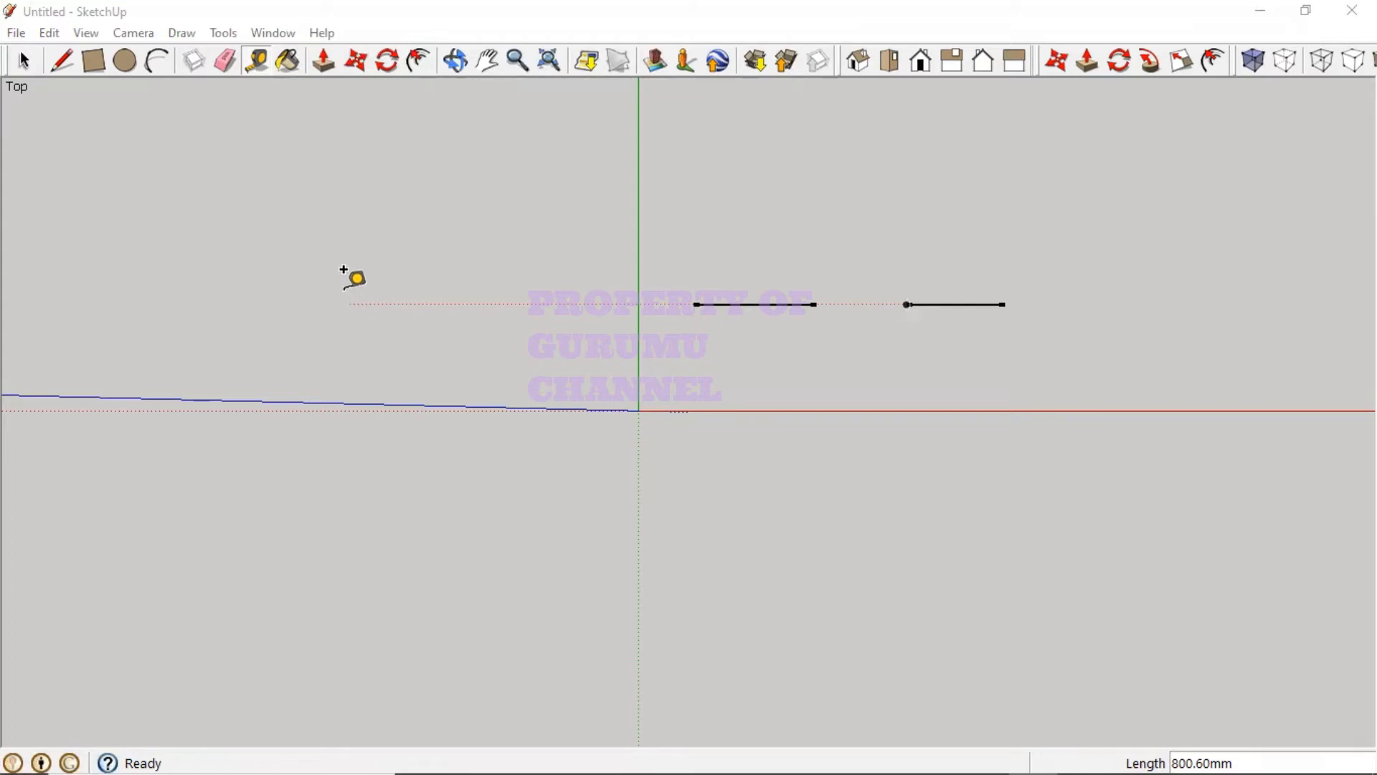
Step: Delete both practice lines
{"action": "left_click", "coordinate": [18, 67]}
{"action": "left_click_drag", "start_coordinate": [562, 167], "coordinate": [1076, 380]}
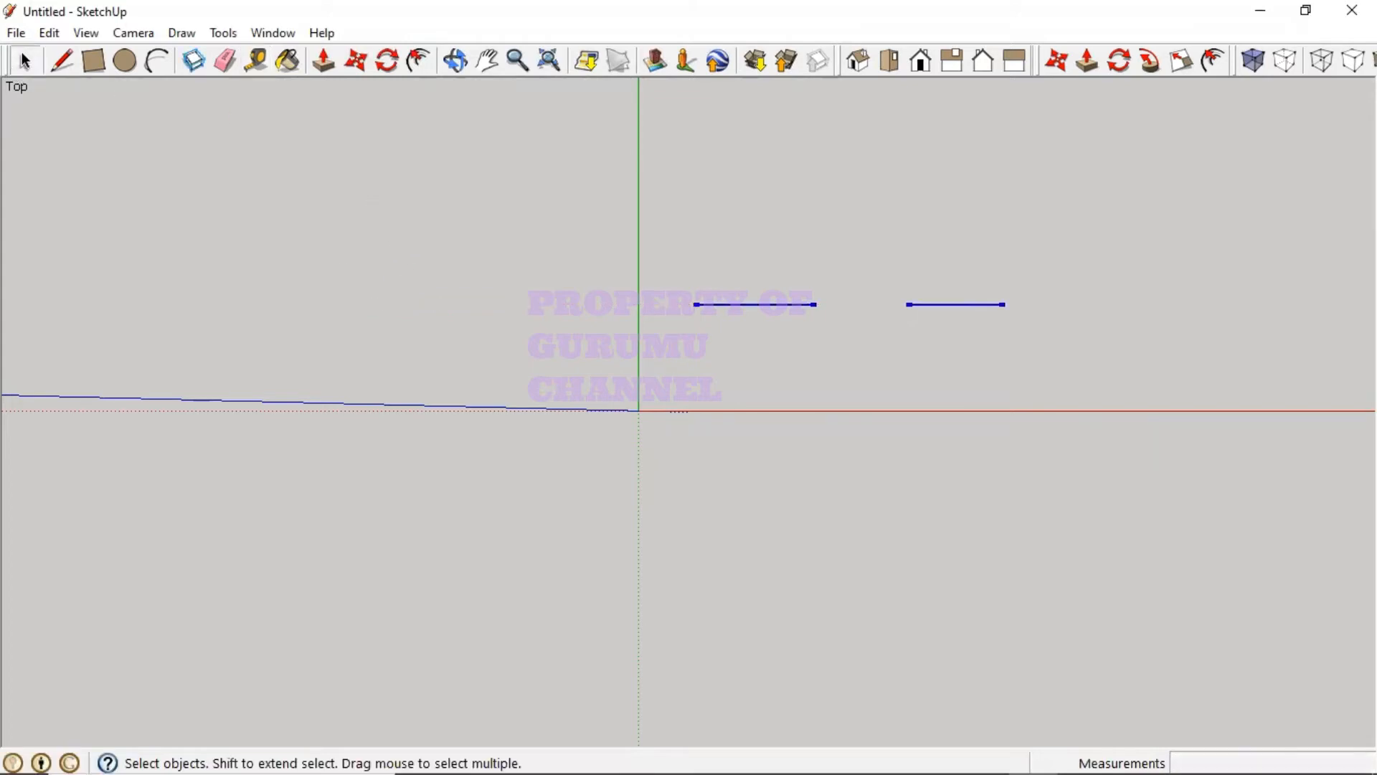
{"action": "key", "text": "Delete"}
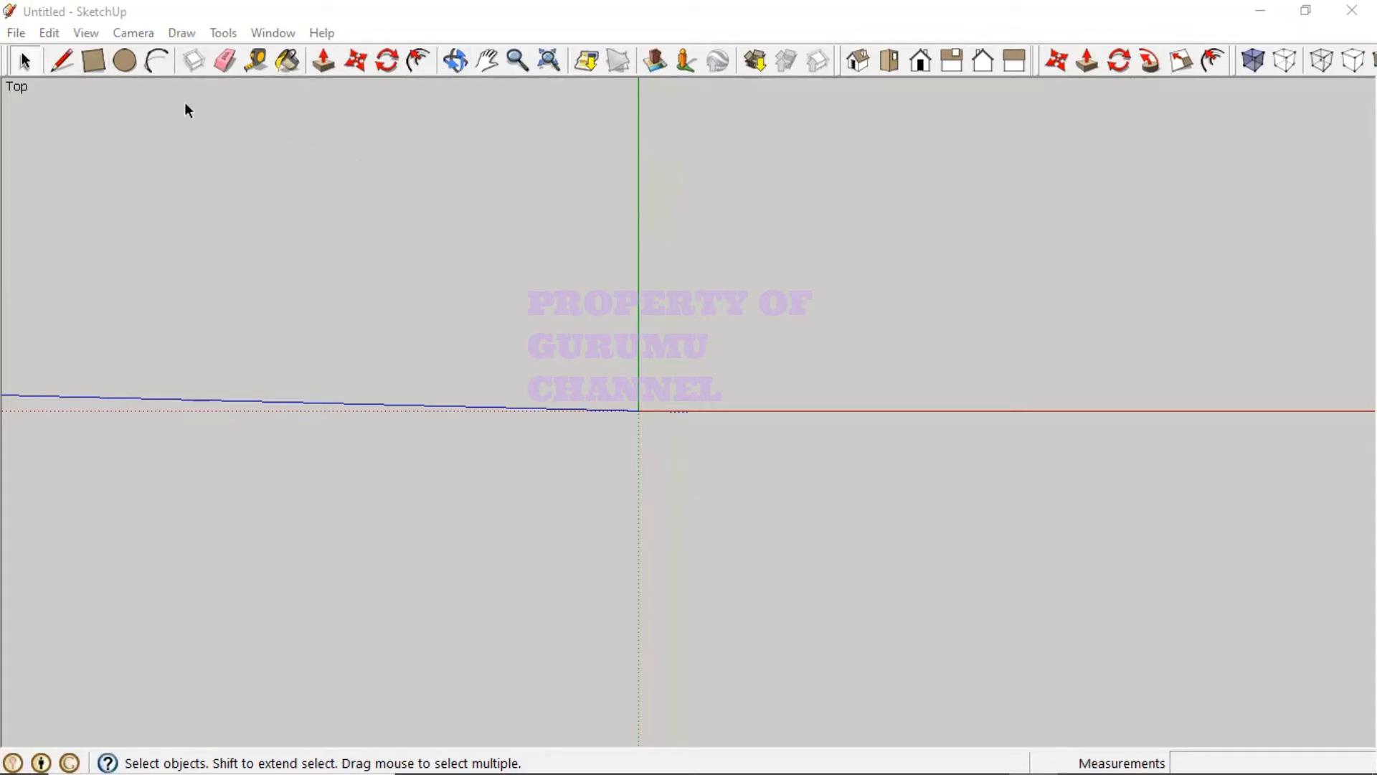
Step: Draw a closed 1000 mm by 1000 mm square with the Line tool beside the green axis
{"action": "left_click", "coordinate": [64, 62]}
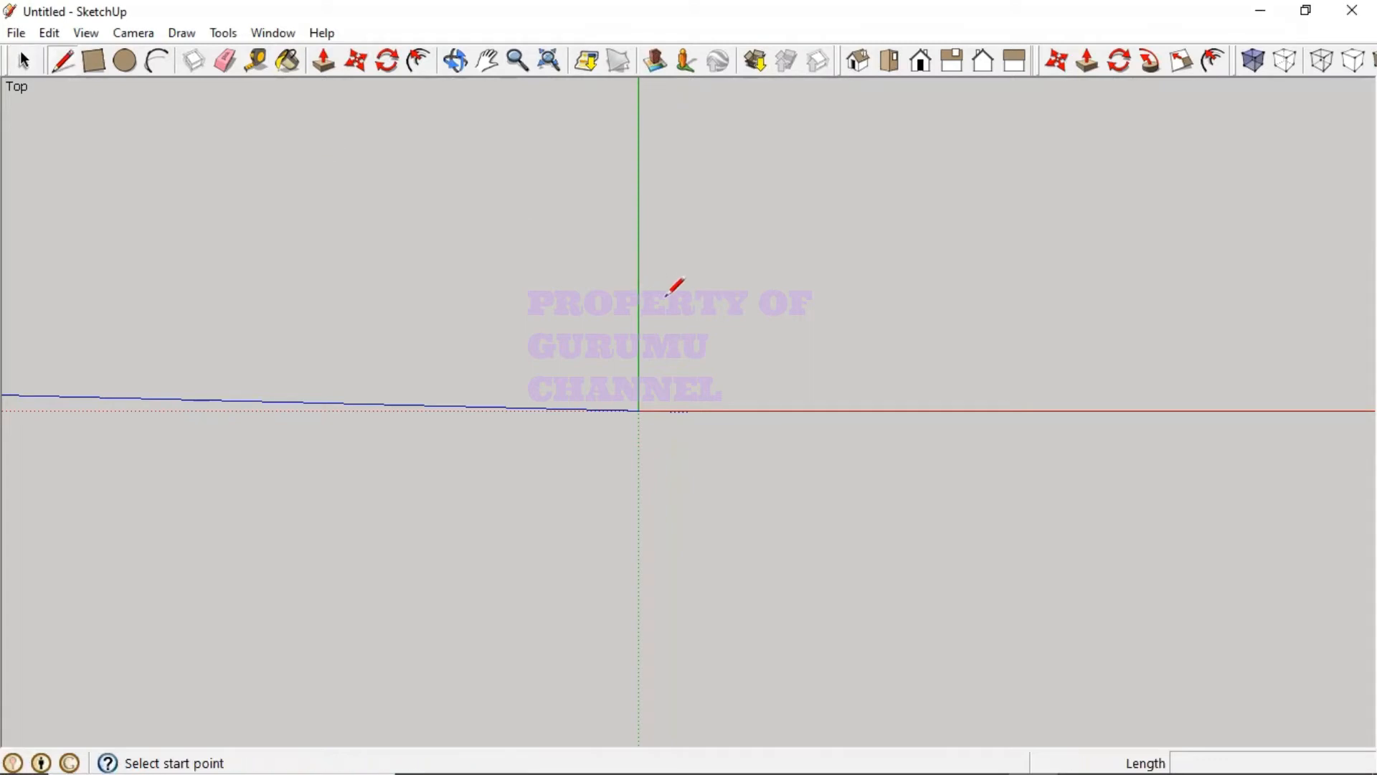
{"action": "left_click", "coordinate": [683, 309]}
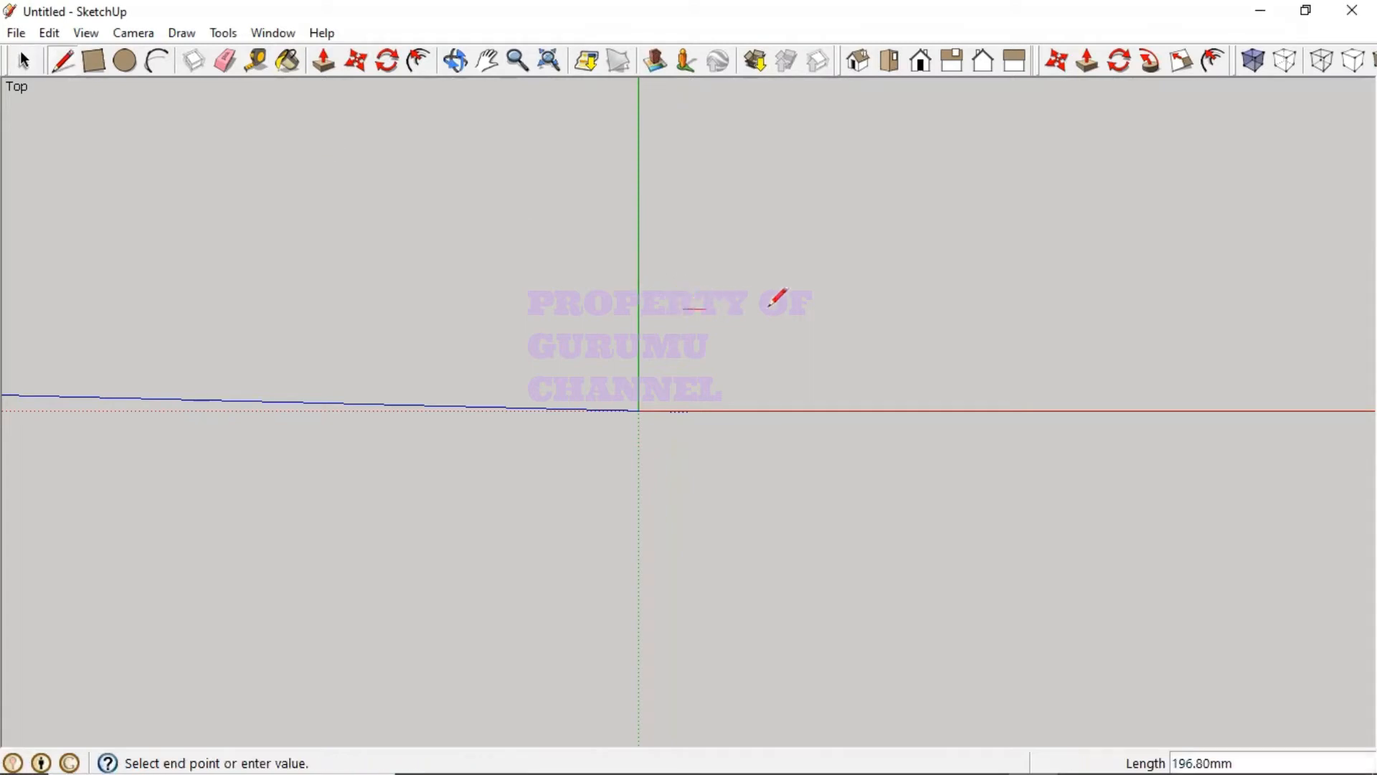
{"action": "type", "text": "1000"}
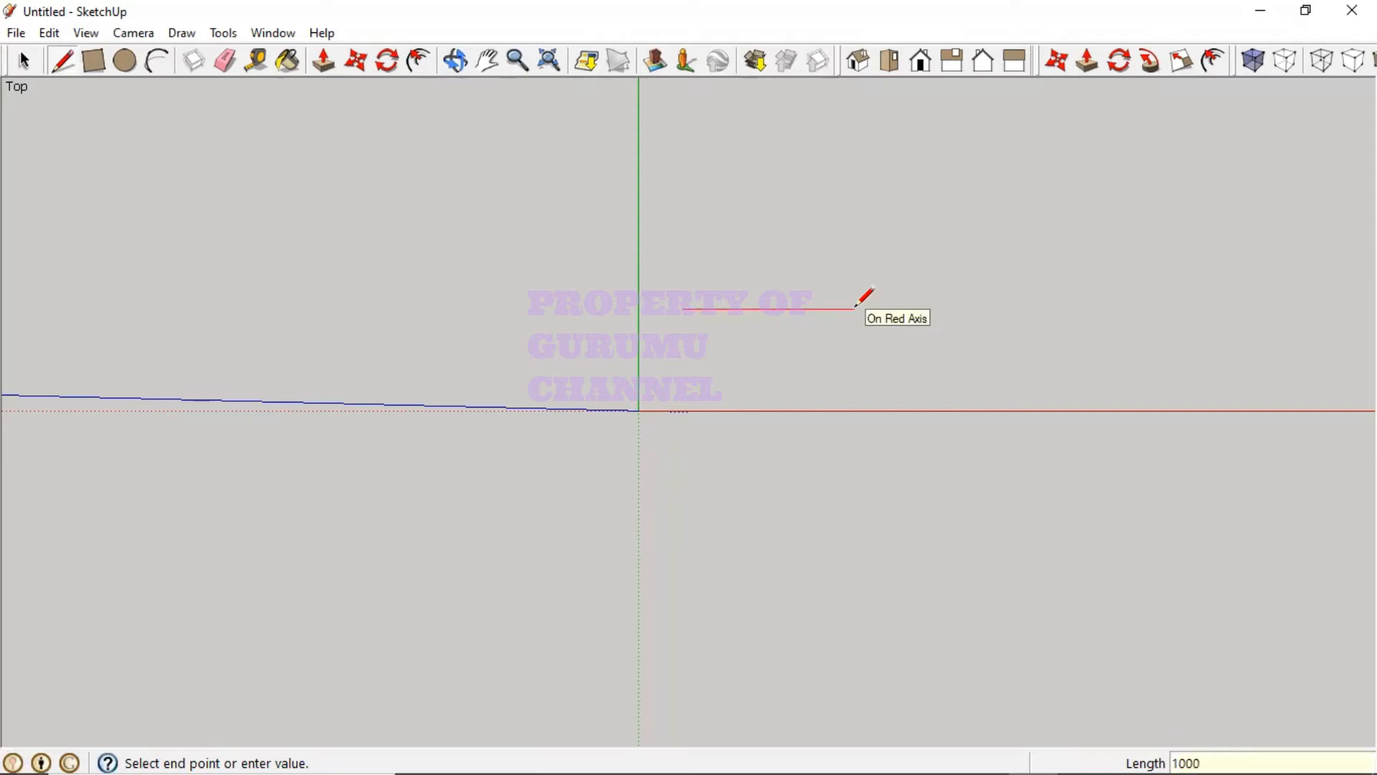
{"action": "key", "text": "Return"}
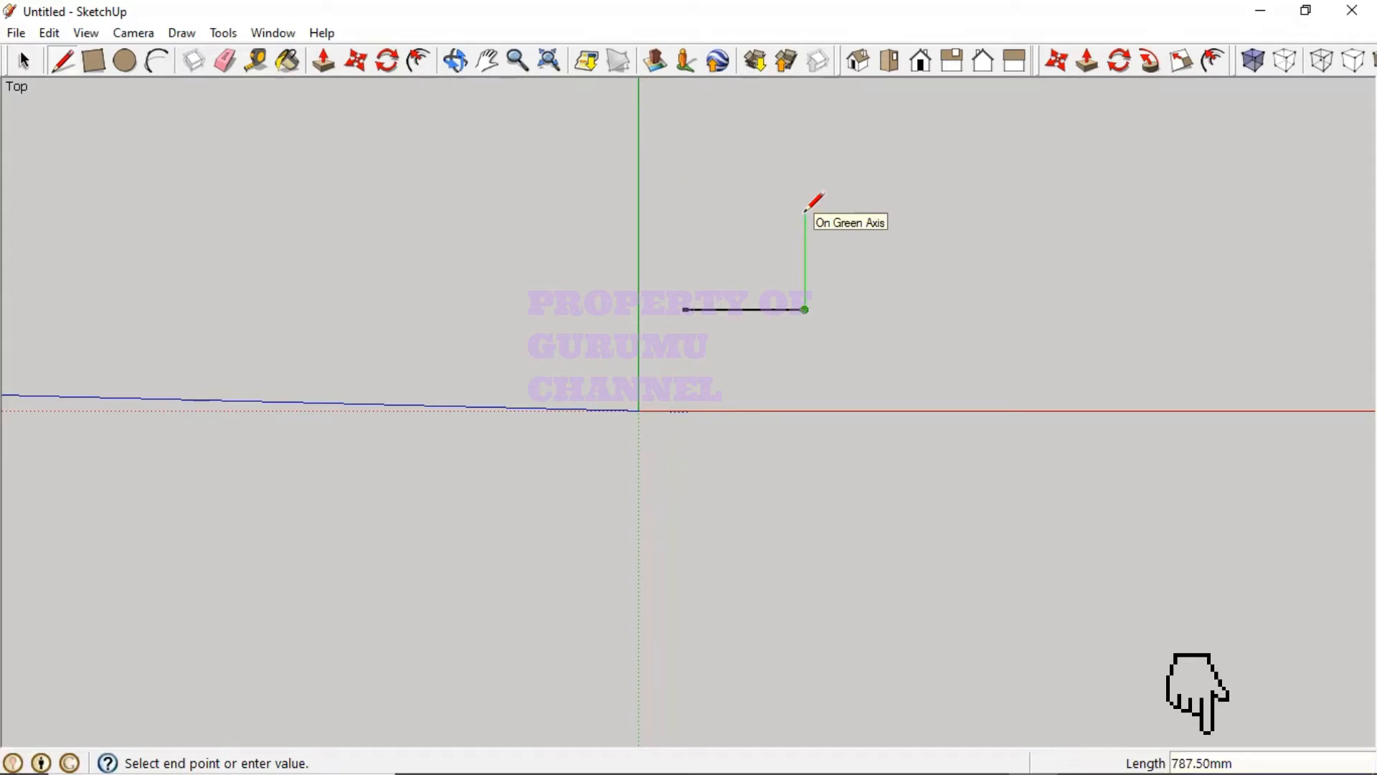
{"action": "type", "text": "1000"}
{"action": "key", "text": "Return"}
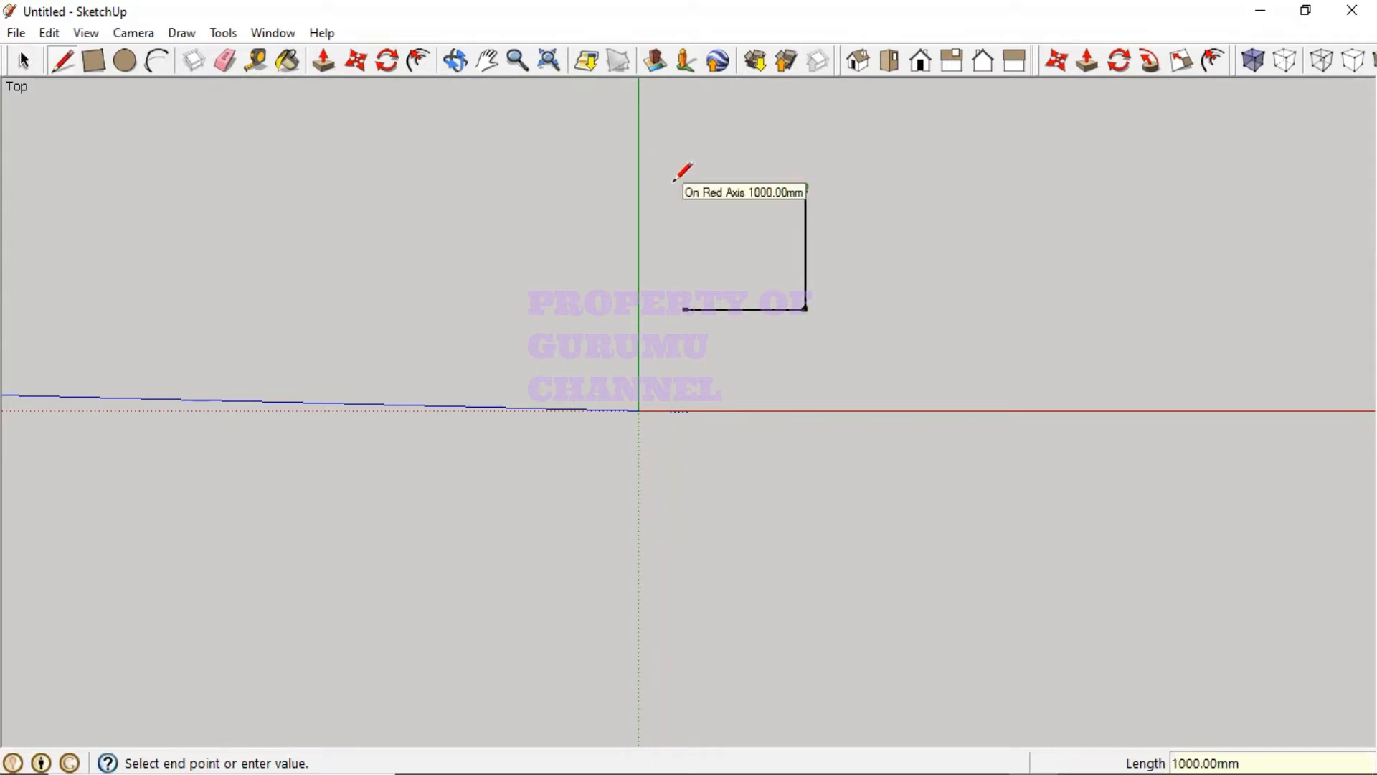
{"action": "left_click", "coordinate": [683, 187]}
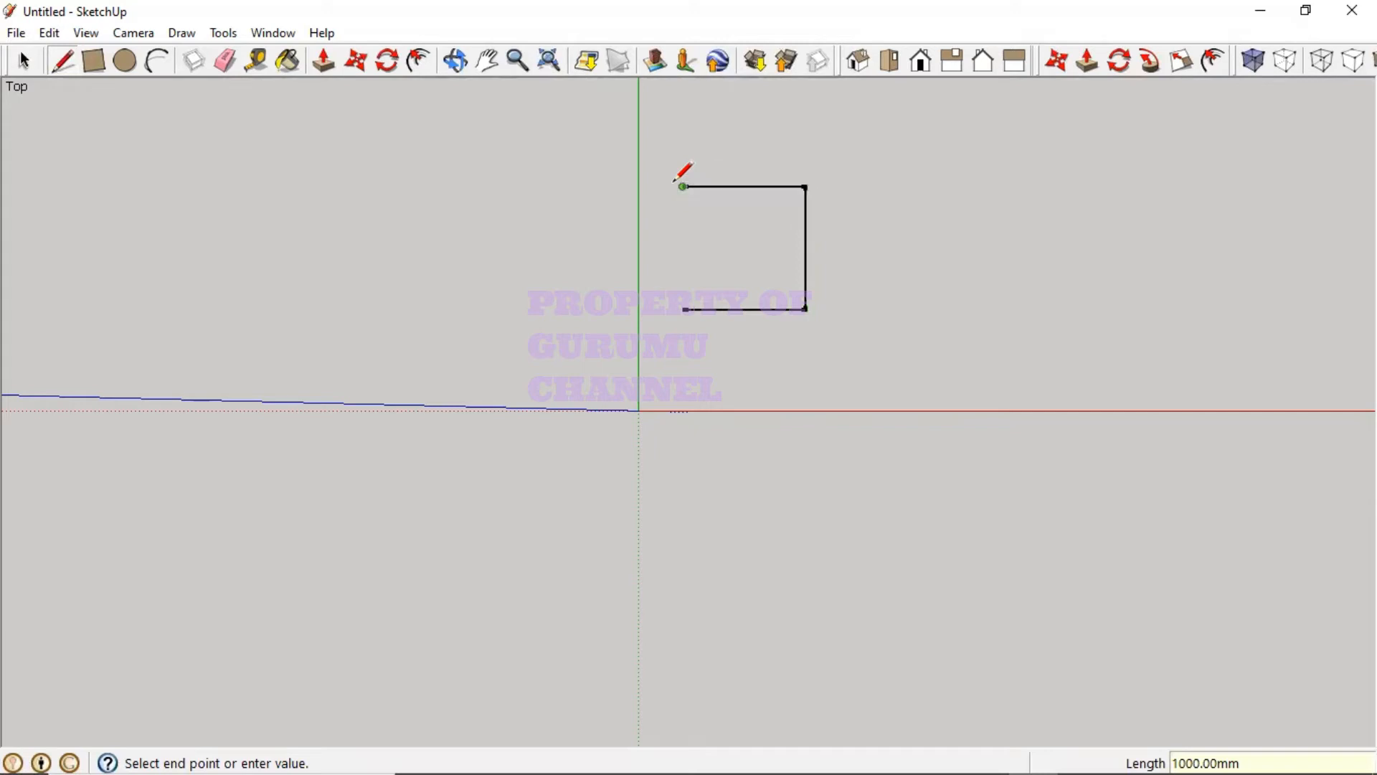
{"action": "left_click", "coordinate": [684, 307]}
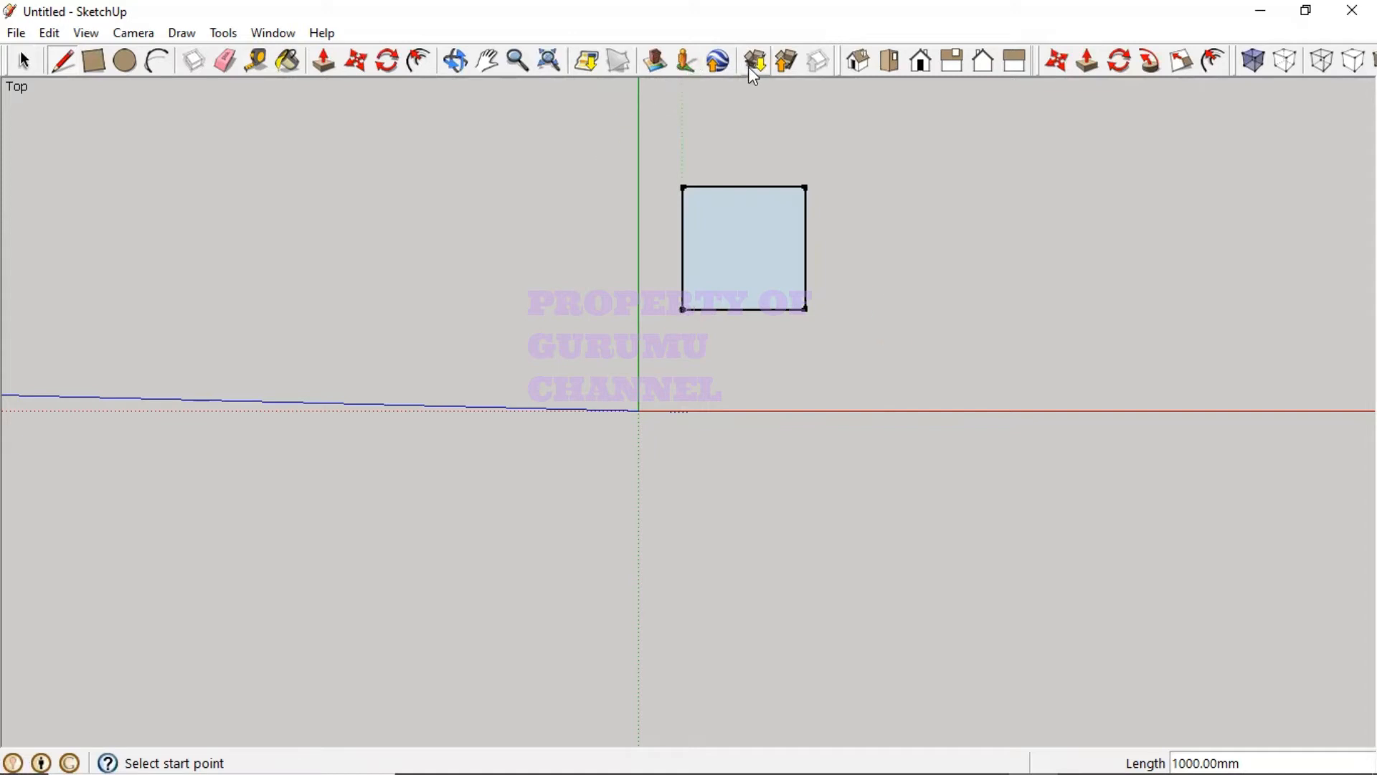
Step: Measure the upper and right edges of the 1000 mm square with the Tape Measure
{"action": "left_click", "coordinate": [256, 62]}
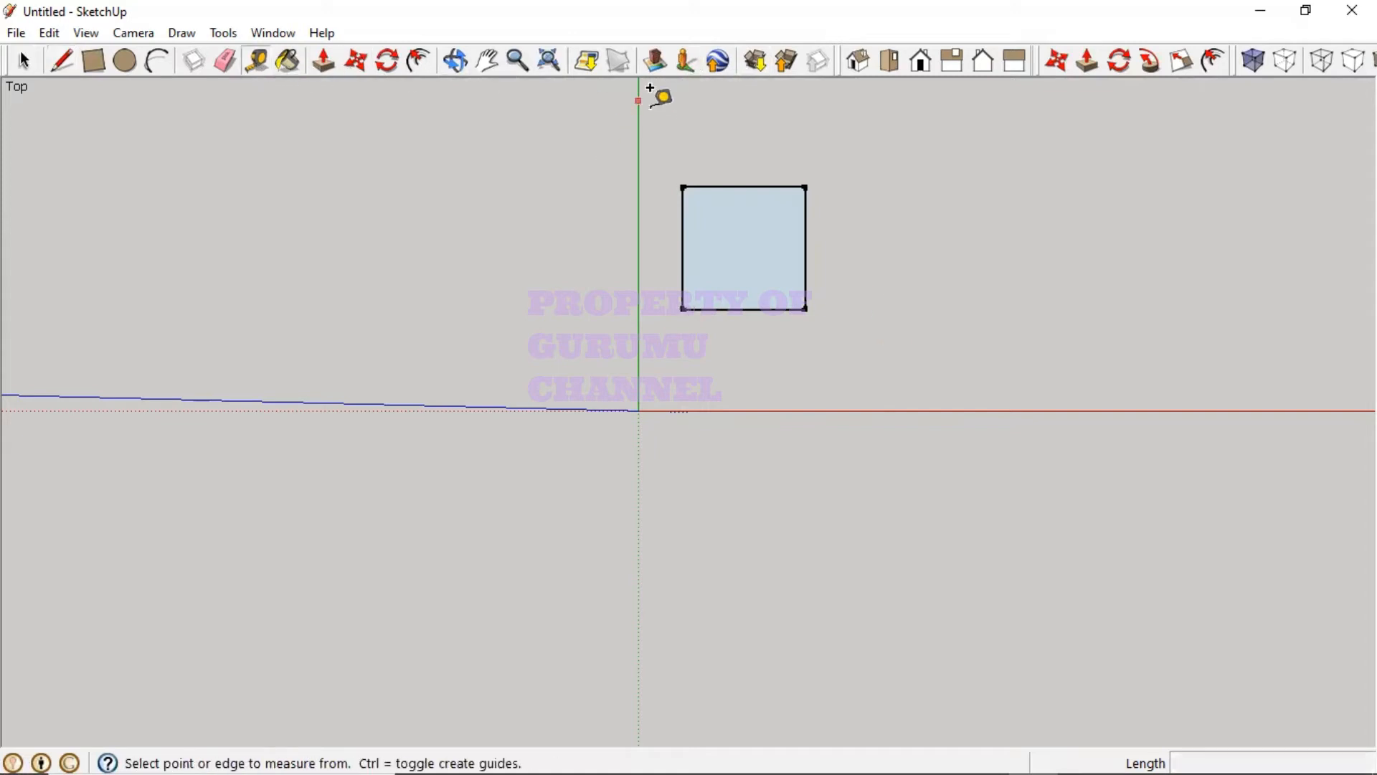
{"action": "left_click", "coordinate": [683, 163]}
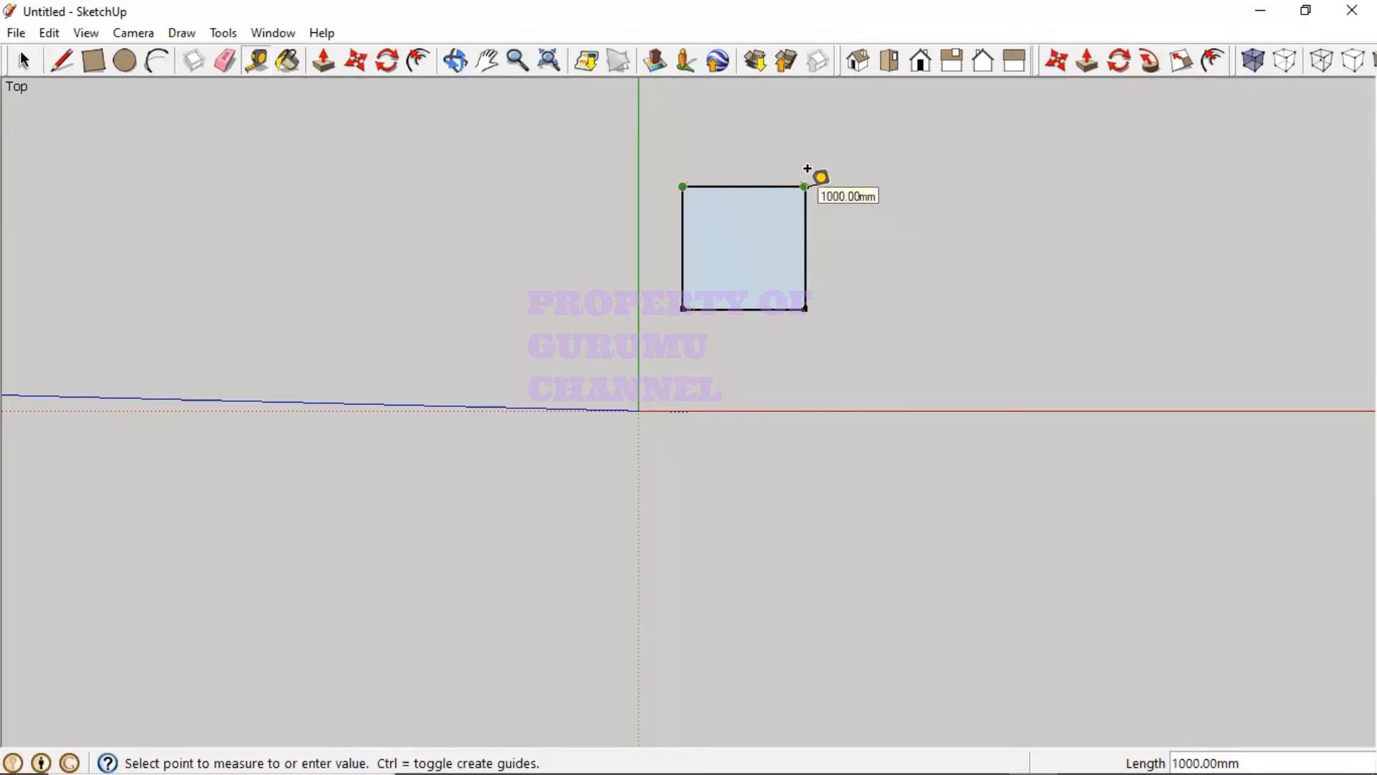
{"action": "left_click", "coordinate": [789, 188]}
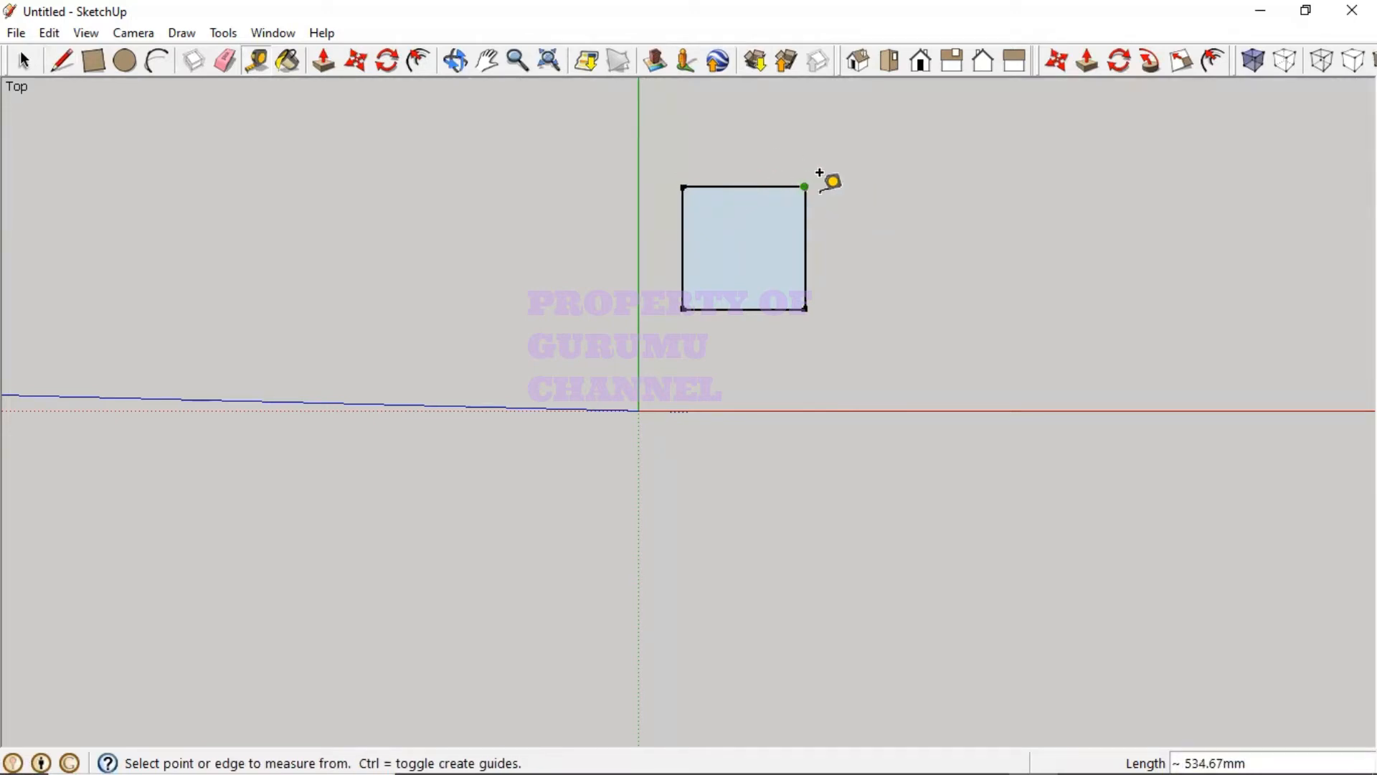
{"action": "left_click", "coordinate": [805, 186]}
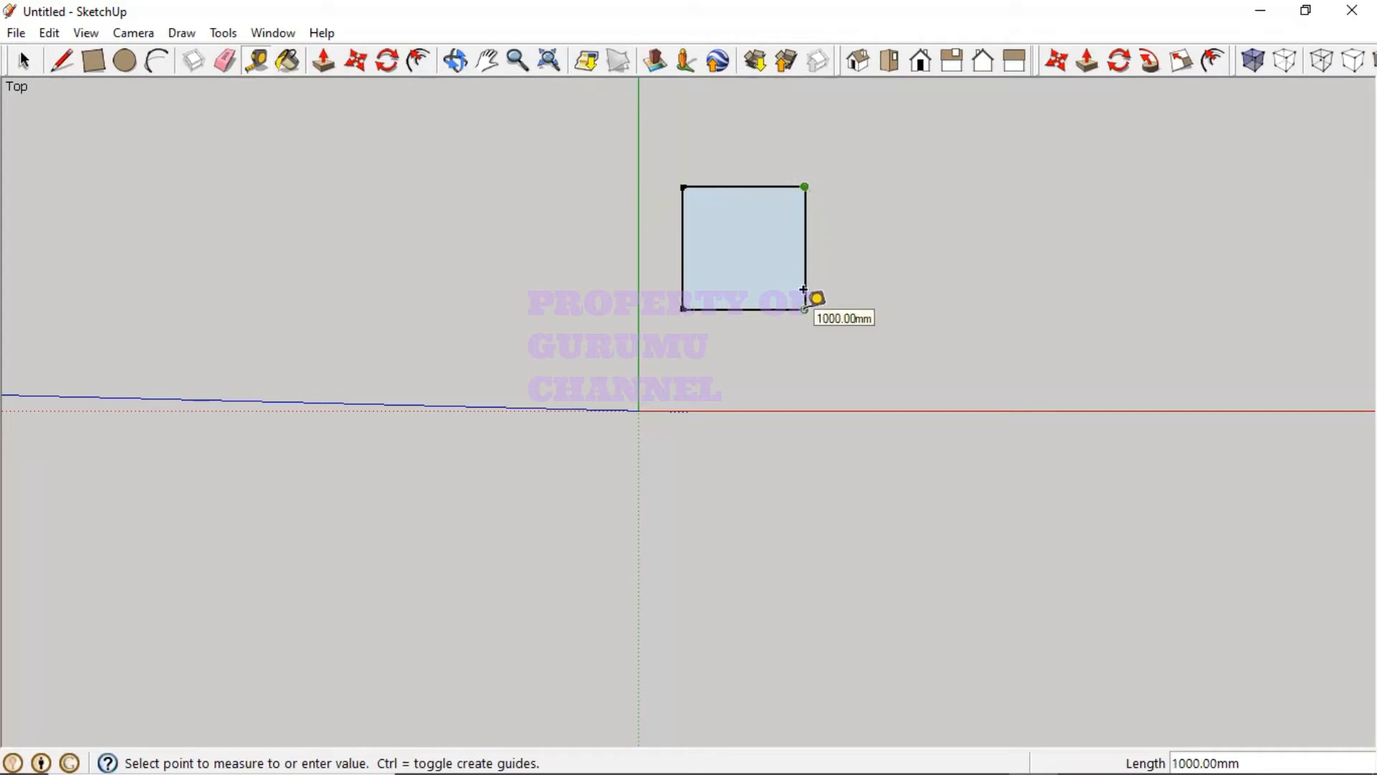
{"action": "left_click", "coordinate": [804, 289]}
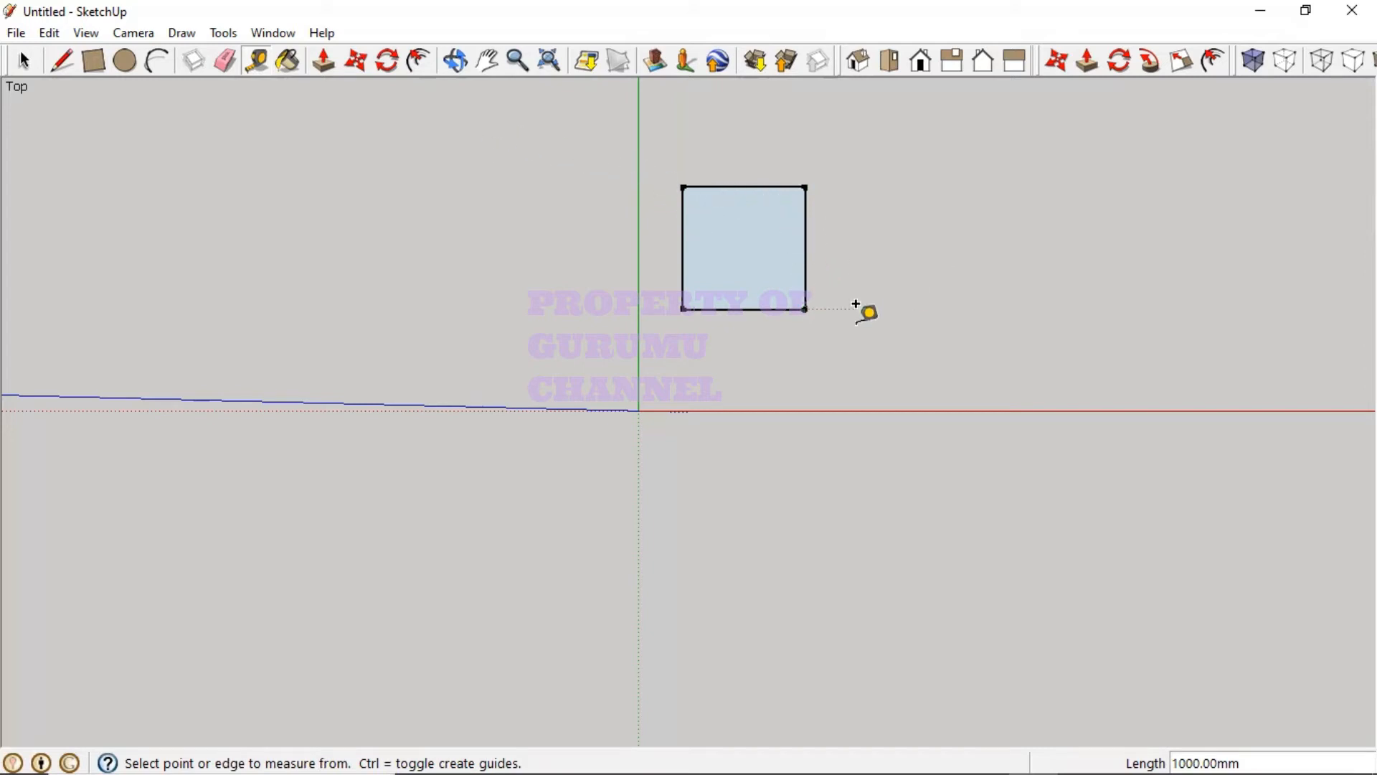
Step: Draw a closed rectangle 800.4 mm wide and 700.3 mm high with the Line tool, beyond the square and aligned with its lower edge
{"action": "left_click", "coordinate": [63, 67]}
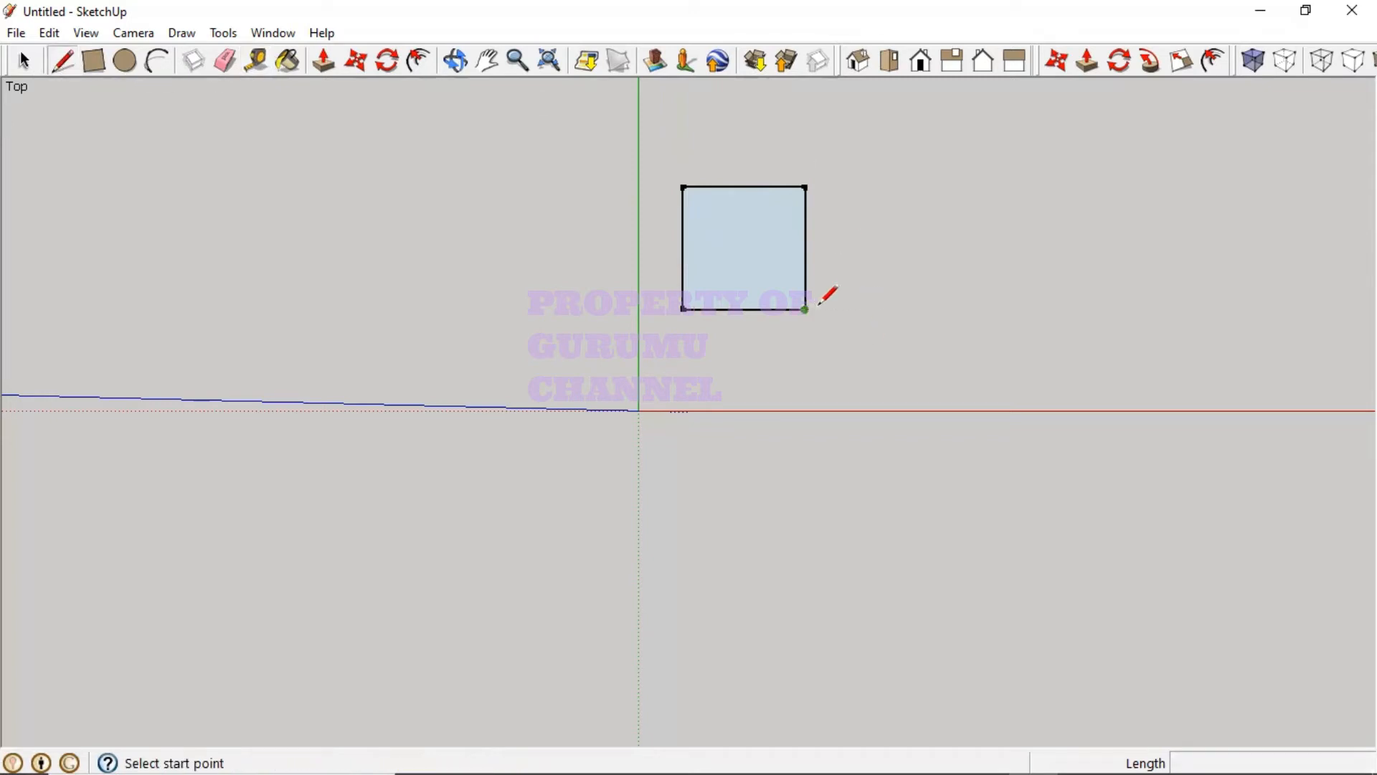
{"action": "left_click", "coordinate": [886, 309]}
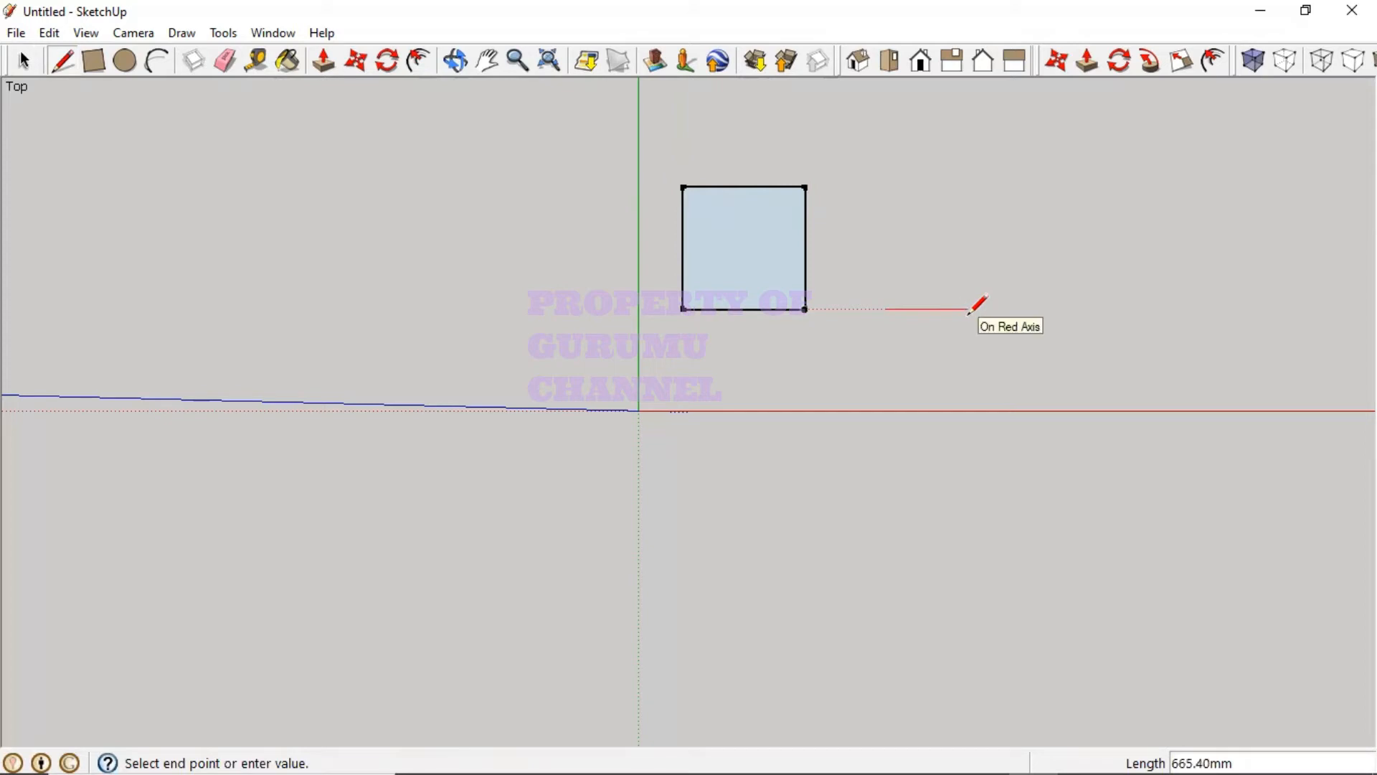
{"action": "type", "text": "800.4"}
{"action": "key", "text": "Return"}
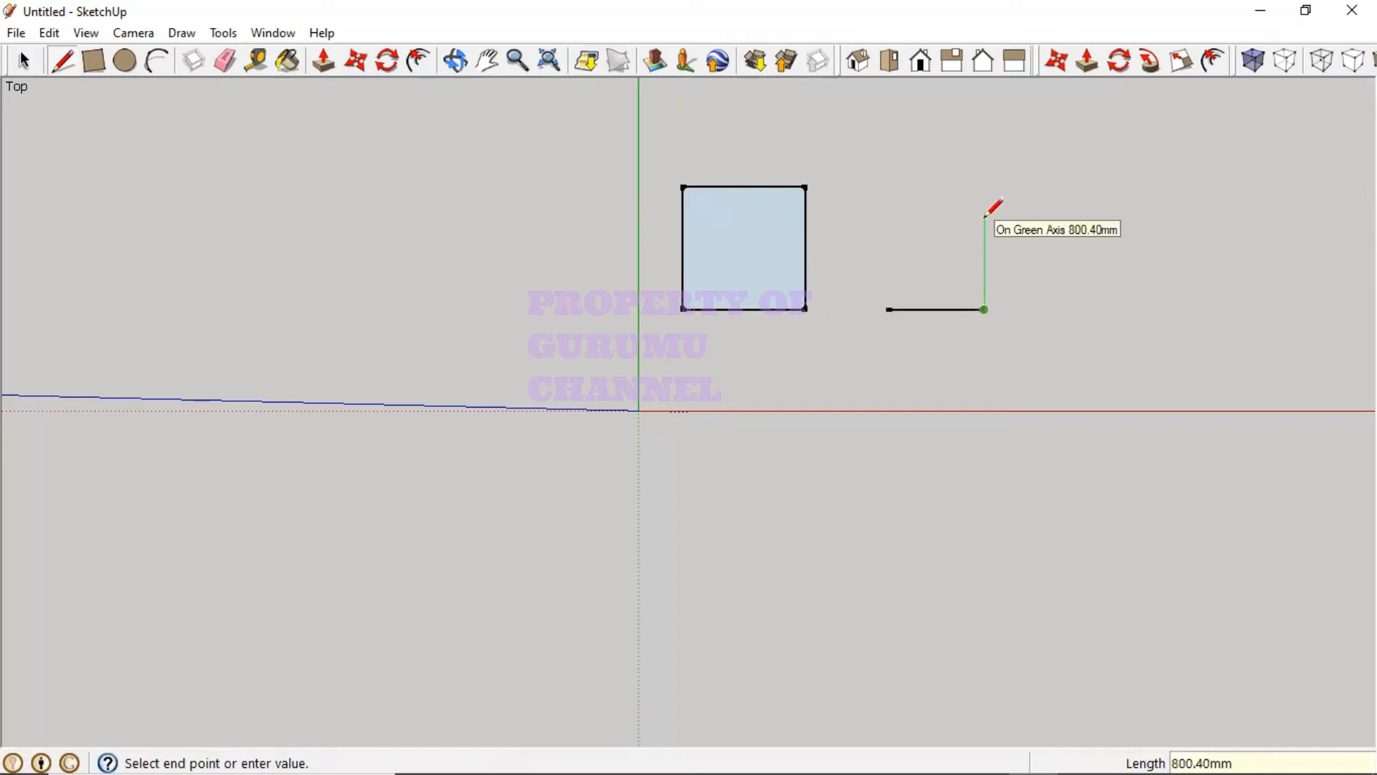
{"action": "type", "text": "700.3"}
{"action": "key", "text": "Return"}
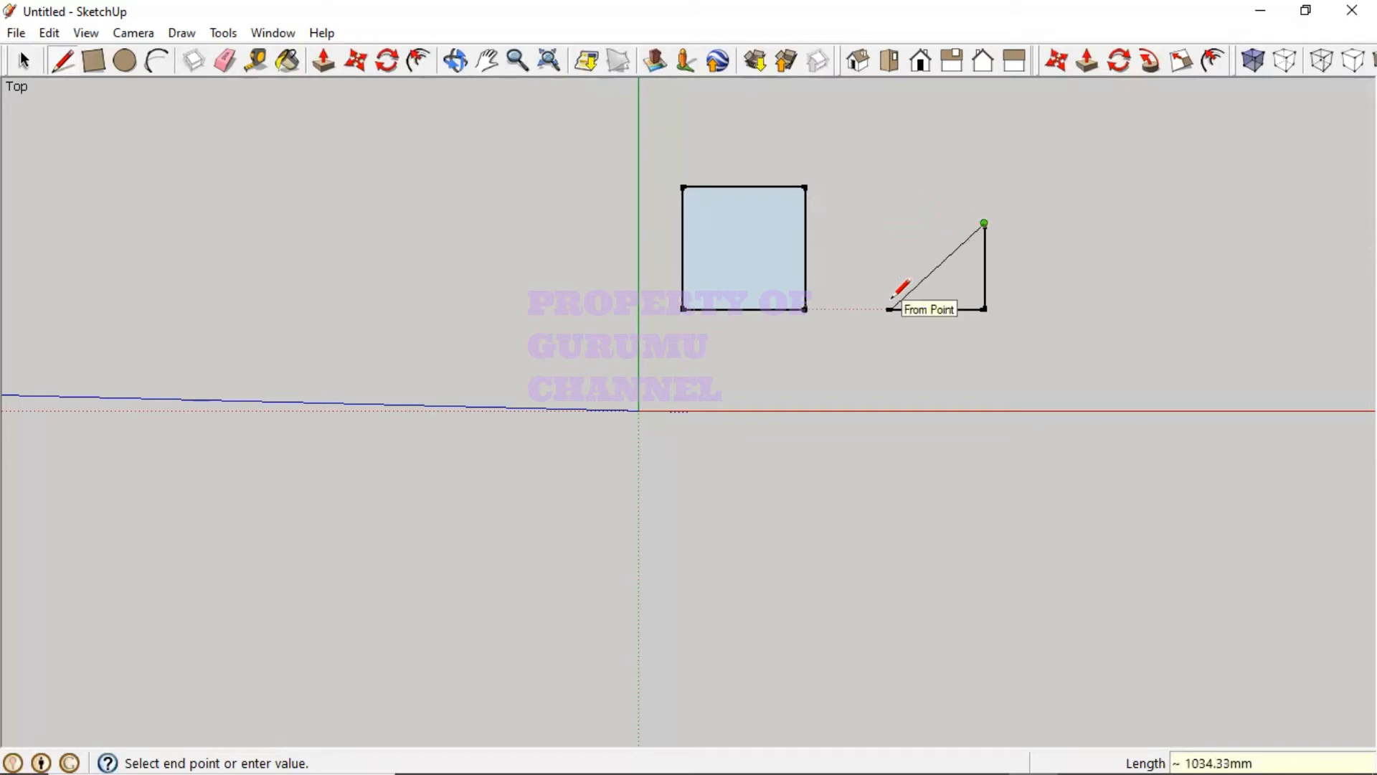
{"action": "left_click", "coordinate": [890, 223]}
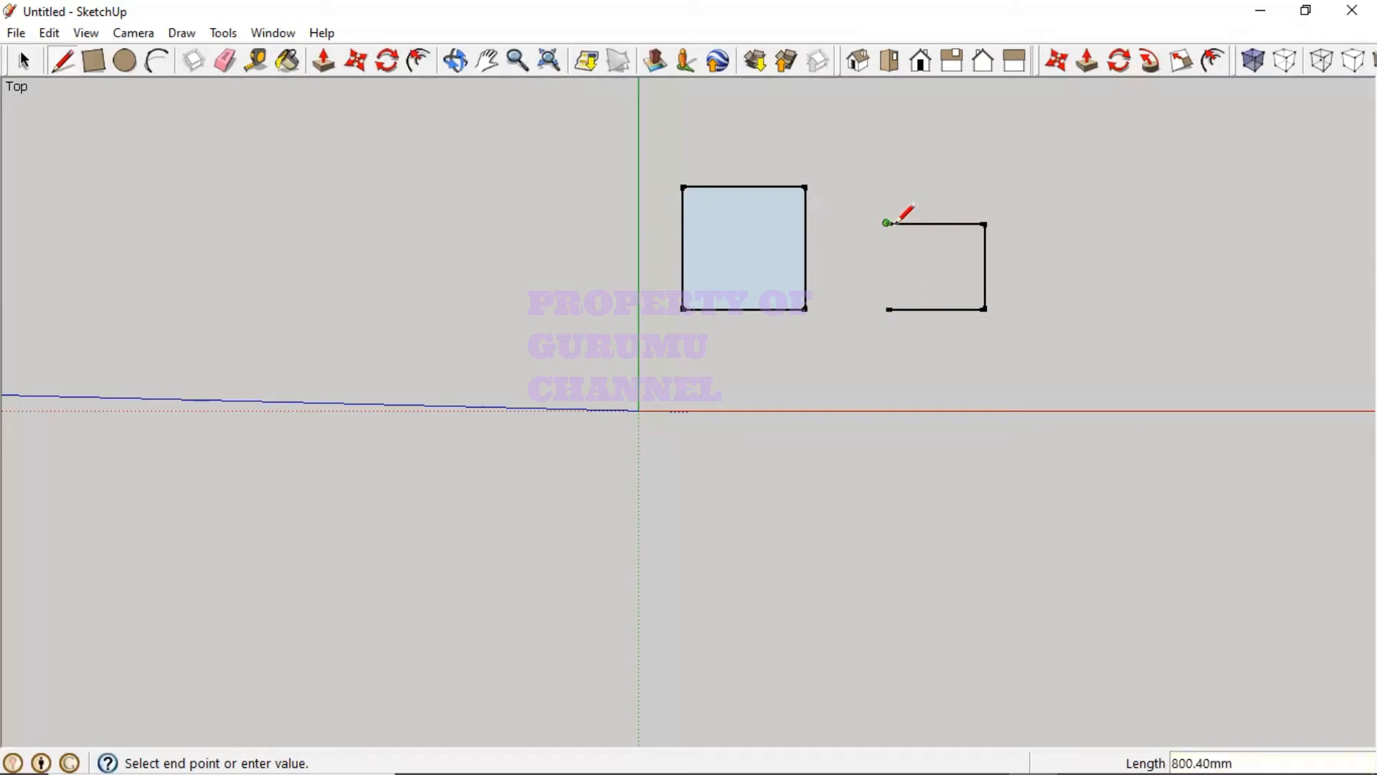
{"action": "left_click", "coordinate": [890, 308]}
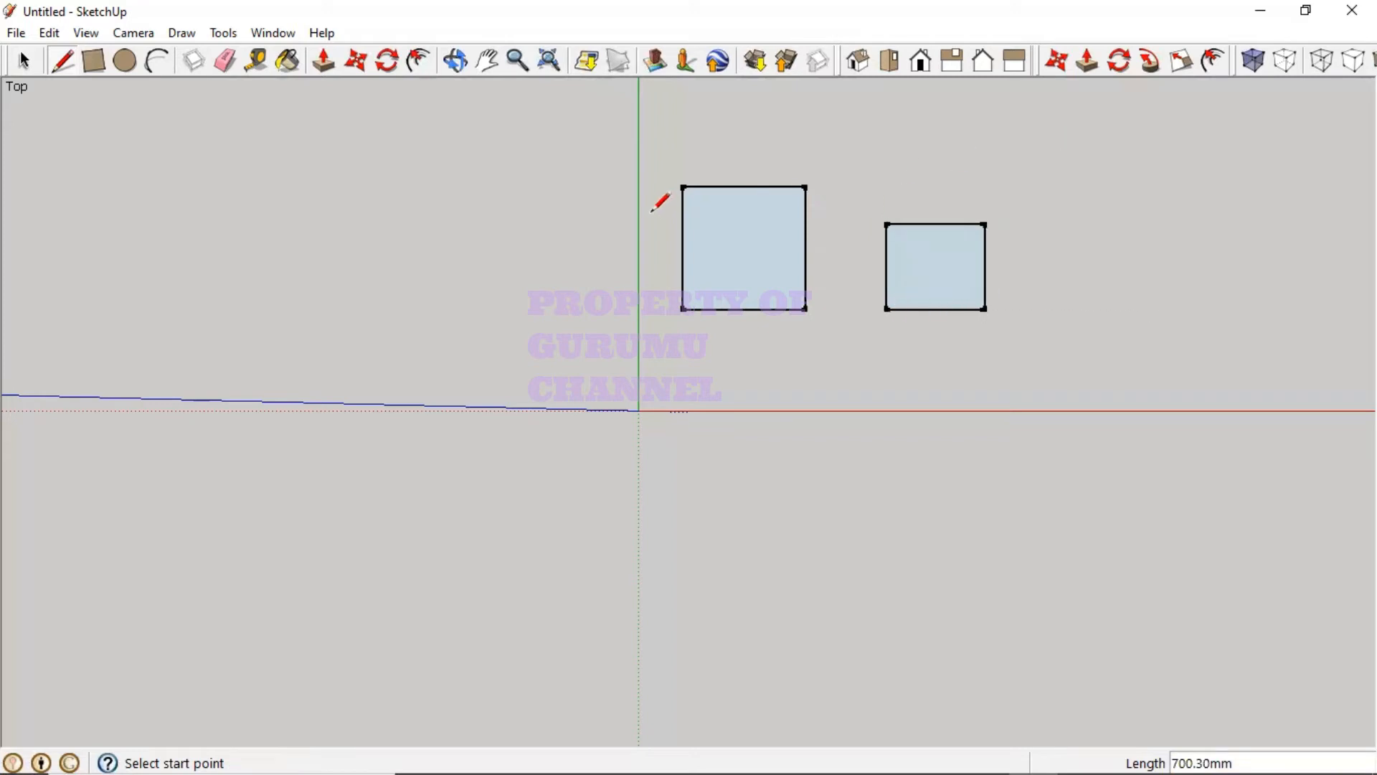
Step: Measure the upper and right edges of the smaller rectangle with the Tape Measure
{"action": "left_click", "coordinate": [256, 61]}
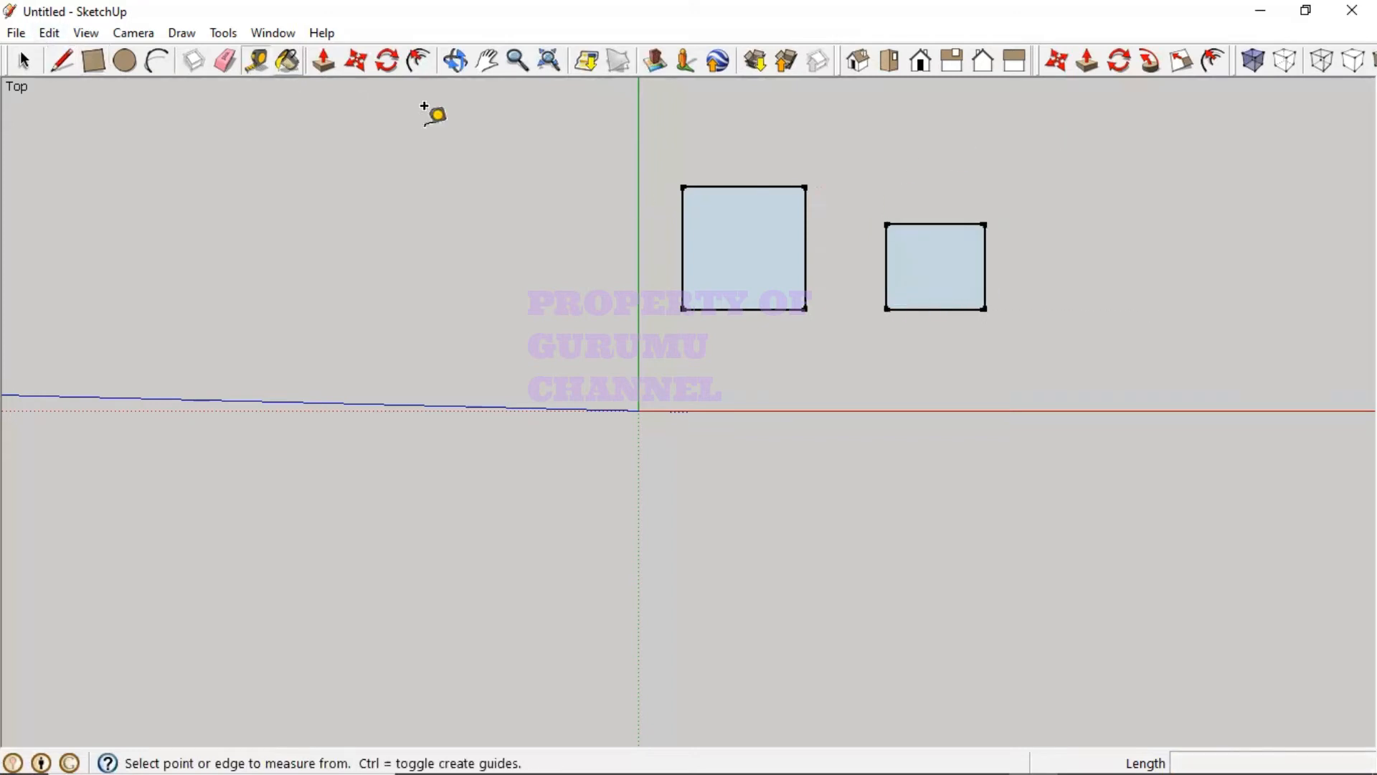
{"action": "left_click", "coordinate": [888, 223]}
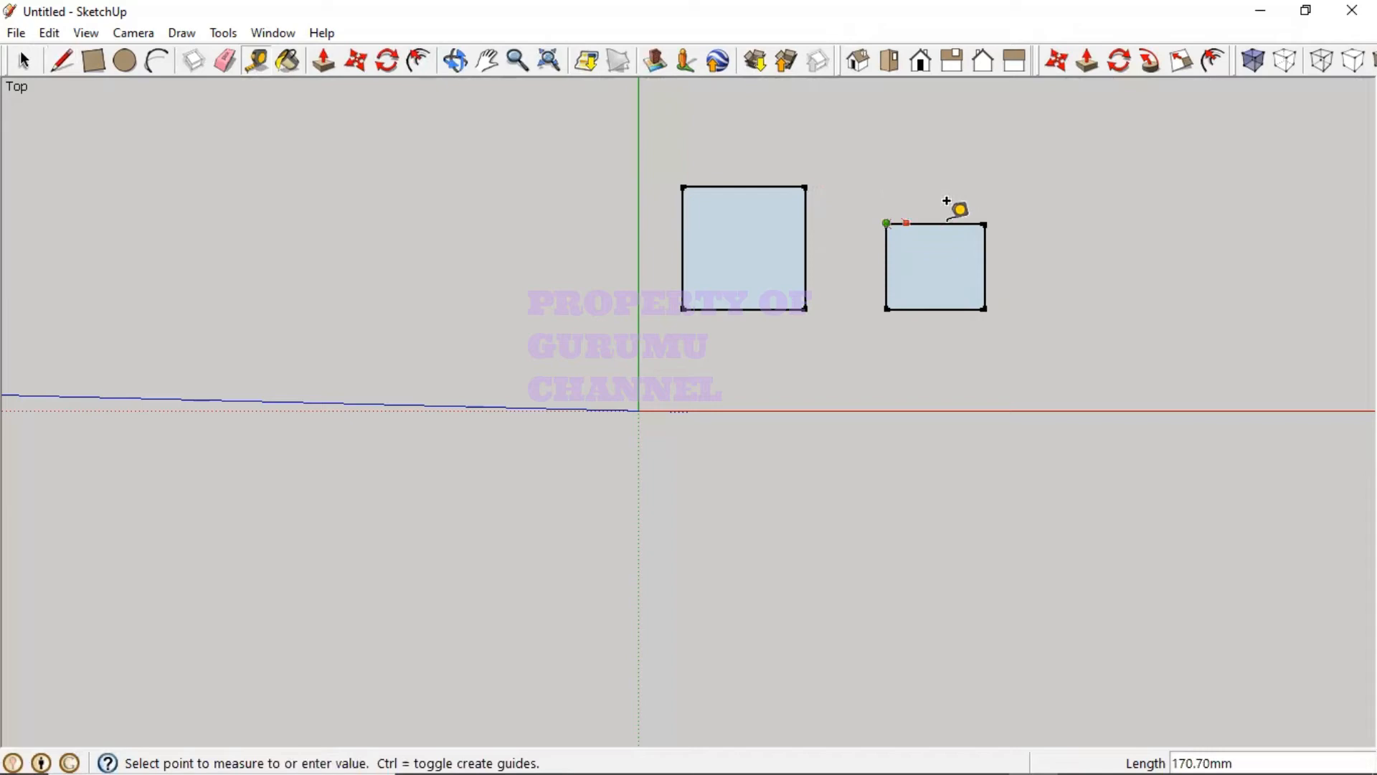
{"action": "left_click", "coordinate": [989, 201]}
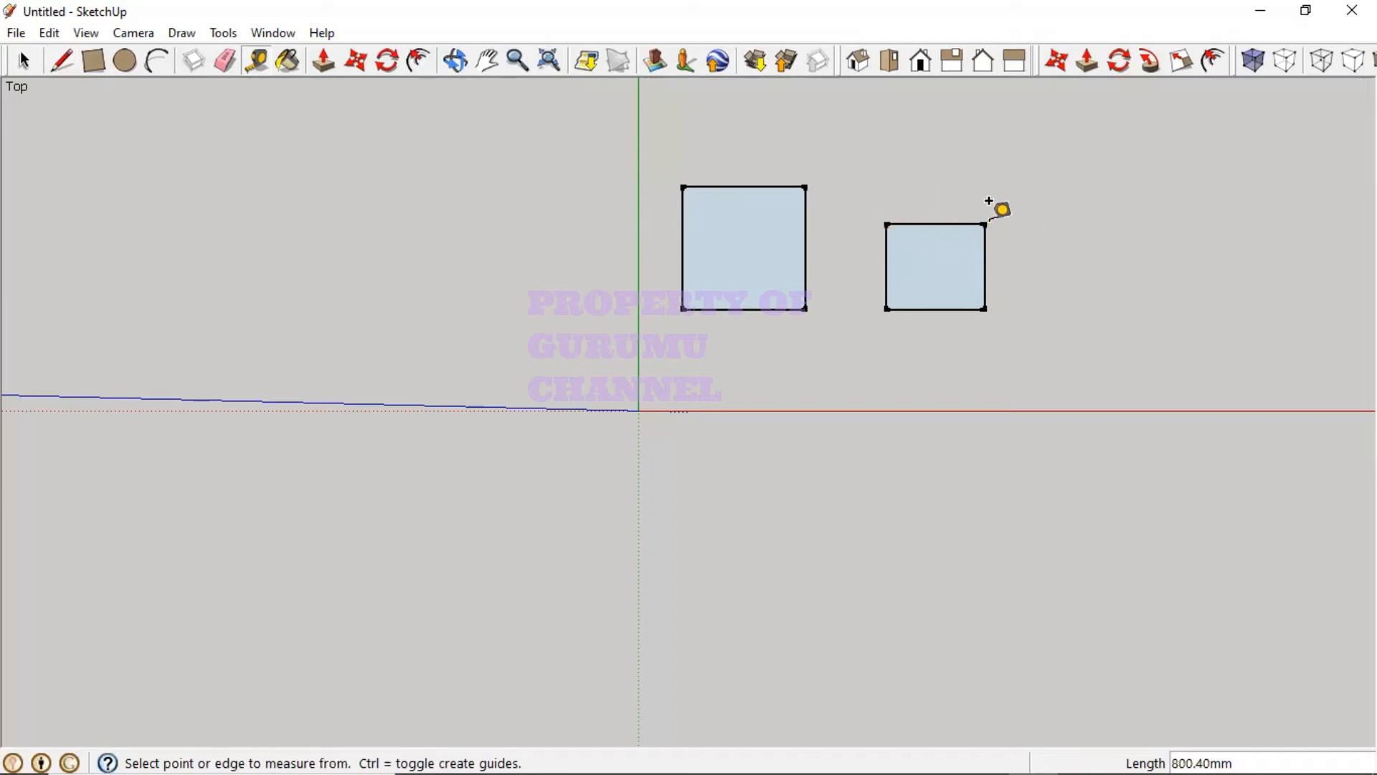
{"action": "left_click", "coordinate": [989, 210]}
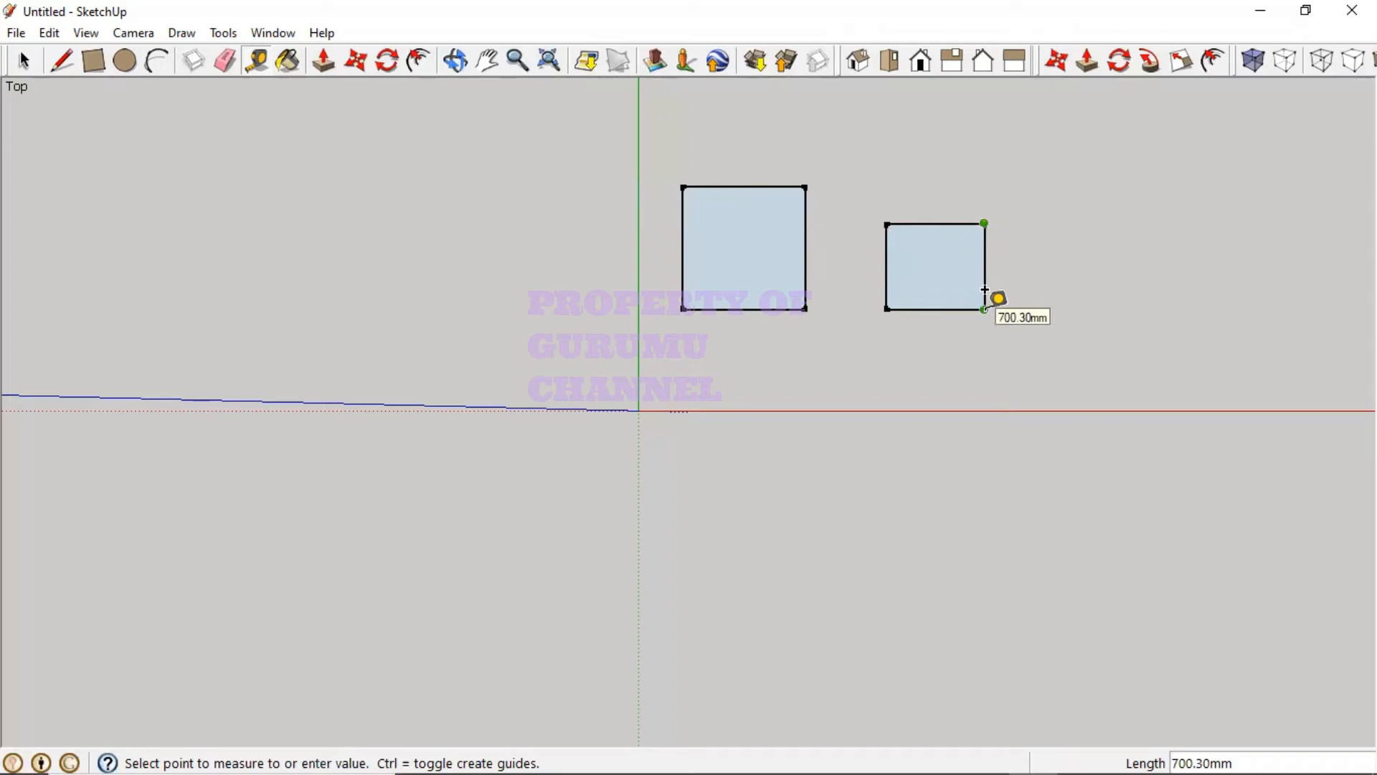
{"action": "left_click", "coordinate": [1077, 266]}
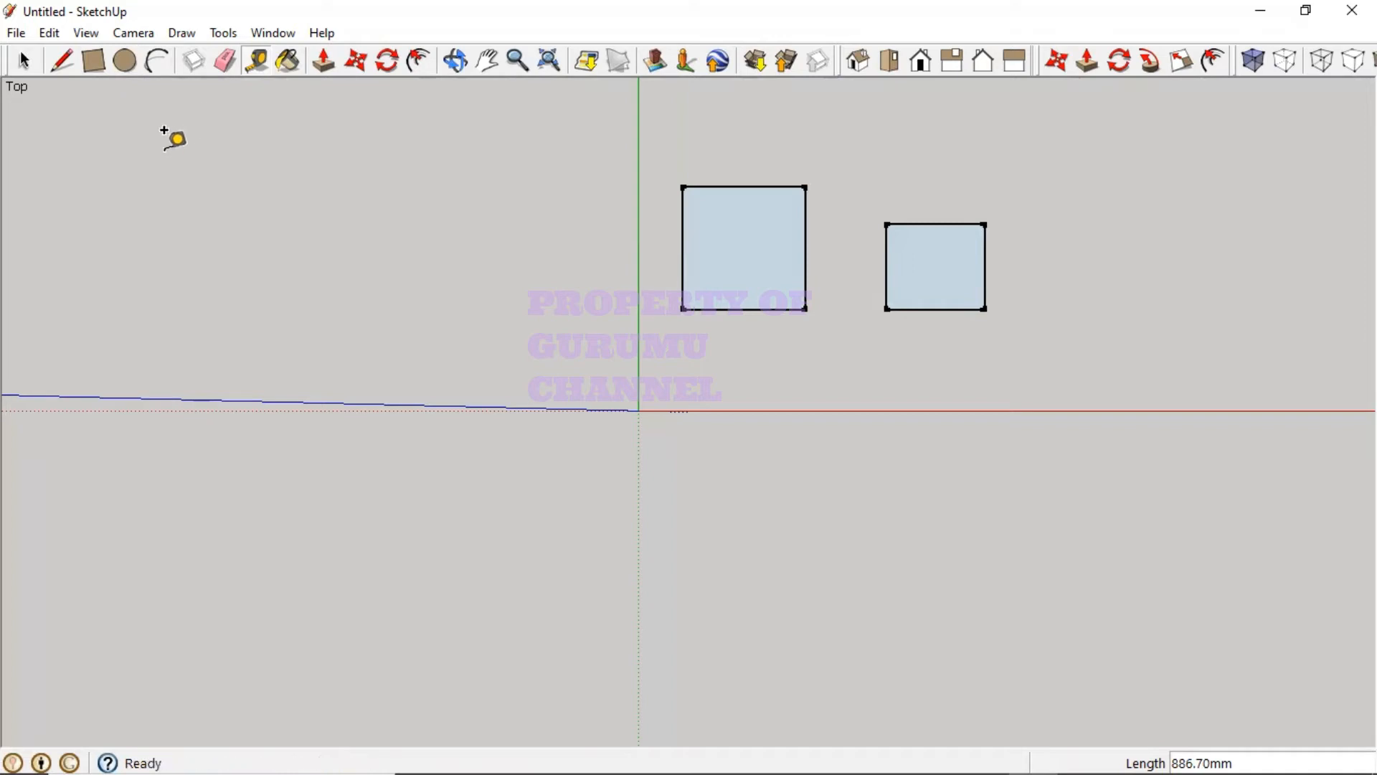
Step: Draw a single 1000 mm line parallel to the red axis, on the opposite side of the green axis from the rectangles
{"action": "left_click", "coordinate": [62, 62]}
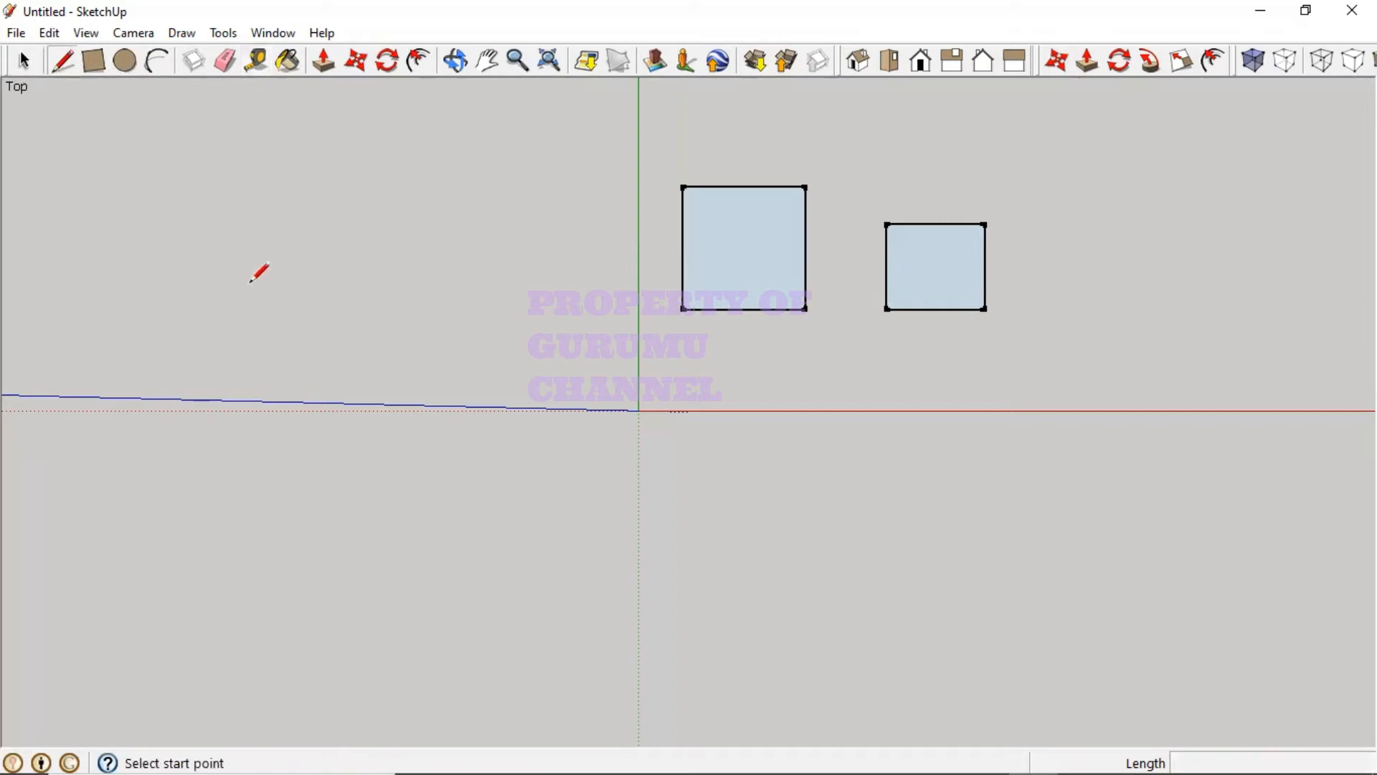
{"action": "left_click", "coordinate": [210, 309]}
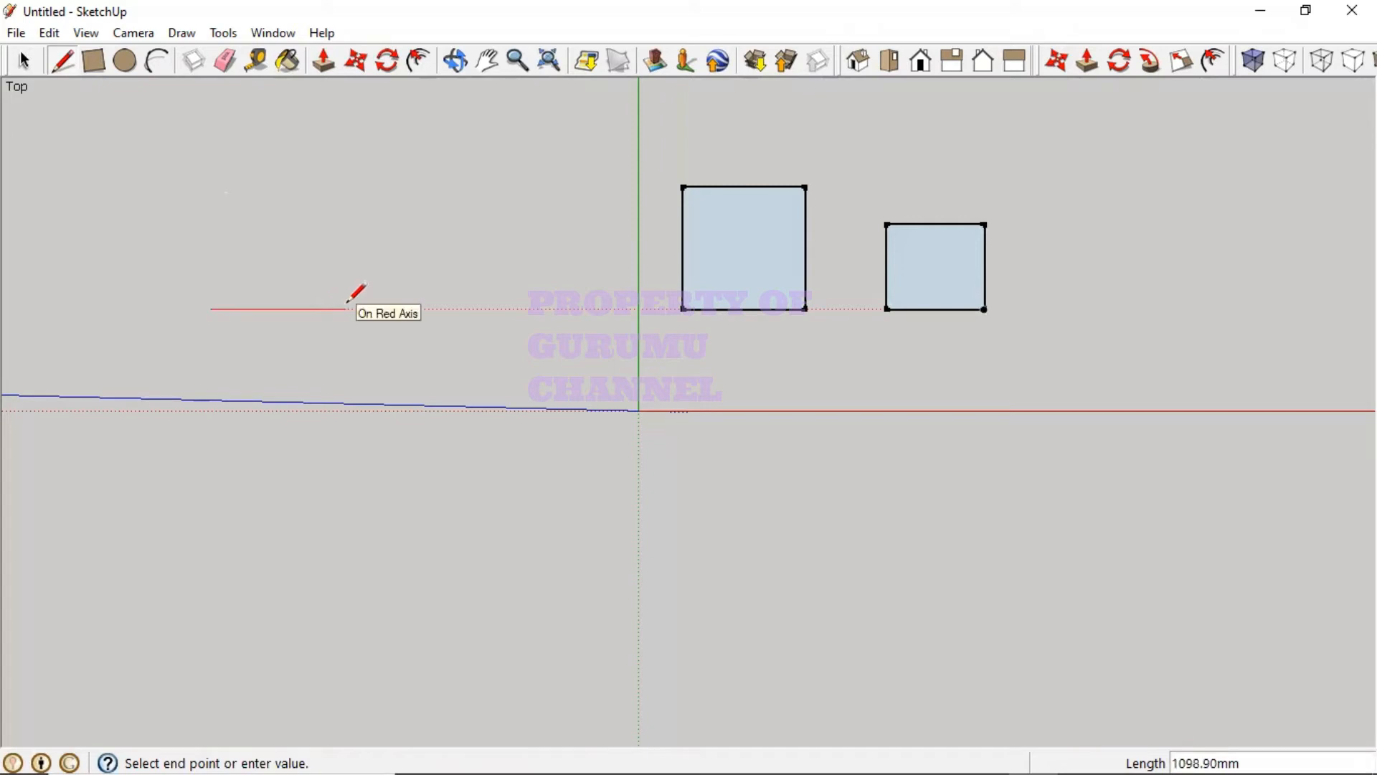
{"action": "type", "text": "1000"}
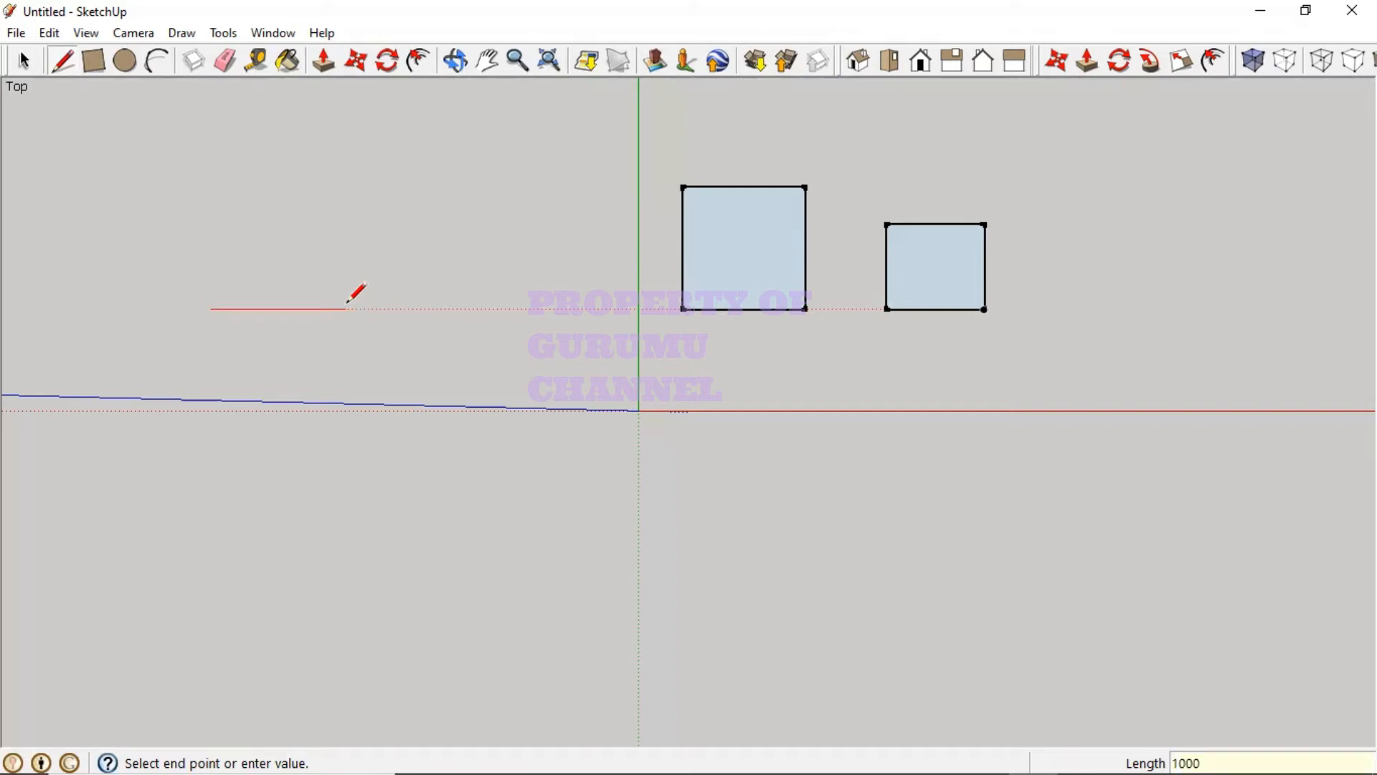
{"action": "key", "text": "Return"}
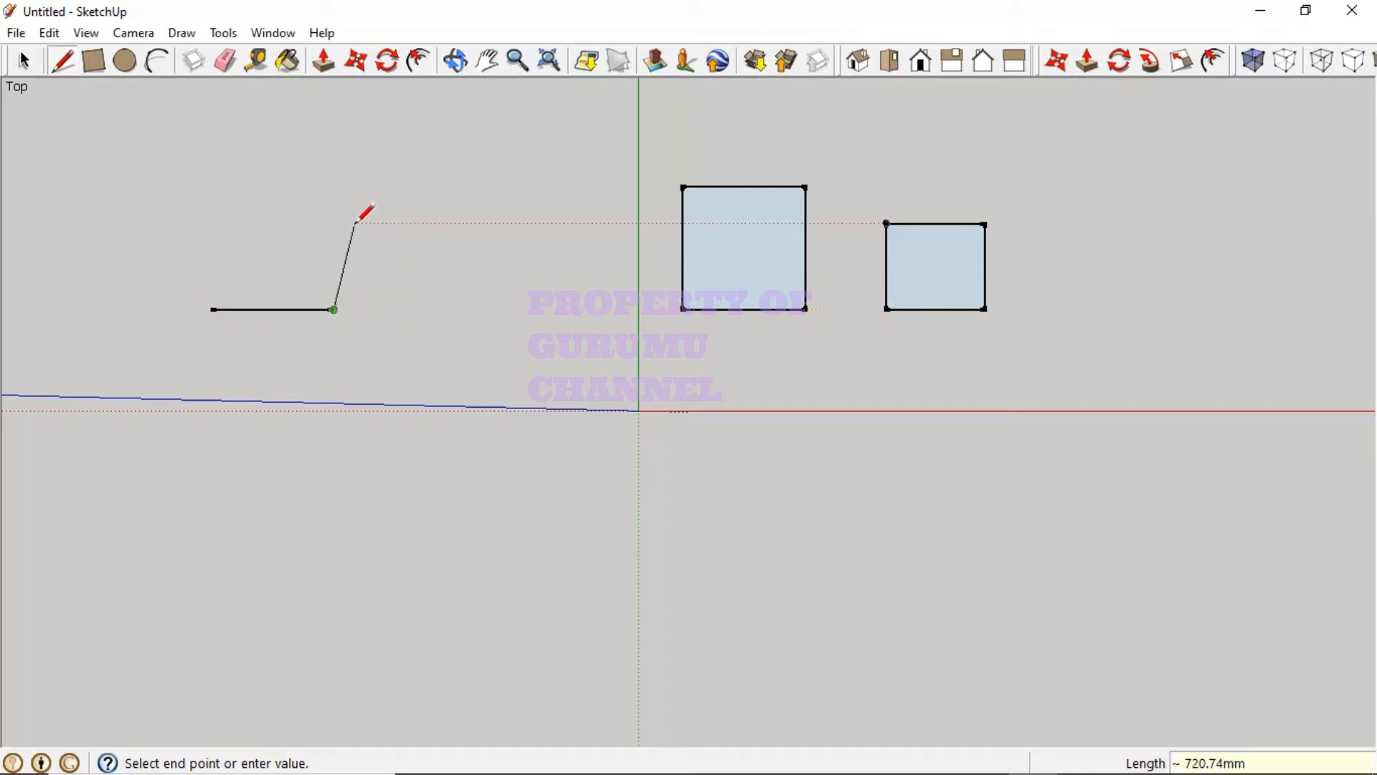
{"action": "key", "text": "Escape"}
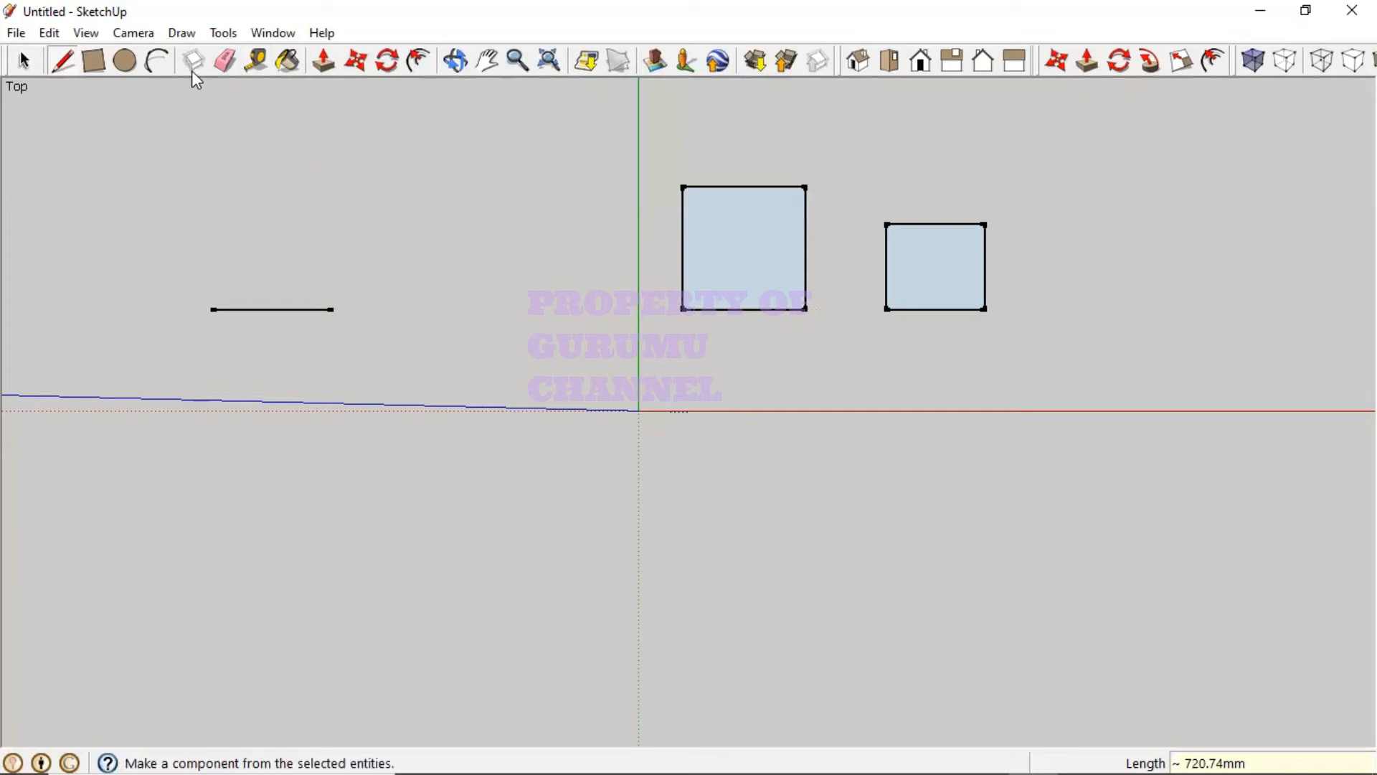
Step: Draw an arc from the line's end nearest the green axis, with a 500 mm chord along the red direction and a 100 mm bulge
{"action": "left_click", "coordinate": [158, 62]}
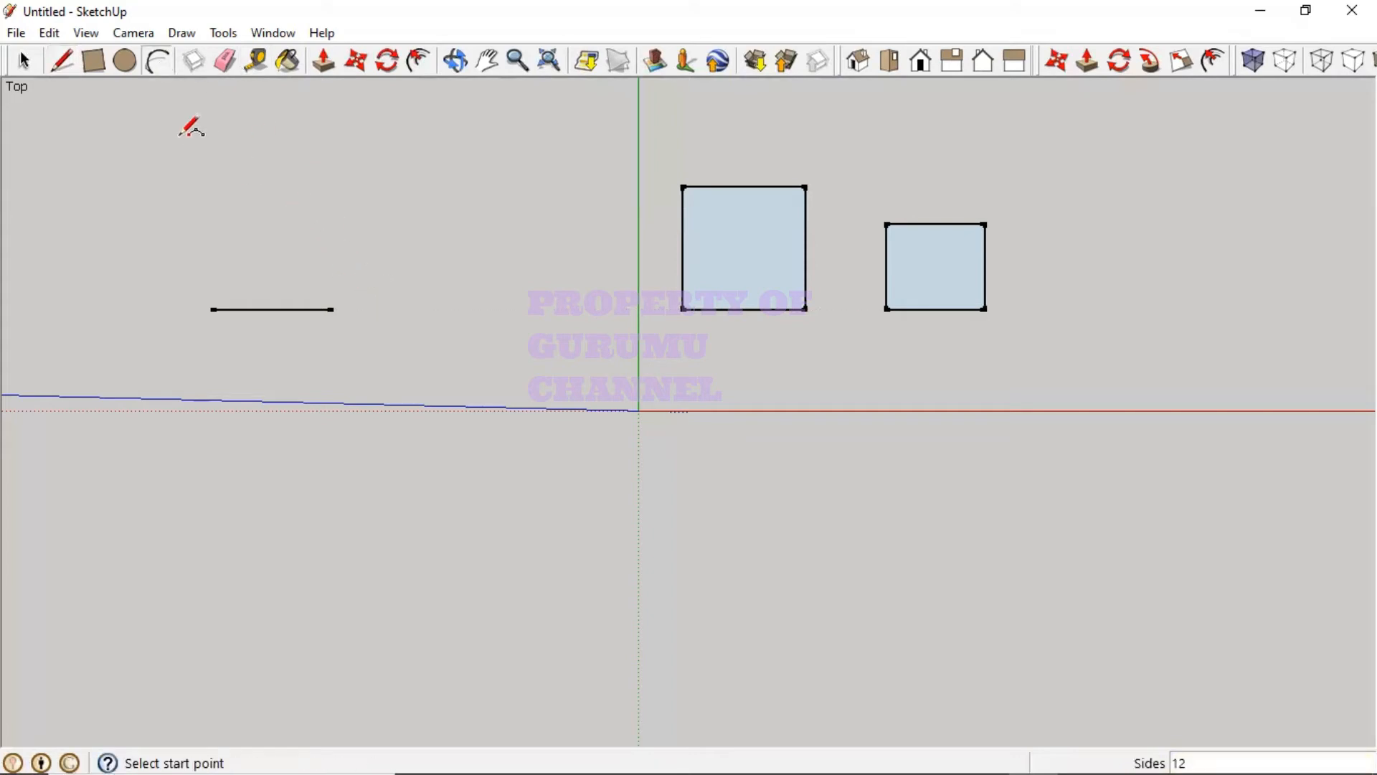
{"action": "left_click", "coordinate": [333, 309]}
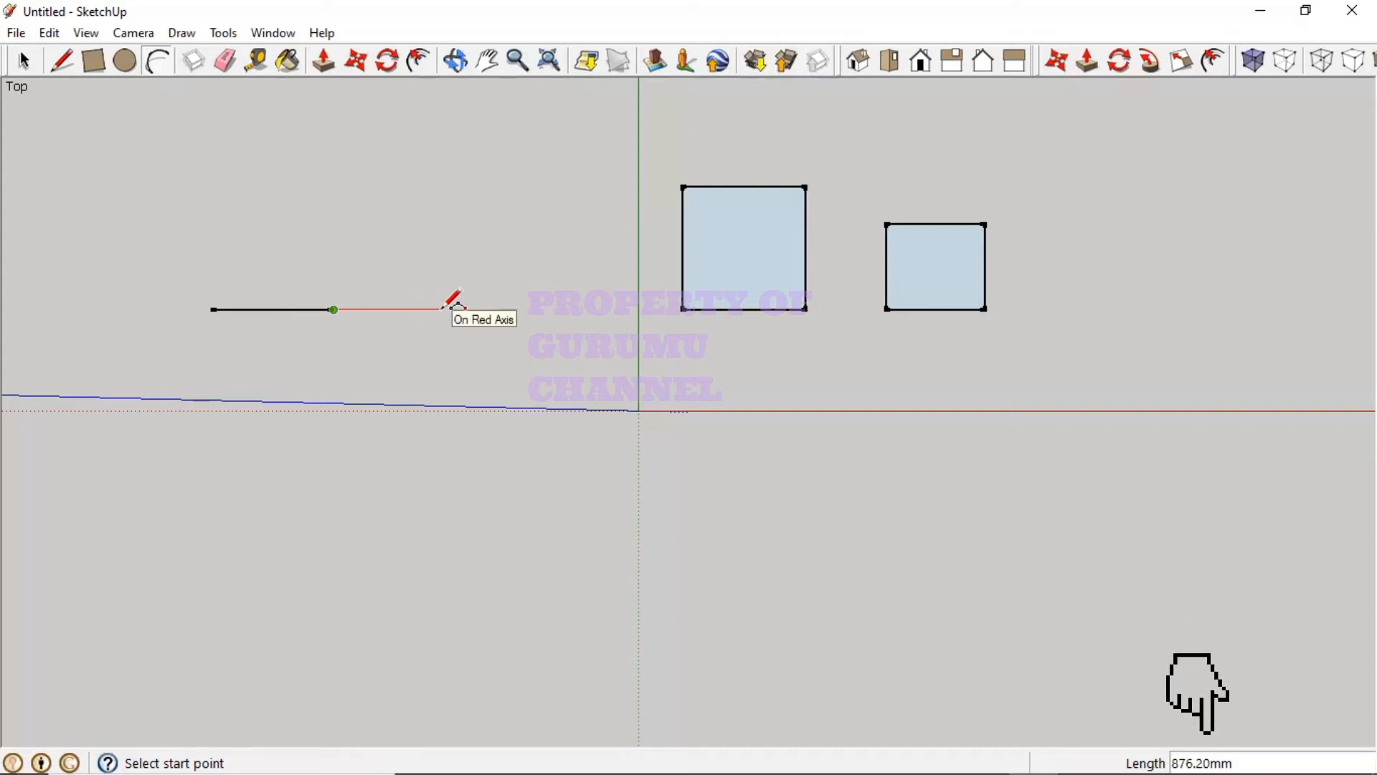
{"action": "type", "text": "500"}
{"action": "key", "text": "Return"}
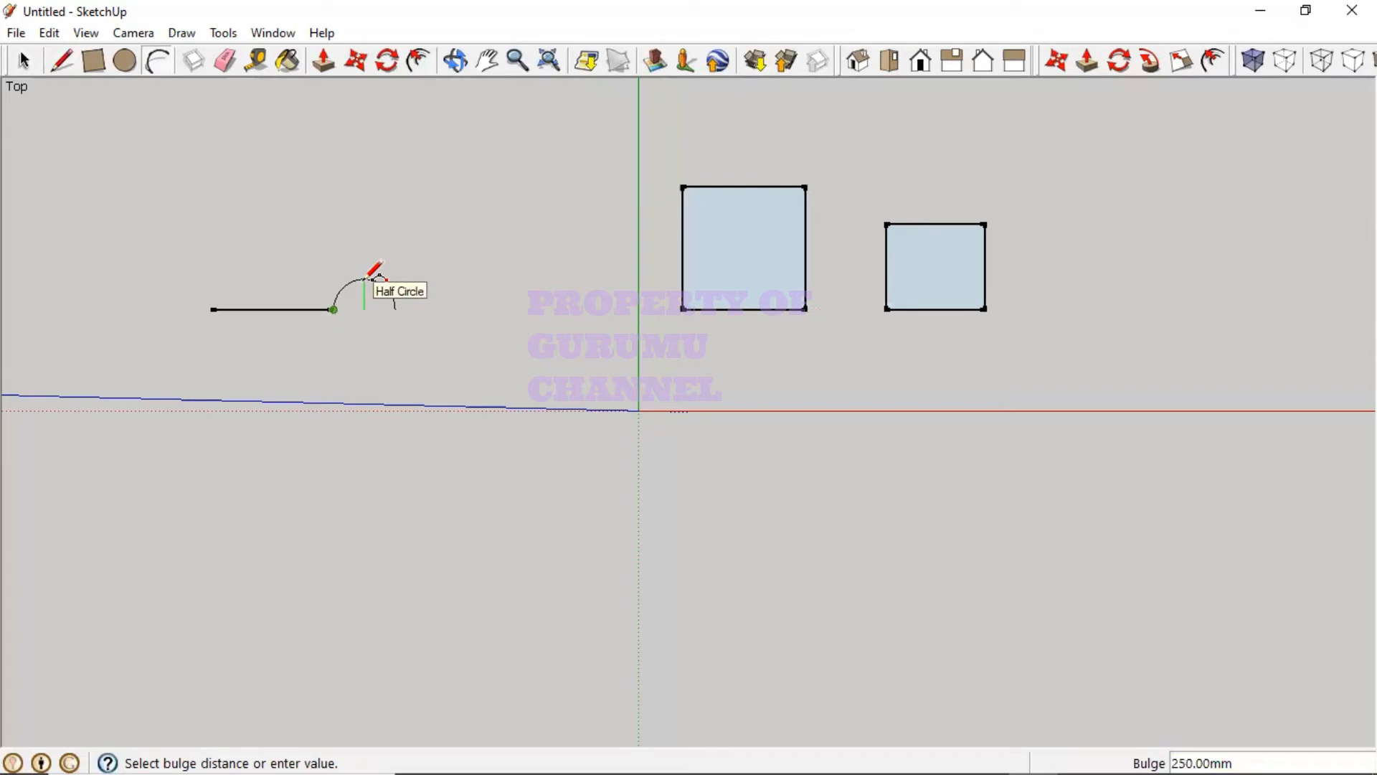
{"action": "type", "text": "100"}
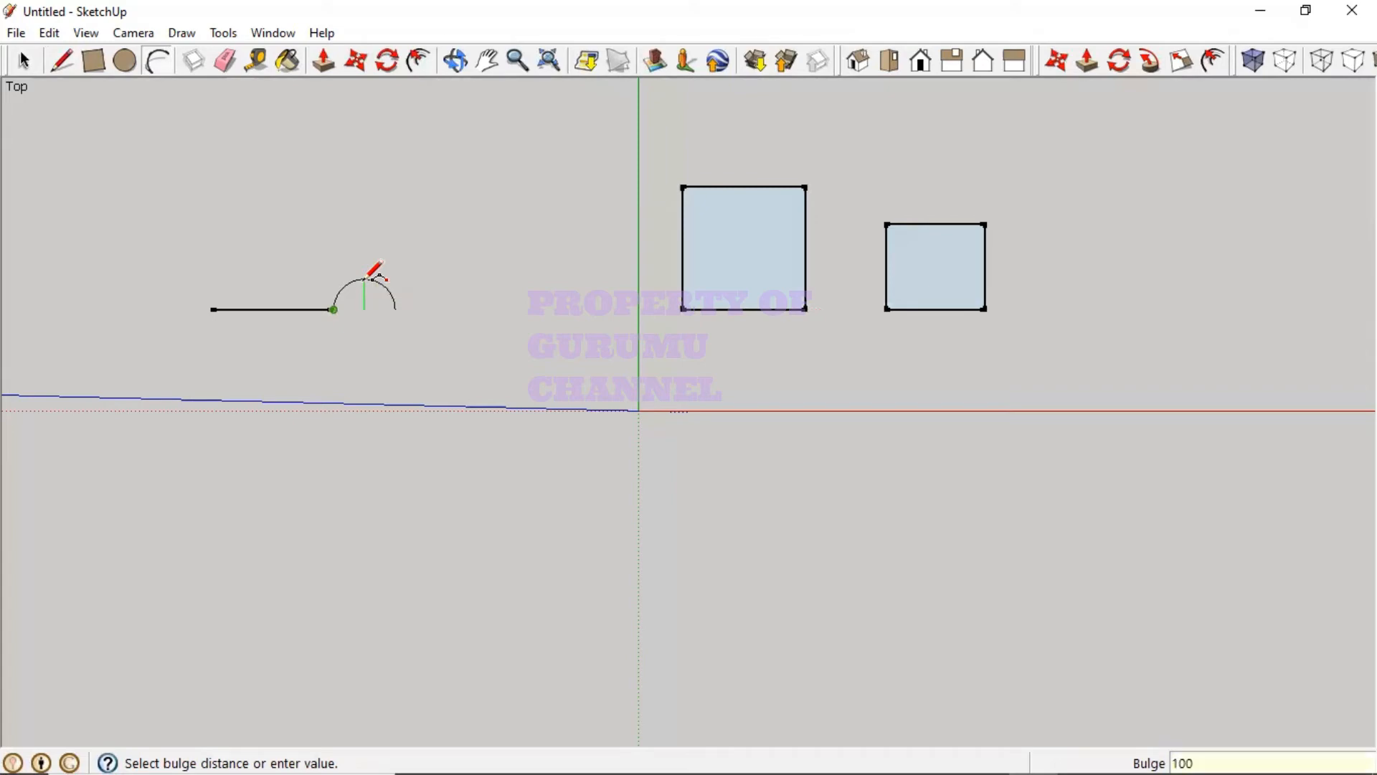
{"action": "key", "text": "Return"}
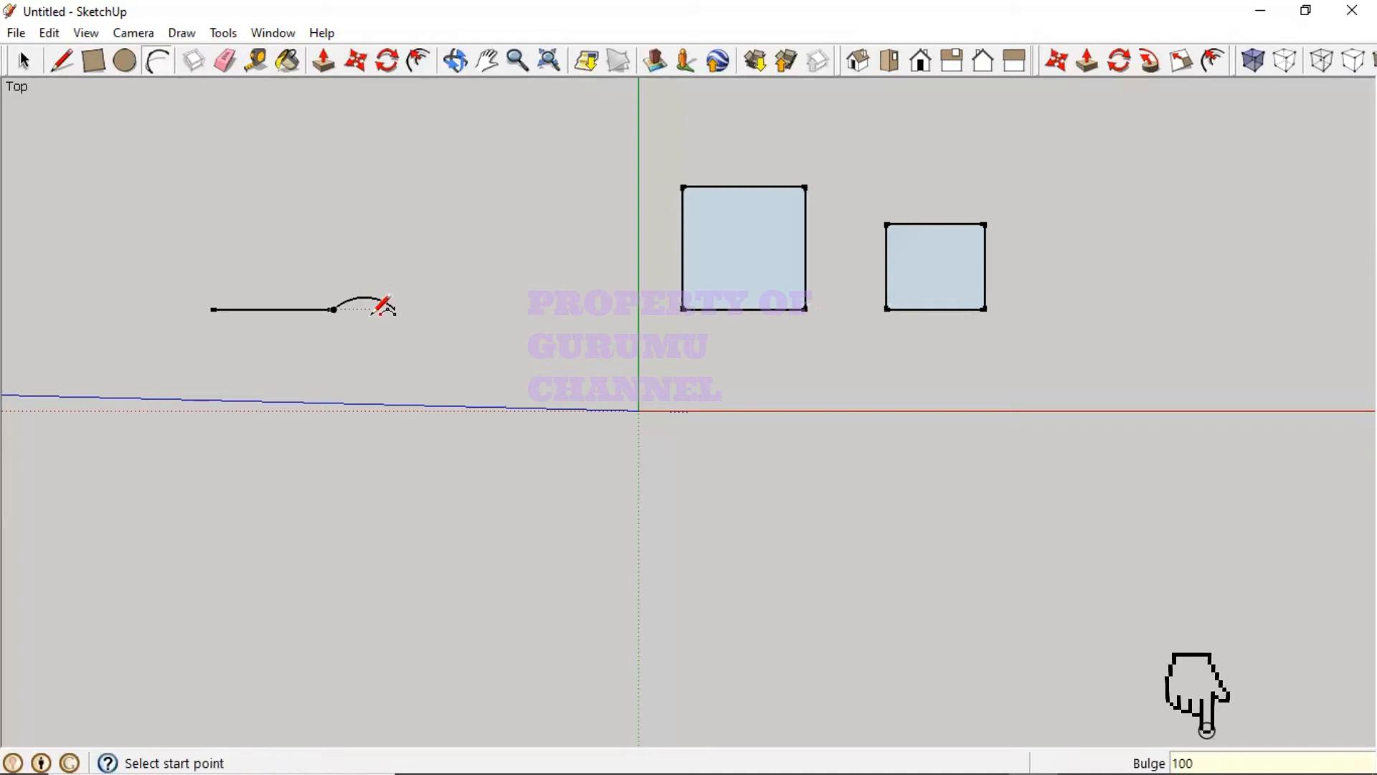
Step: Select the line alone, the arc alone and both together to check that they are separate entities, and clear the selection
{"action": "left_click", "coordinate": [24, 64]}
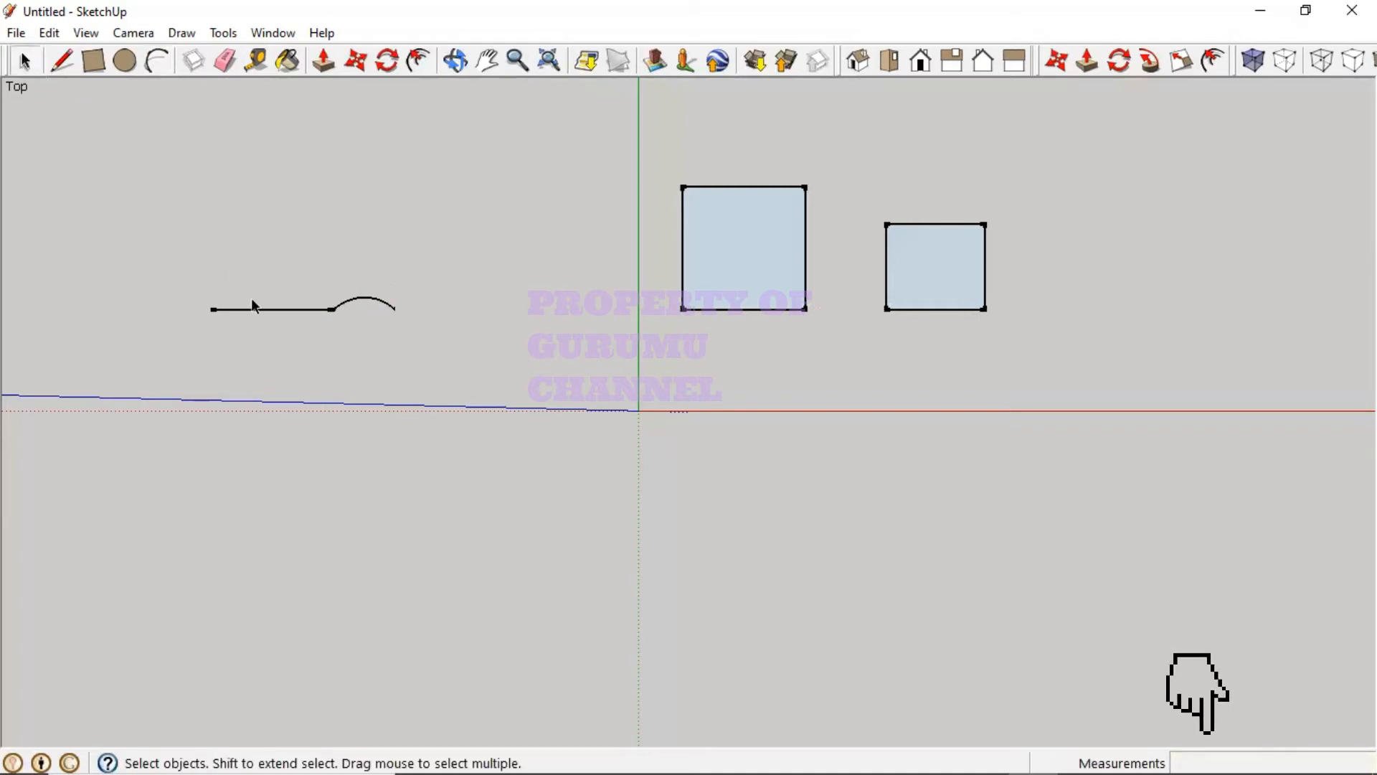
{"action": "left_click", "coordinate": [261, 310]}
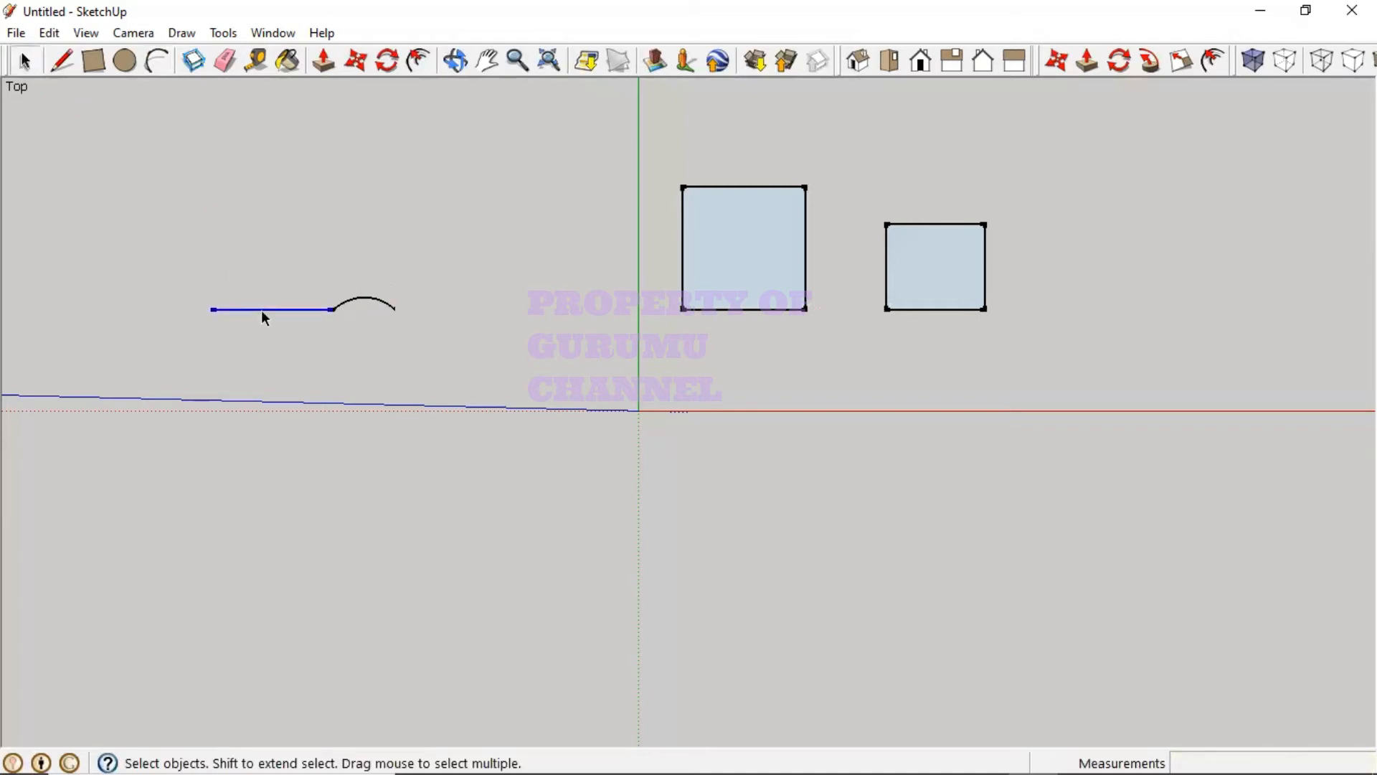
{"action": "left_click", "coordinate": [368, 302]}
{"action": "left_click_drag", "start_coordinate": [148, 234], "coordinate": [438, 342]}
{"action": "right_click", "coordinate": [333, 314]}
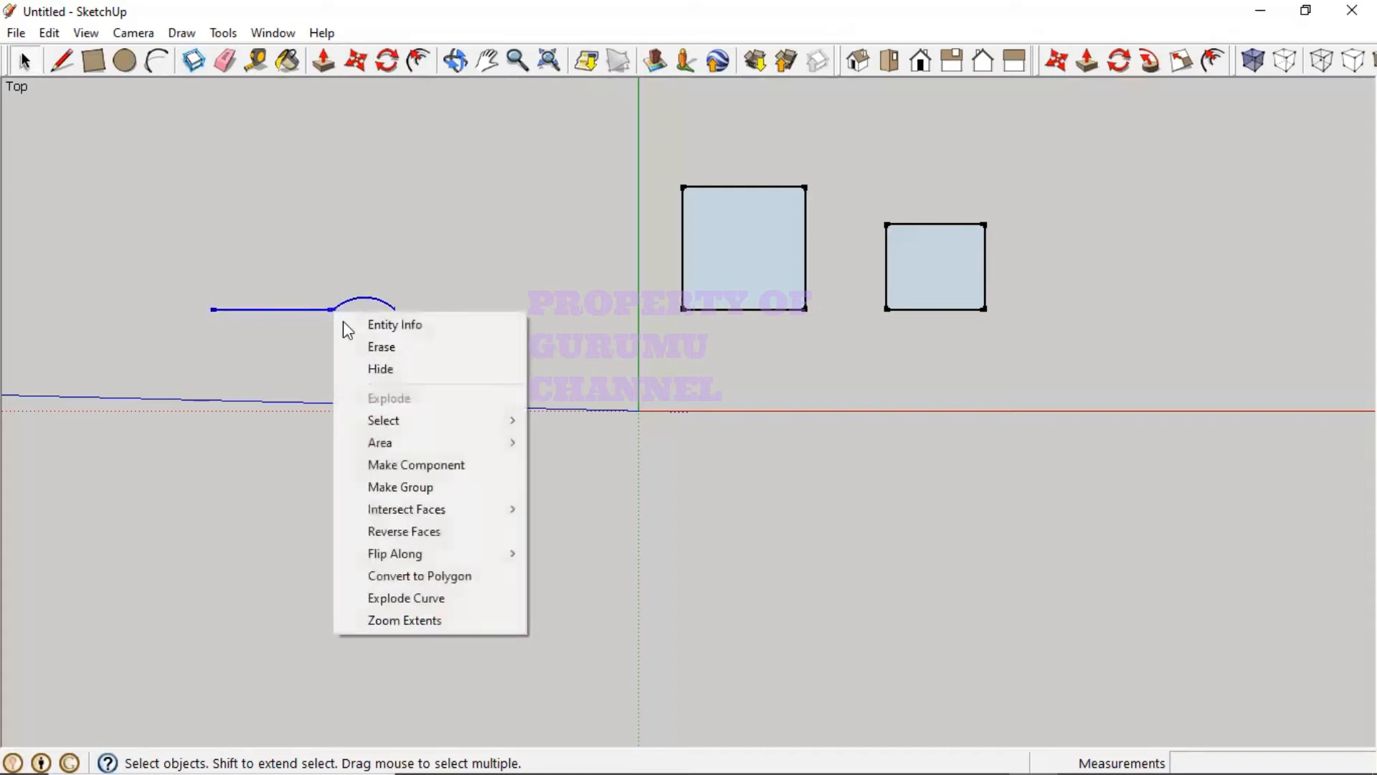
{"action": "left_click", "coordinate": [310, 274]}
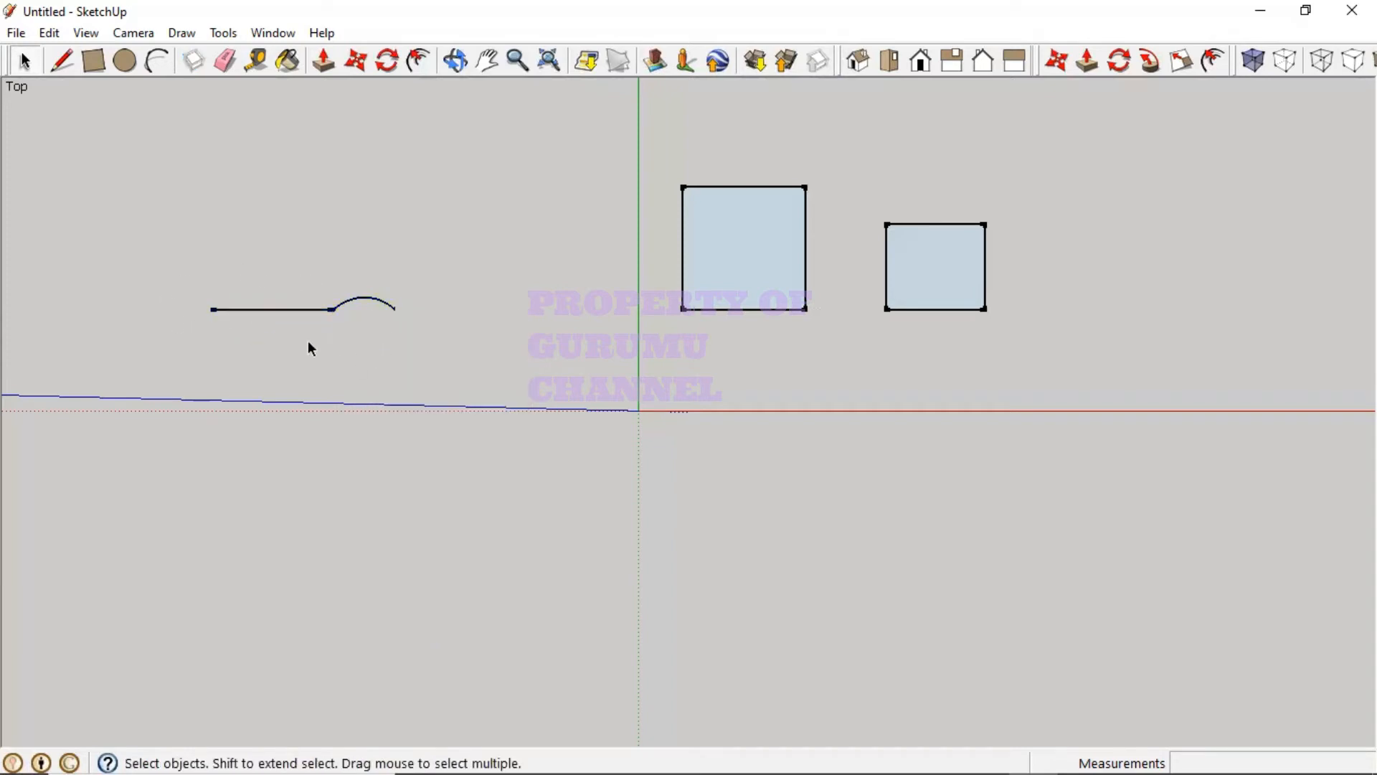
Step: Make a group from the 1000 mm line and the attached arc
{"action": "left_click", "coordinate": [276, 309]}
{"action": "left_click", "coordinate": [350, 306], "text": "shift"}
{"action": "right_click", "coordinate": [350, 306]}
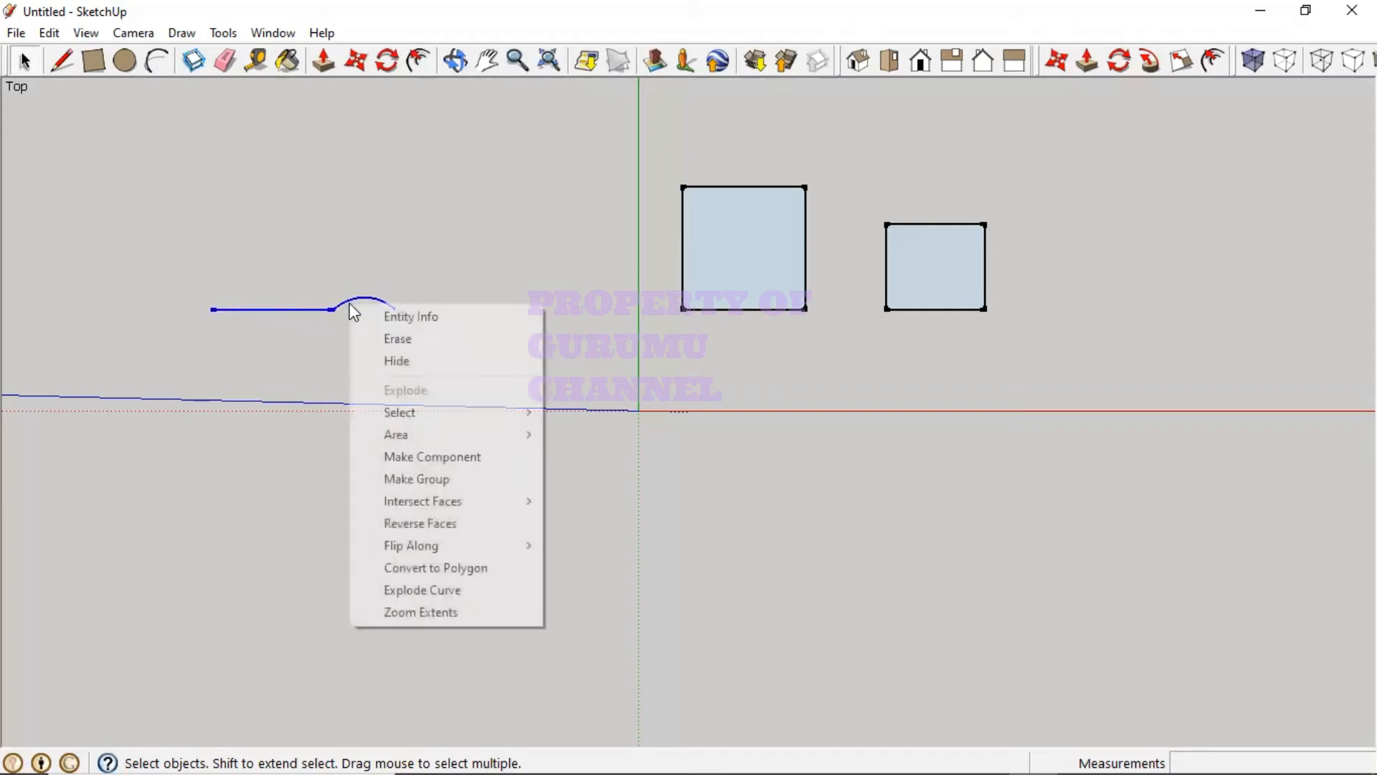
{"action": "left_click", "coordinate": [452, 479]}
{"action": "left_click", "coordinate": [321, 321]}
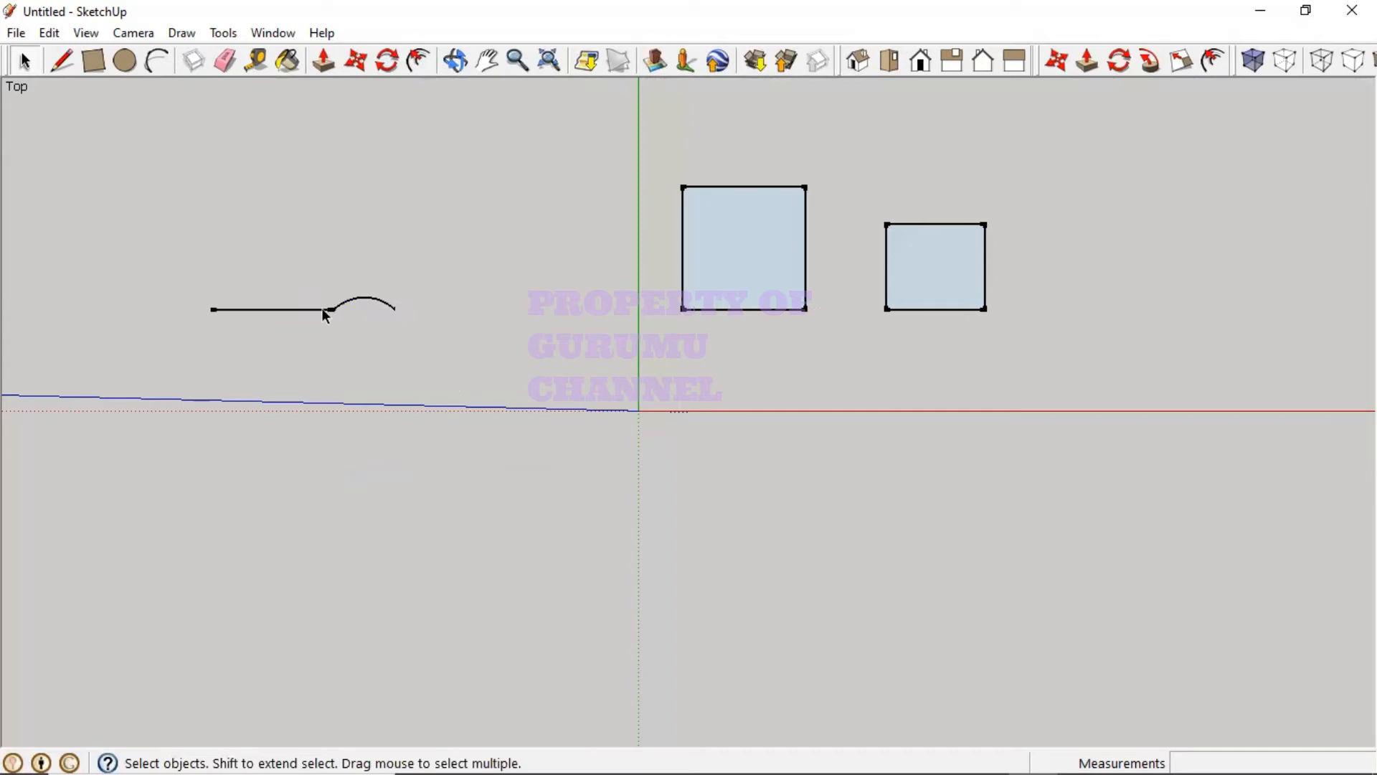
Step: Select the line-and-arc group as one object to check it, and explode it into separate entities
{"action": "left_click", "coordinate": [325, 314]}
{"action": "left_click", "coordinate": [346, 390]}
{"action": "left_click", "coordinate": [328, 311]}
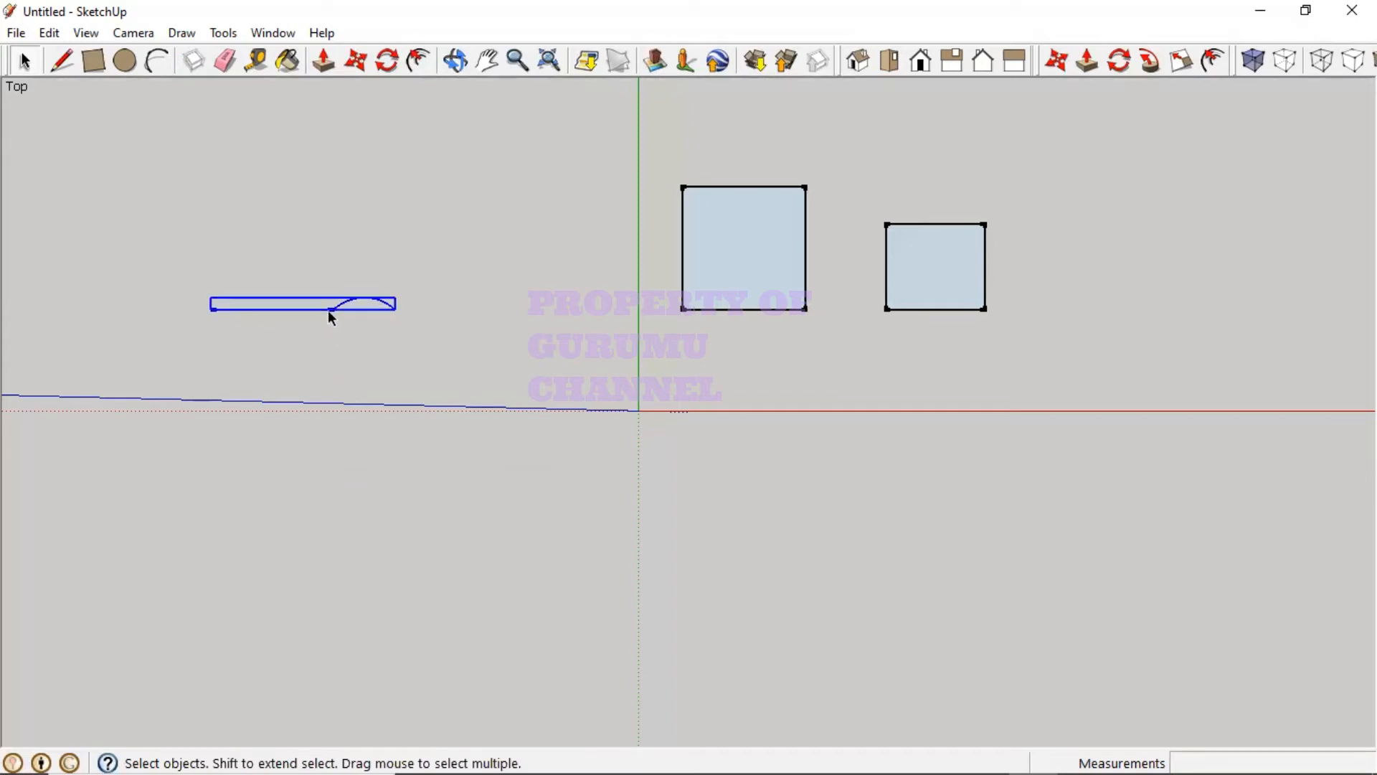
{"action": "left_click", "coordinate": [329, 375]}
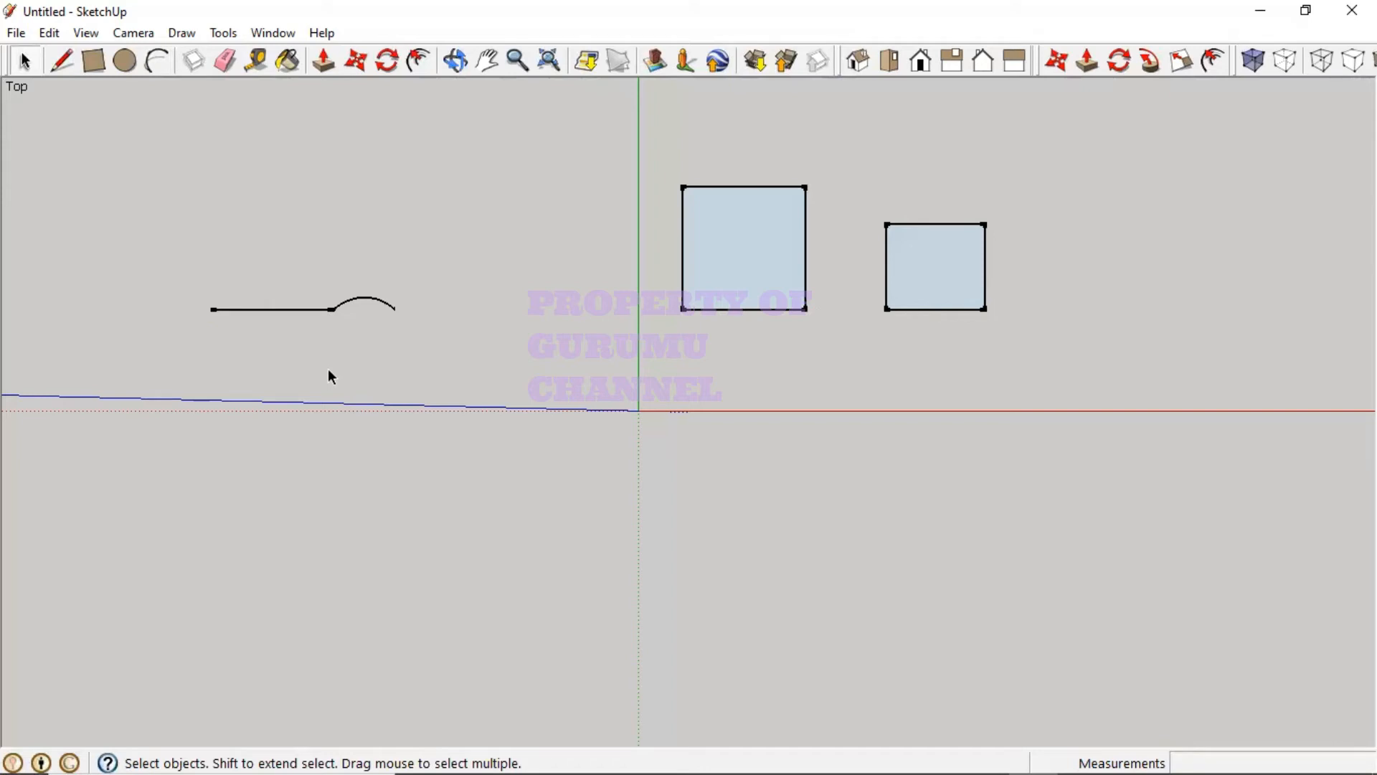
{"action": "right_click", "coordinate": [325, 310]}
{"action": "left_click", "coordinate": [381, 434]}
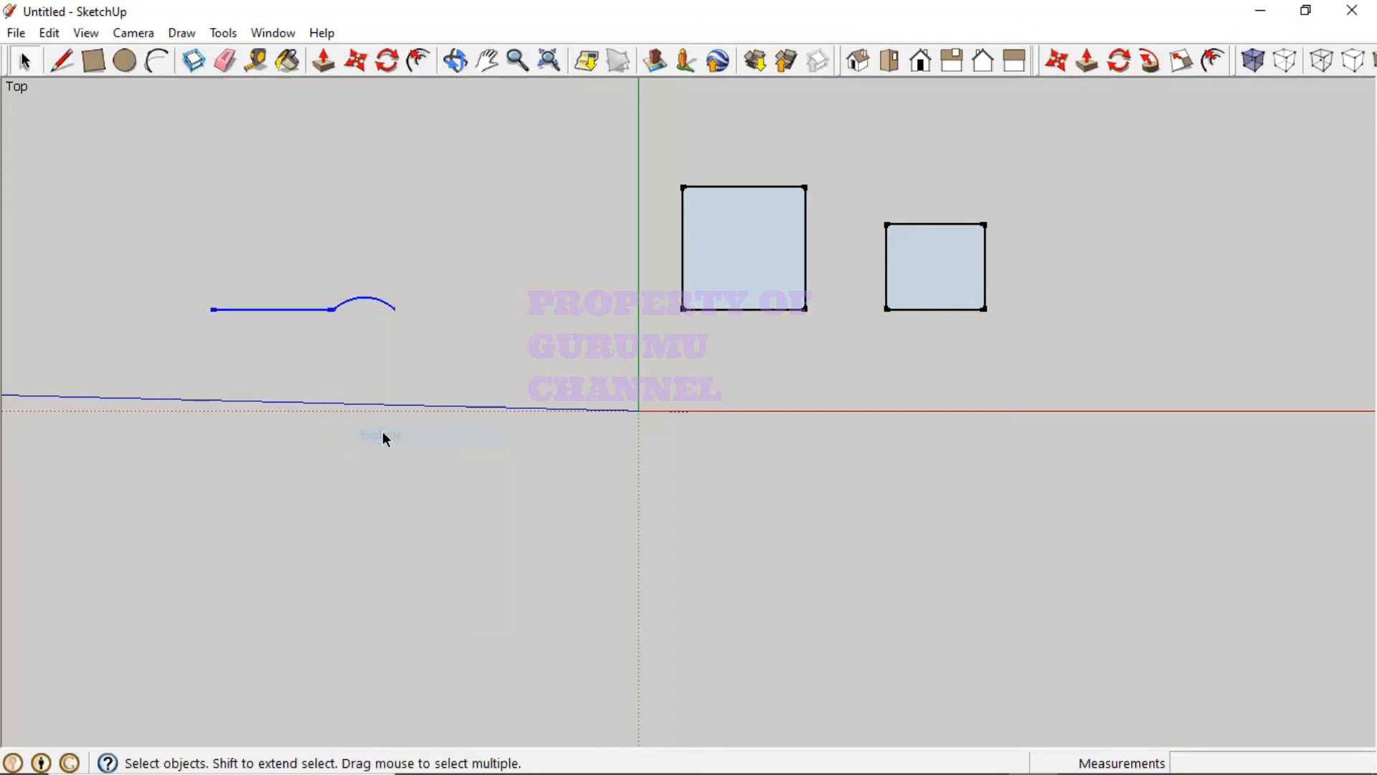
Step: Select the exploded arc and line individually and with a selection window to check their separation, and clear the selection
{"action": "left_click", "coordinate": [356, 340]}
{"action": "left_click", "coordinate": [363, 304]}
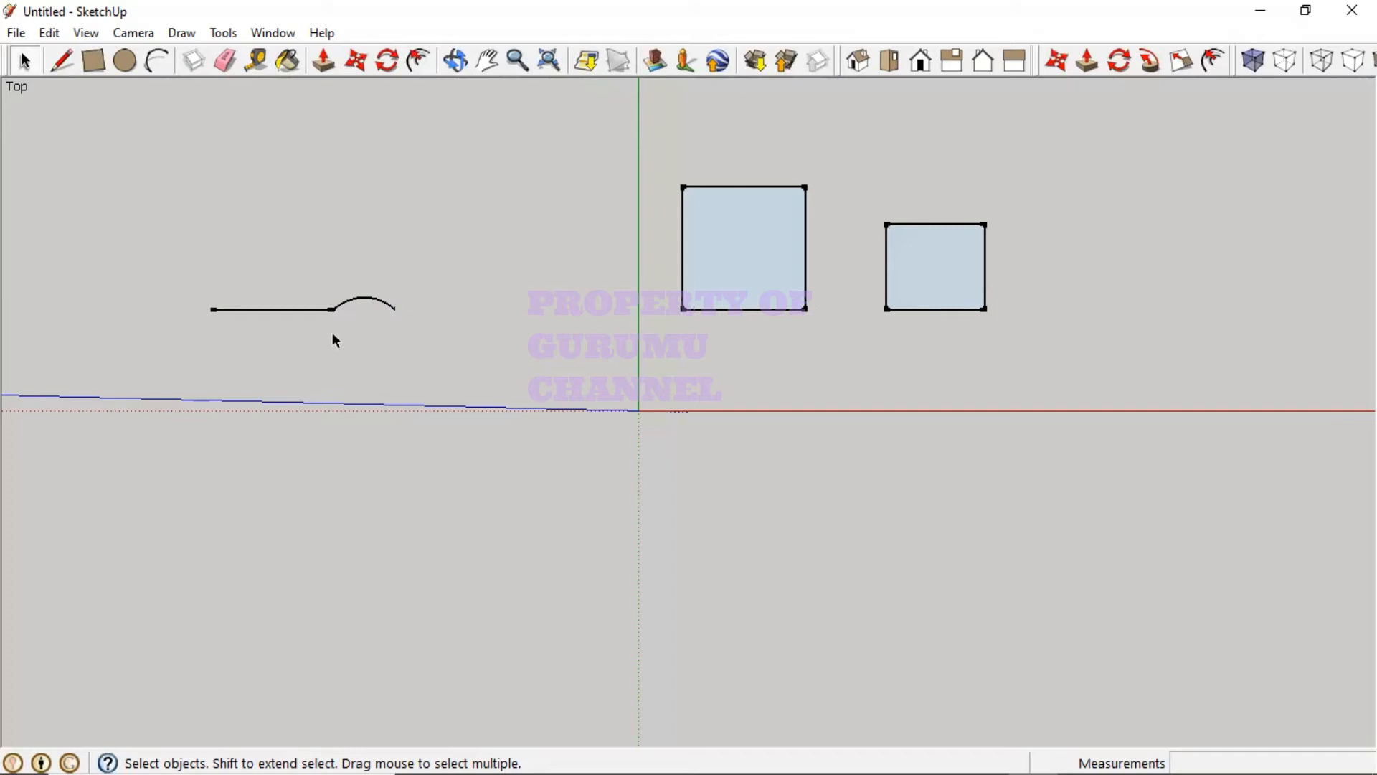
{"action": "left_click", "coordinate": [308, 310]}
{"action": "left_click", "coordinate": [362, 305]}
{"action": "left_click_drag", "start_coordinate": [185, 255], "coordinate": [475, 401]}
{"action": "left_click", "coordinate": [478, 379]}
Step: Draw a circle with a 500 mm radius between the arc and the green axis
{"action": "left_click", "coordinate": [138, 63]}
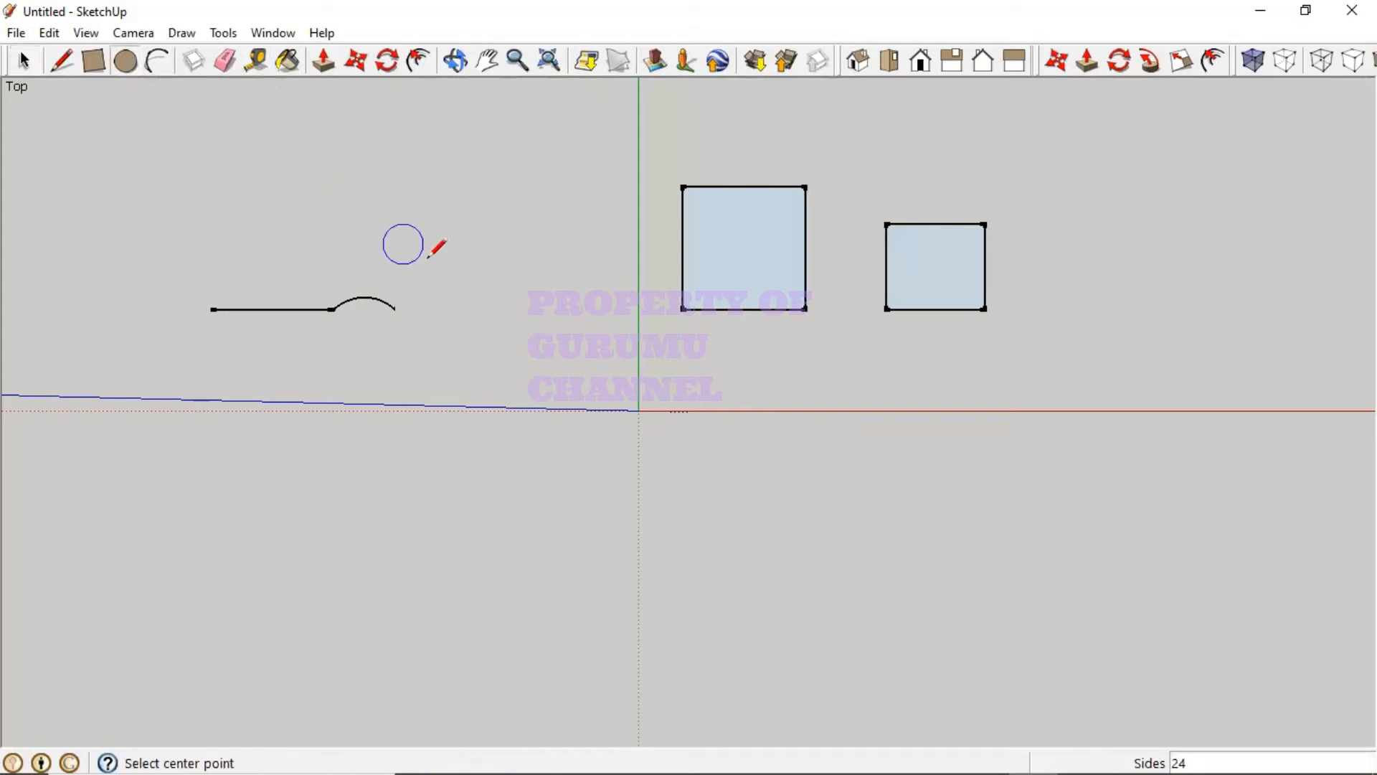
{"action": "left_click", "coordinate": [495, 307]}
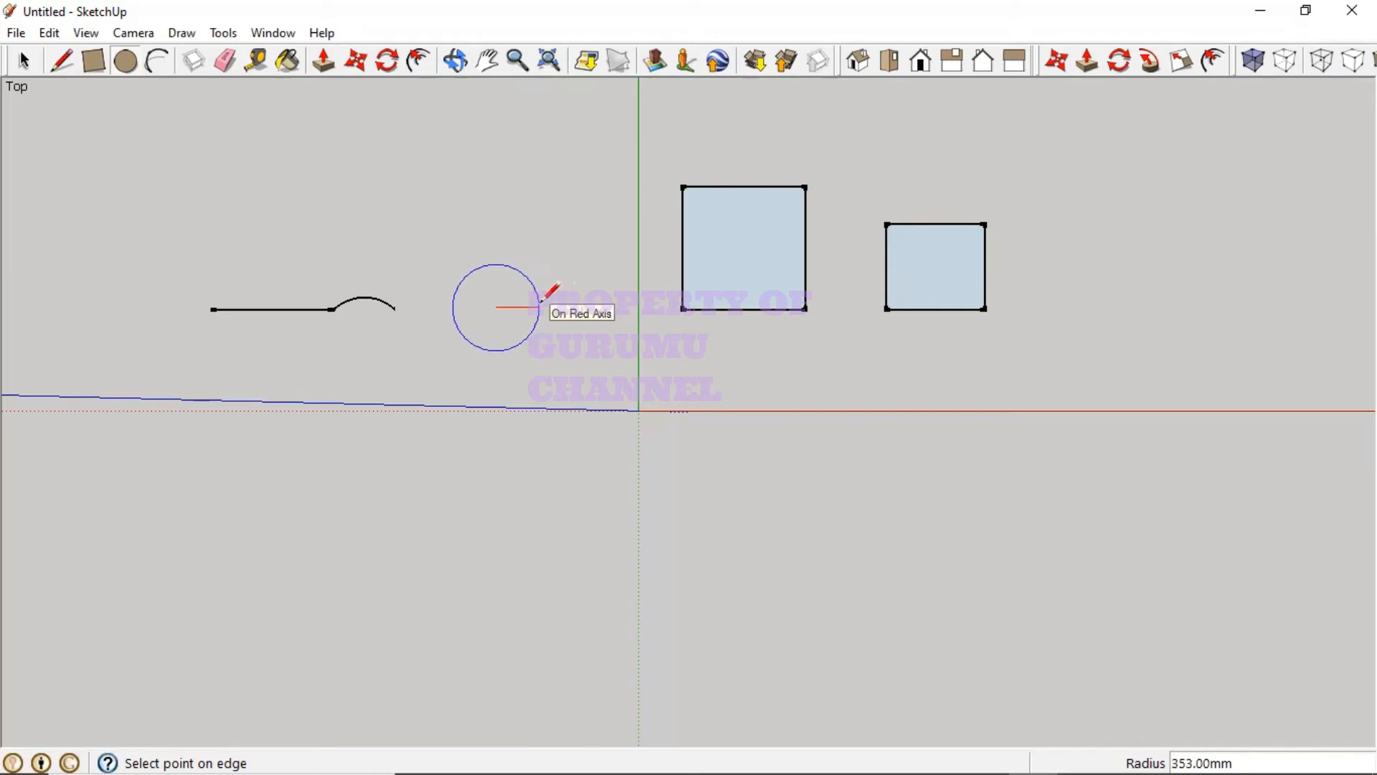
{"action": "type", "text": "500"}
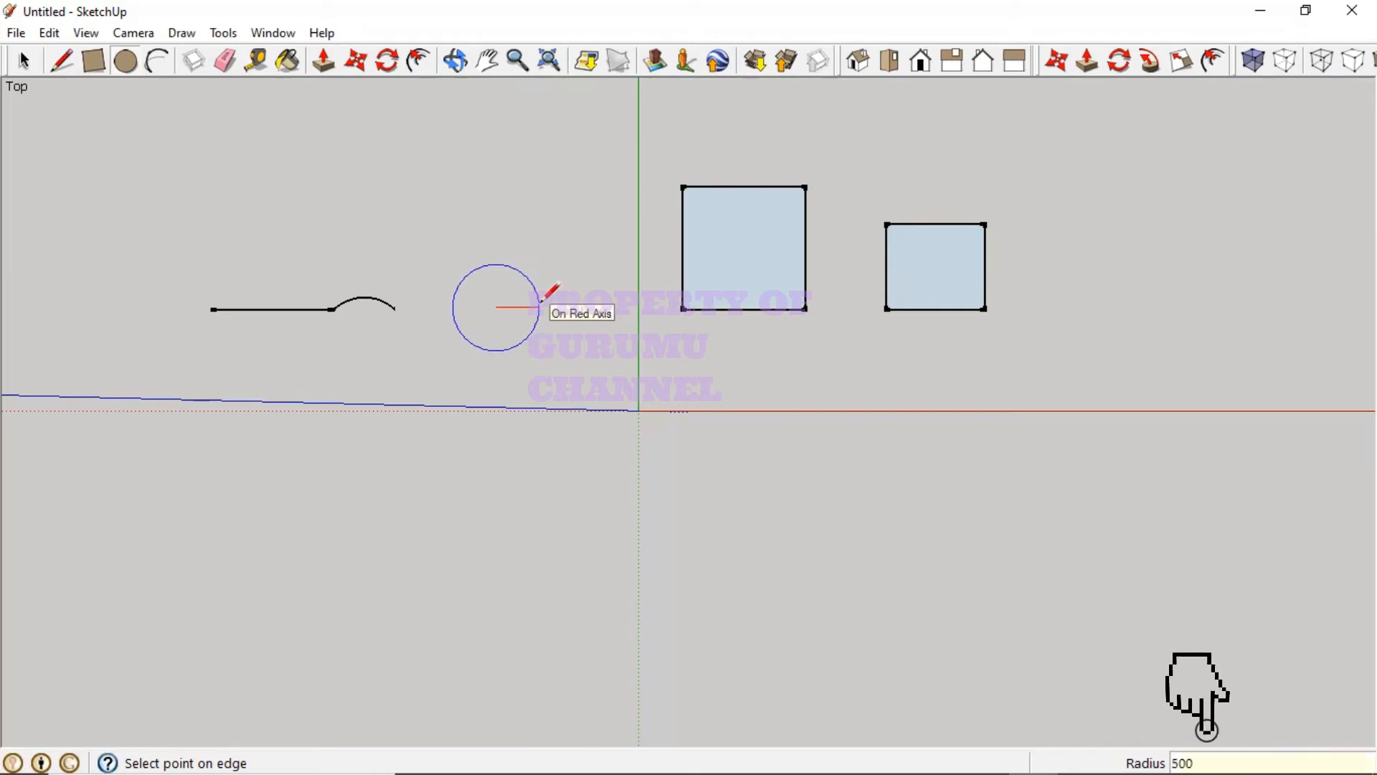
{"action": "key", "text": "Return"}
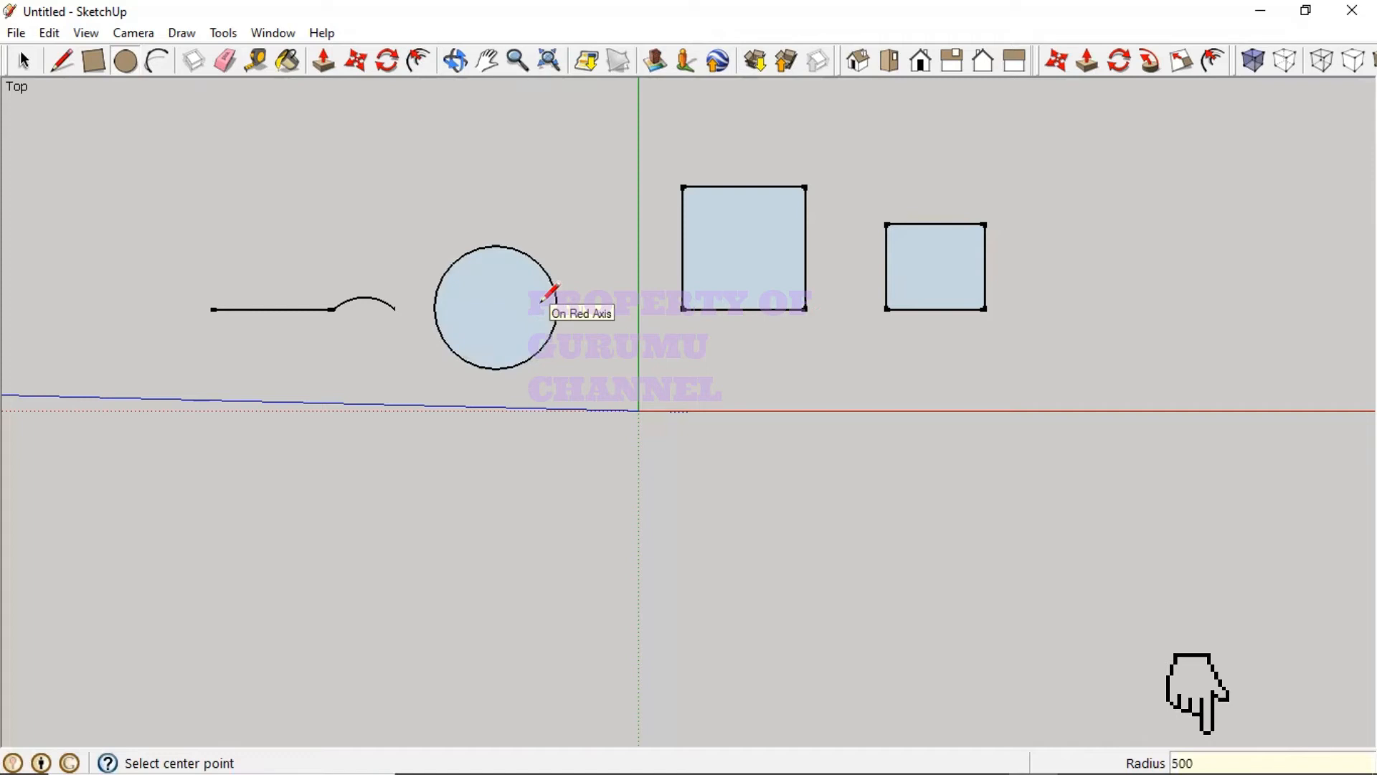
Step: Measure the circle's diameter from top to bottom and its radius from the centre to the edge with the Tape Measure
{"action": "left_click", "coordinate": [256, 63]}
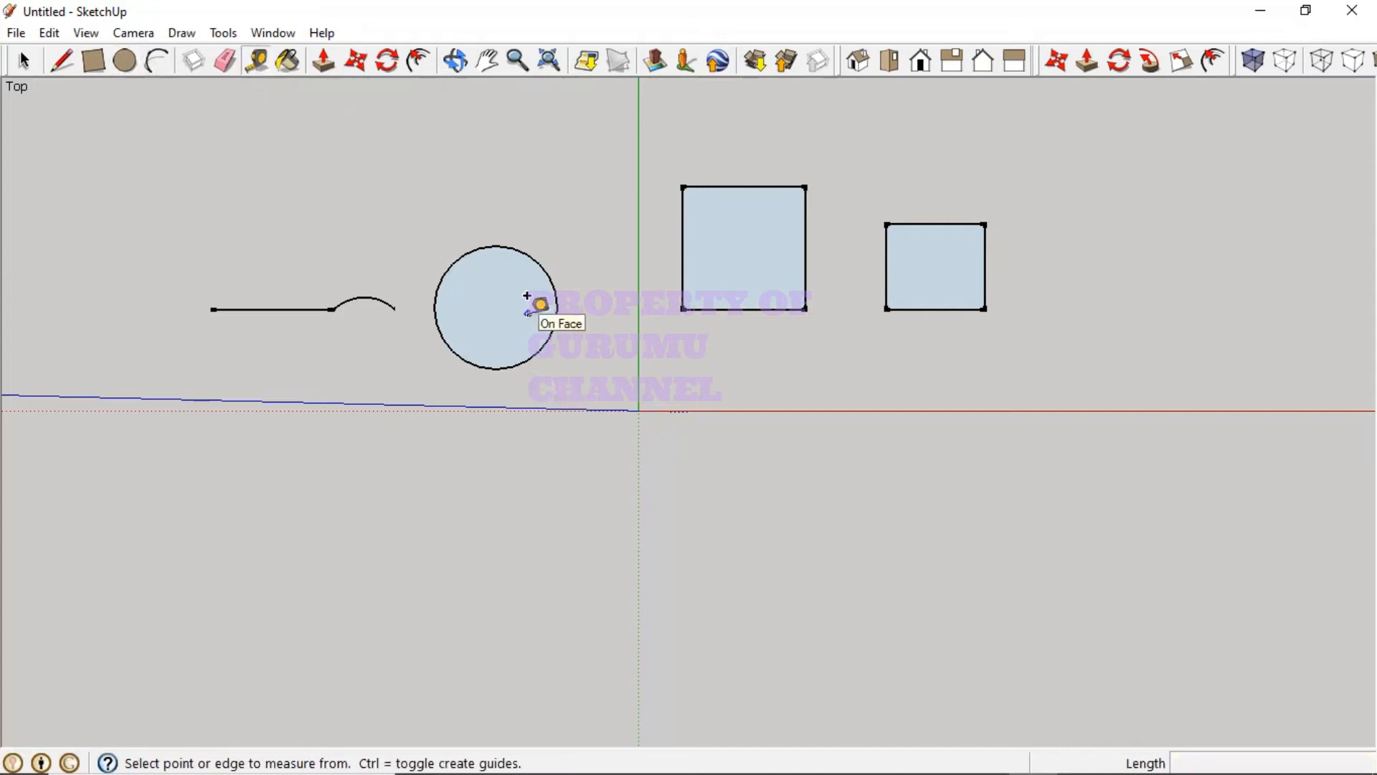
{"action": "left_click", "coordinate": [498, 235]}
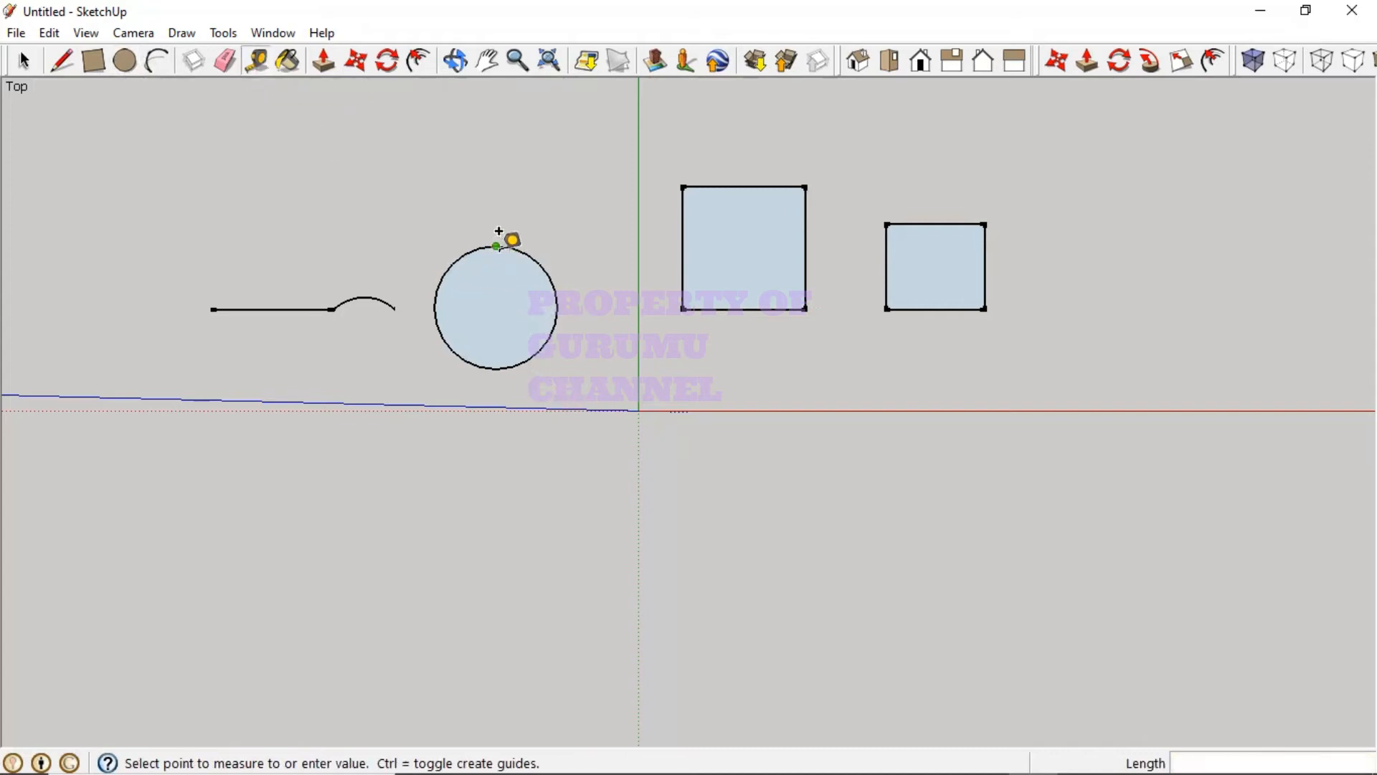
{"action": "left_click", "coordinate": [499, 348]}
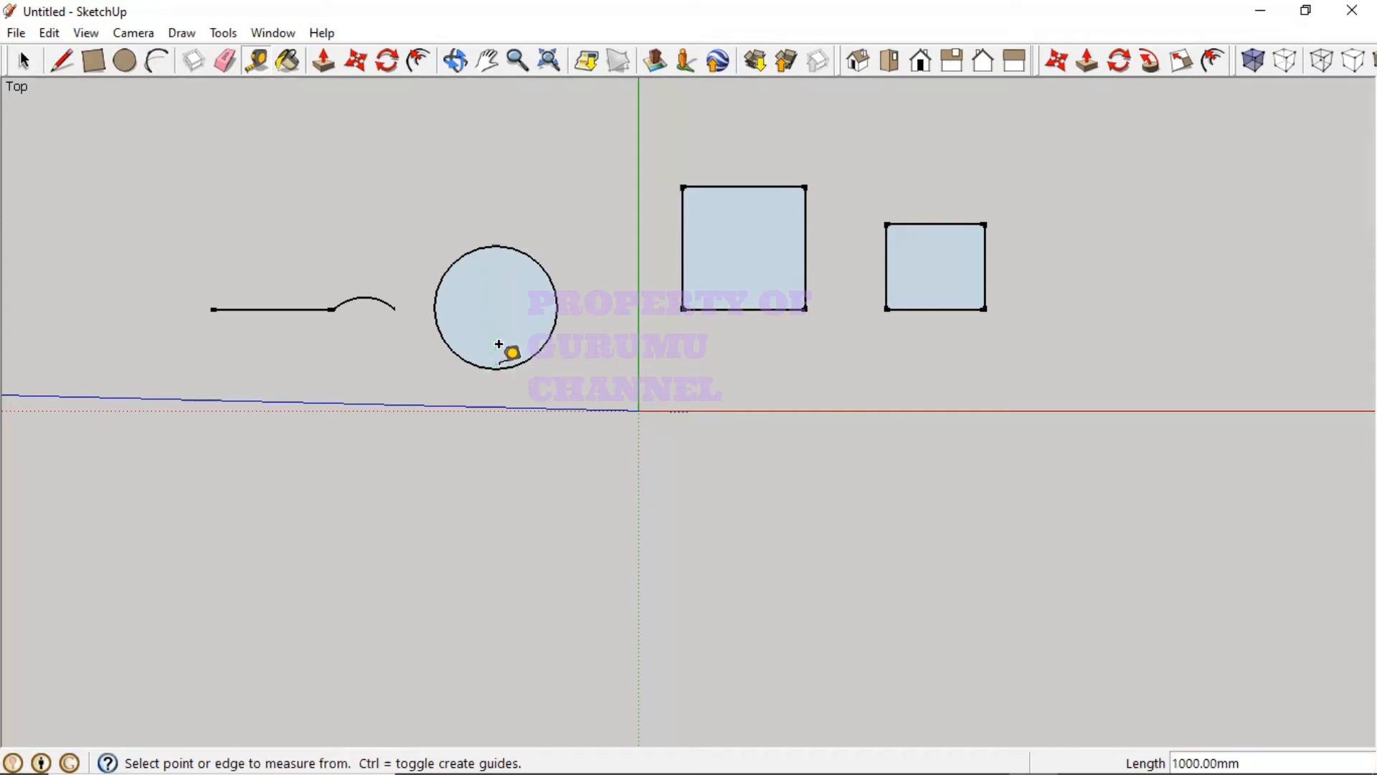
{"action": "left_click", "coordinate": [495, 308]}
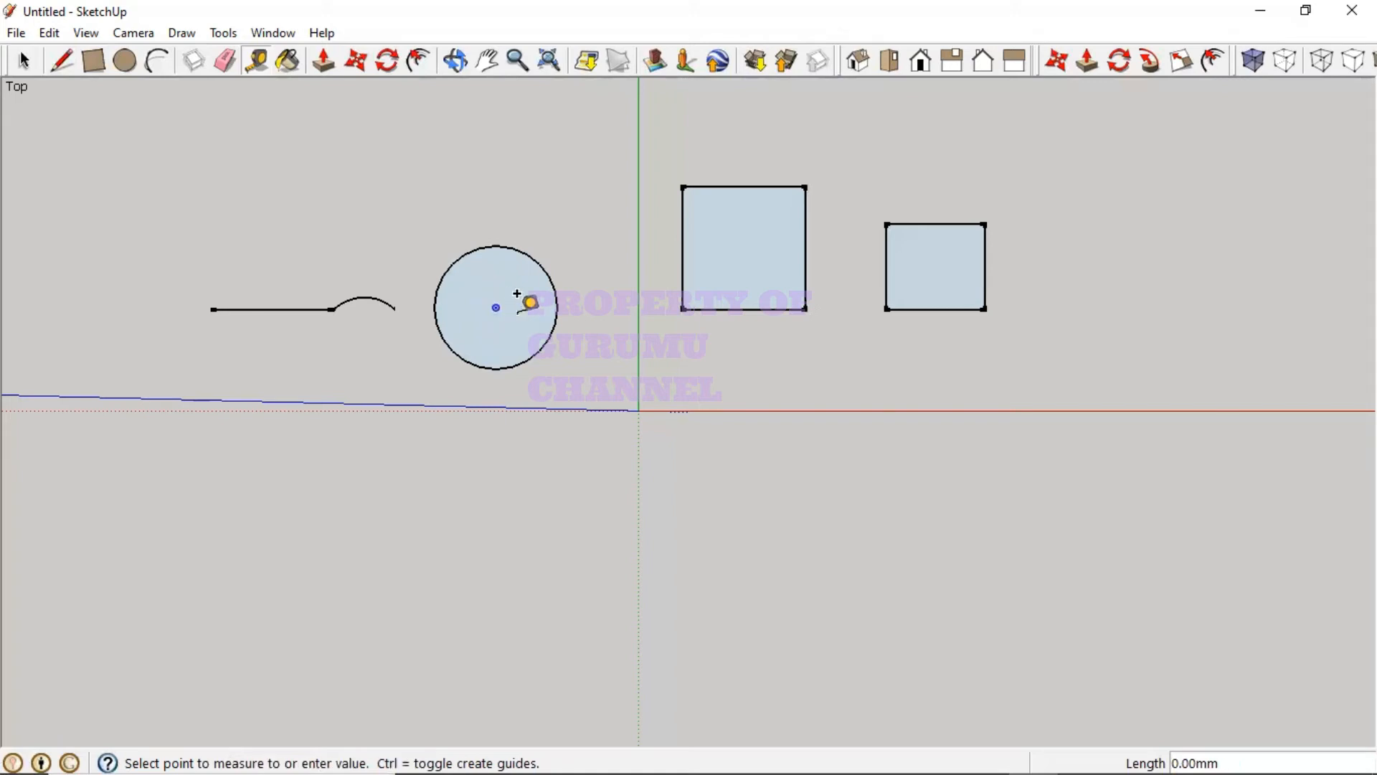
{"action": "left_click", "coordinate": [554, 294]}
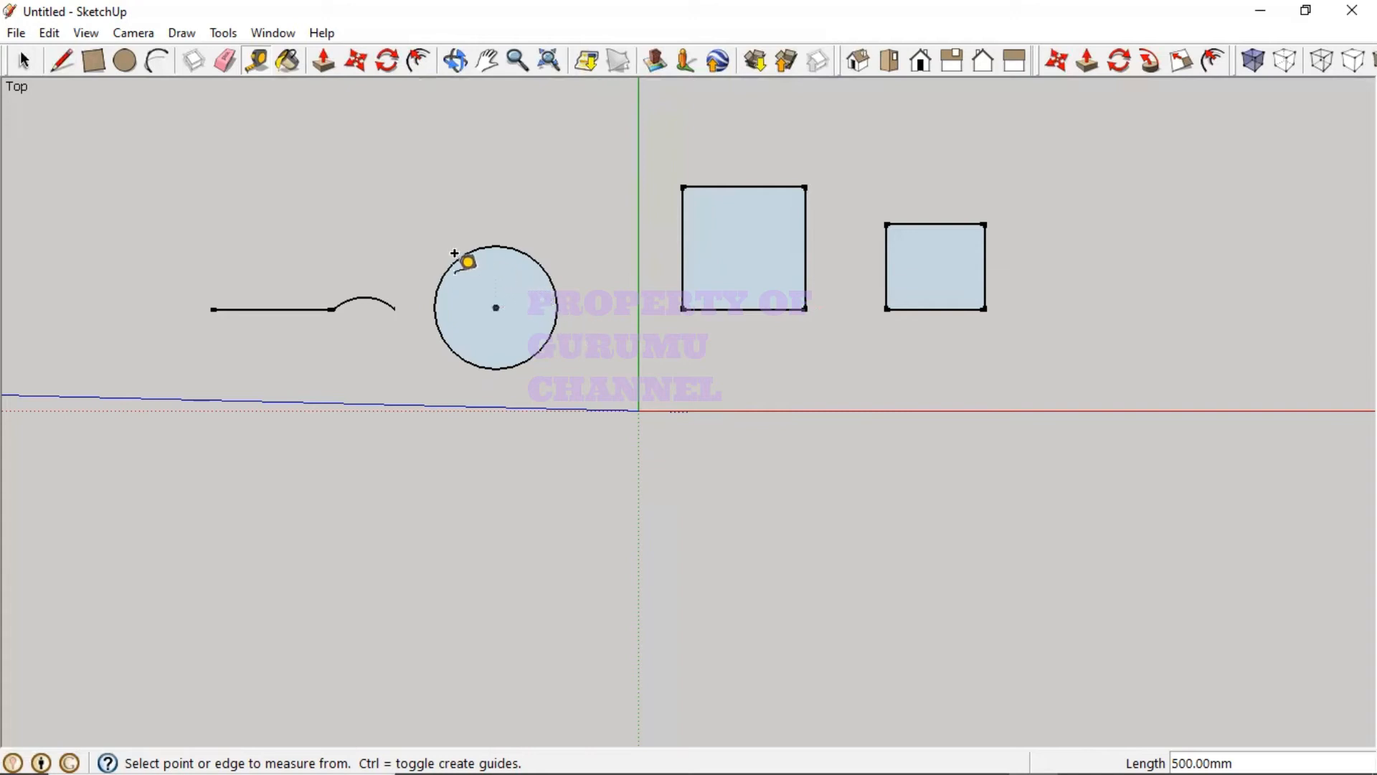
Step: Delete all the practice shapes: the line, the arc, the circle and both rectangles
{"action": "left_click", "coordinate": [23, 61]}
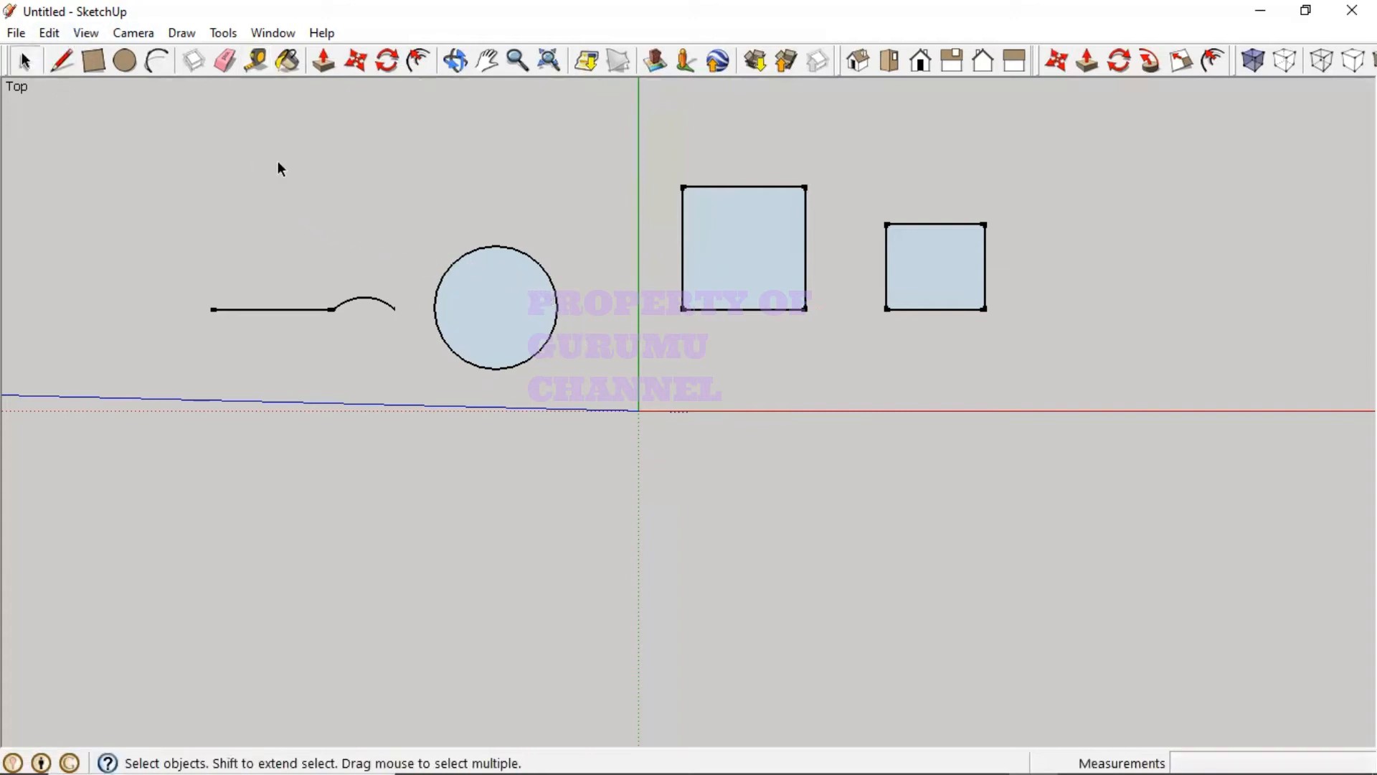
{"action": "mouse_move", "coordinate": [147, 101]}
{"action": "left_mouse_down"}
{"action": "mouse_move", "coordinate": [327, 223]}
{"action": "mouse_move", "coordinate": [1078, 461]}
{"action": "left_mouse_up"}
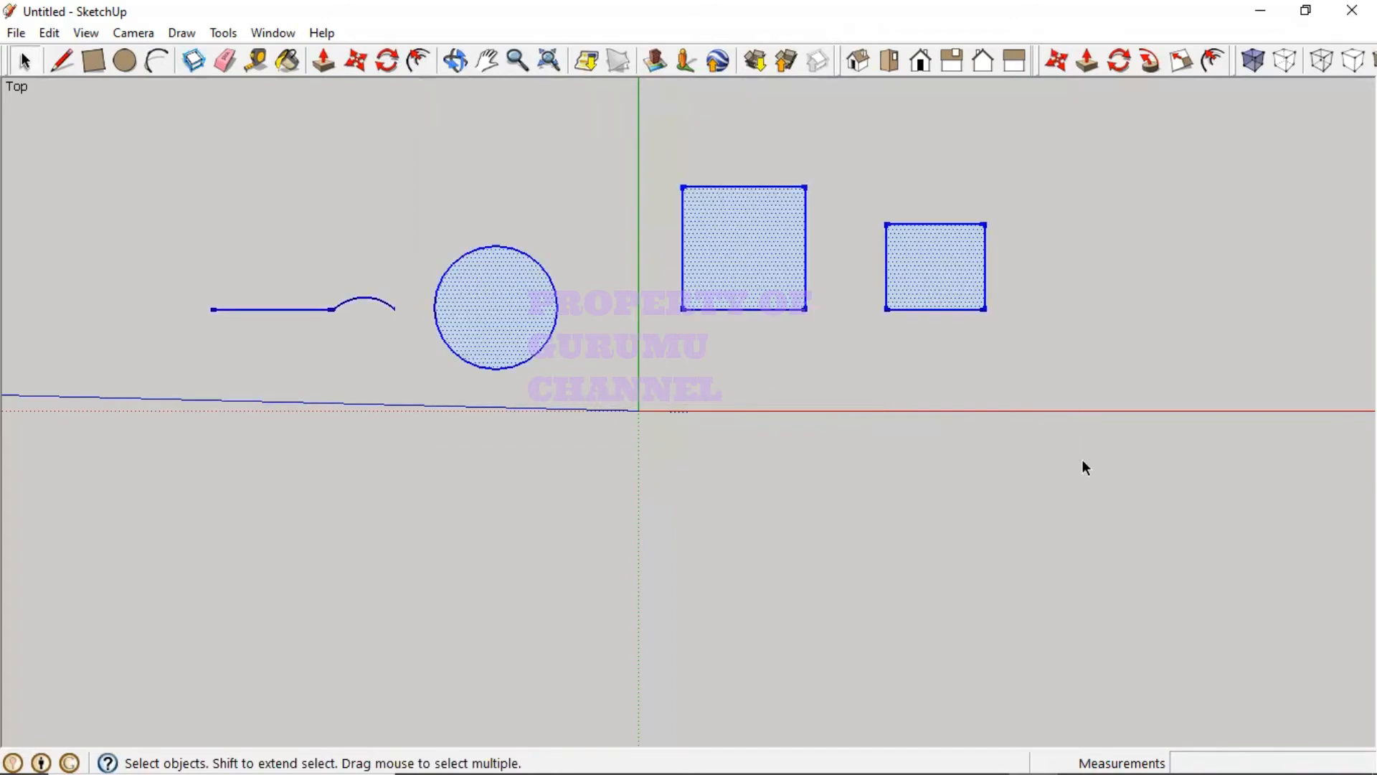
{"action": "key", "text": "Delete"}
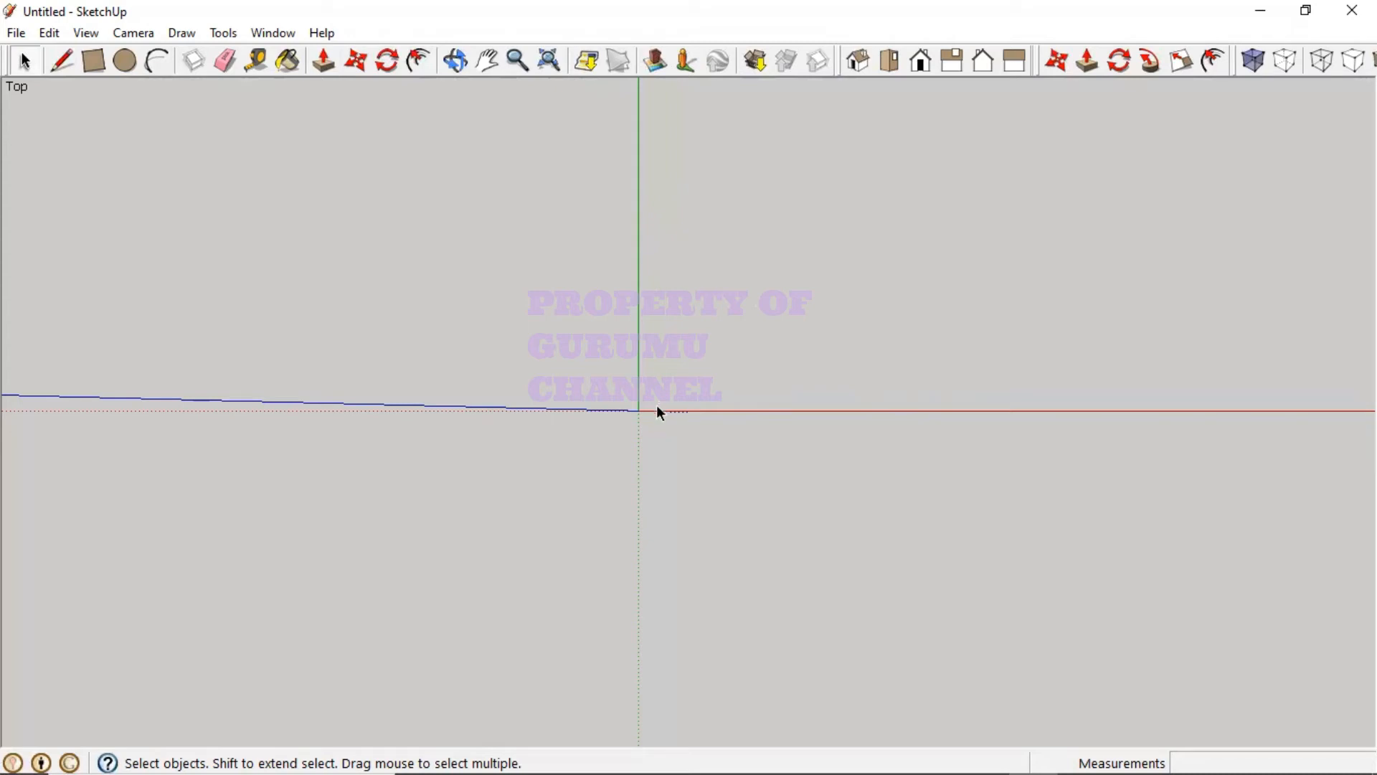
{"action": "left_click", "coordinate": [99, 55]}
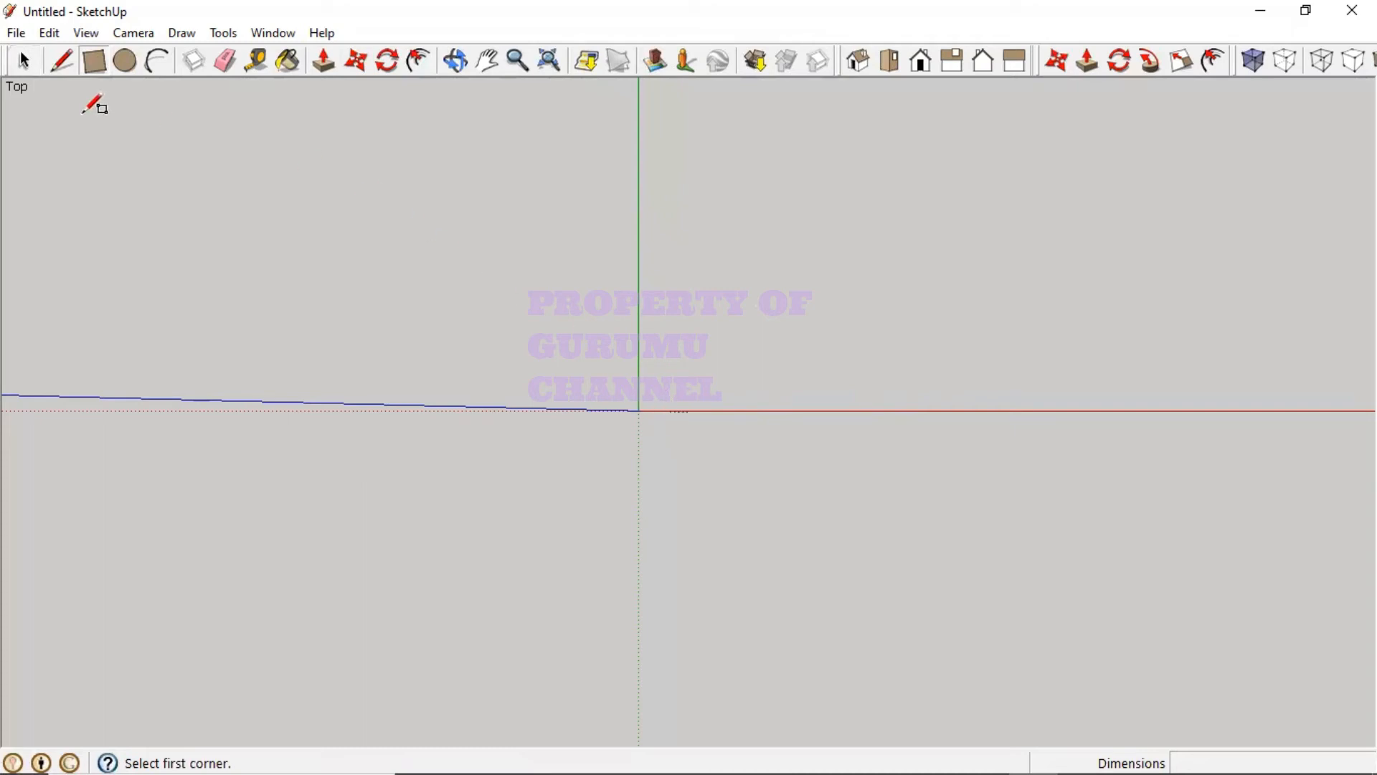
{"action": "scroll", "coordinate": [687, 355], "scroll_direction": "up", "scroll_amount": 2}
{"action": "scroll", "coordinate": [652, 406], "scroll_direction": "up", "scroll_amount": 3}
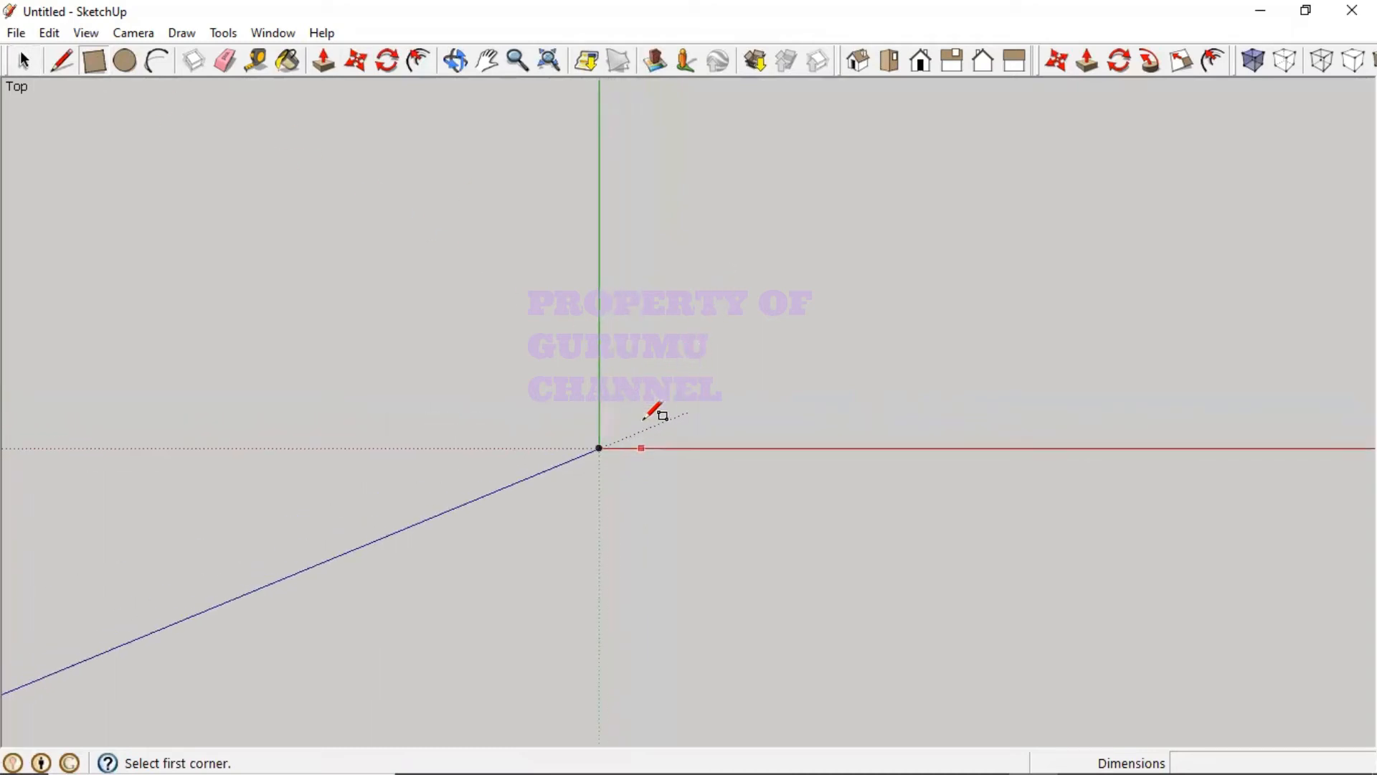
{"action": "scroll", "coordinate": [649, 416], "scroll_direction": "up", "scroll_amount": 1}
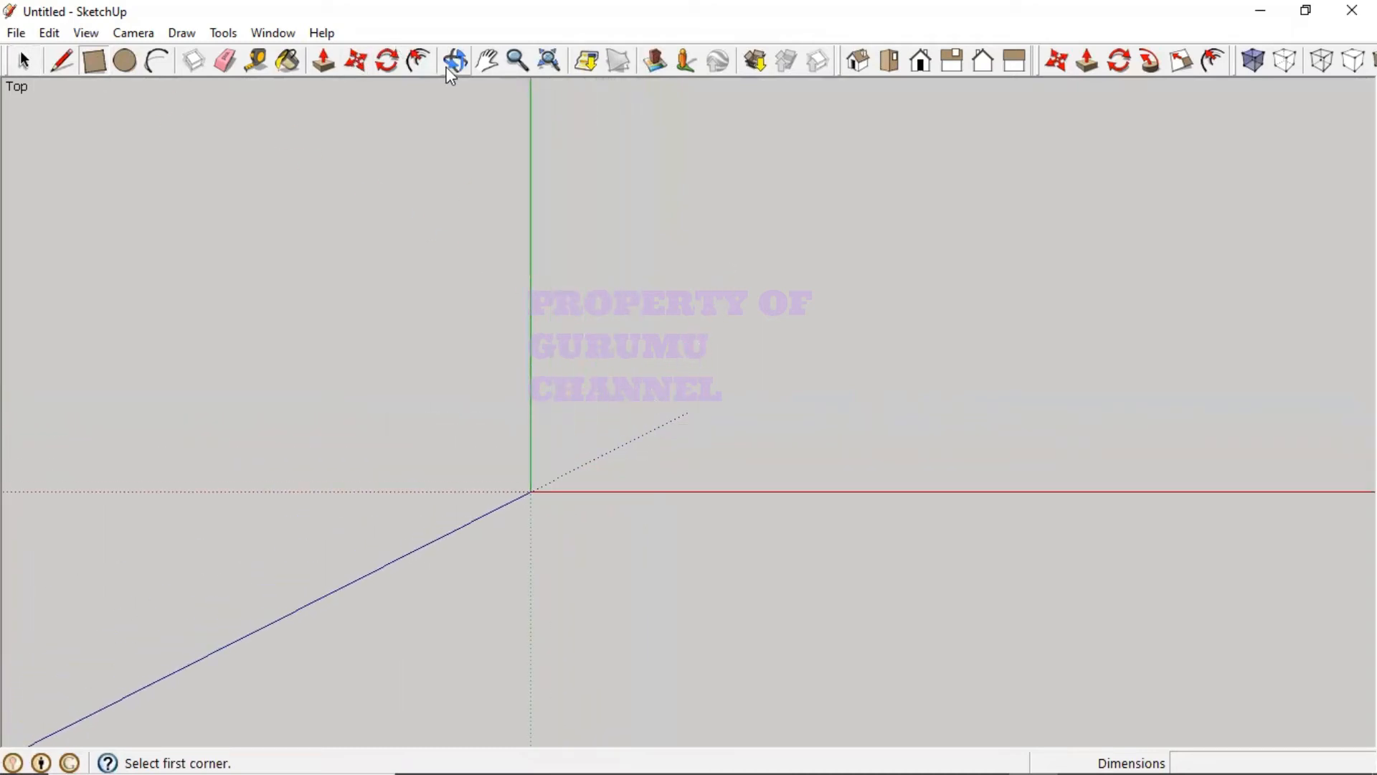
{"action": "left_click", "coordinate": [490, 66]}
{"action": "left_click_drag", "start_coordinate": [584, 486], "coordinate": [713, 424]}
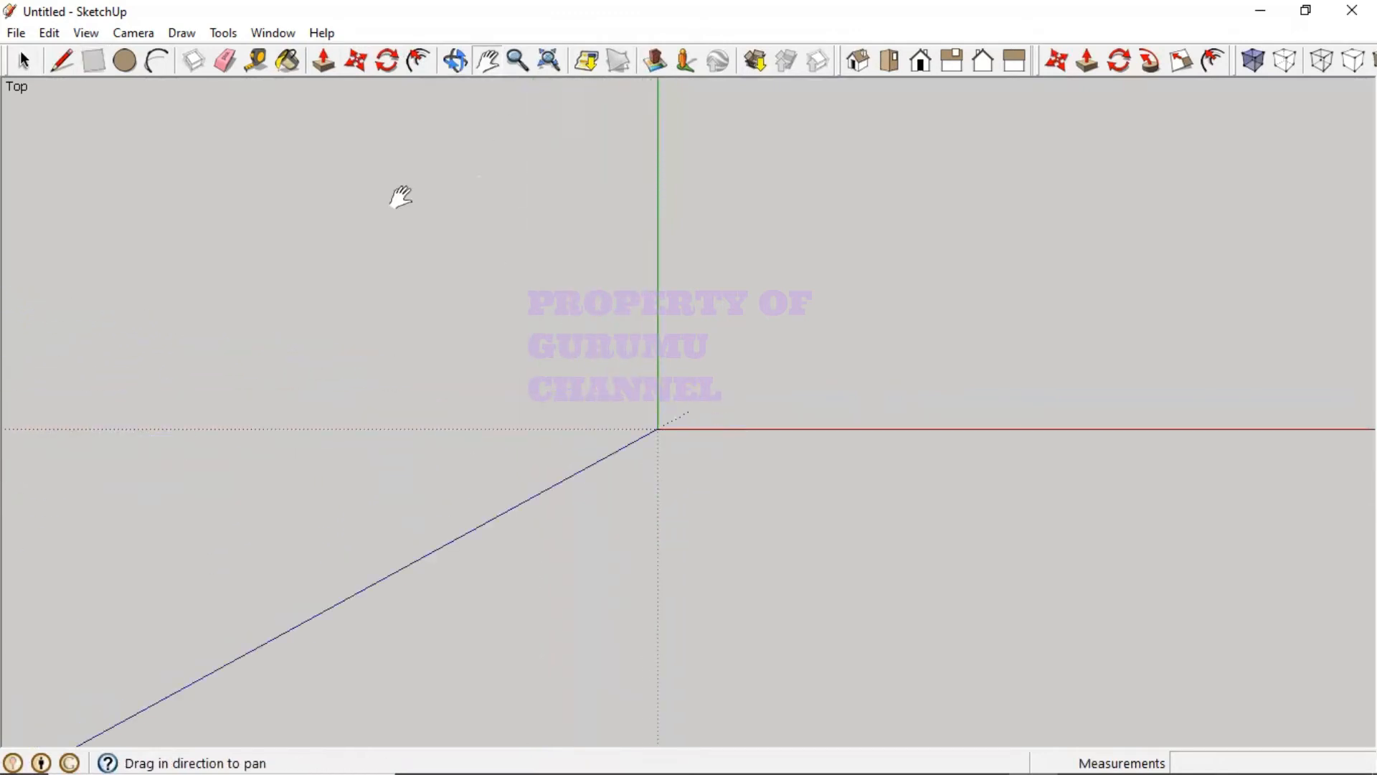
{"action": "scroll", "coordinate": [624, 419], "scroll_direction": "up", "scroll_amount": 3}
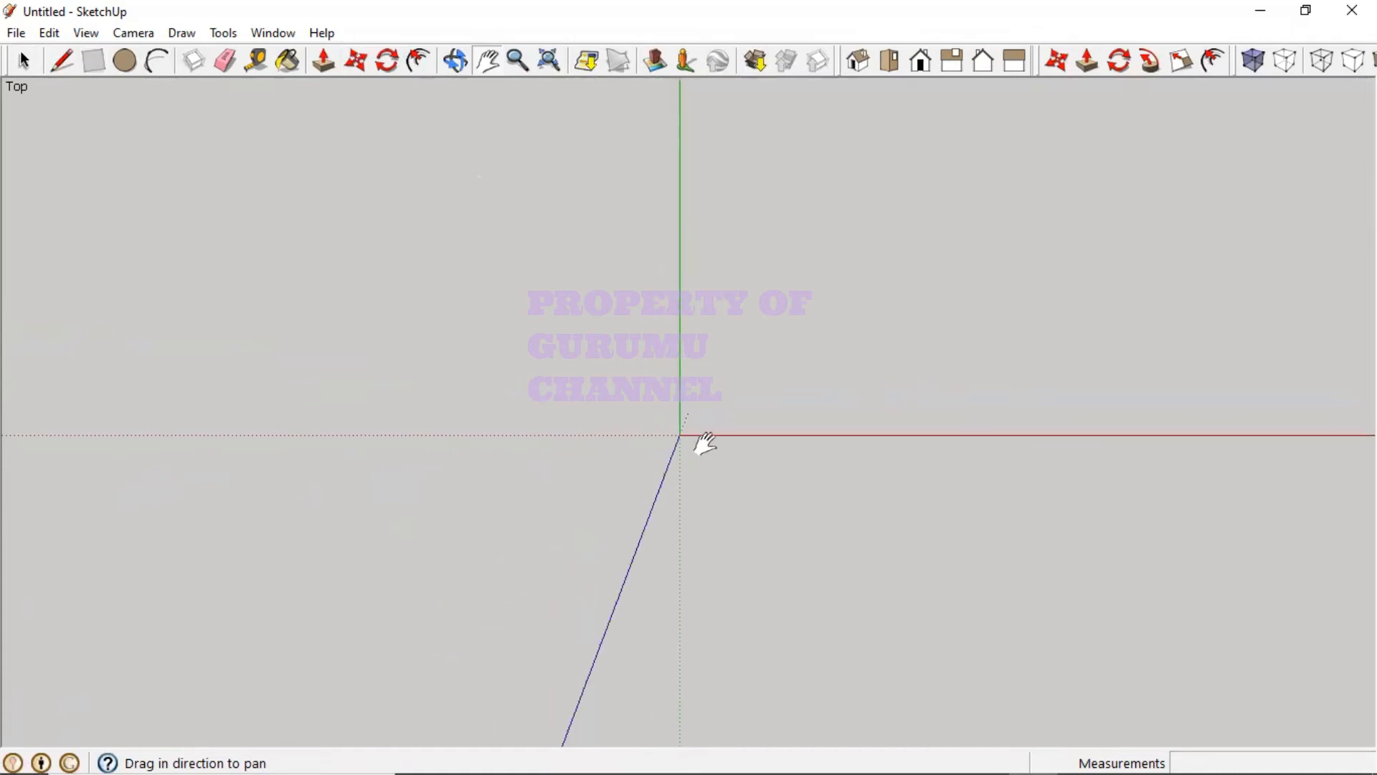
{"action": "left_click_drag", "start_coordinate": [731, 459], "coordinate": [661, 452]}
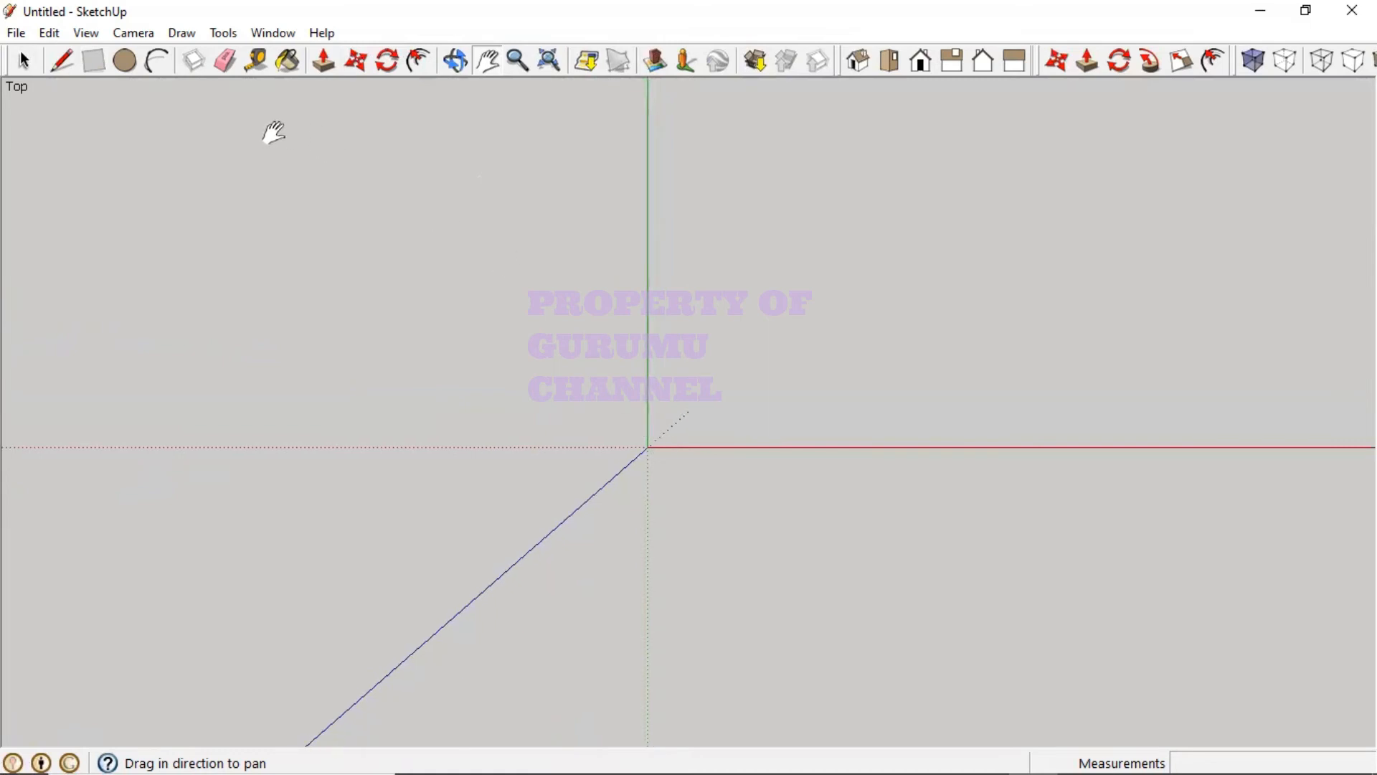
{"action": "left_click", "coordinate": [94, 62]}
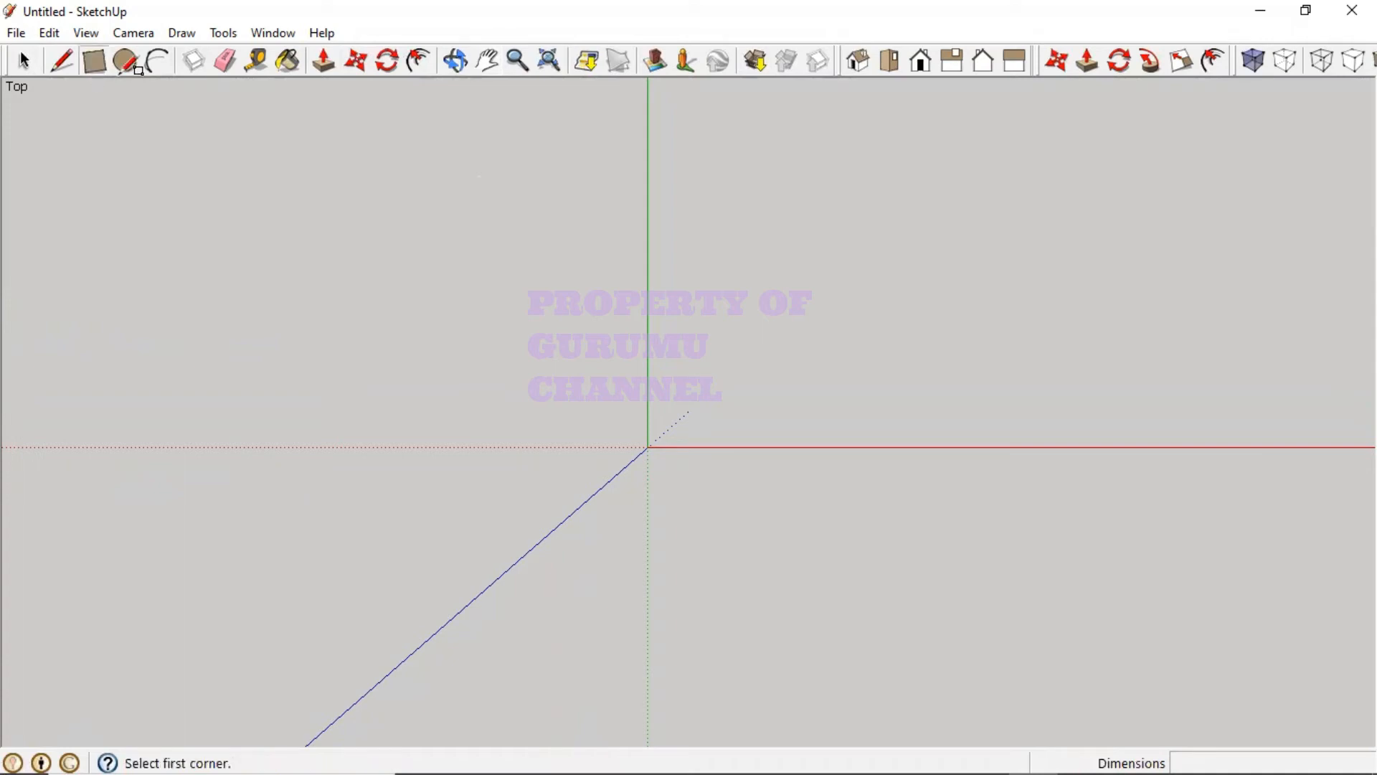
{"action": "left_click", "coordinate": [648, 447]}
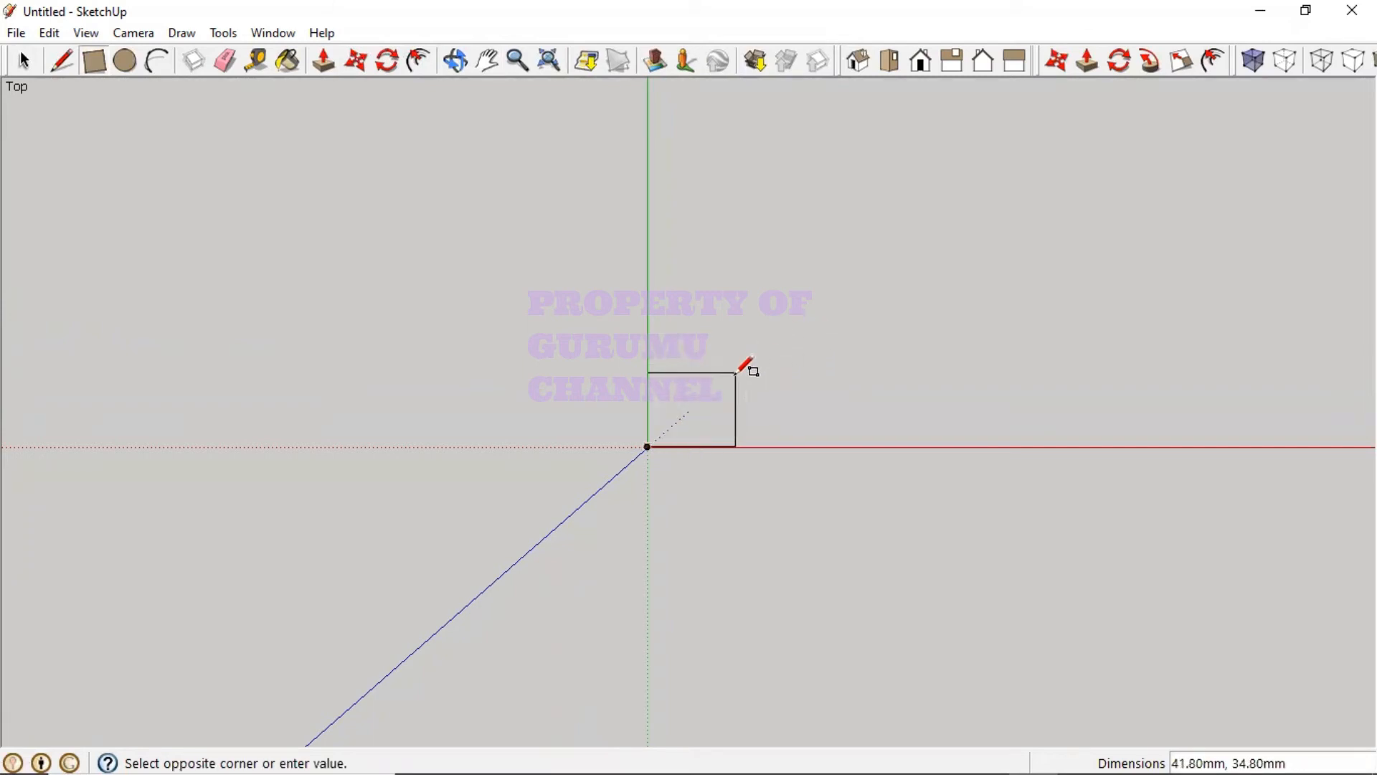
{"action": "scroll", "coordinate": [746, 370], "scroll_direction": "up", "scroll_amount": 6}
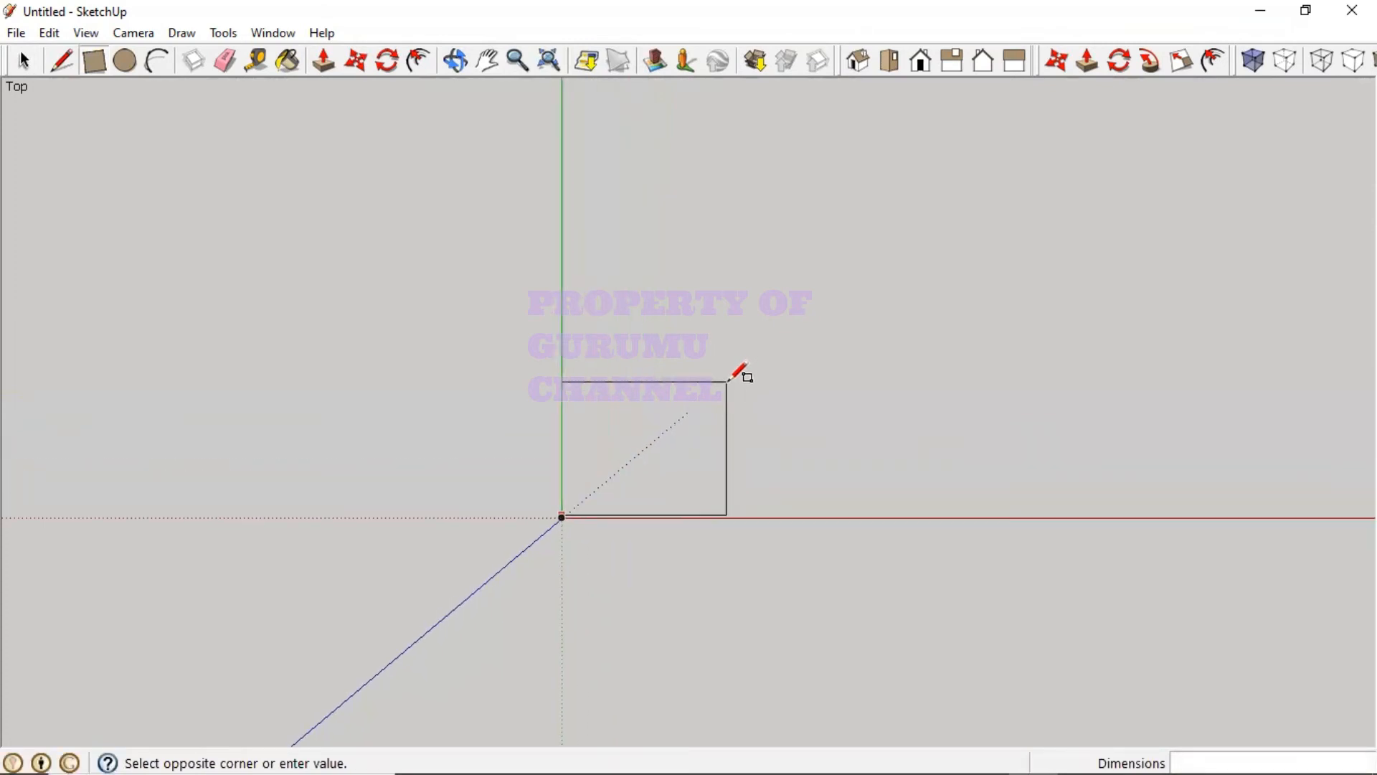
{"action": "key", "text": "Escape"}
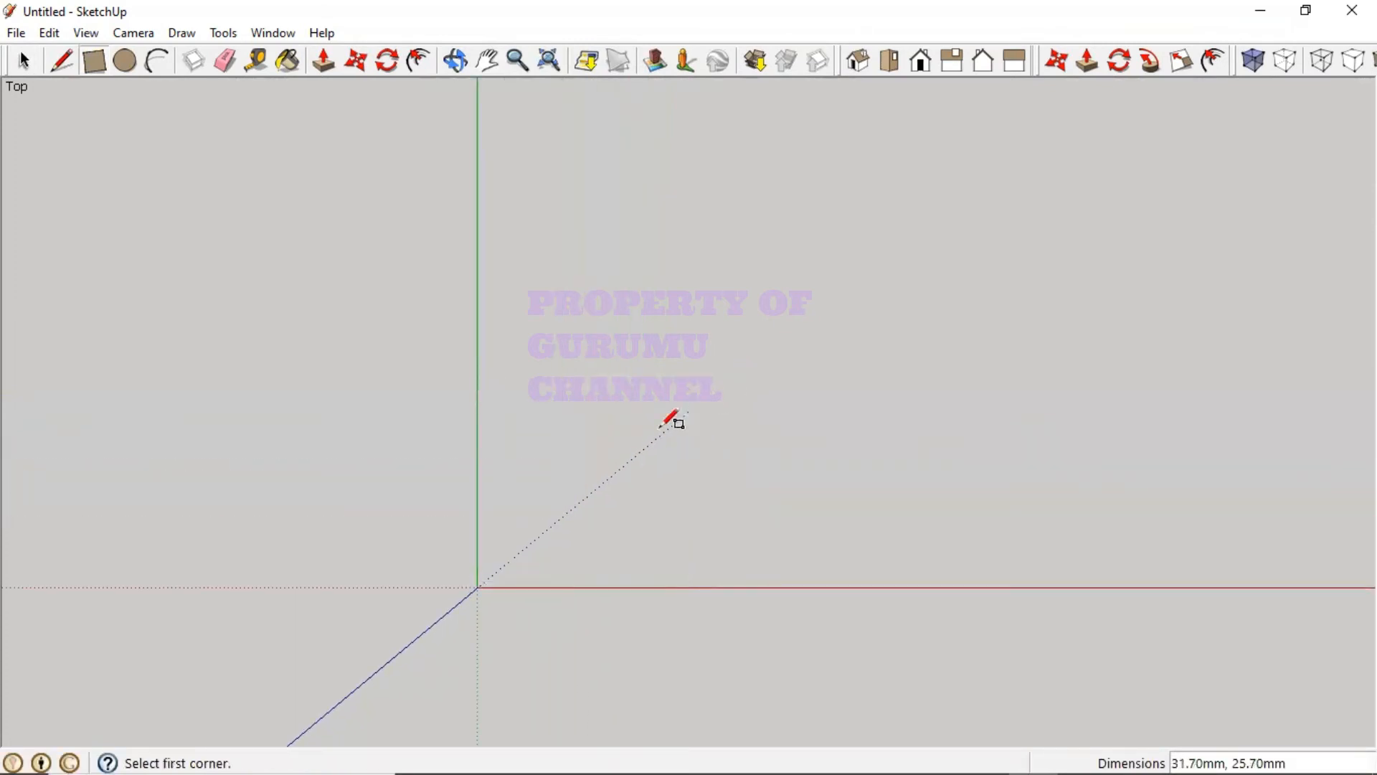
Step: Draw an 83 x 83 mm square with the Rectangle tool, with its first corner at the origin
{"action": "scroll", "coordinate": [513, 557], "scroll_direction": "up", "scroll_amount": 1}
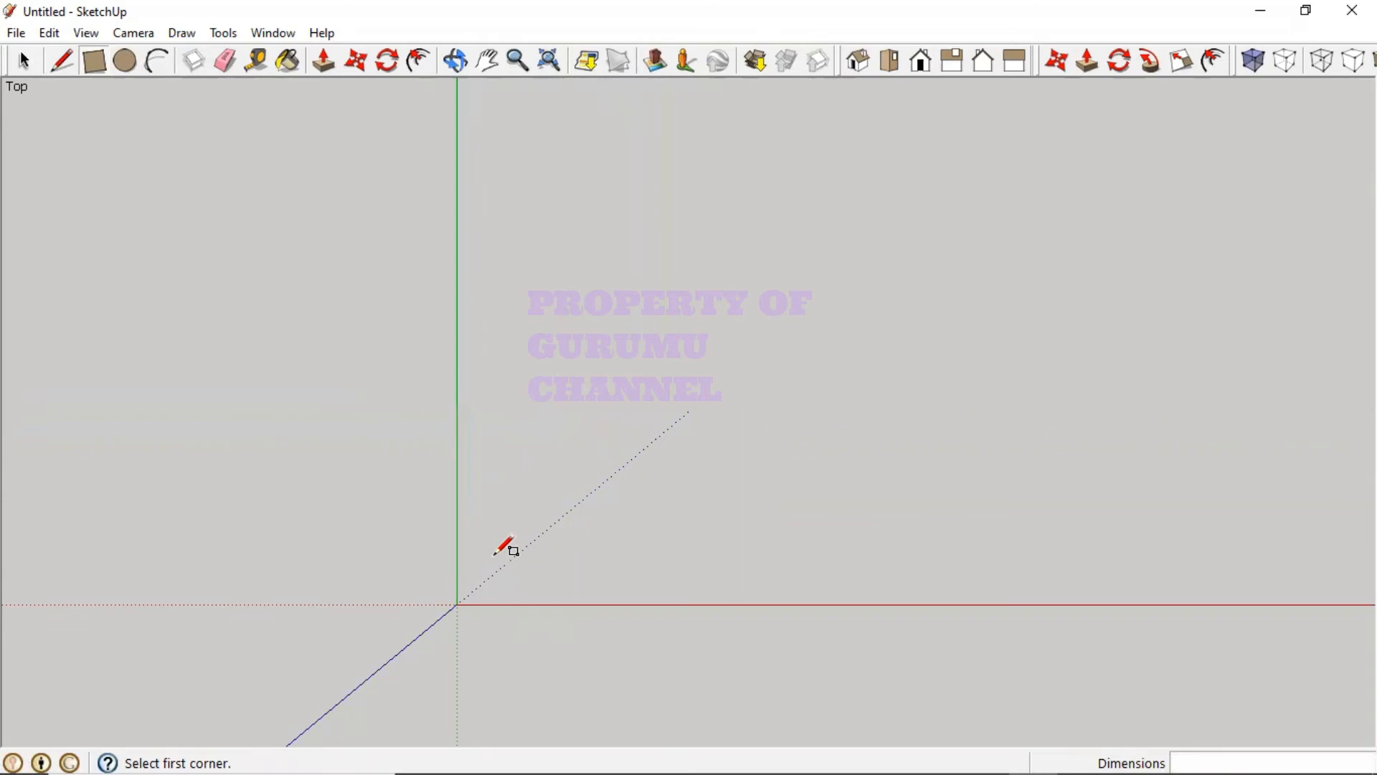
{"action": "key", "text": "h"}
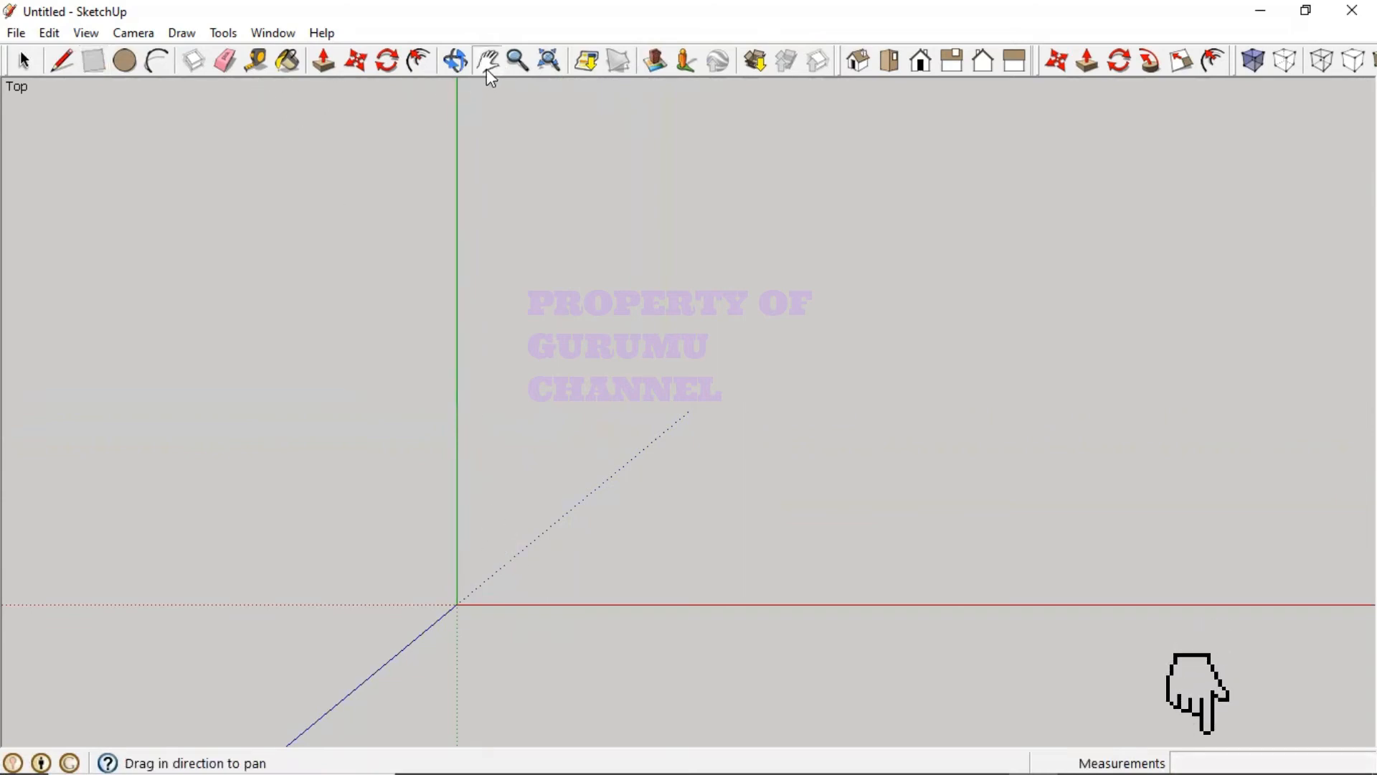
{"action": "left_click_drag", "start_coordinate": [439, 504], "coordinate": [518, 474]}
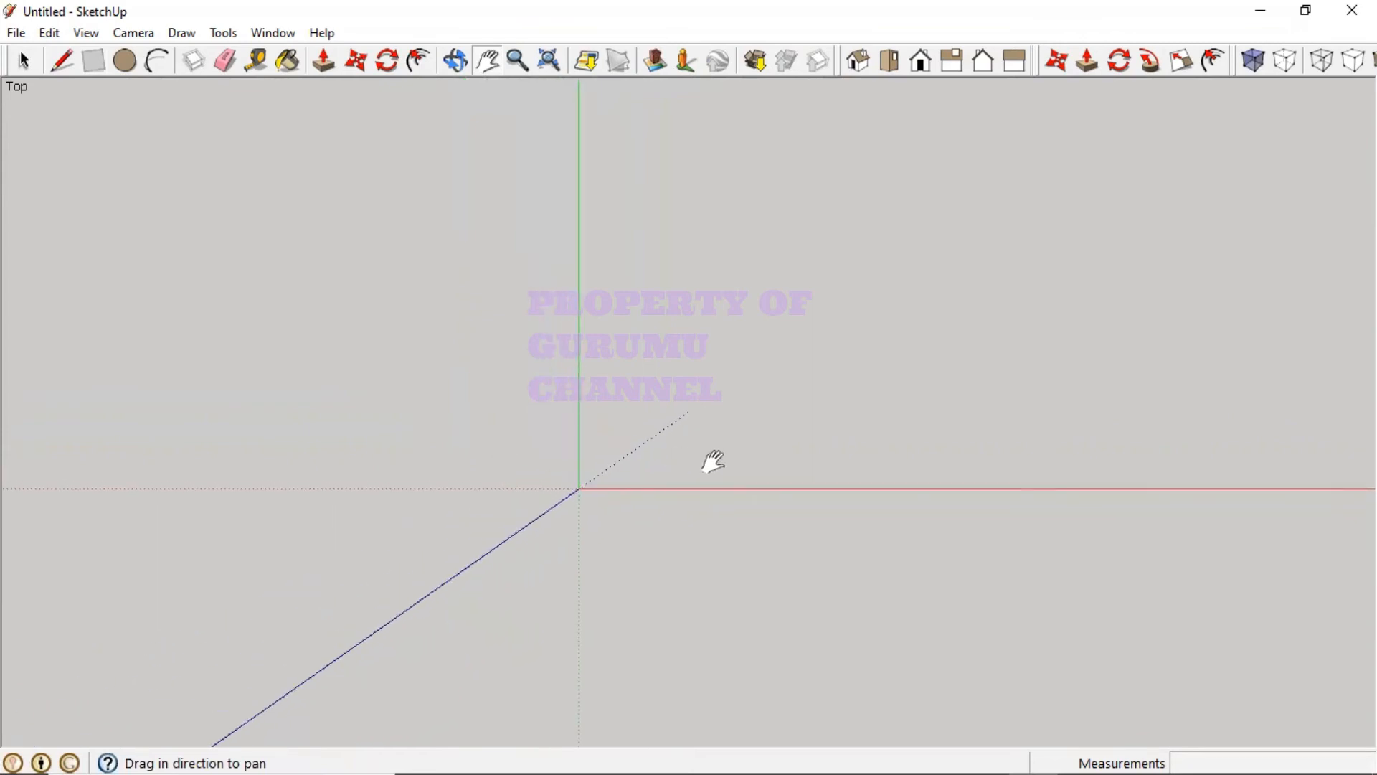
{"action": "left_click_drag", "start_coordinate": [713, 462], "coordinate": [533, 538]}
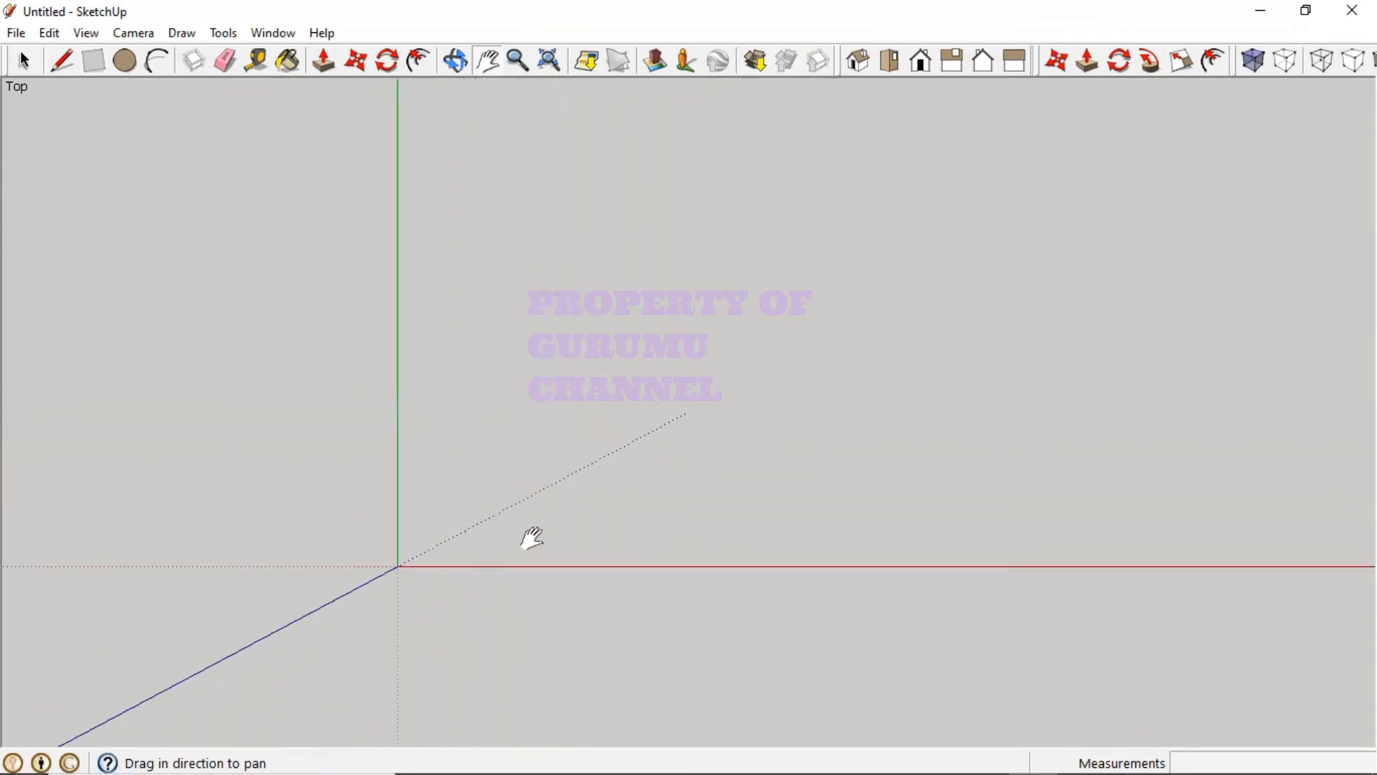
{"action": "left_click", "coordinate": [90, 58]}
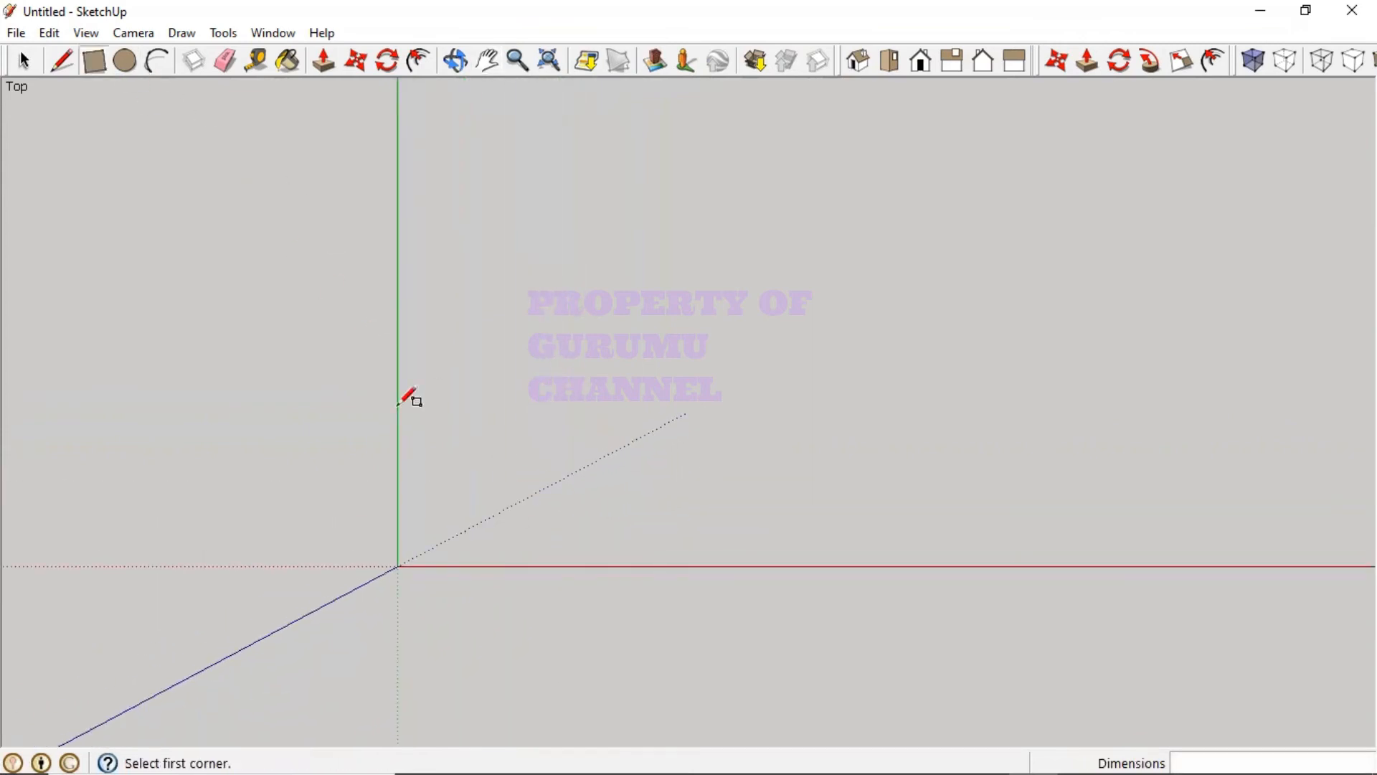
{"action": "left_click", "coordinate": [397, 566]}
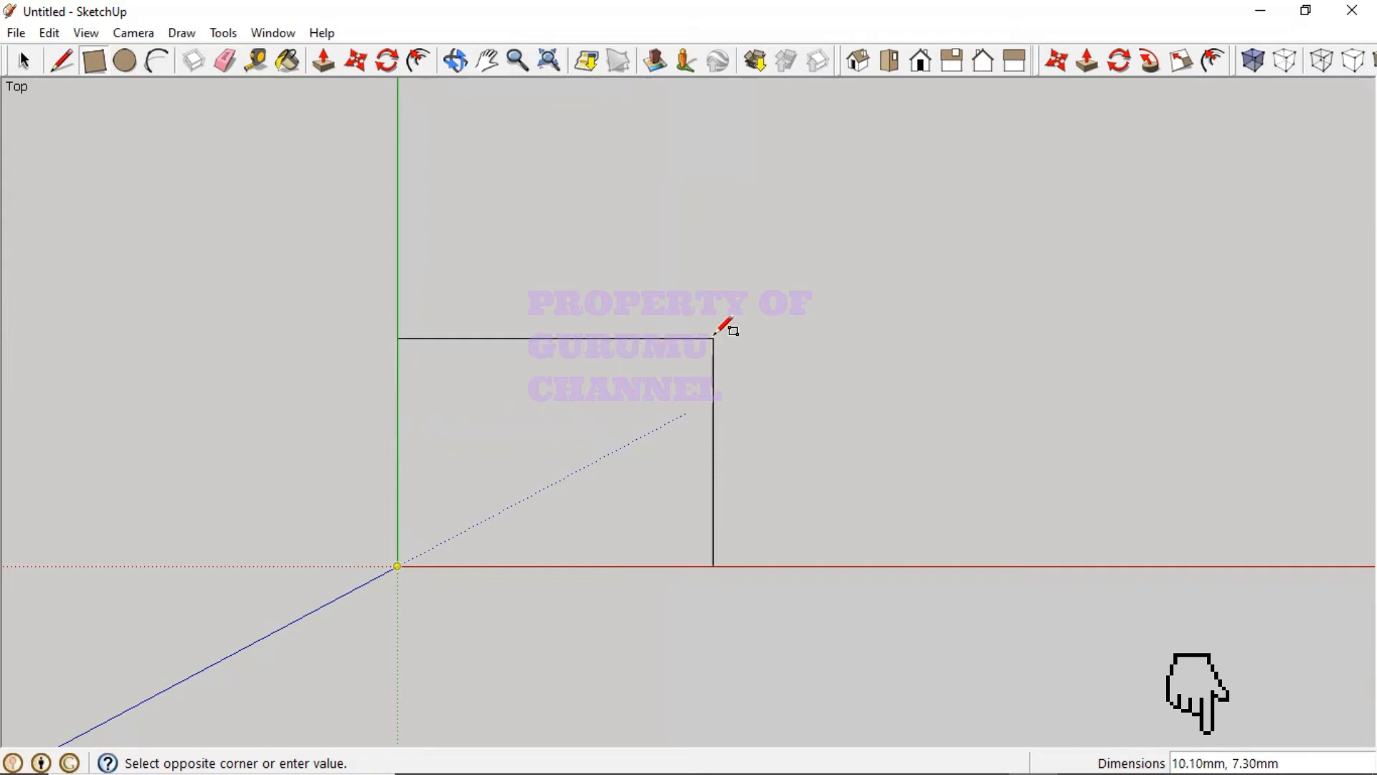
{"action": "scroll", "coordinate": [714, 335], "scroll_direction": "down", "scroll_amount": 5}
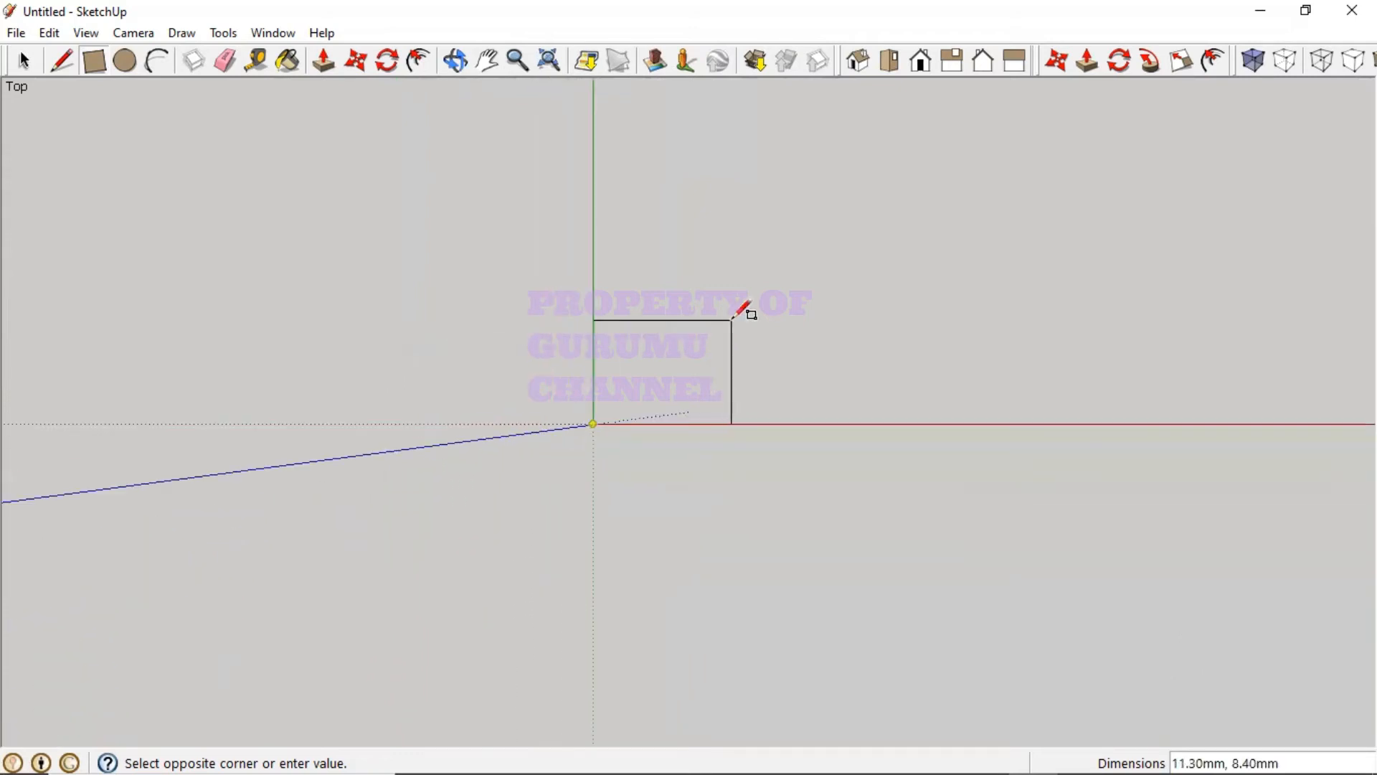
{"action": "scroll", "coordinate": [735, 317], "scroll_direction": "up", "scroll_amount": 2}
{"action": "scroll", "coordinate": [735, 319], "scroll_direction": "down", "scroll_amount": 2}
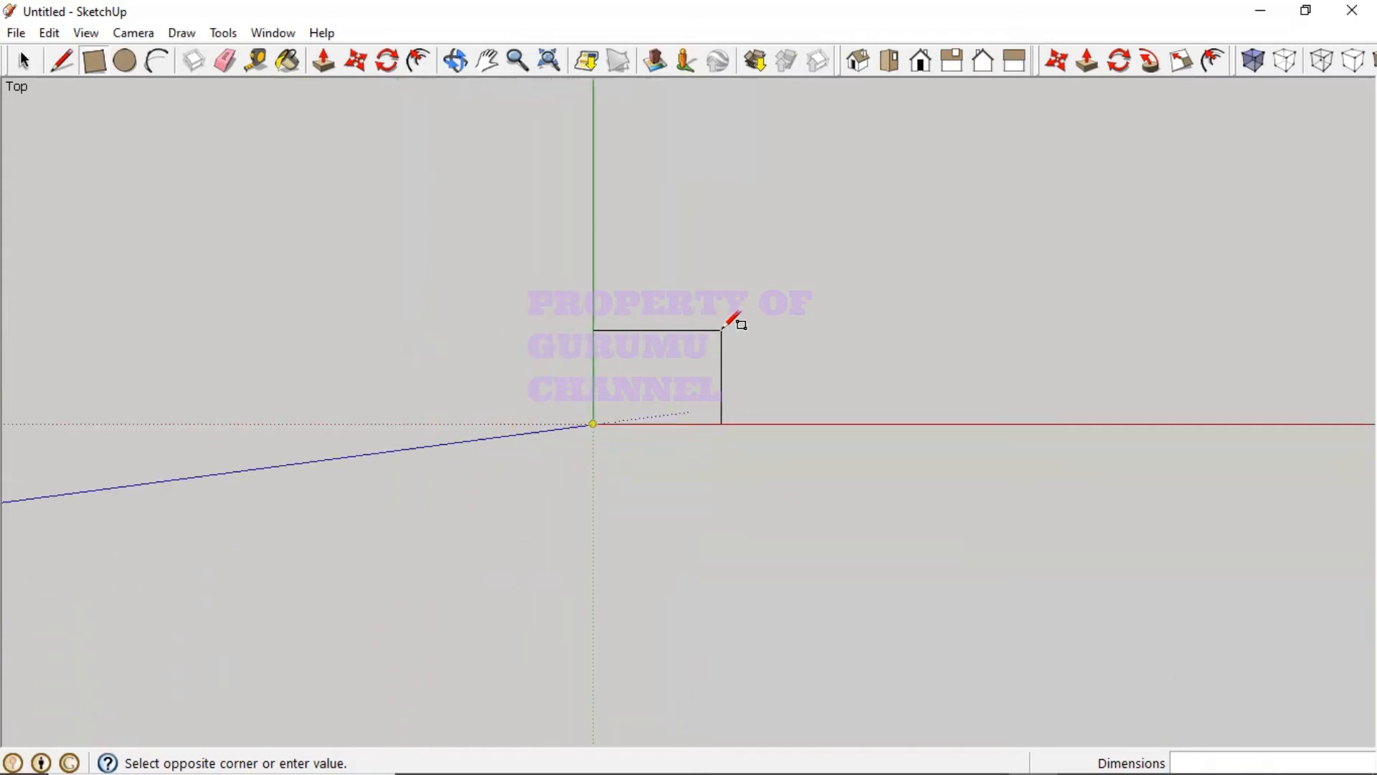
{"action": "scroll", "coordinate": [733, 320], "scroll_direction": "up", "scroll_amount": 2}
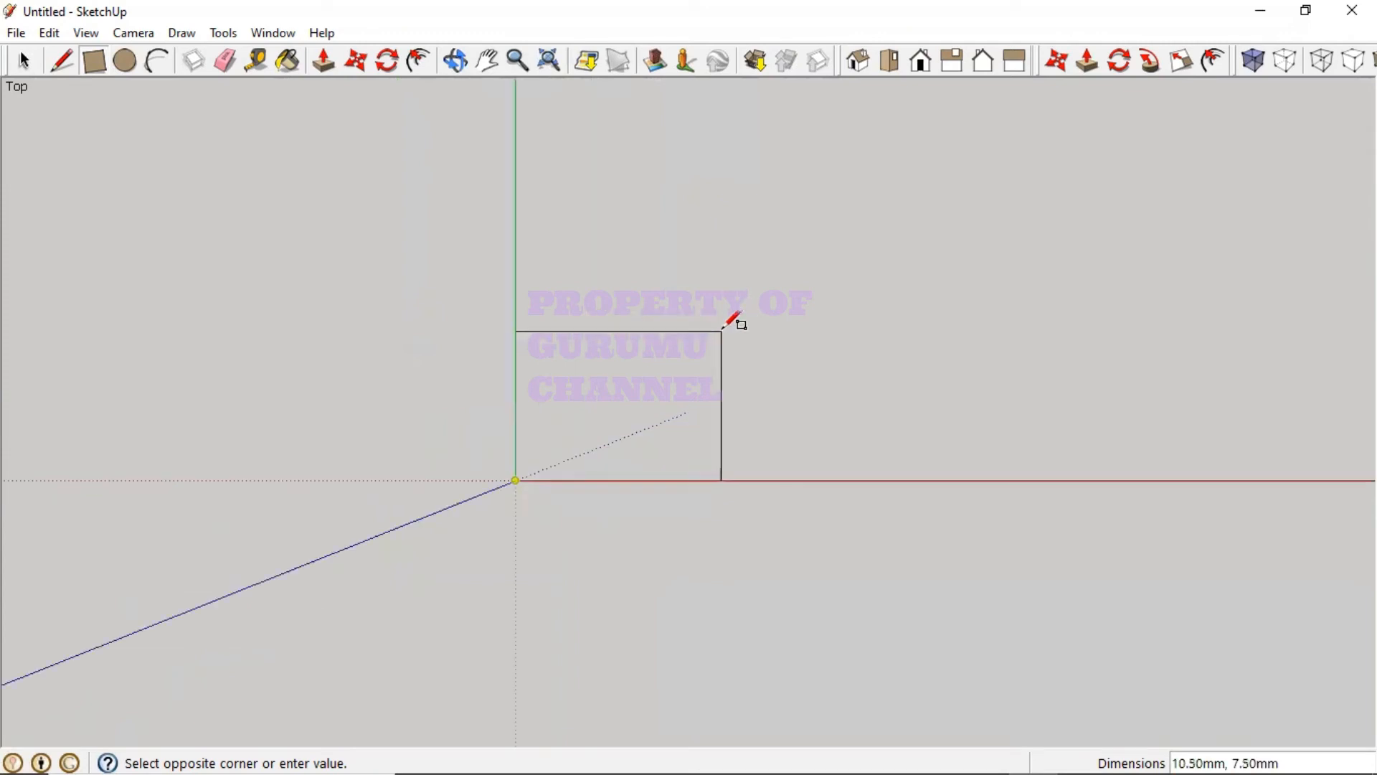
{"action": "scroll", "coordinate": [725, 326], "scroll_direction": "down", "scroll_amount": 1}
{"action": "scroll", "coordinate": [723, 329], "scroll_direction": "down", "scroll_amount": 1}
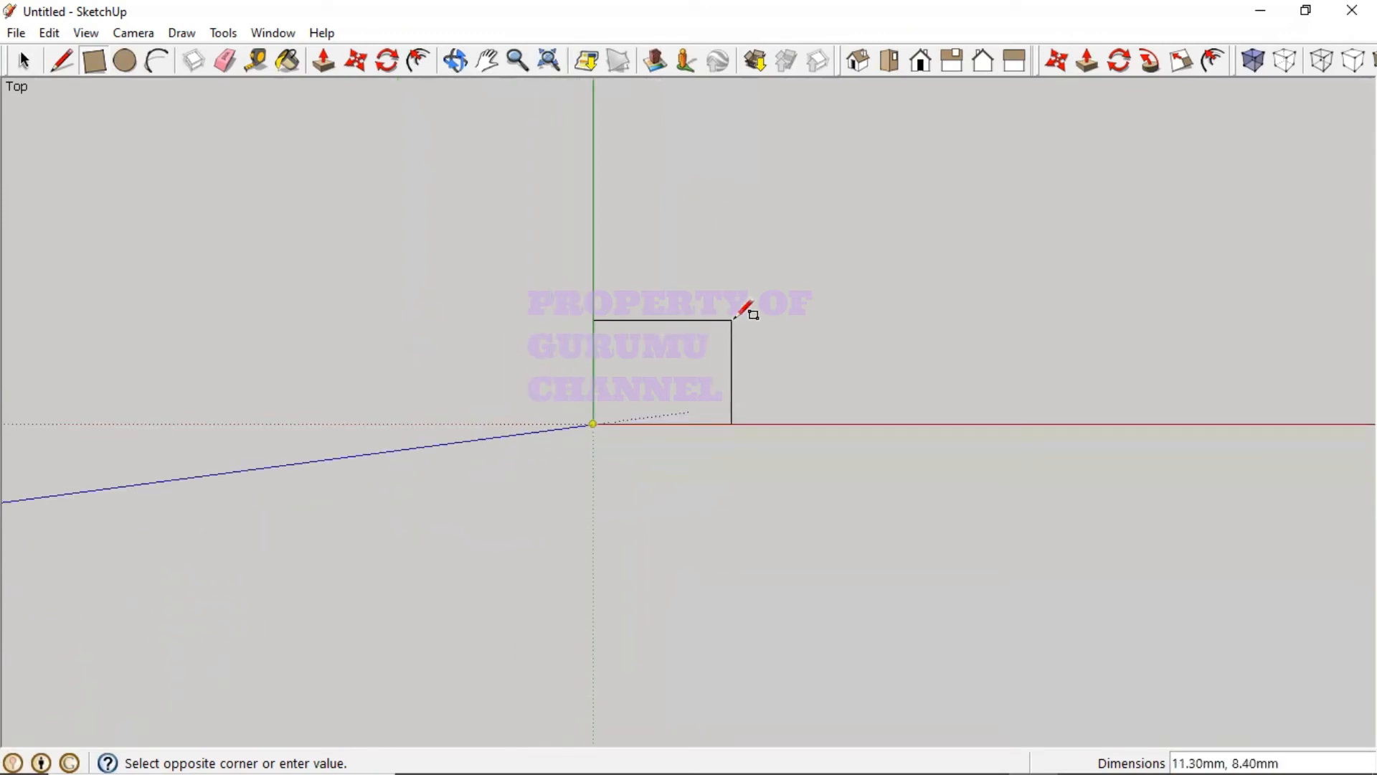
{"action": "scroll", "coordinate": [735, 317], "scroll_direction": "up", "scroll_amount": 2}
{"action": "scroll", "coordinate": [725, 326], "scroll_direction": "down", "scroll_amount": 1}
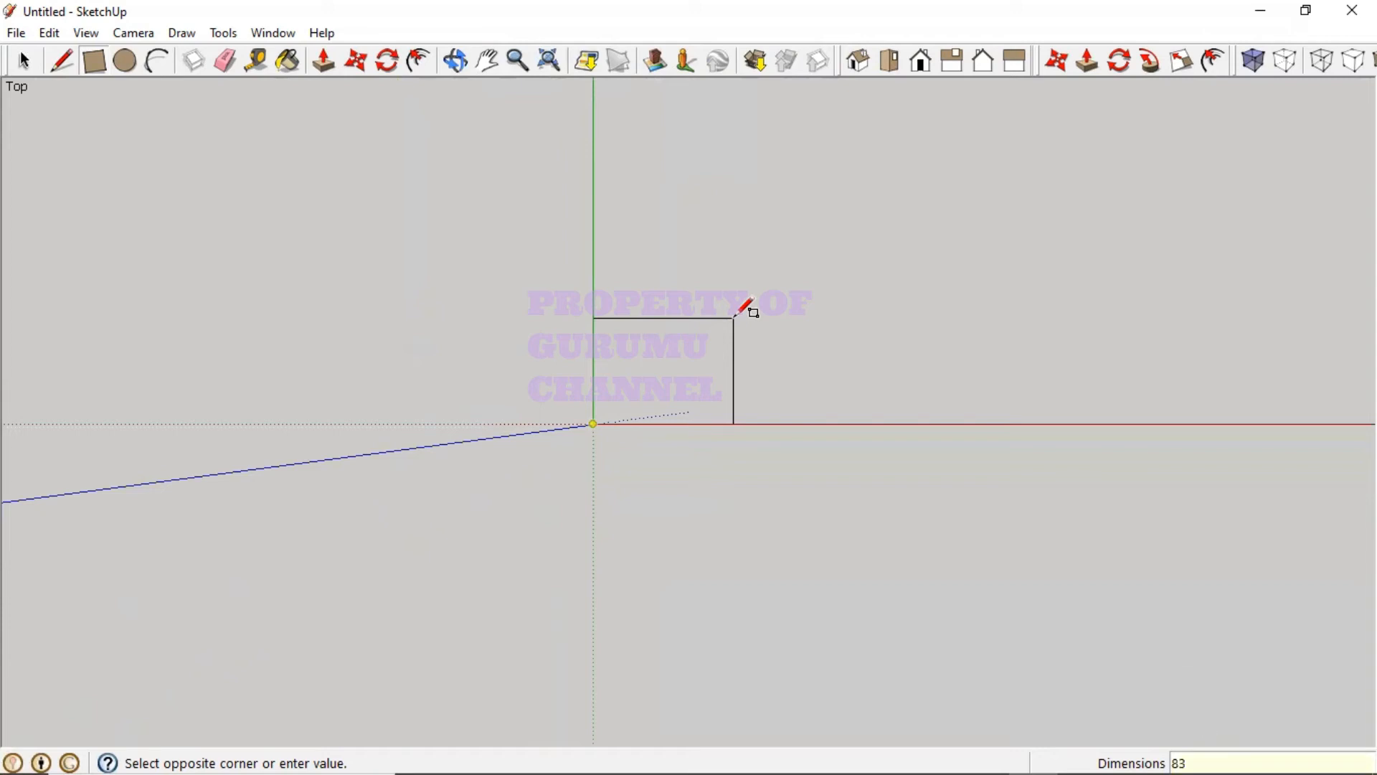
{"action": "type", "text": ","}
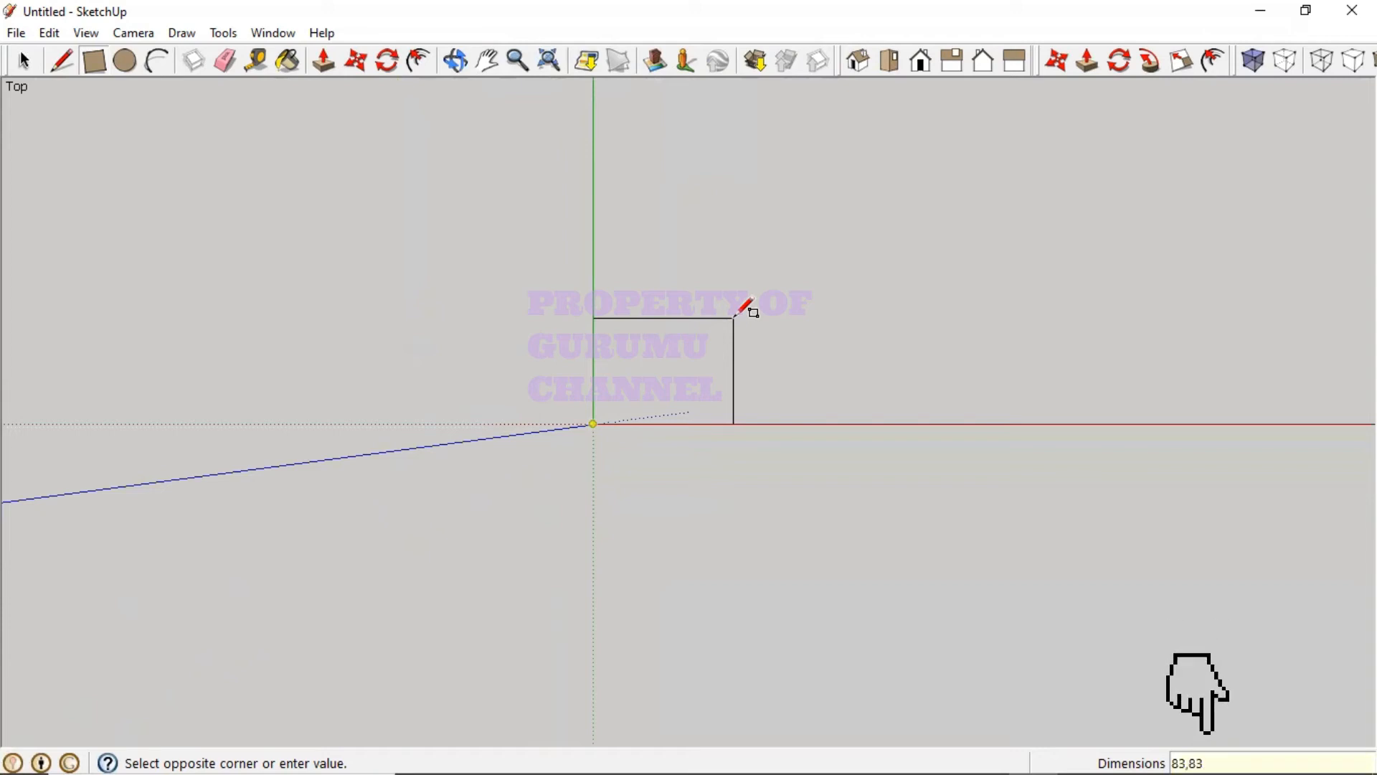
{"action": "type", "text": "83"}
{"action": "key", "text": "Return"}
Step: Frame the whole square in the middle of the Top view
{"action": "scroll", "coordinate": [745, 310], "scroll_direction": "down", "scroll_amount": 4}
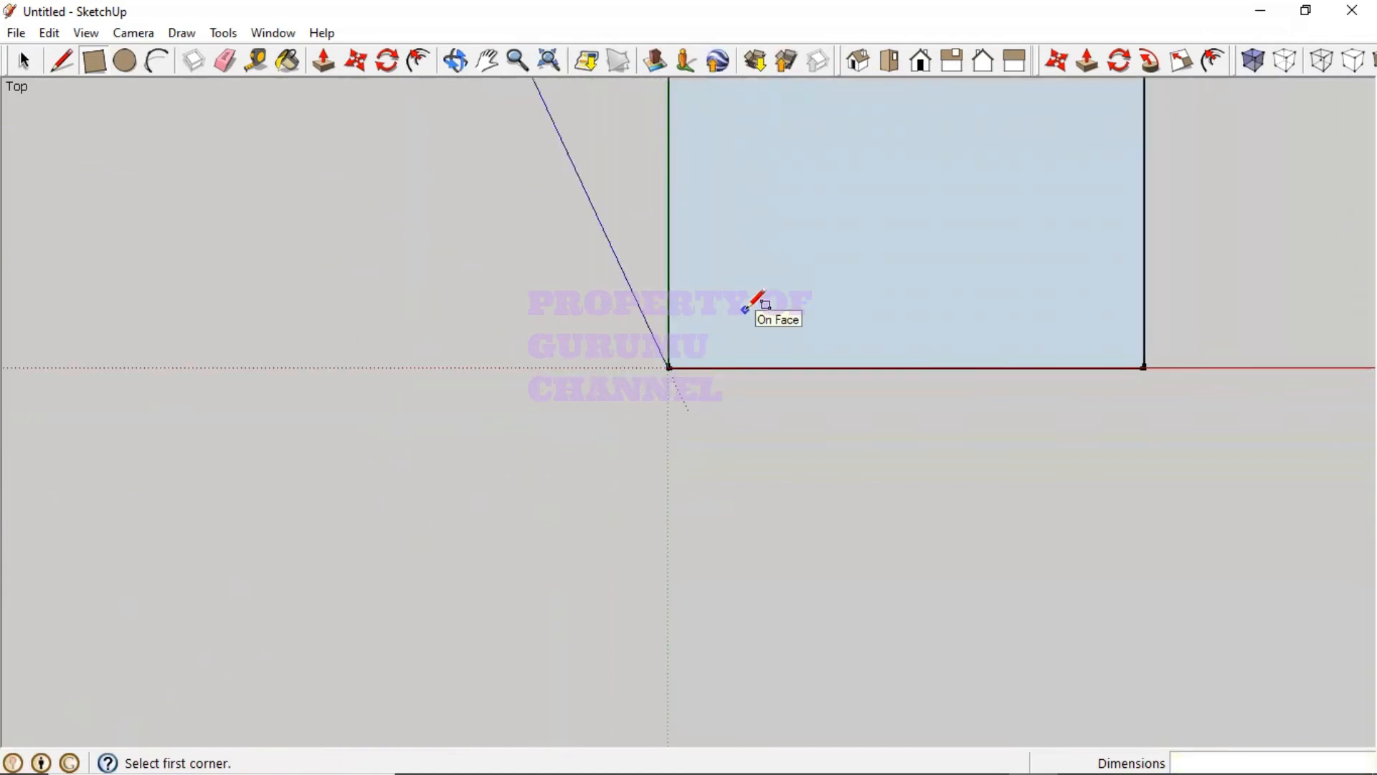
{"action": "left_click", "coordinate": [487, 60]}
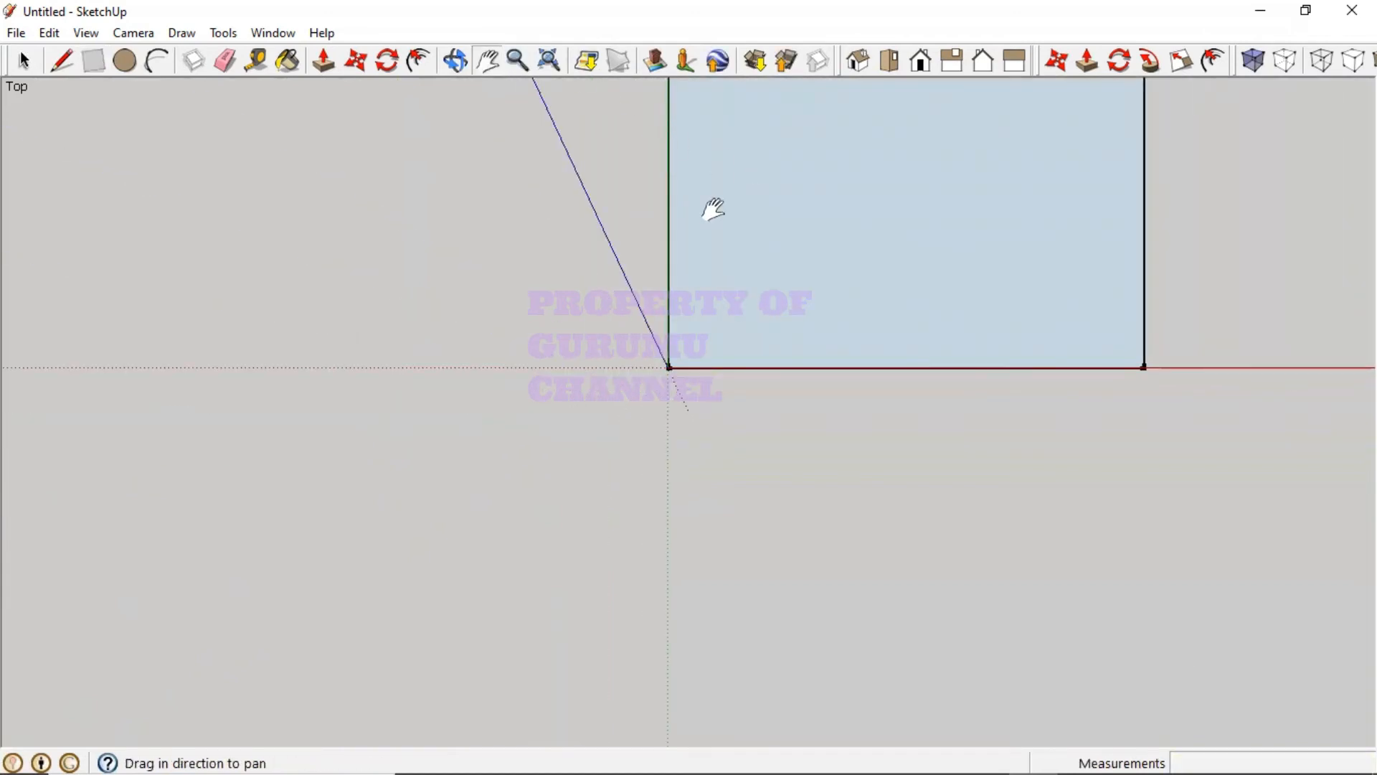
{"action": "left_click_drag", "start_coordinate": [710, 211], "coordinate": [573, 414]}
{"action": "scroll", "coordinate": [572, 414], "scroll_direction": "down", "scroll_amount": 1}
{"action": "scroll", "coordinate": [440, 409], "scroll_direction": "up", "scroll_amount": 2}
{"action": "scroll", "coordinate": [434, 409], "scroll_direction": "up", "scroll_amount": 1}
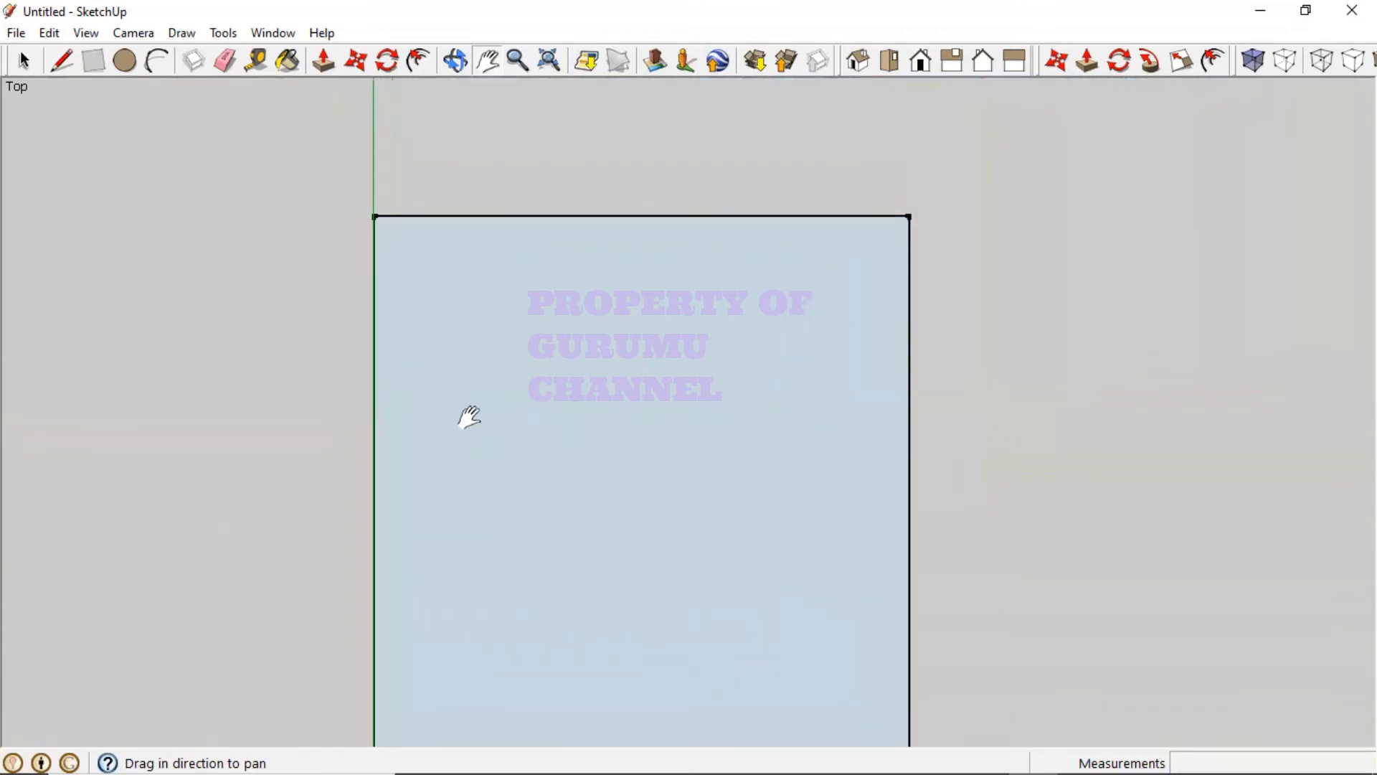
{"action": "scroll", "coordinate": [467, 415], "scroll_direction": "down", "scroll_amount": 2}
{"action": "left_click_drag", "start_coordinate": [470, 419], "coordinate": [523, 416]}
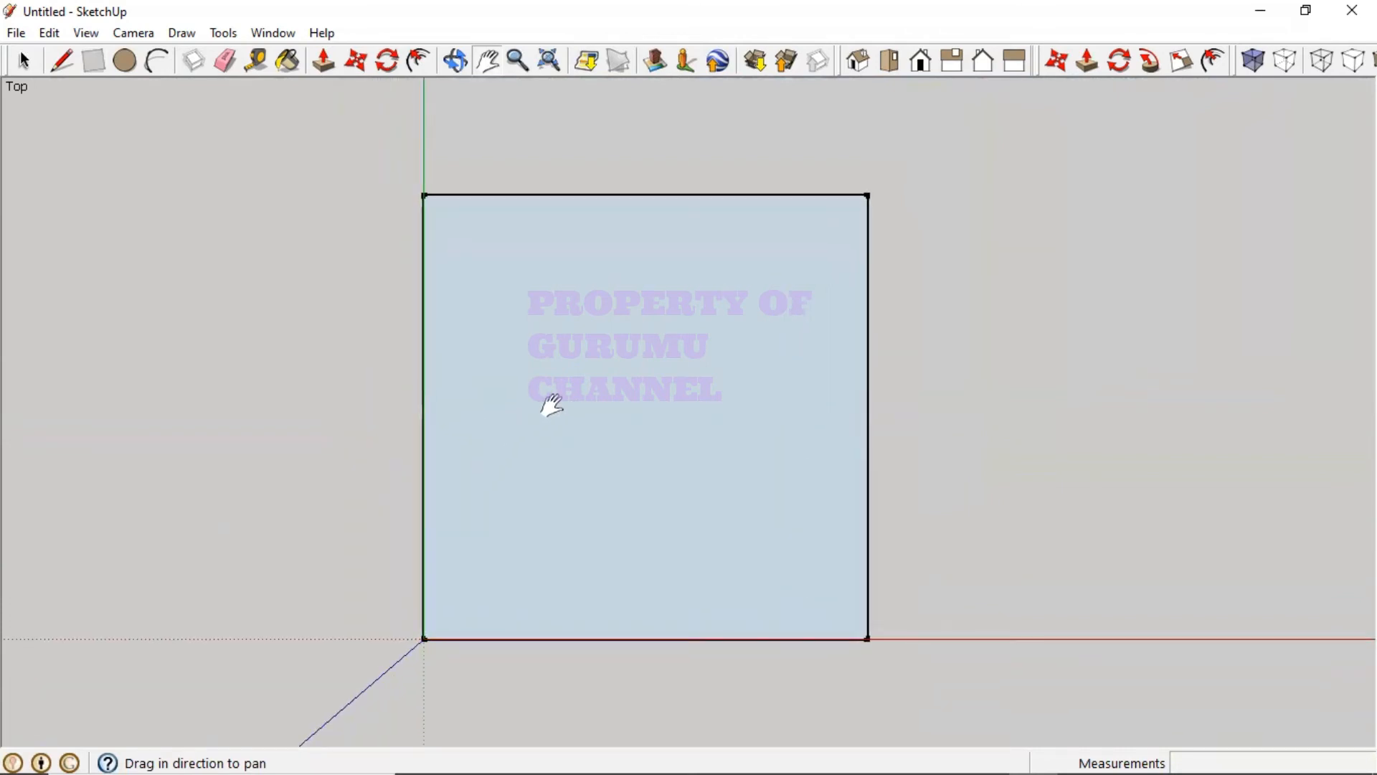
{"action": "scroll", "coordinate": [557, 403], "scroll_direction": "down", "scroll_amount": 1}
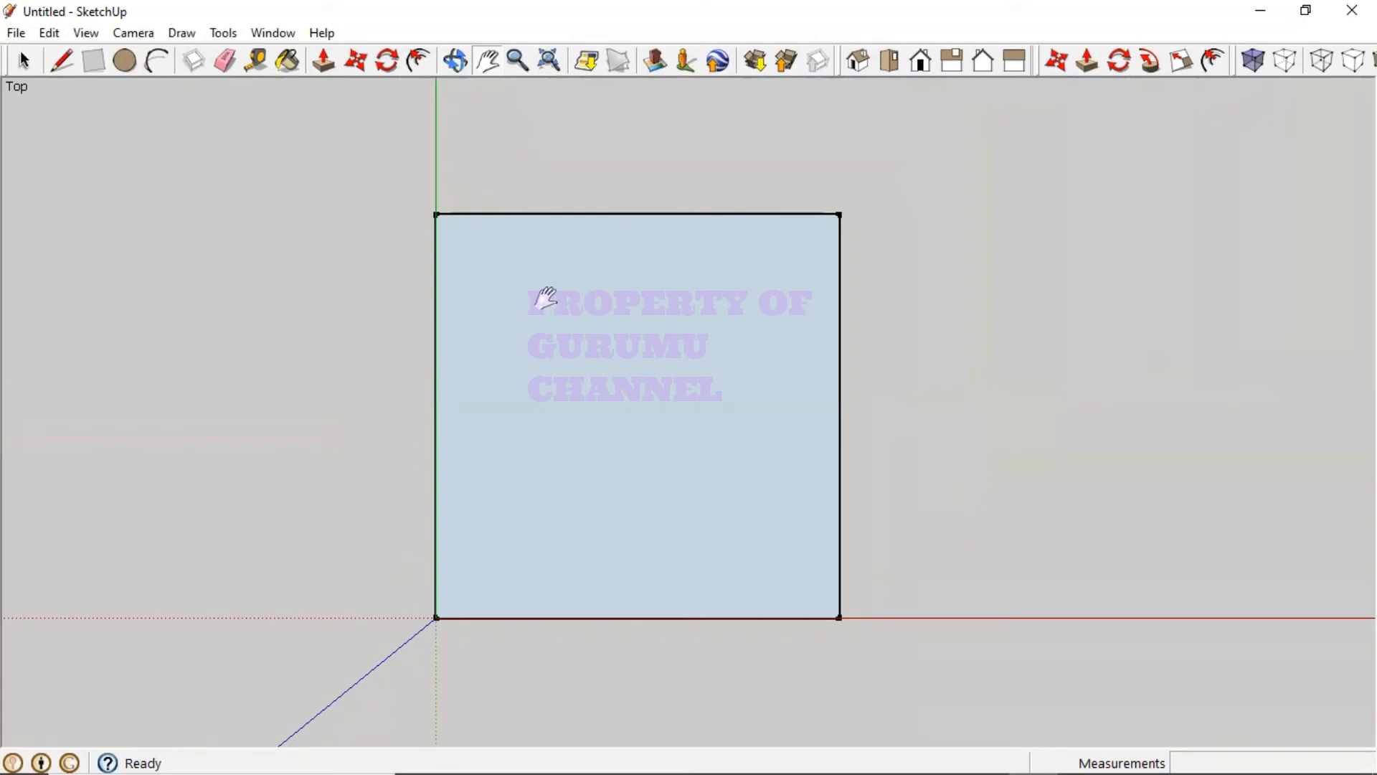
Step: Orbit from the Top view to a low perspective view of the square, close enough to fill the view
{"action": "key", "text": "o"}
{"action": "left_click_drag", "start_coordinate": [593, 347], "coordinate": [538, 163]}
{"action": "left_click_drag", "start_coordinate": [593, 424], "coordinate": [502, 198]}
{"action": "left_click_drag", "start_coordinate": [658, 538], "coordinate": [599, 388]}
{"action": "key", "text": "h"}
{"action": "scroll", "coordinate": [565, 387], "scroll_direction": "up", "scroll_amount": 10}
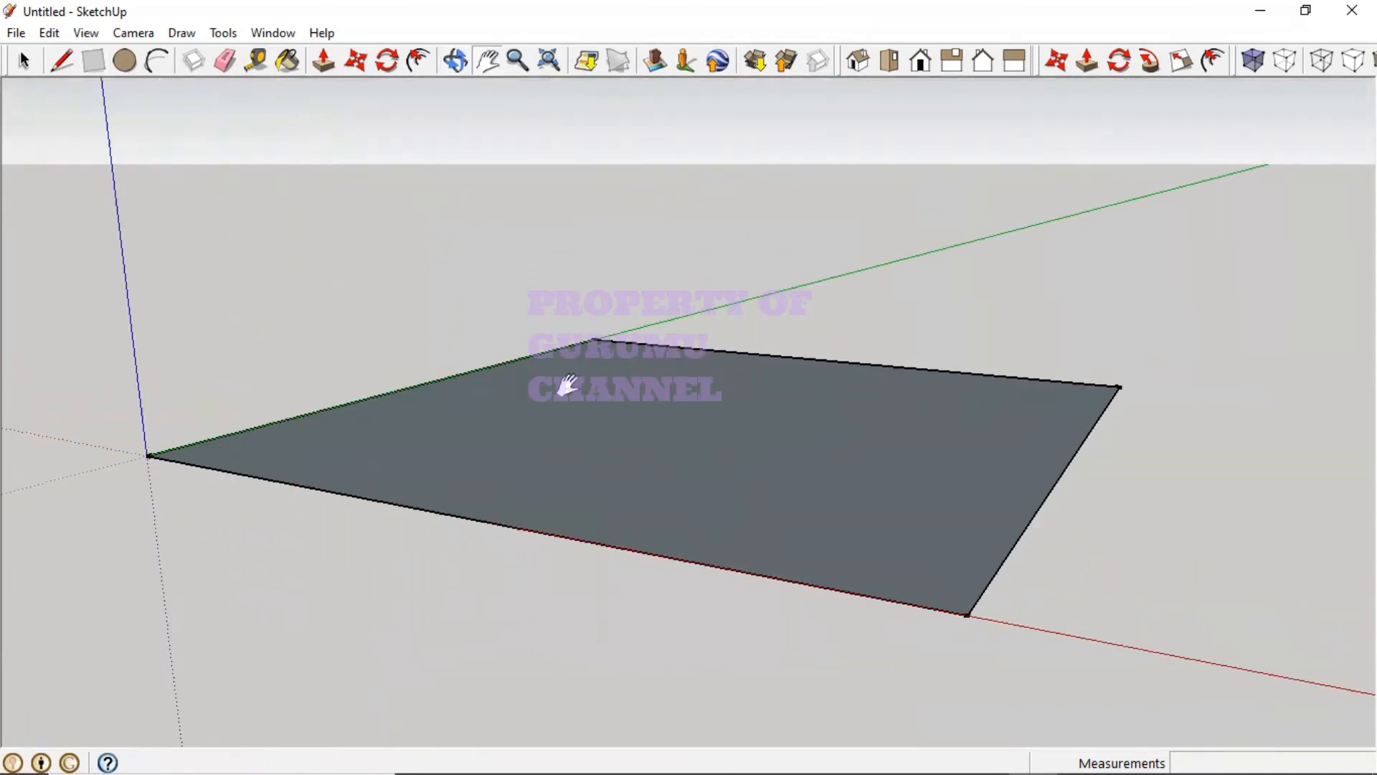
{"action": "scroll", "coordinate": [566, 388], "scroll_direction": "down", "scroll_amount": 4}
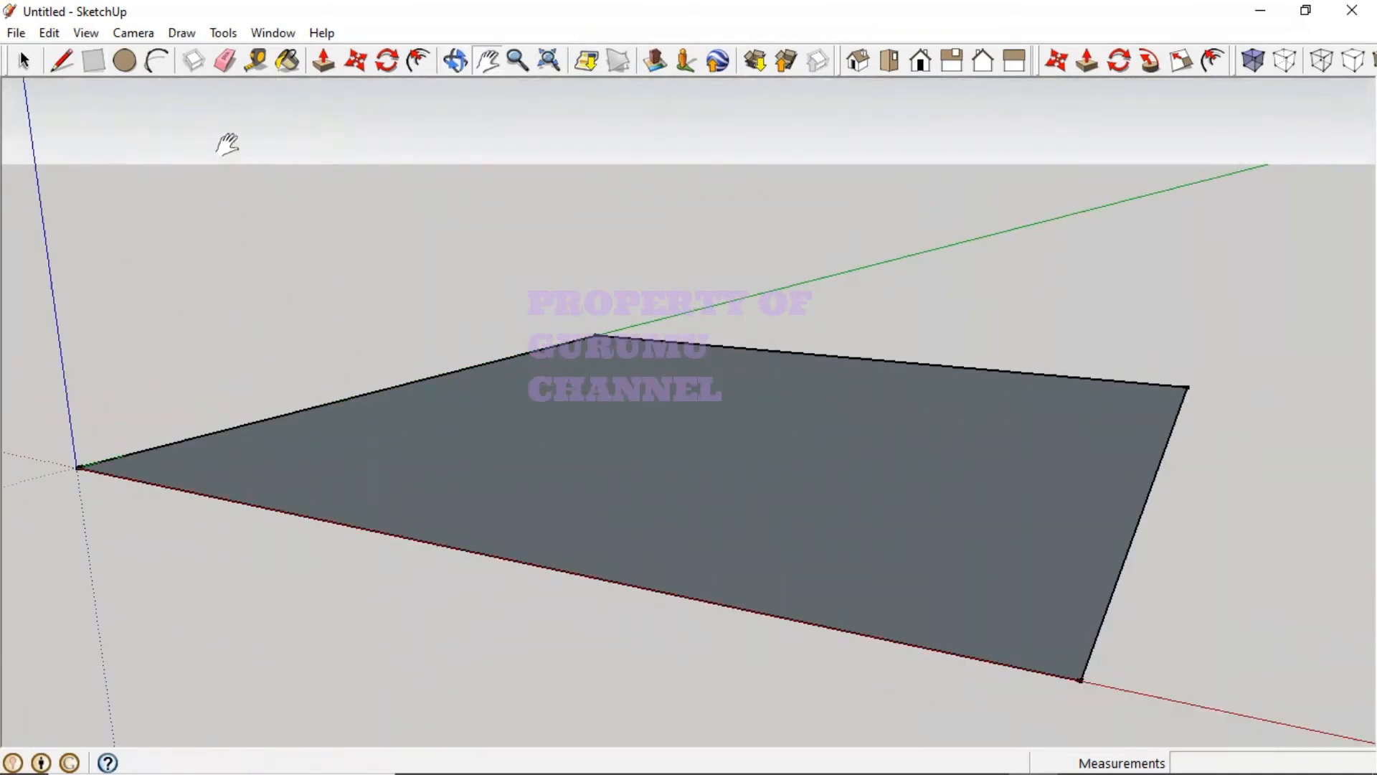
Step: Push/Pull the square's face upward to make a plate 1 mm thick
{"action": "left_click", "coordinate": [329, 70]}
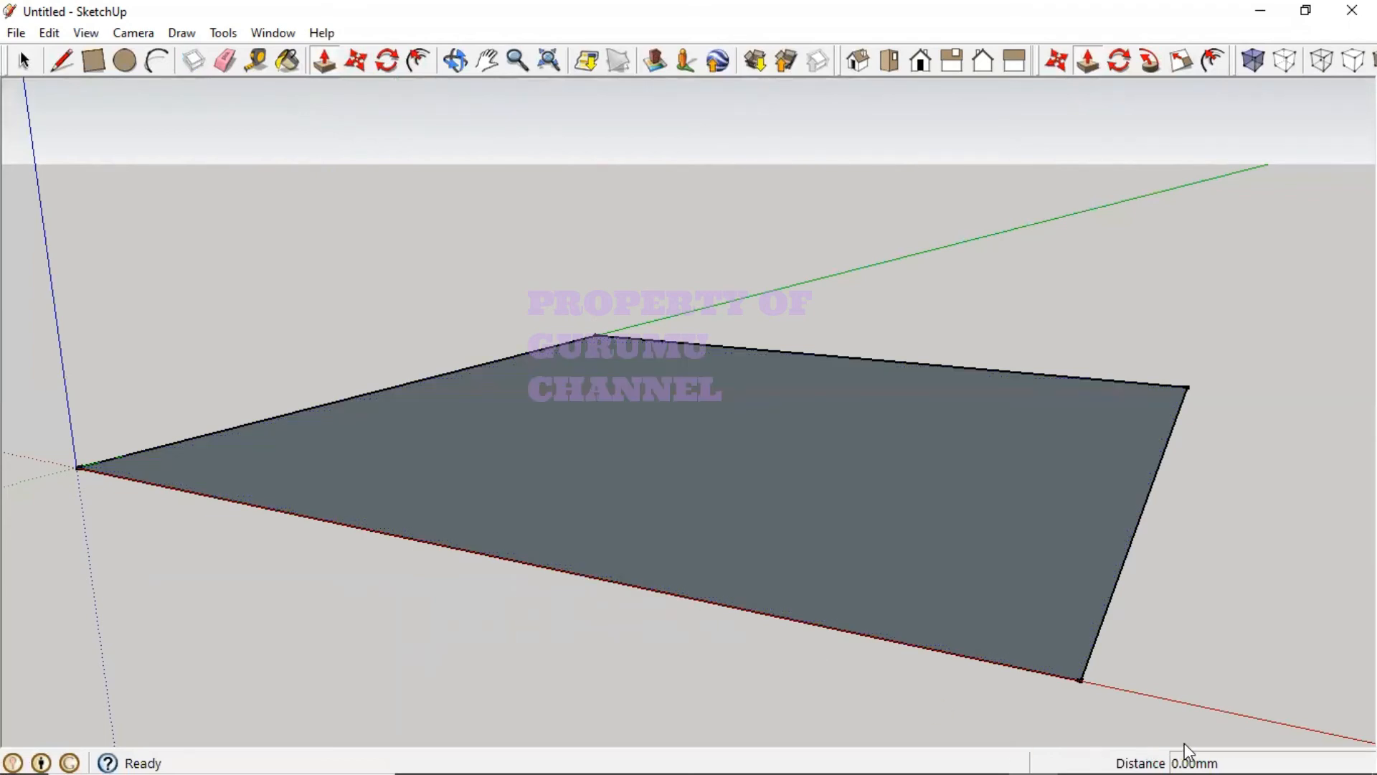
{"action": "left_click", "coordinate": [835, 558]}
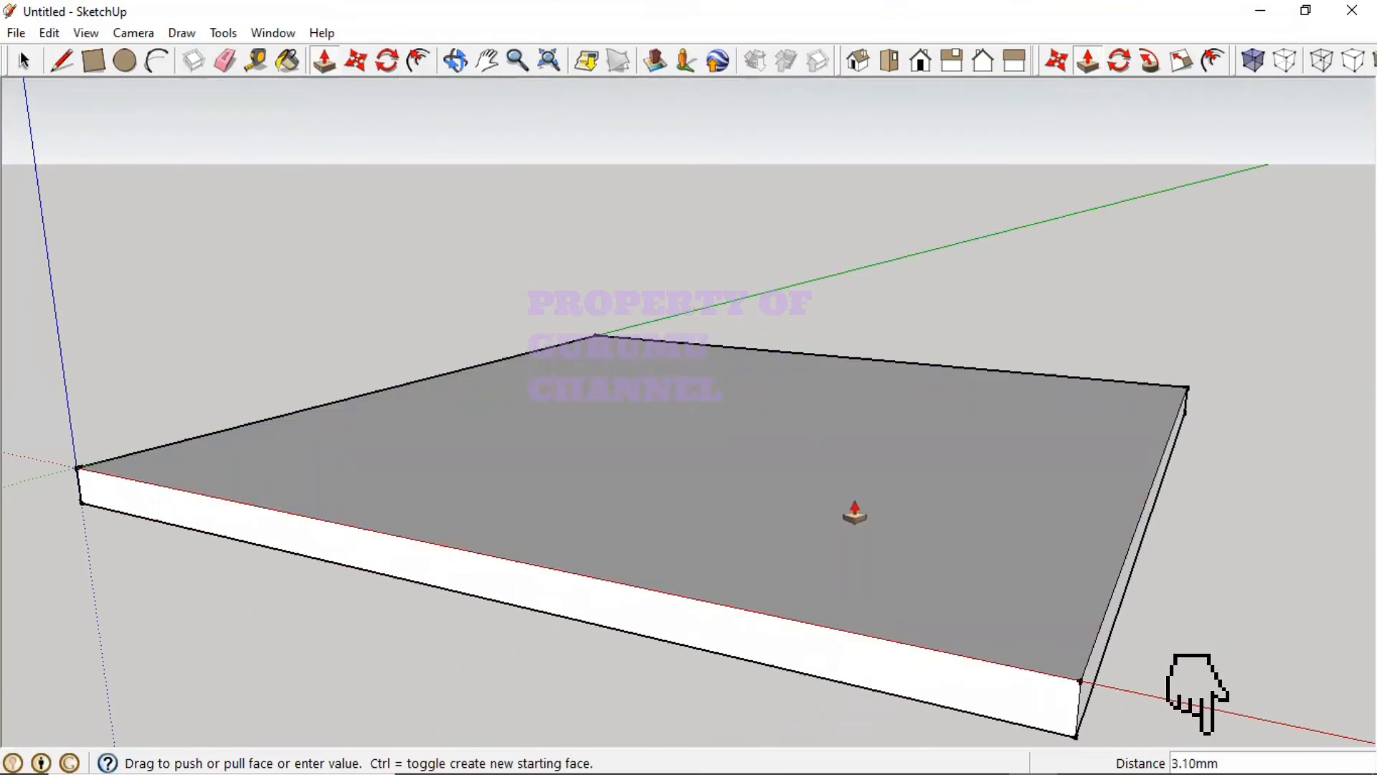
{"action": "left_click", "coordinate": [854, 507]}
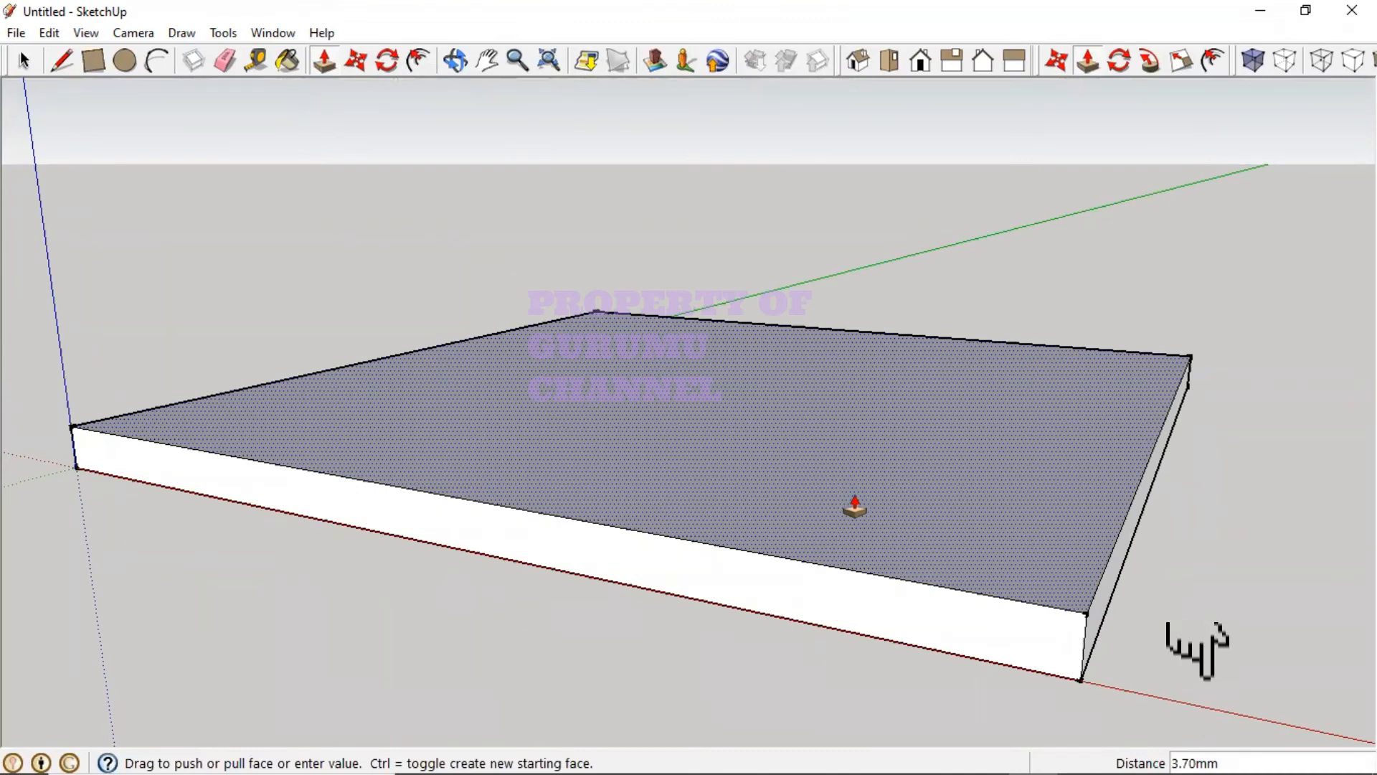
{"action": "type", "text": "10.4"}
{"action": "key", "text": "Return"}
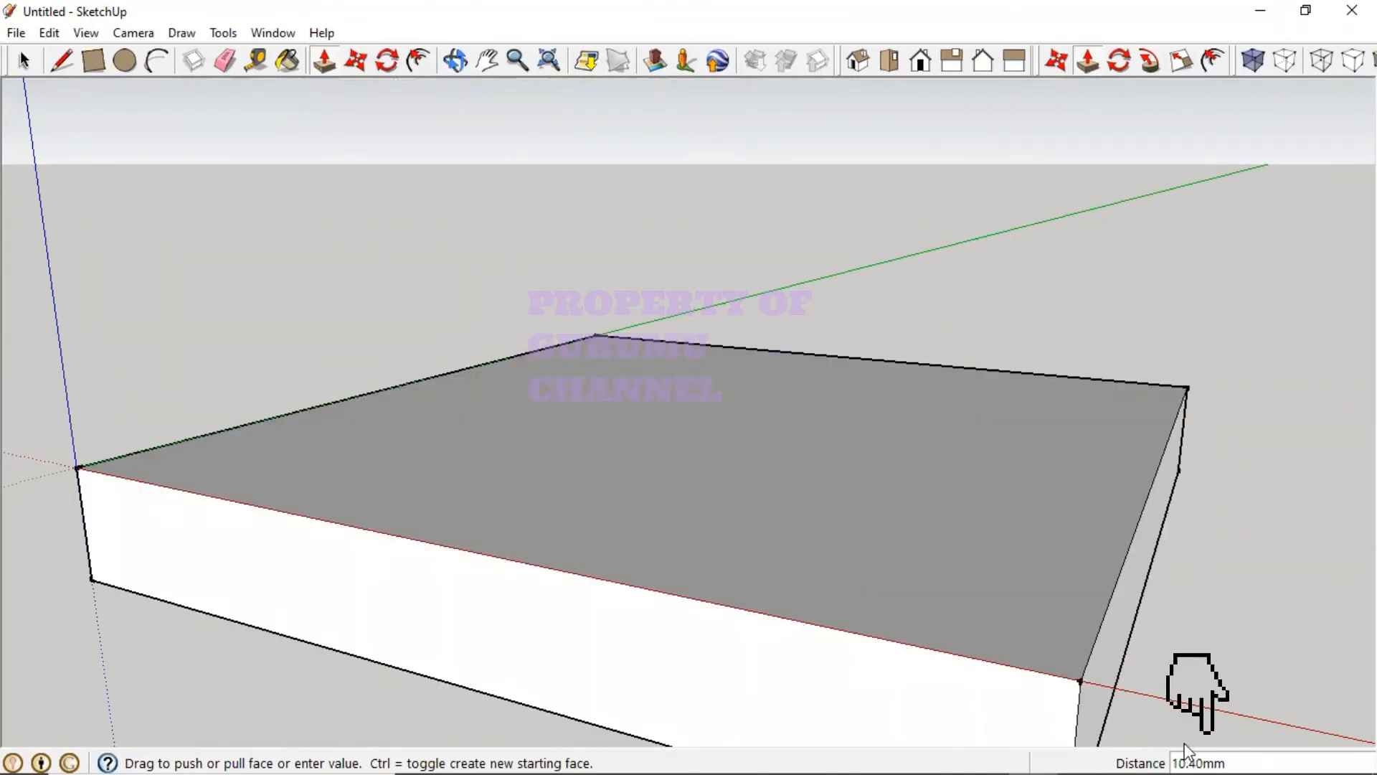
{"action": "key", "text": "ctrl+z"}
{"action": "left_click", "coordinate": [975, 572]}
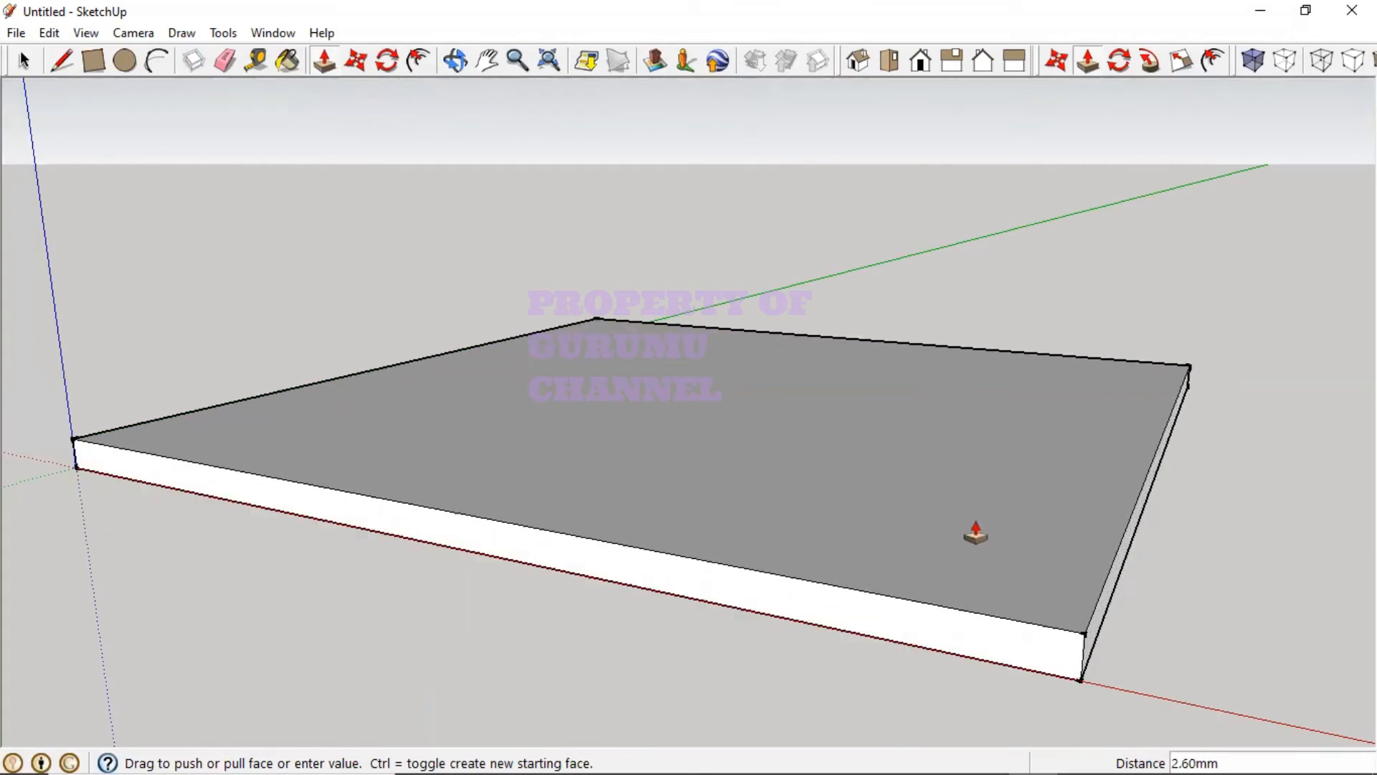
{"action": "type", "text": "1"}
{"action": "key", "text": "Return"}
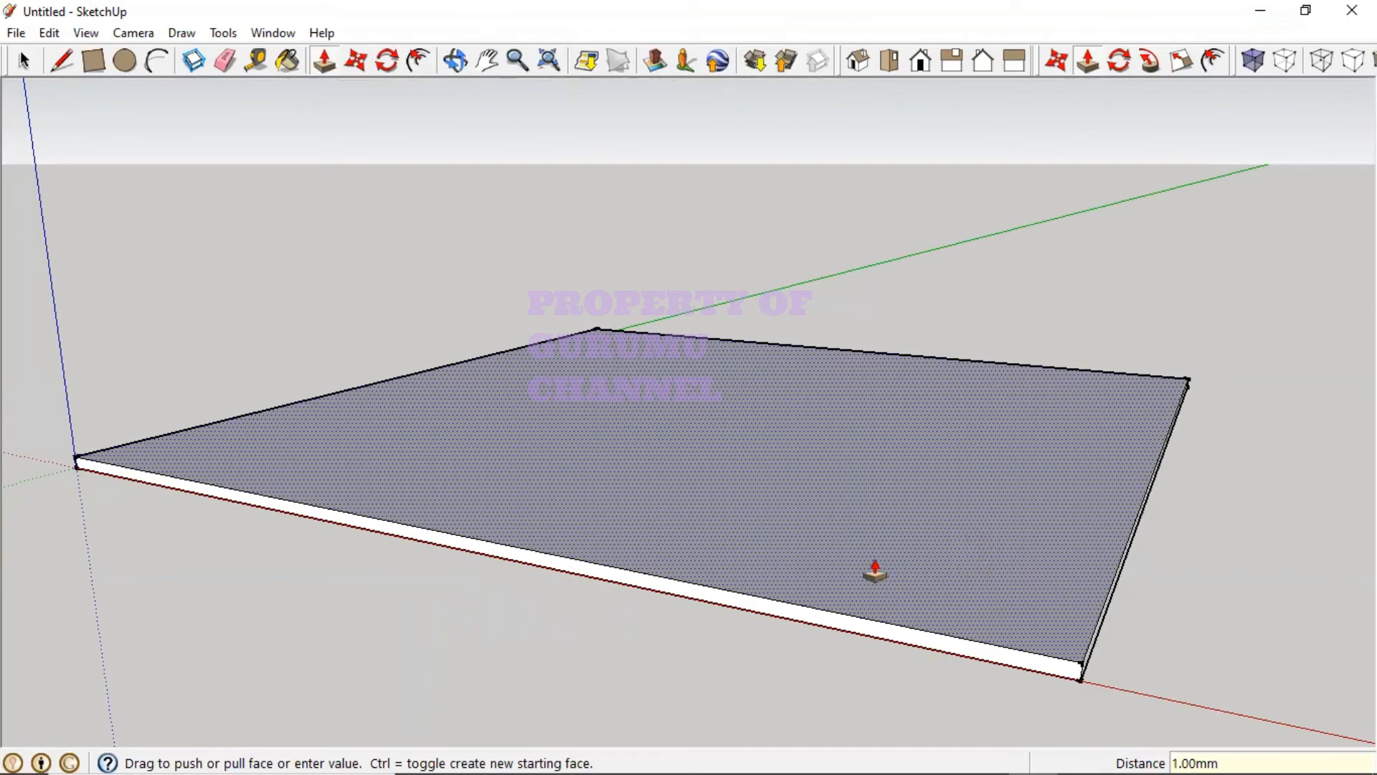
Step: Measure the plate's thickness and along its two top edges from the corner on the red axis with the Tape Measure
{"action": "middle_click_drag", "start_coordinate": [1030, 600], "coordinate": [975, 538]}
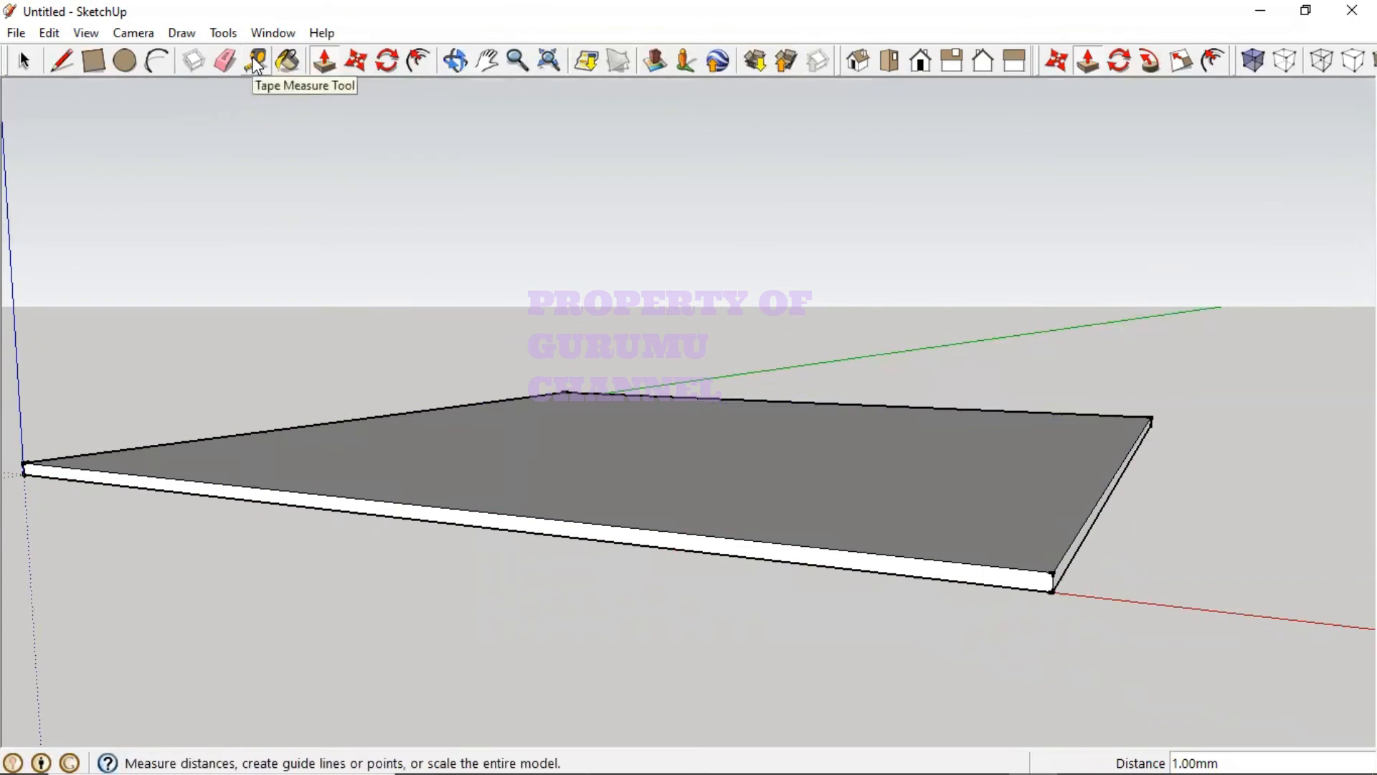
{"action": "left_click", "coordinate": [256, 64]}
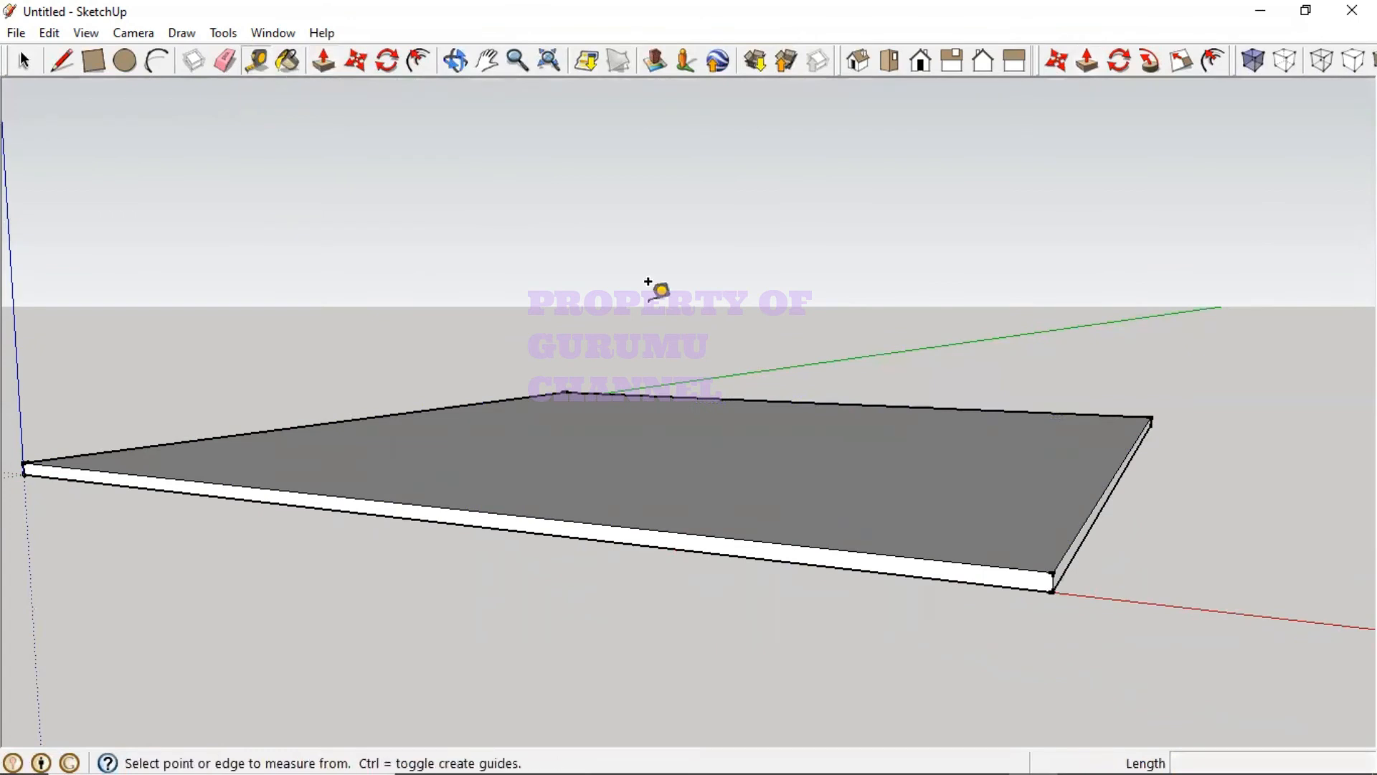
{"action": "left_click", "coordinate": [1051, 578]}
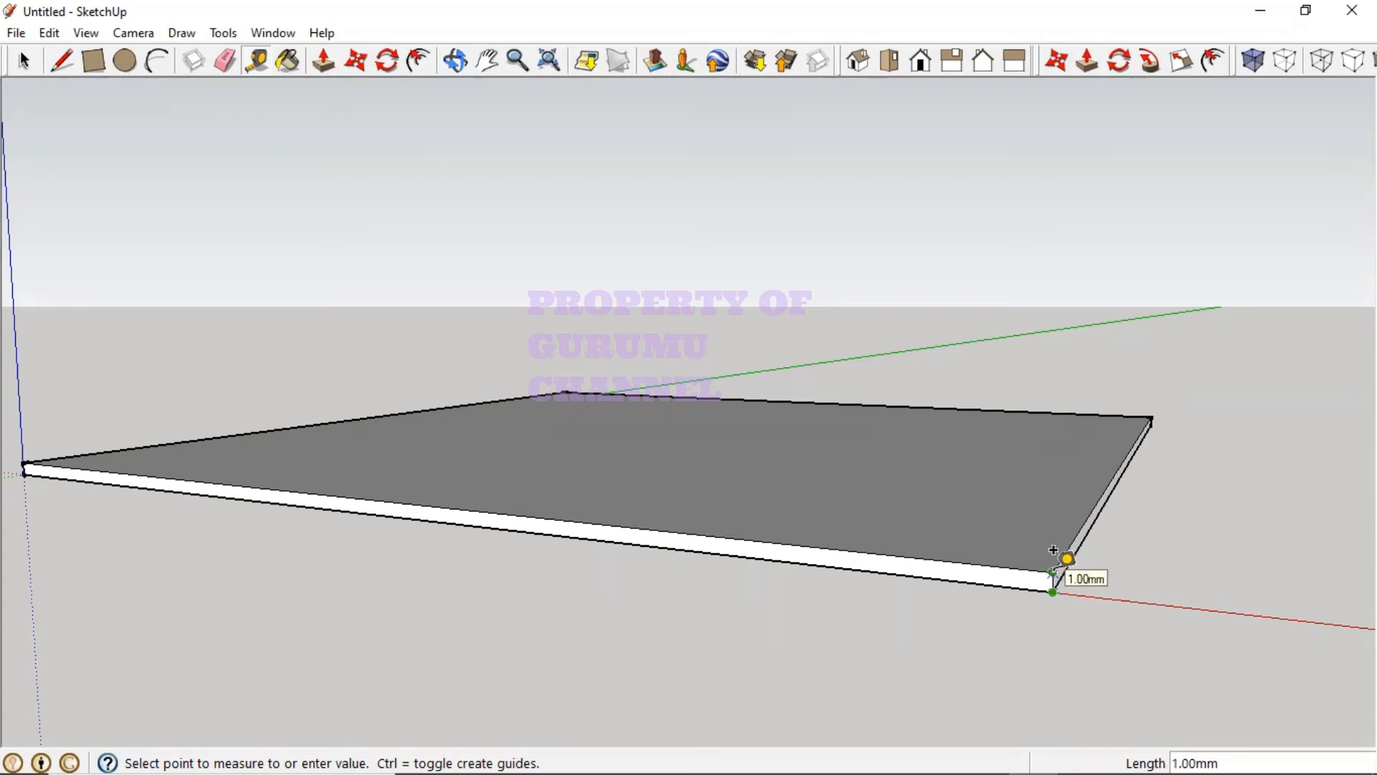
{"action": "left_click", "coordinate": [1053, 550]}
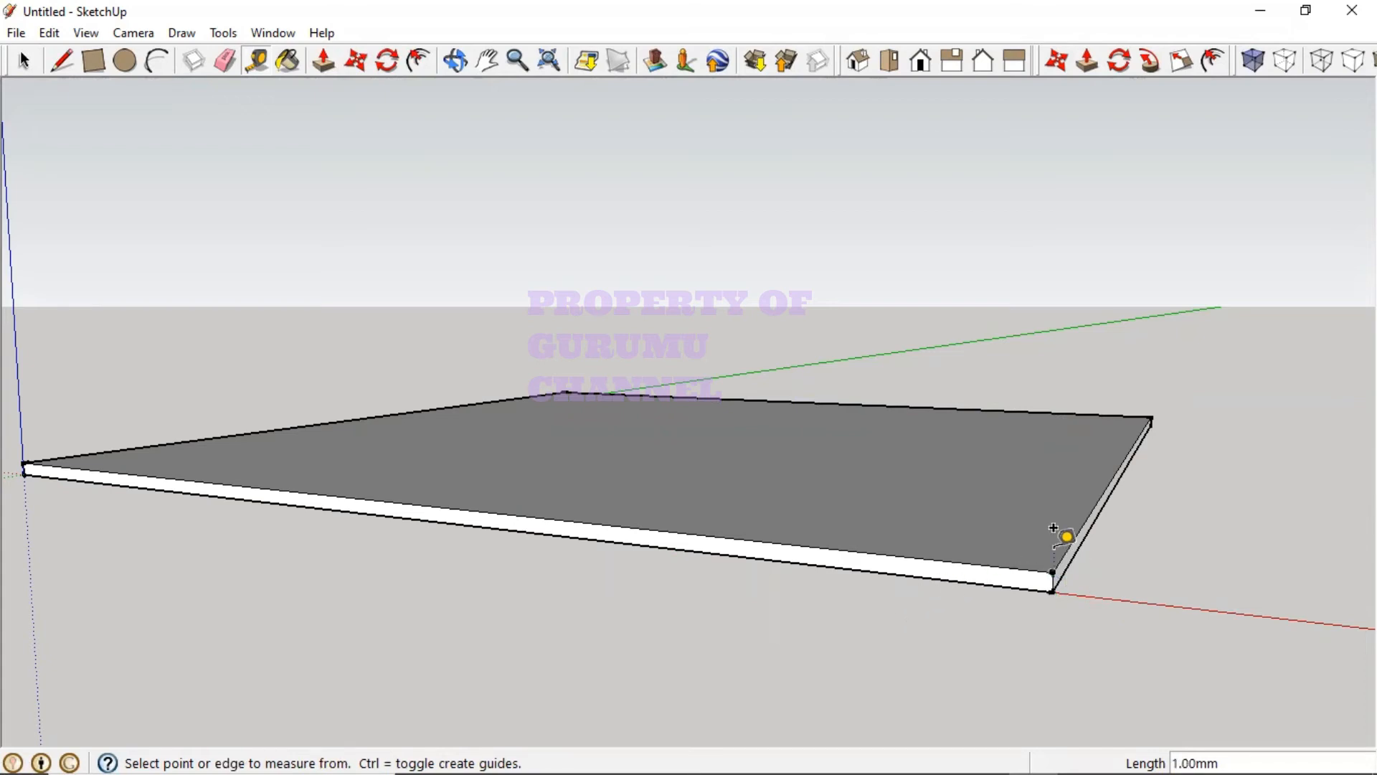
{"action": "left_click", "coordinate": [1053, 570]}
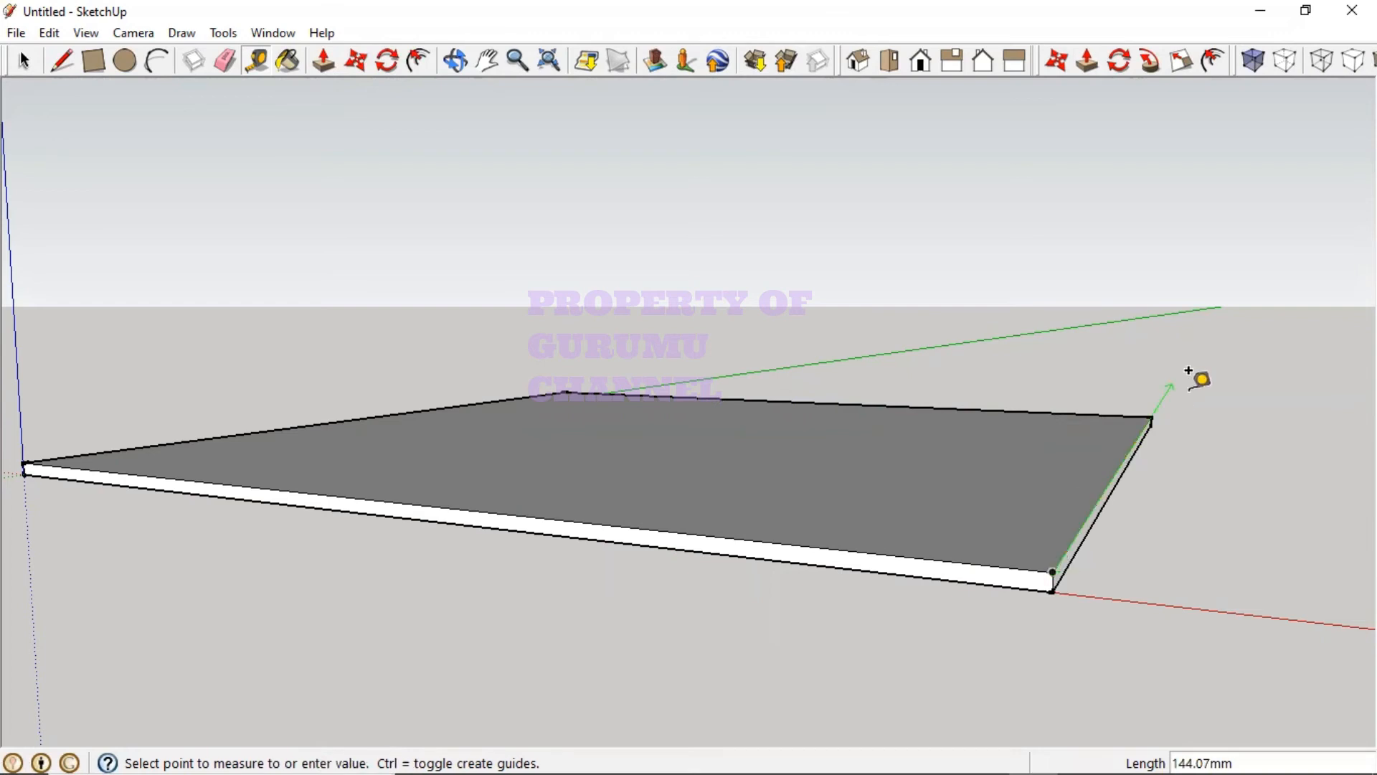
{"action": "left_click", "coordinate": [1152, 416]}
{"action": "left_click", "coordinate": [1048, 554]}
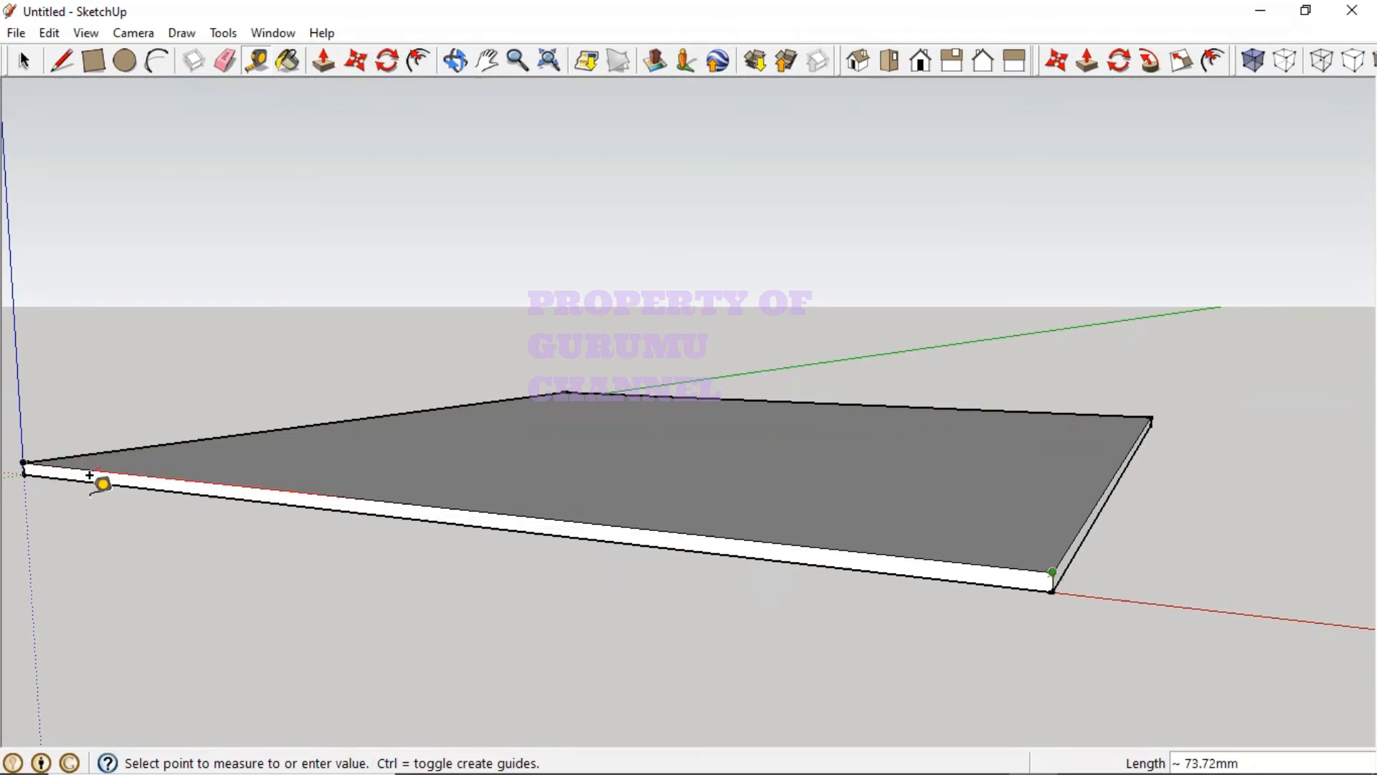
{"action": "left_click", "coordinate": [433, 518]}
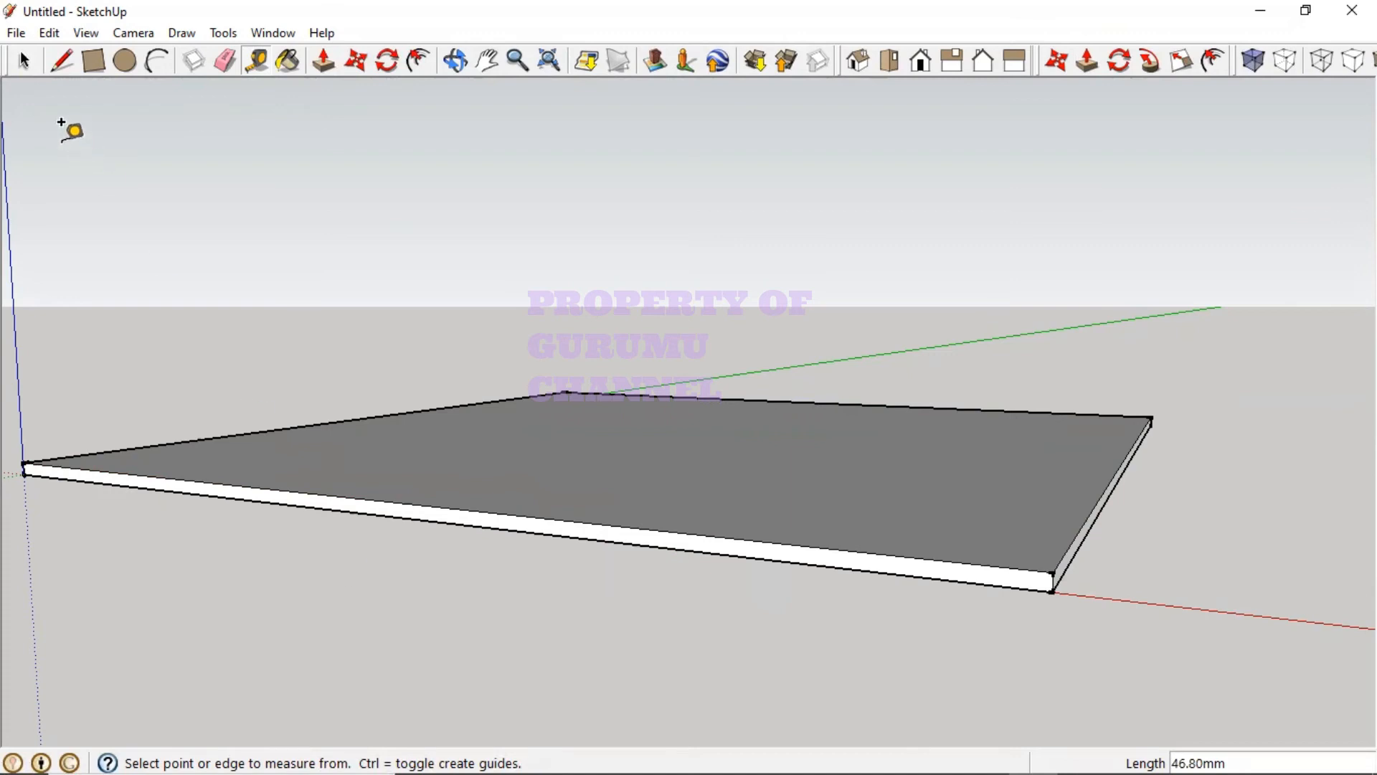
Step: Start the Paint Bucket and browse the material collections, opening Colors
{"action": "left_click", "coordinate": [291, 63]}
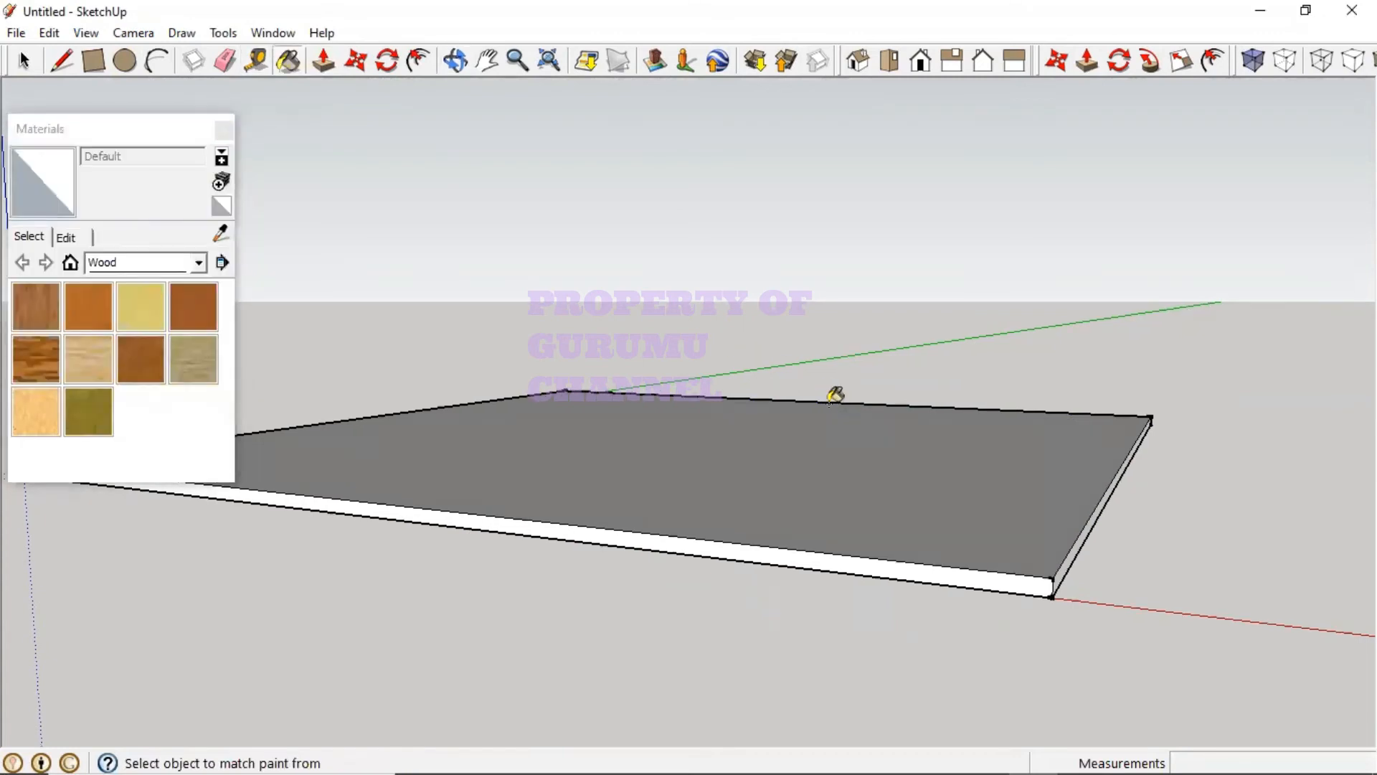
{"action": "mouse_move", "coordinate": [709, 411]}
{"action": "middle_mouse_down"}
{"action": "mouse_move", "coordinate": [646, 402]}
{"action": "mouse_move", "coordinate": [545, 427]}
{"action": "middle_mouse_up"}
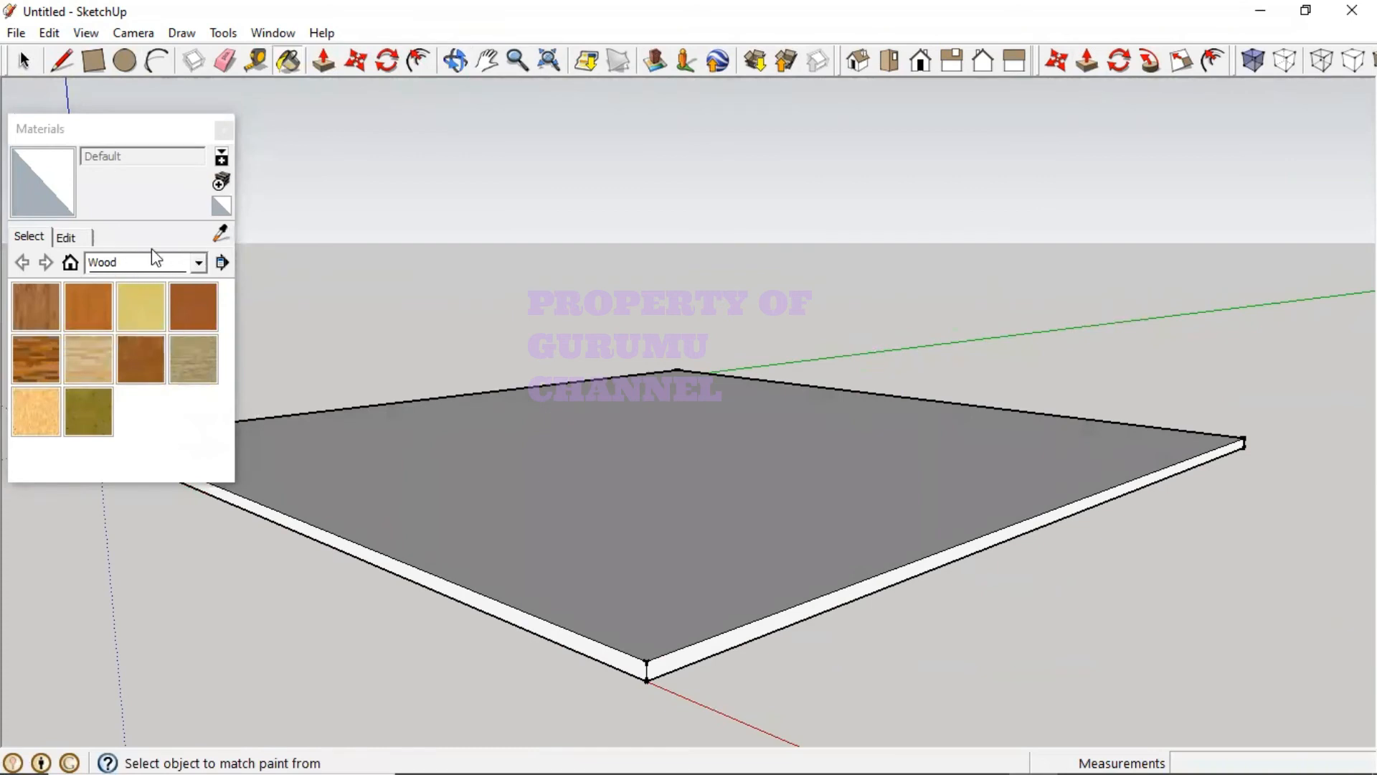
{"action": "left_click", "coordinate": [198, 264]}
{"action": "scroll", "coordinate": [127, 293], "scroll_direction": "up", "scroll_amount": 2}
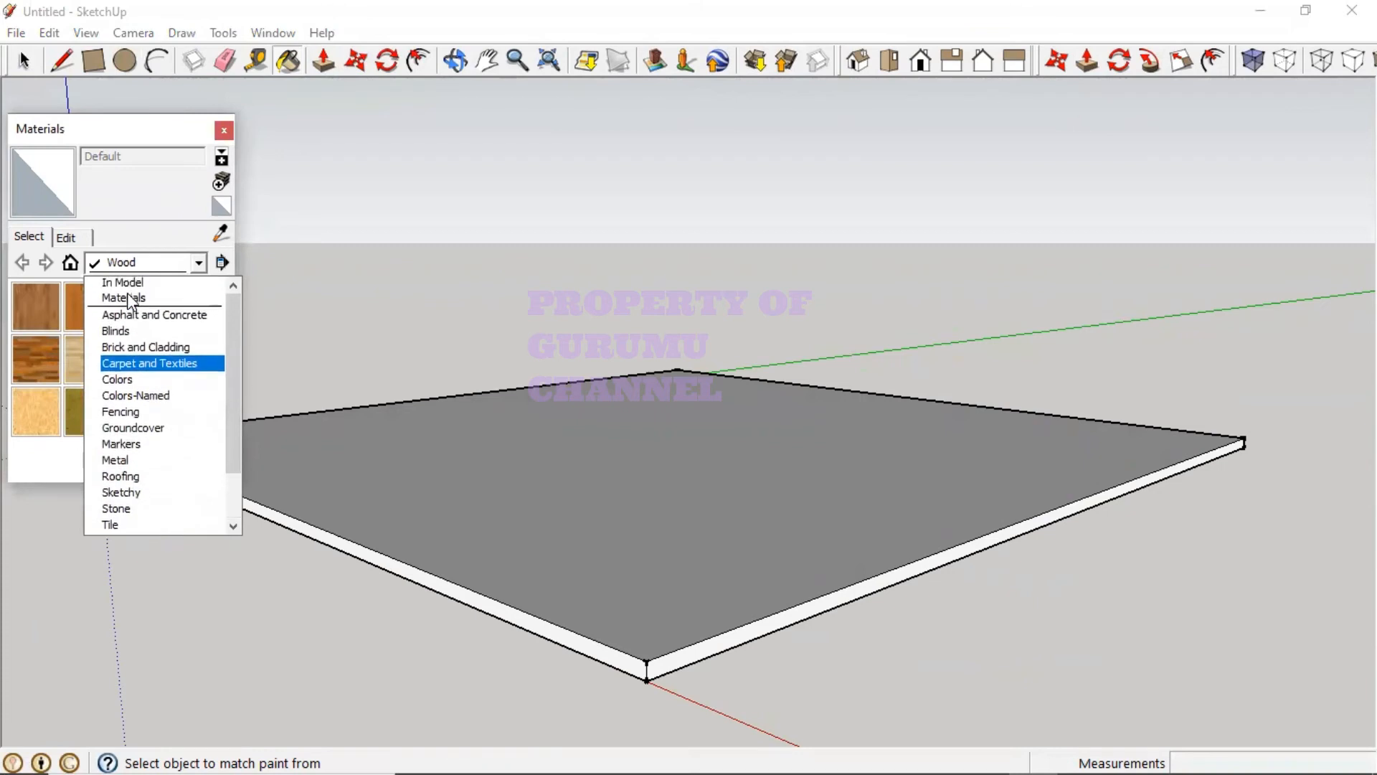
{"action": "scroll", "coordinate": [126, 301], "scroll_direction": "down", "scroll_amount": 1}
{"action": "scroll", "coordinate": [133, 323], "scroll_direction": "down", "scroll_amount": 1}
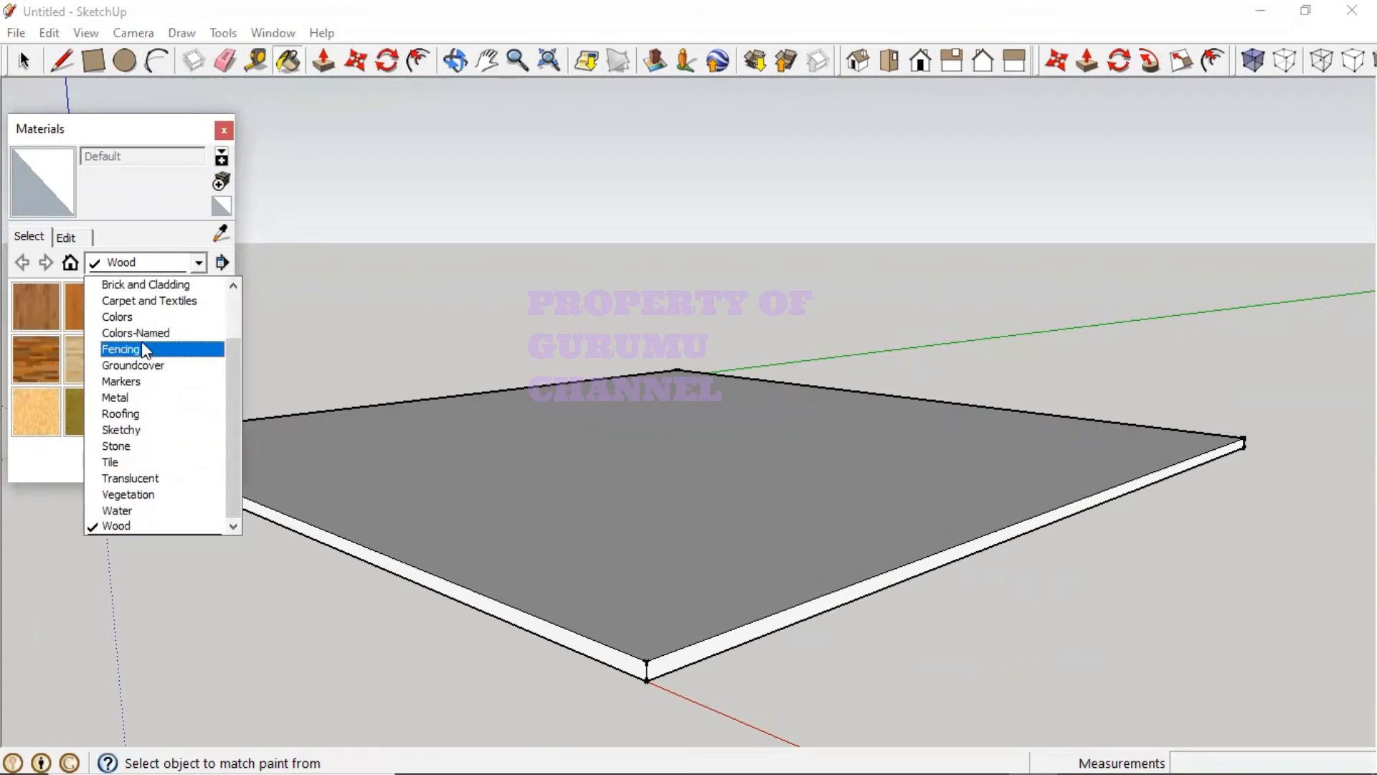
{"action": "left_click", "coordinate": [130, 318]}
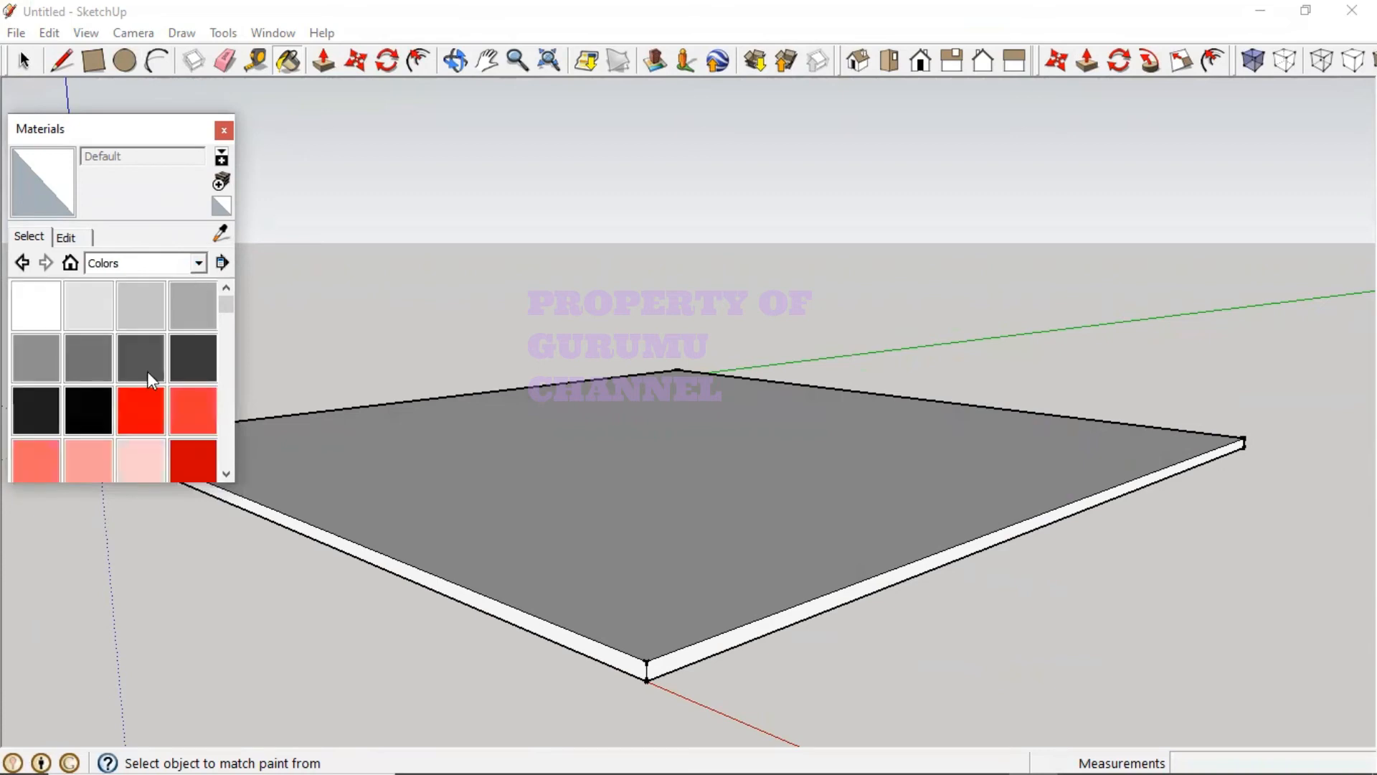
Step: Paint the plate's top face with Wood_Bamboo_Medium from the Wood collection
{"action": "left_click", "coordinate": [198, 263]}
{"action": "scroll", "coordinate": [144, 359], "scroll_direction": "up", "scroll_amount": 2}
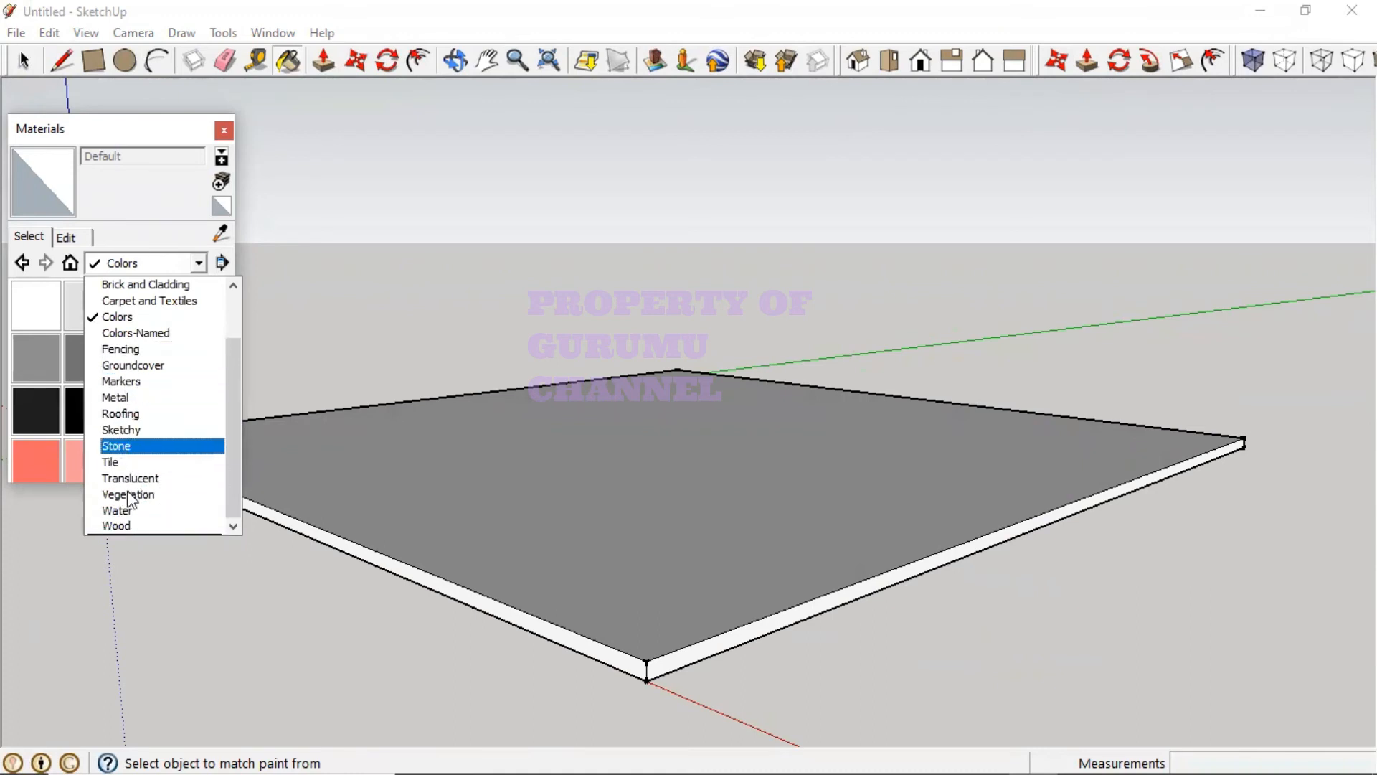
{"action": "left_click", "coordinate": [114, 526]}
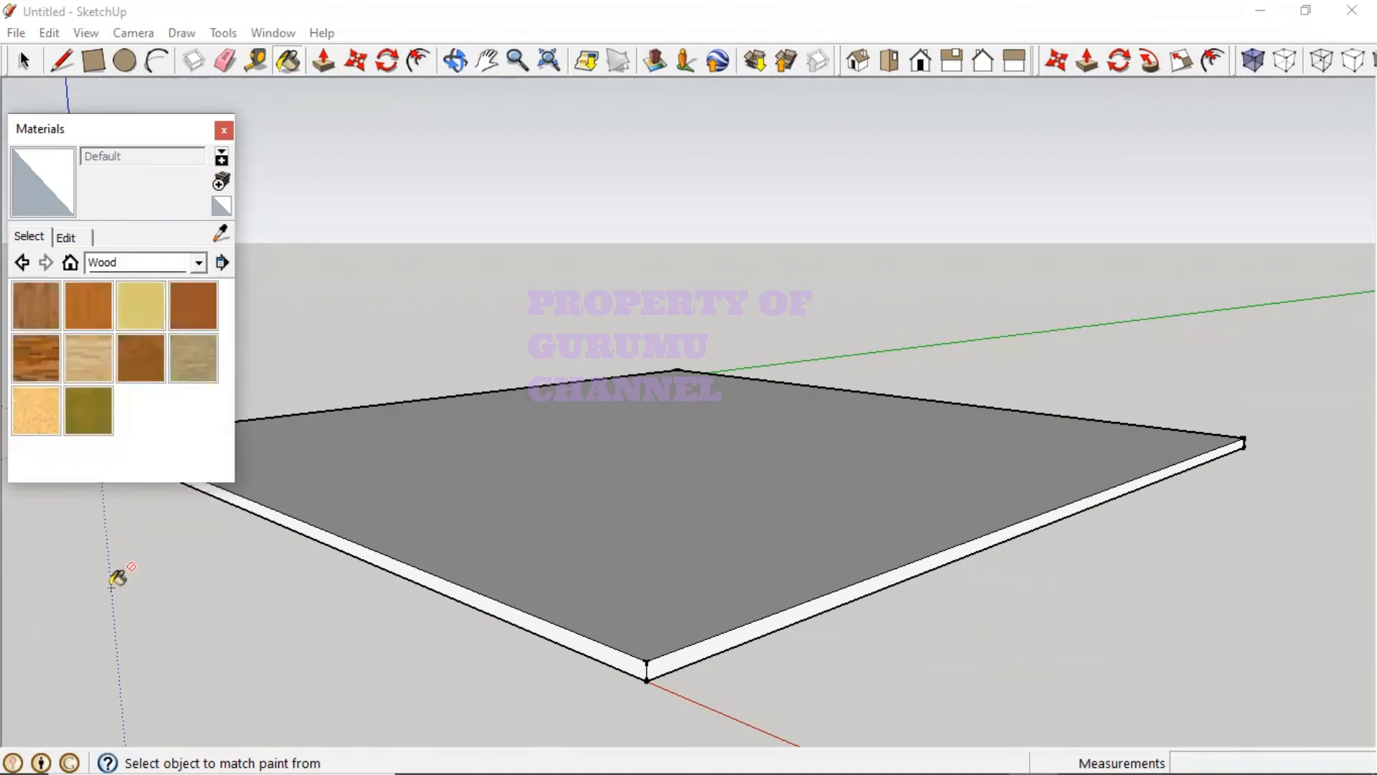
{"action": "left_click", "coordinate": [79, 314]}
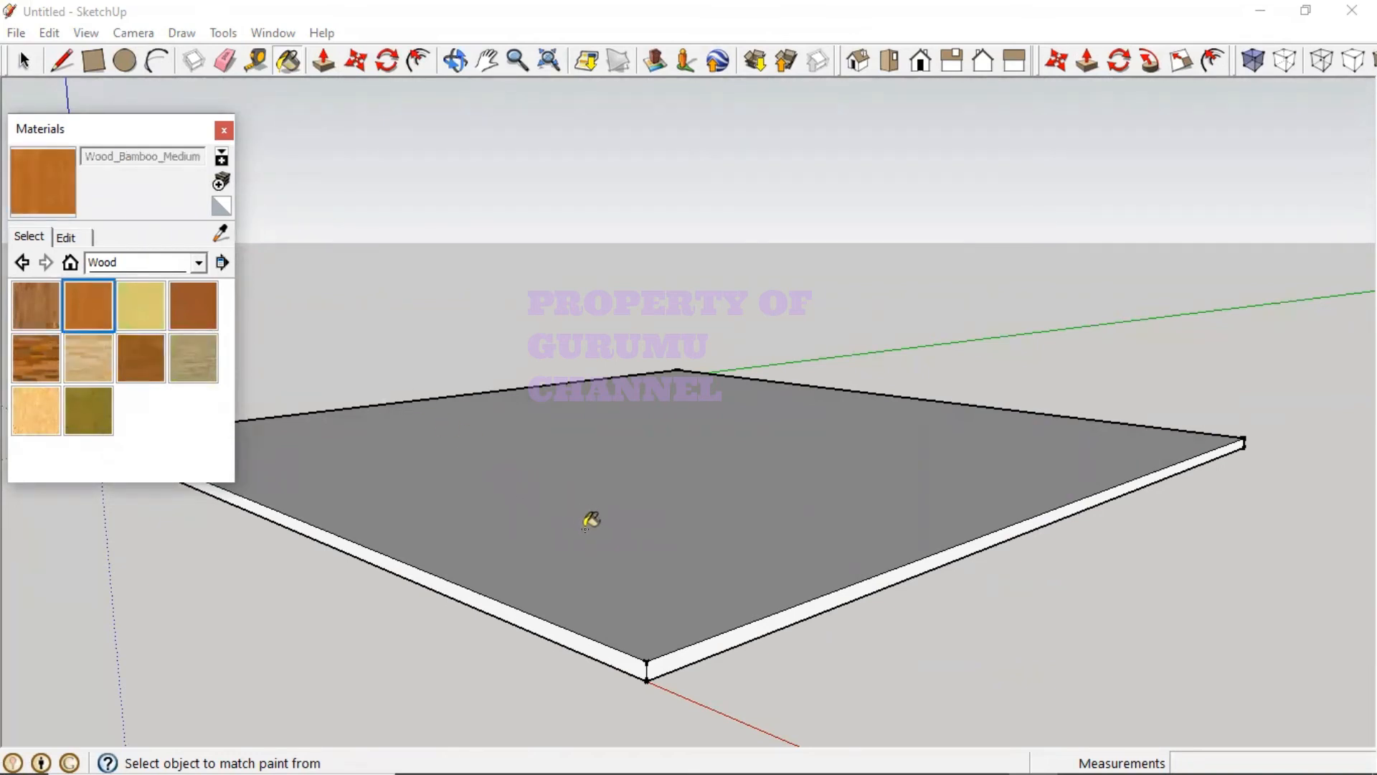
{"action": "left_click", "coordinate": [588, 531]}
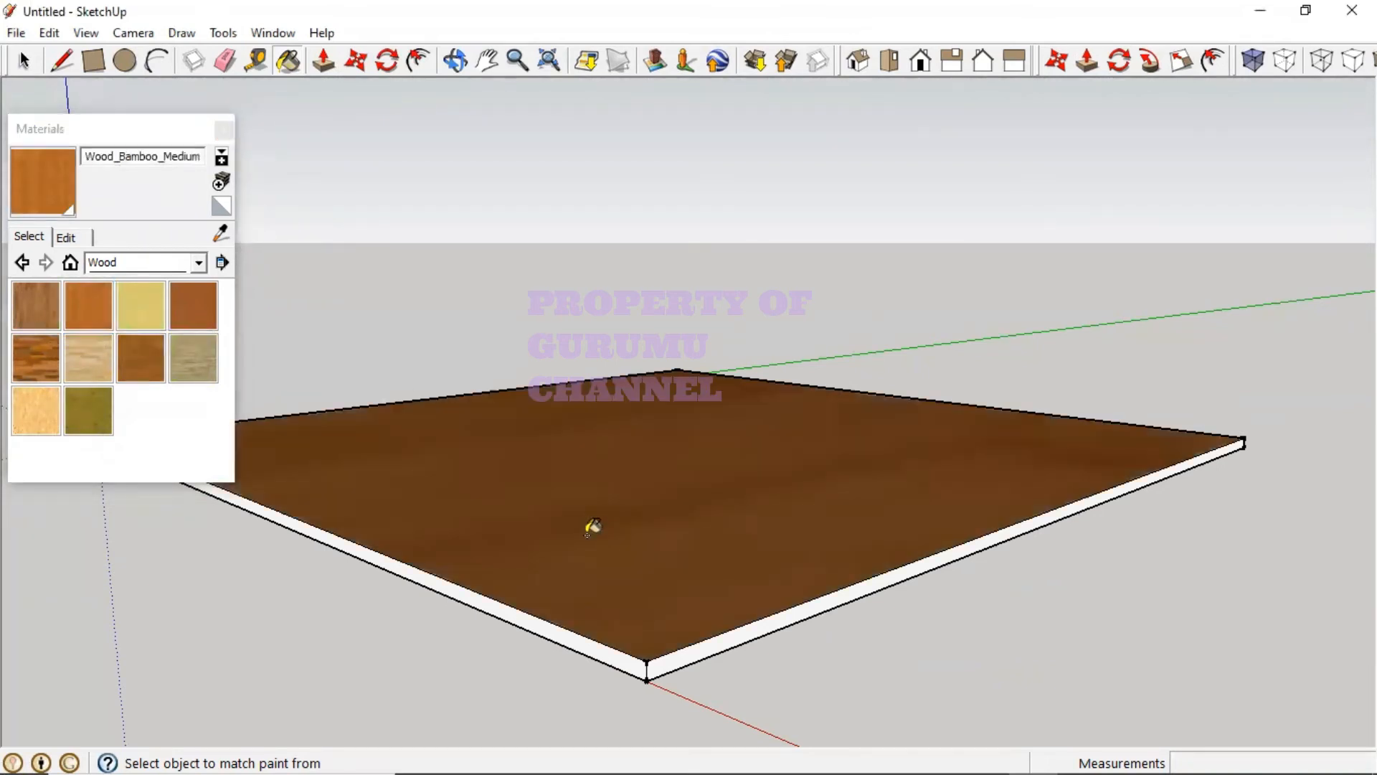
Step: Paint the plate's thin side face along the red axis with Wood_Floor_Light
{"action": "middle_click_drag", "start_coordinate": [581, 522], "coordinate": [502, 646]}
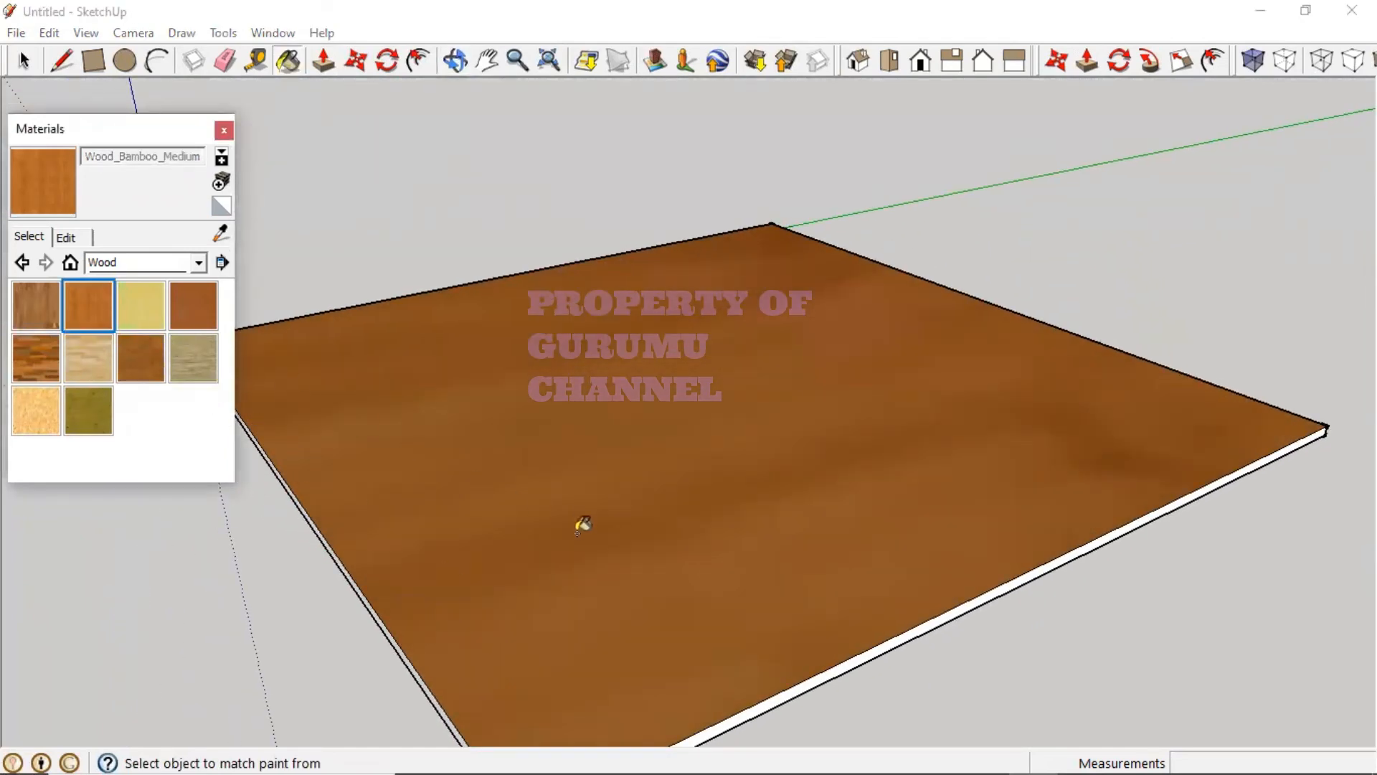
{"action": "mouse_move", "coordinate": [564, 600]}
{"action": "middle_mouse_down"}
{"action": "mouse_move", "coordinate": [417, 678]}
{"action": "mouse_move", "coordinate": [541, 593]}
{"action": "mouse_move", "coordinate": [603, 492]}
{"action": "mouse_move", "coordinate": [603, 522]}
{"action": "middle_mouse_up"}
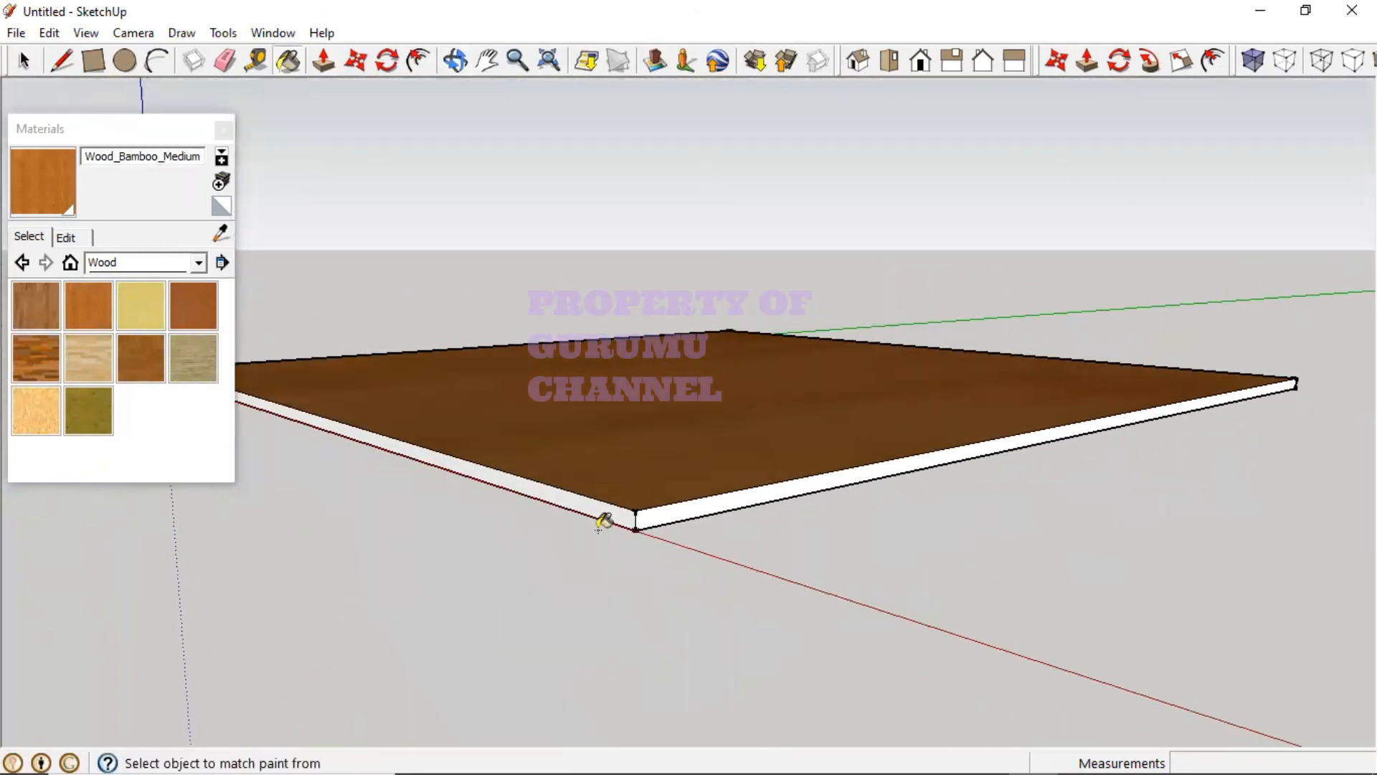
{"action": "scroll", "coordinate": [596, 538], "scroll_direction": "up", "scroll_amount": 7}
{"action": "scroll", "coordinate": [732, 481], "scroll_direction": "down", "scroll_amount": 7}
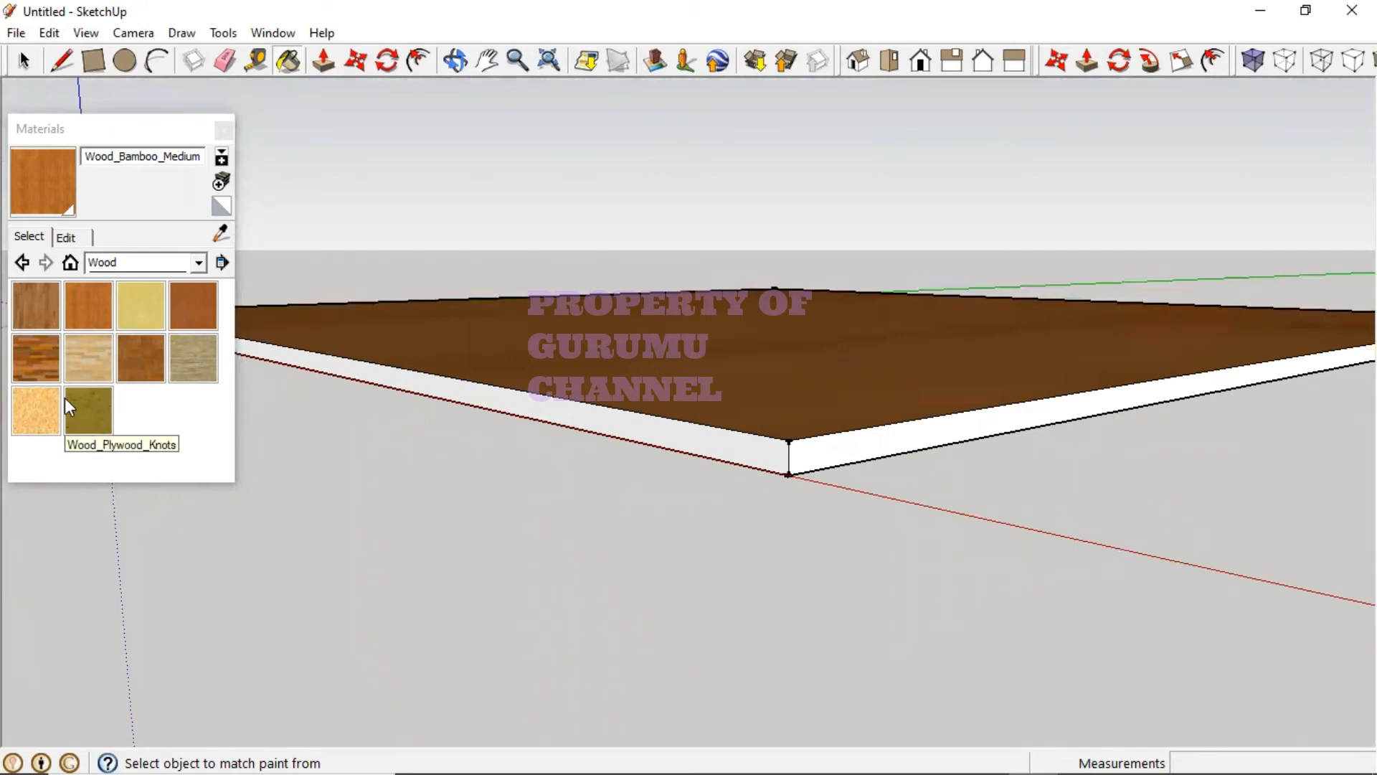
{"action": "left_click", "coordinate": [106, 380]}
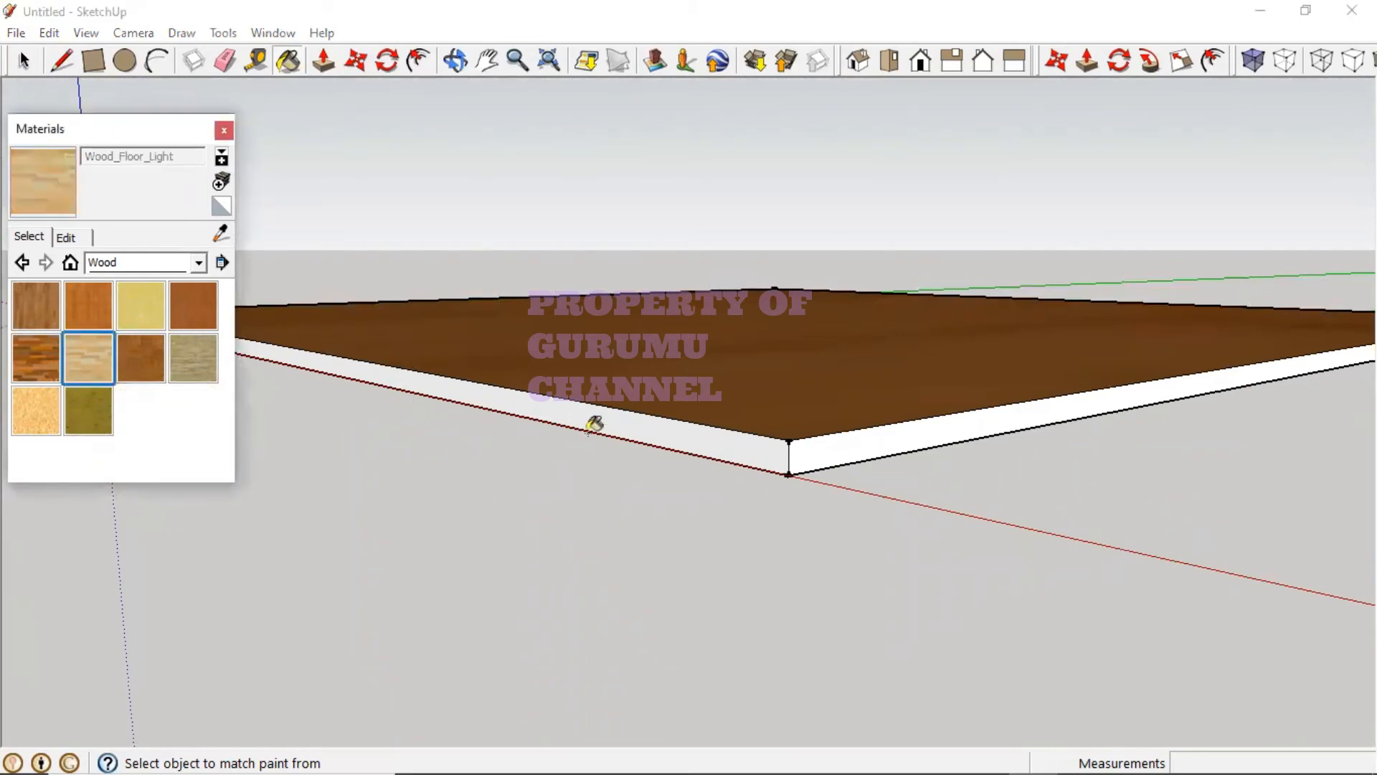
{"action": "left_click", "coordinate": [696, 433]}
Step: Repaint the side face along the red axis with Wood_OSB
{"action": "scroll", "coordinate": [748, 478], "scroll_direction": "up", "scroll_amount": 5}
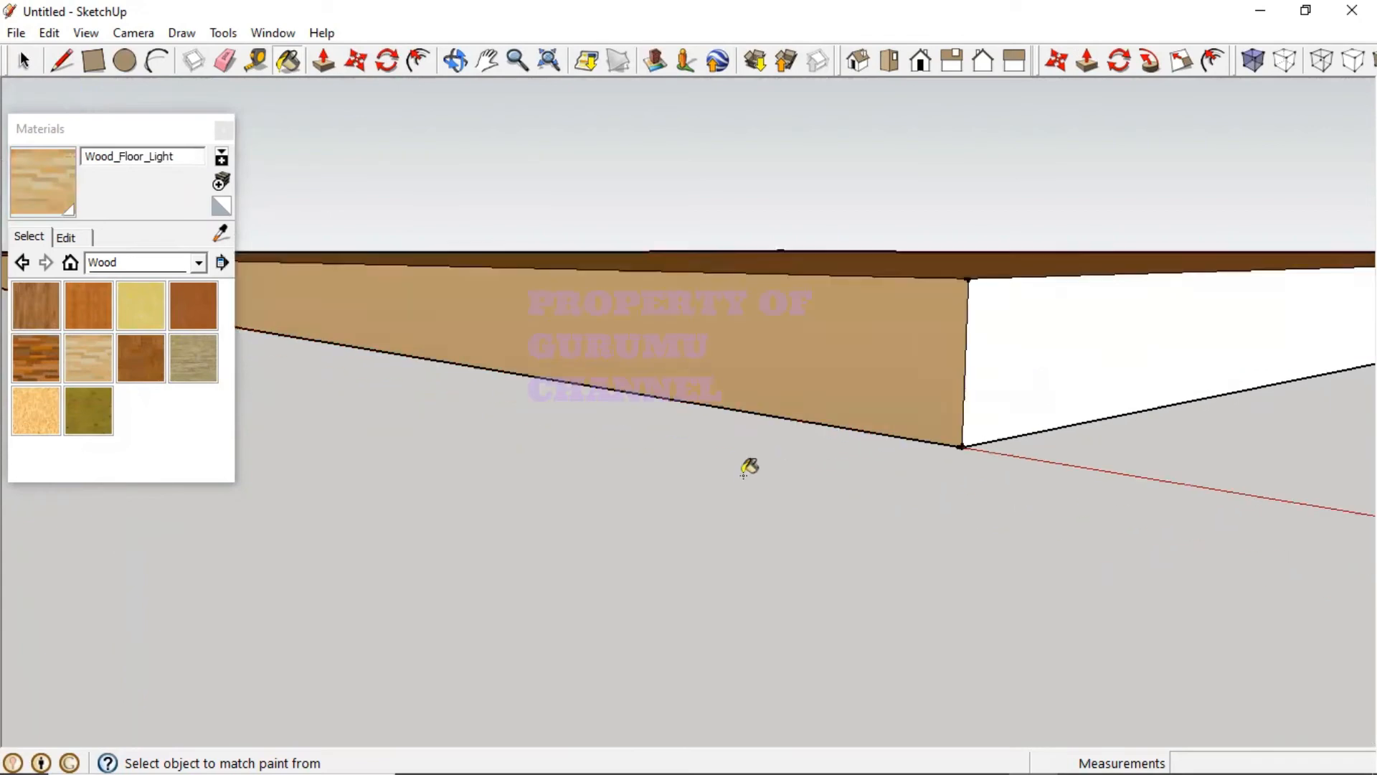
{"action": "scroll", "coordinate": [790, 451], "scroll_direction": "down", "scroll_amount": 3}
{"action": "middle_click_drag", "start_coordinate": [857, 418], "coordinate": [834, 447]}
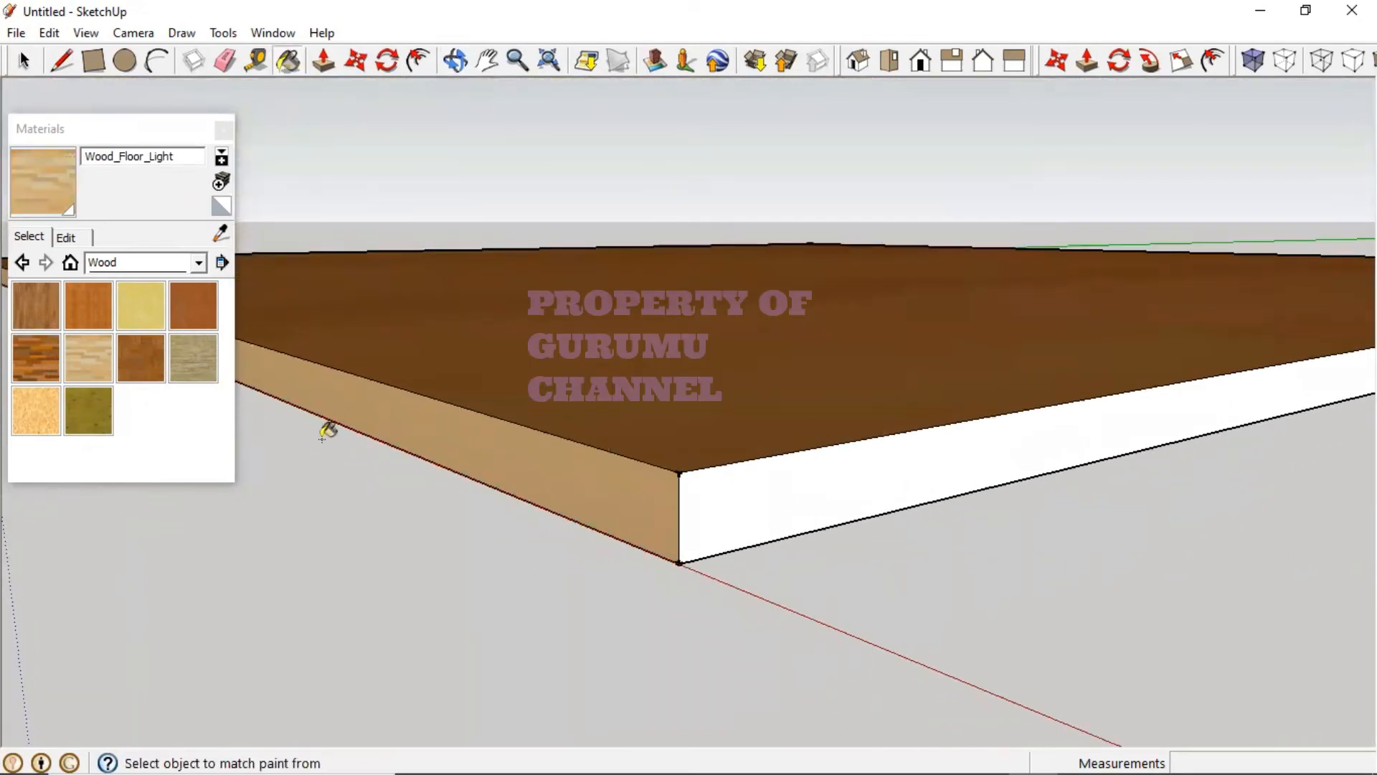
{"action": "left_click", "coordinate": [36, 410]}
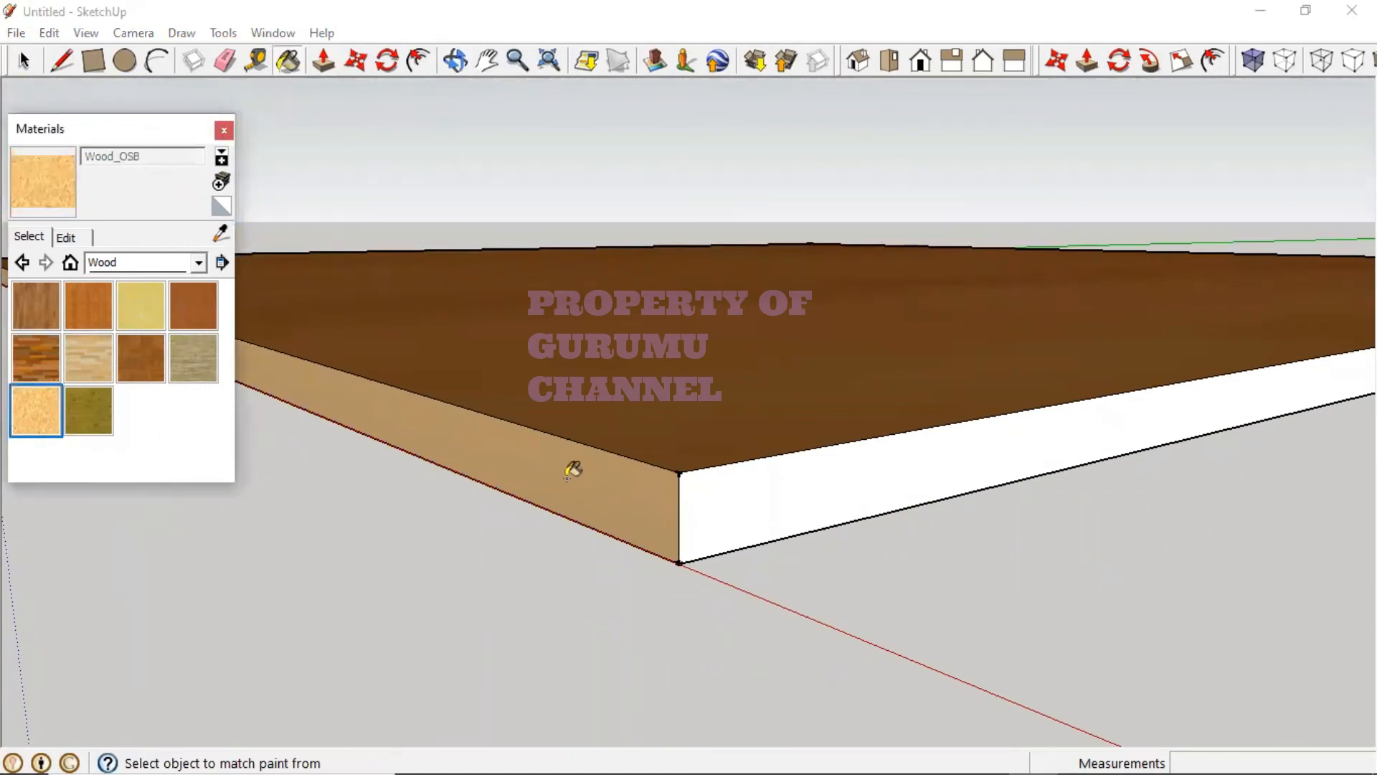
{"action": "left_click", "coordinate": [569, 476]}
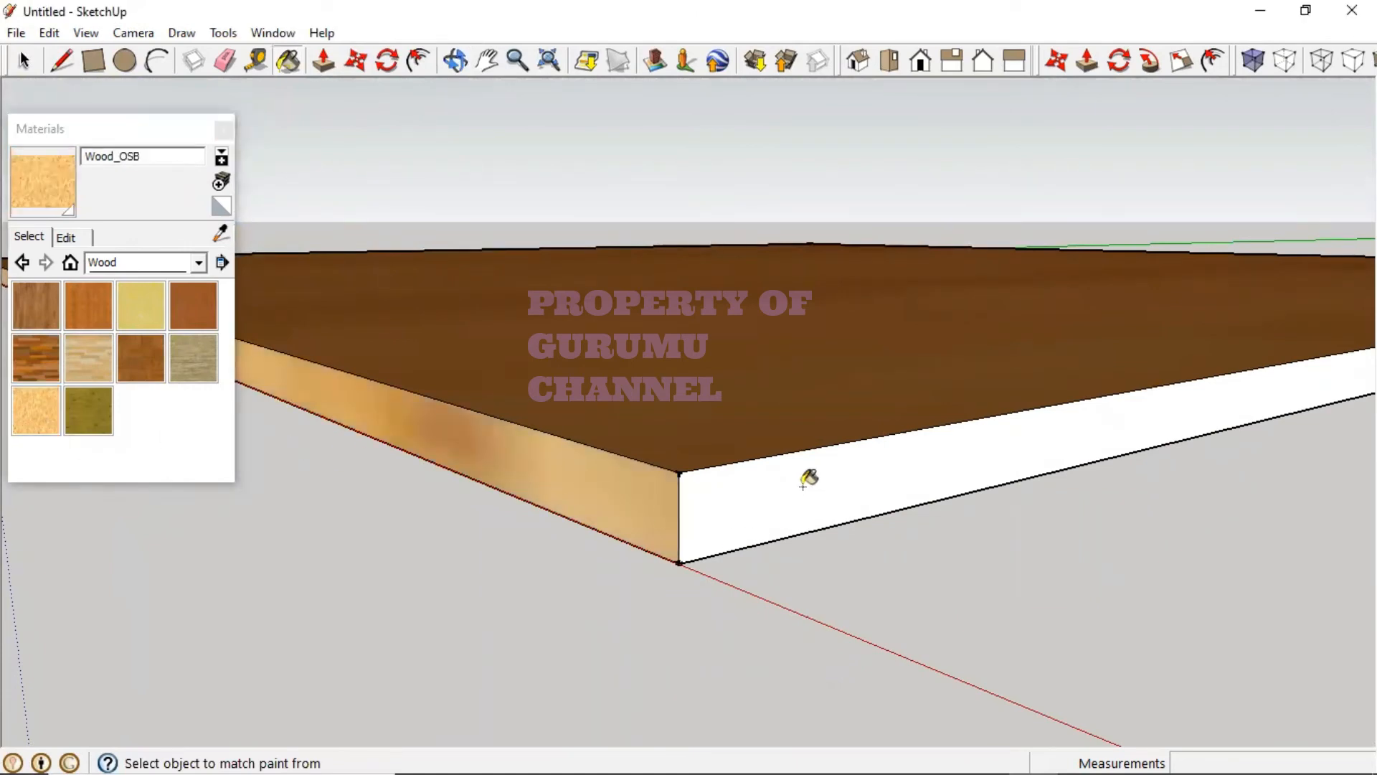
Step: Try Wood_OSB on the adjoining side face at the red-axis corner and undo that fill
{"action": "left_click", "coordinate": [769, 531]}
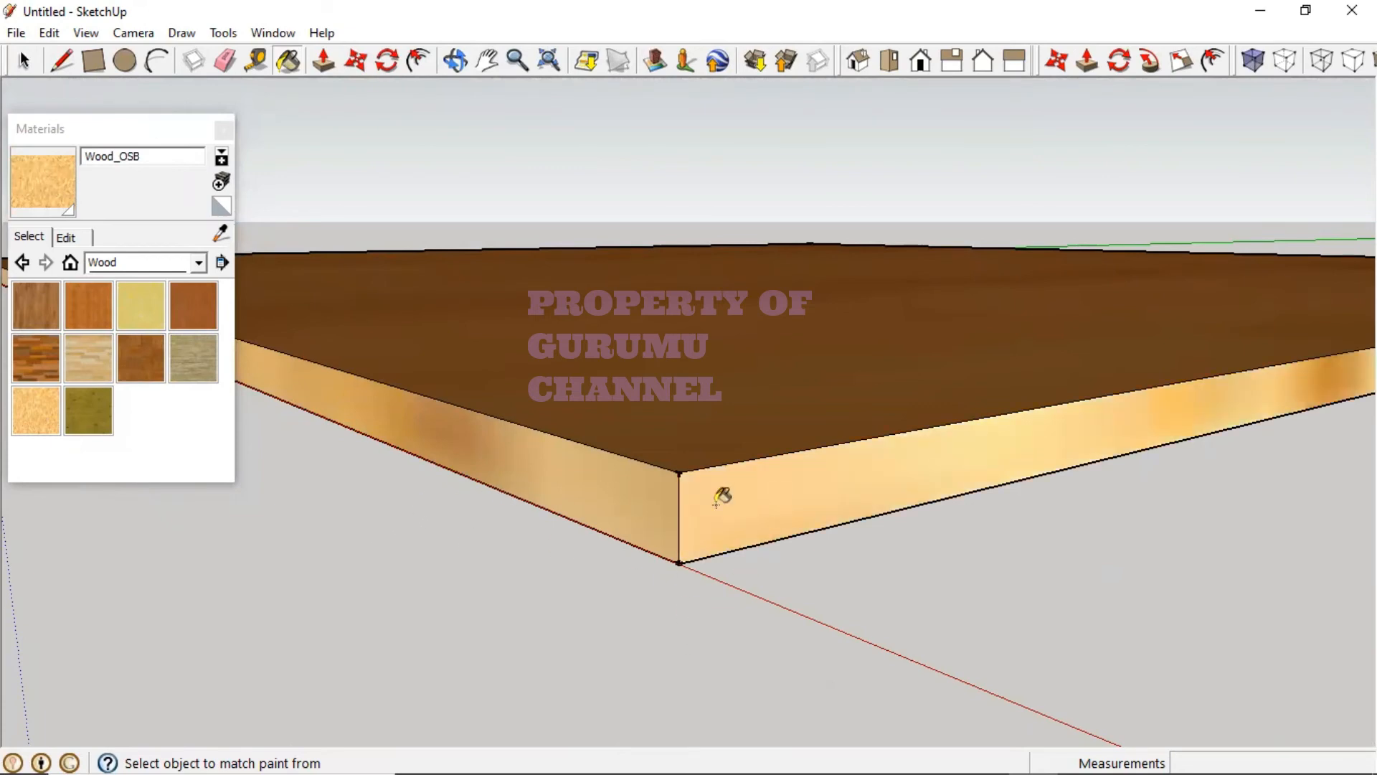
{"action": "middle_click_drag", "start_coordinate": [890, 496], "coordinate": [874, 505]}
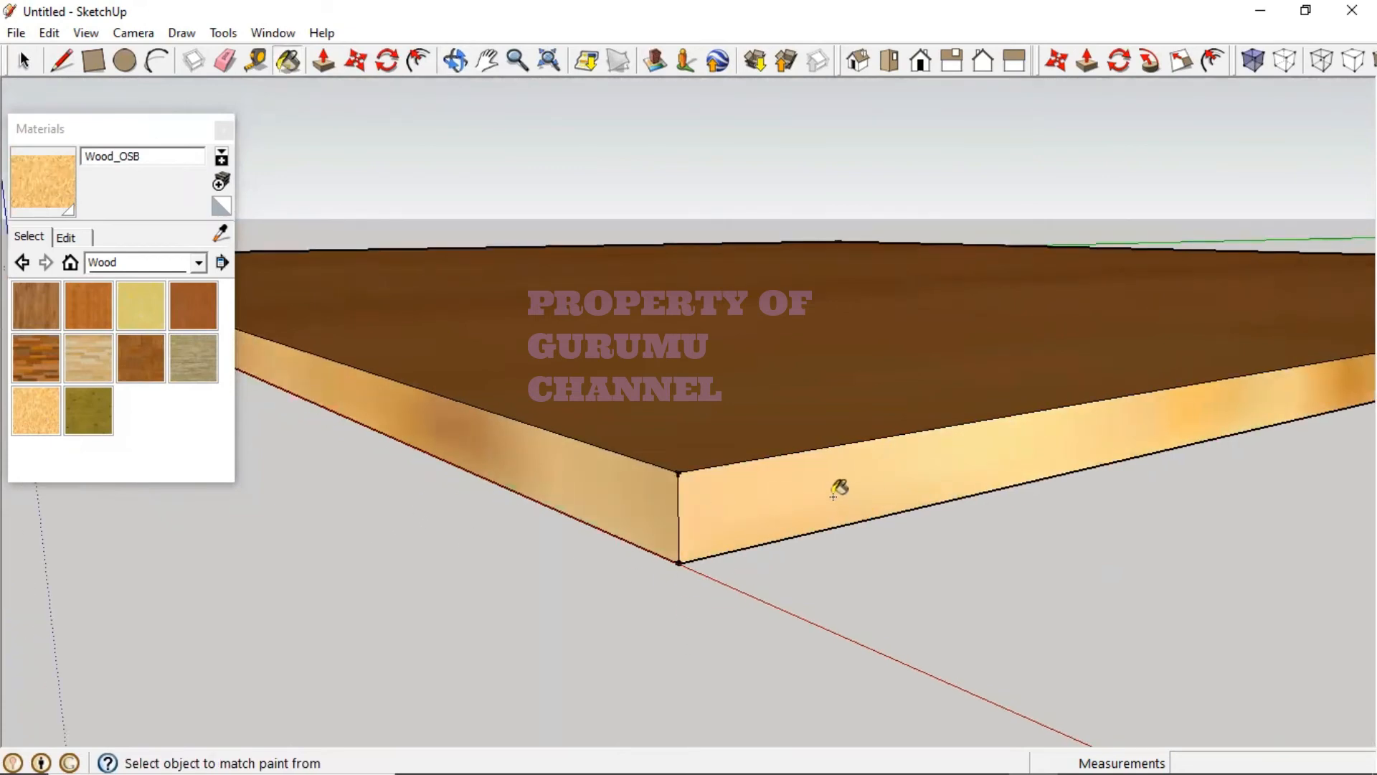
{"action": "key", "text": "ctrl+z"}
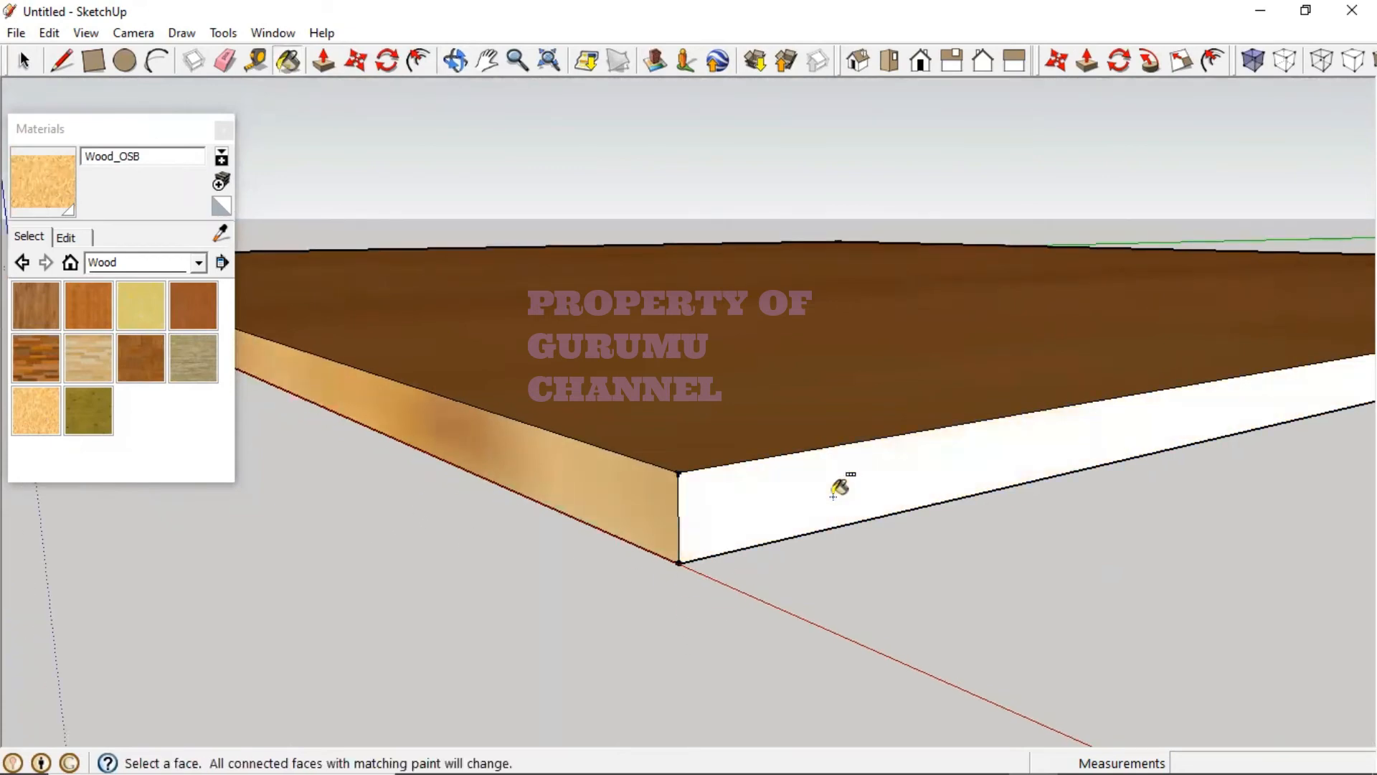
Step: Sample Wood_OSB from the painted side face and apply it to the adjoining unpainted side face
{"action": "left_click", "coordinate": [225, 231]}
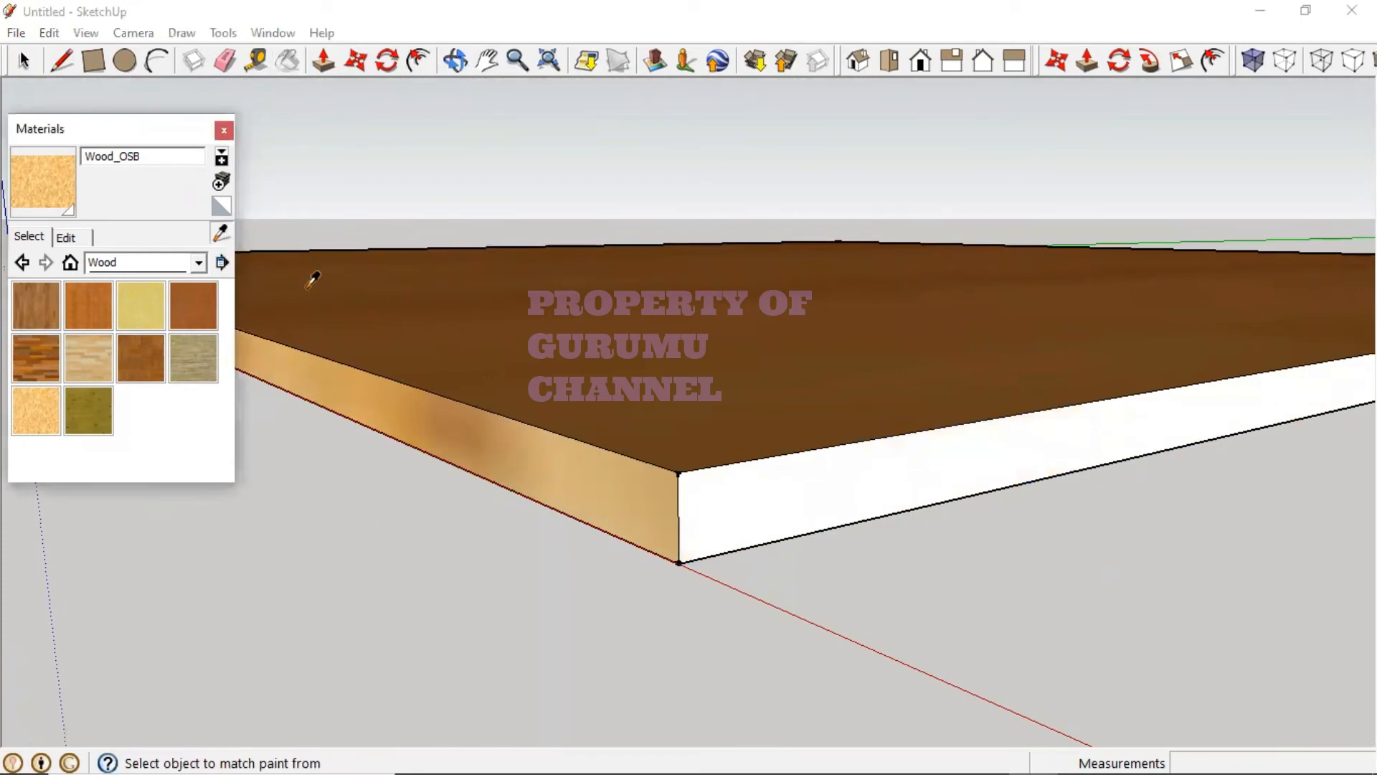
{"action": "left_click", "coordinate": [503, 433]}
{"action": "left_click", "coordinate": [753, 484]}
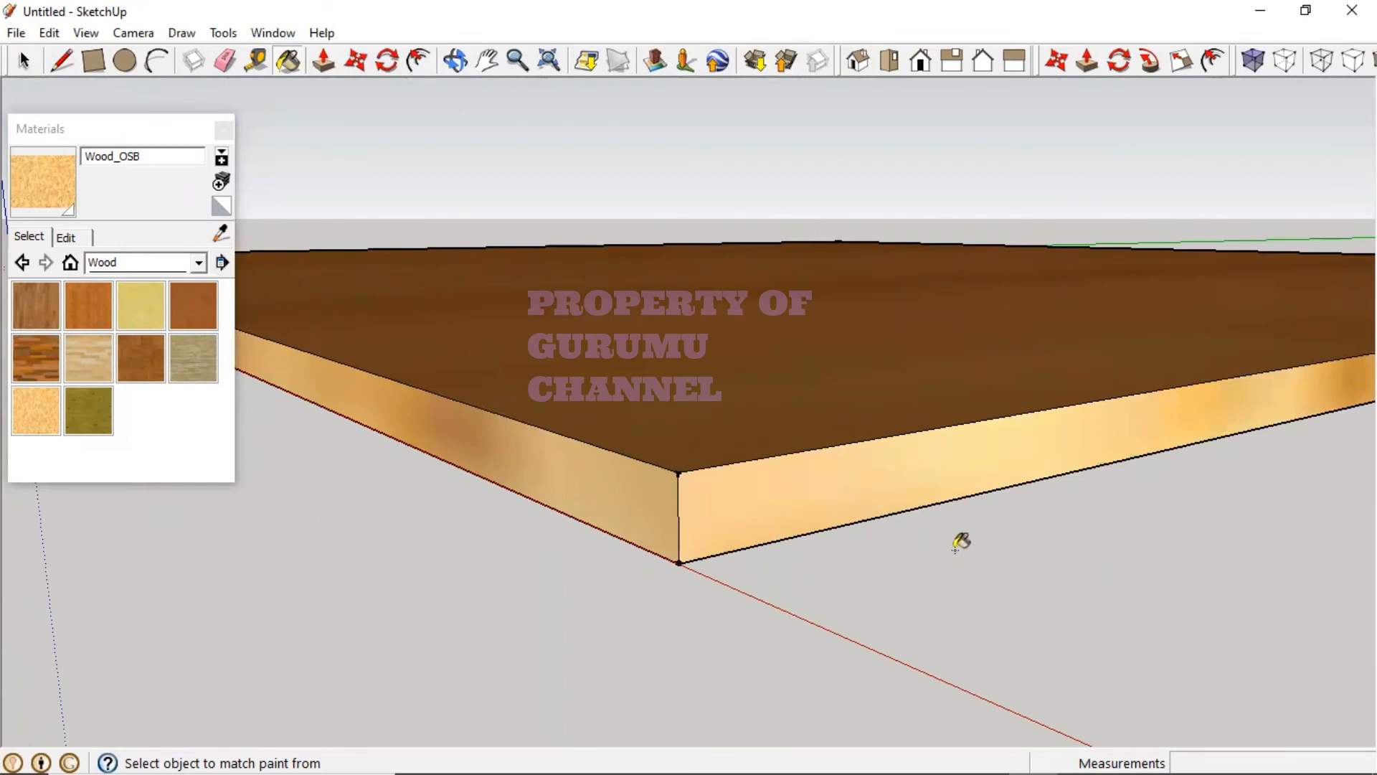
Step: Paint the side face opposite the red axis with the same Wood_OSB material
{"action": "mouse_move", "coordinate": [962, 542]}
{"action": "middle_mouse_down"}
{"action": "mouse_move", "coordinate": [513, 553]}
{"action": "mouse_move", "coordinate": [1005, 617]}
{"action": "mouse_move", "coordinate": [1070, 531]}
{"action": "middle_mouse_up"}
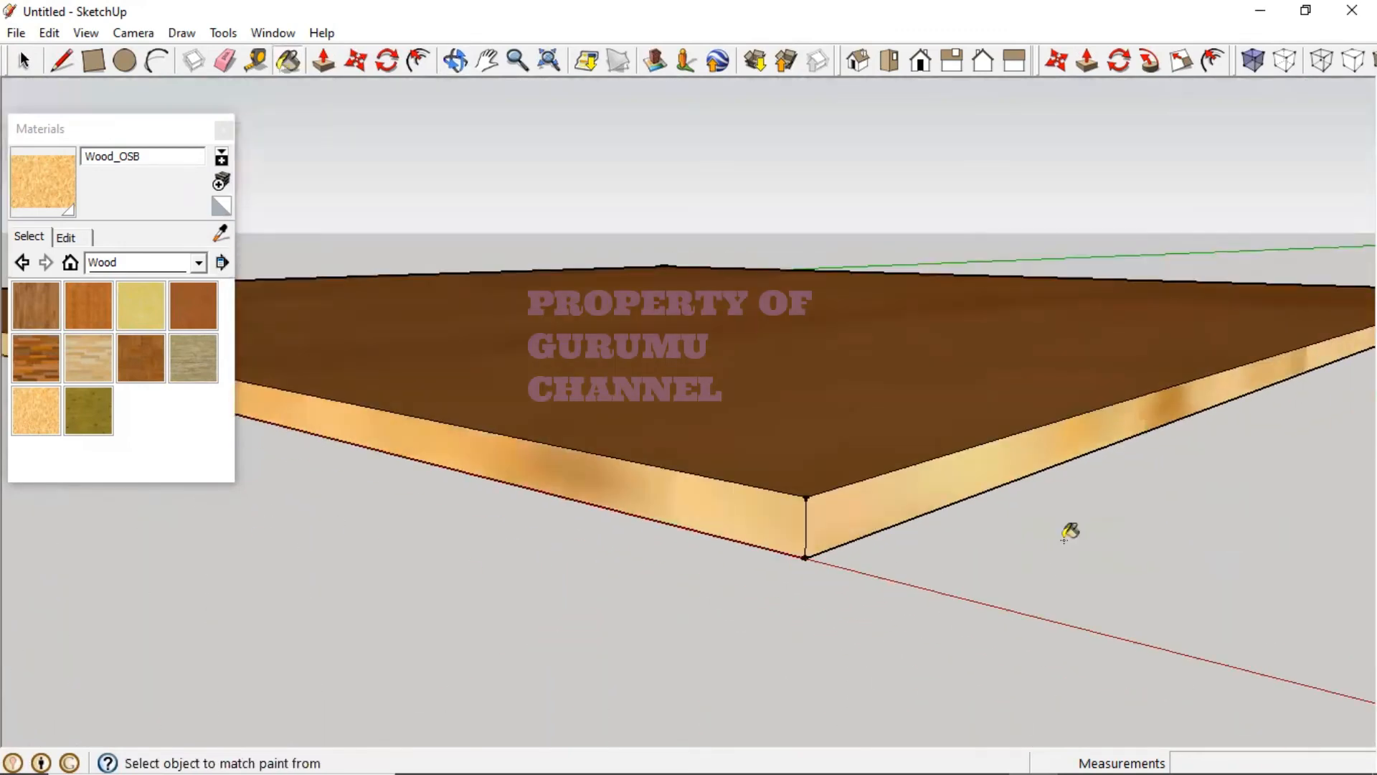
{"action": "key", "text": "h"}
{"action": "left_click_drag", "start_coordinate": [1151, 504], "coordinate": [637, 638]}
{"action": "left_click_drag", "start_coordinate": [1275, 435], "coordinate": [710, 610]}
{"action": "middle_click_drag", "start_coordinate": [1039, 528], "coordinate": [447, 513]}
{"action": "left_click_drag", "start_coordinate": [450, 511], "coordinate": [840, 518]}
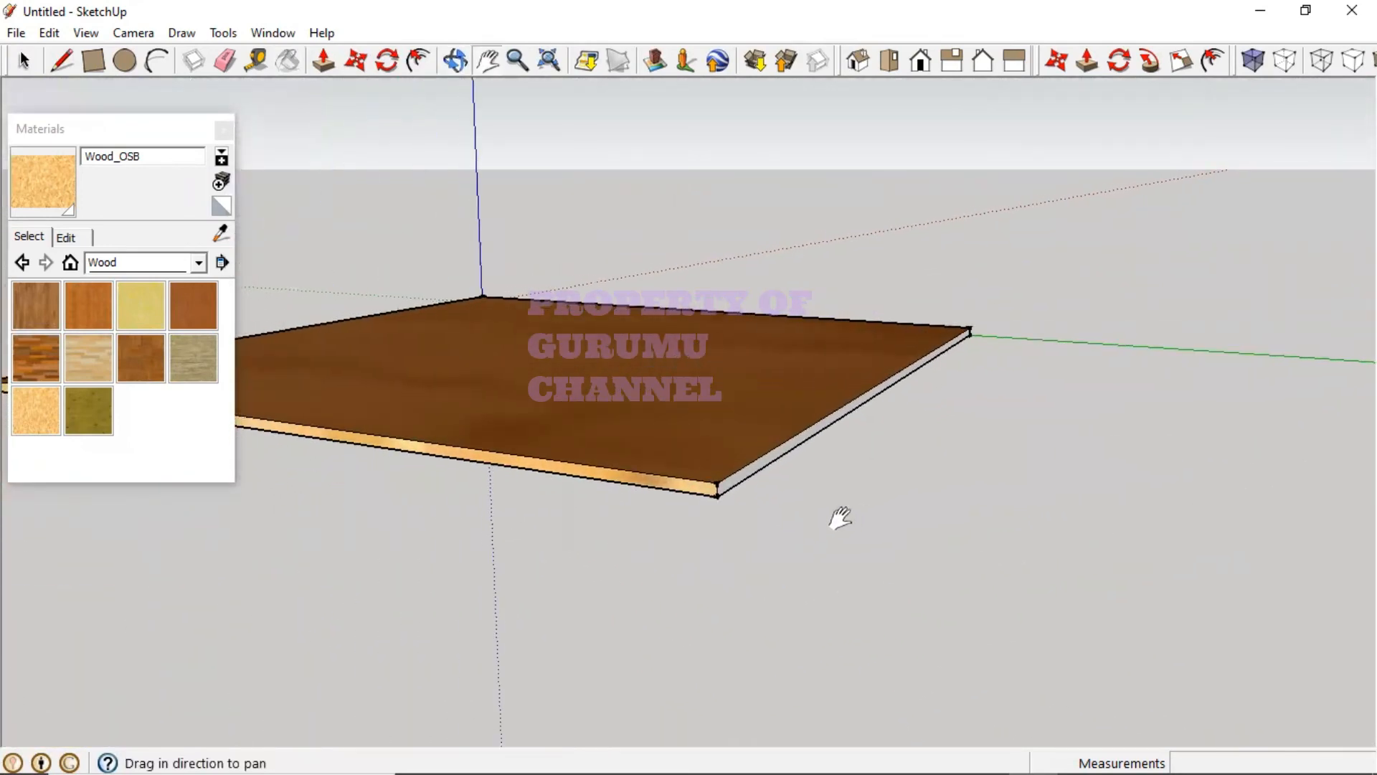
{"action": "scroll", "coordinate": [665, 498], "scroll_direction": "up", "scroll_amount": 1}
{"action": "scroll", "coordinate": [662, 495], "scroll_direction": "up", "scroll_amount": 3}
{"action": "middle_click_drag", "start_coordinate": [870, 498], "coordinate": [753, 458]}
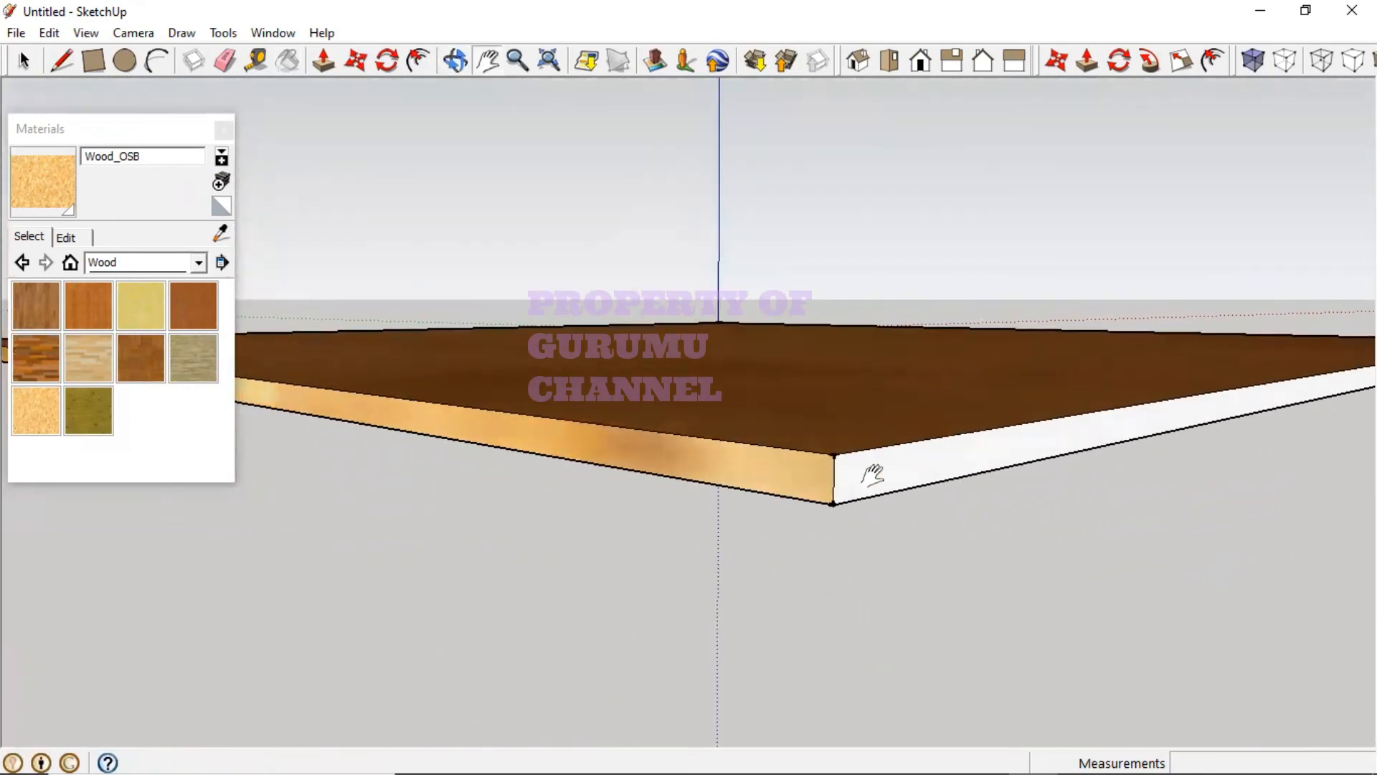
{"action": "key", "text": "b"}
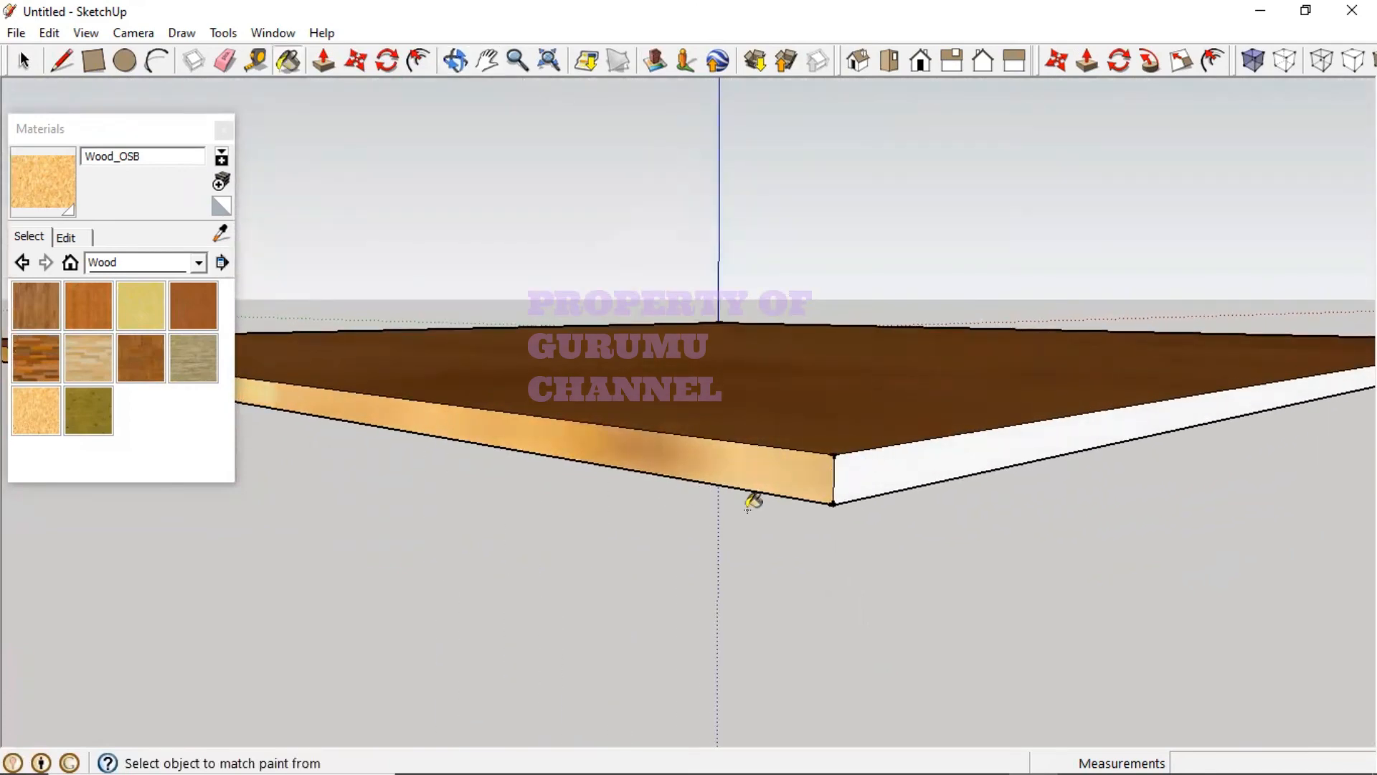
{"action": "left_click", "coordinate": [877, 471]}
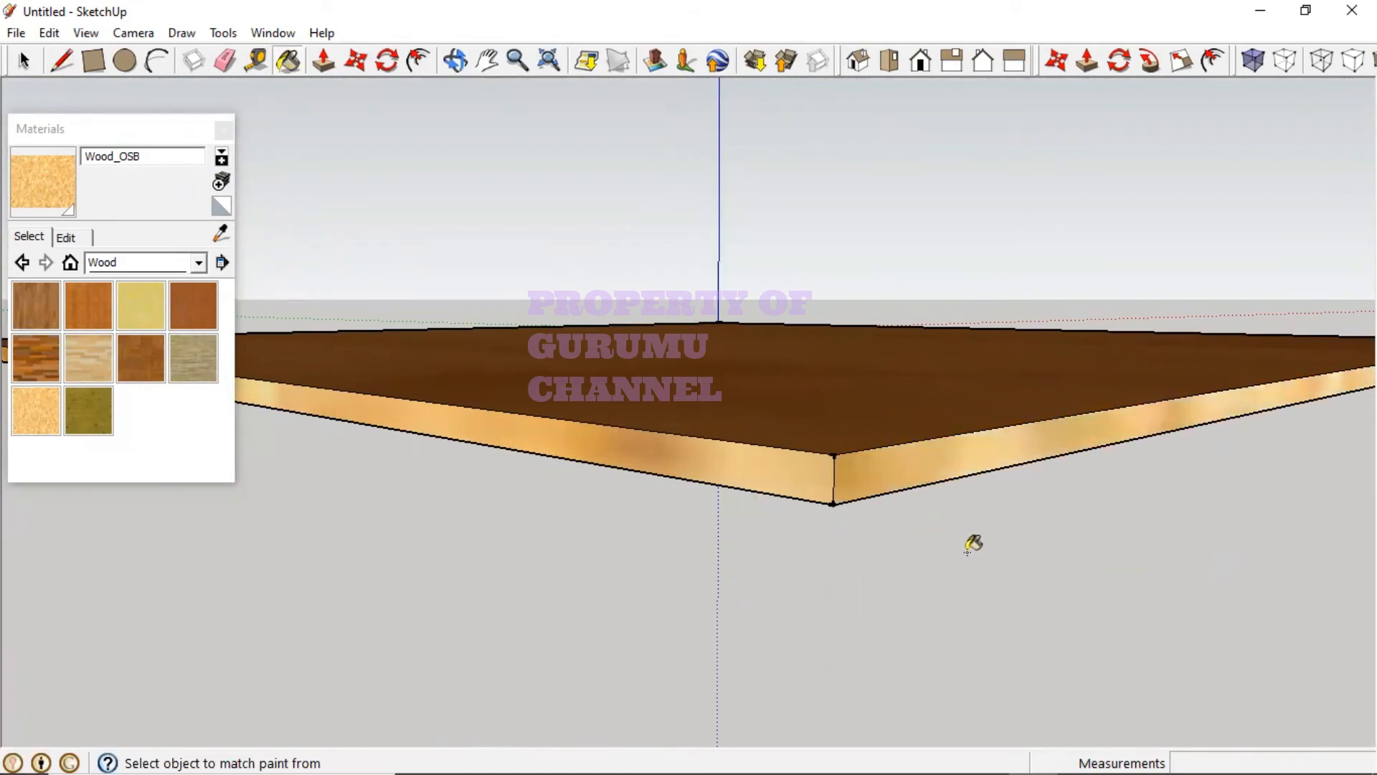
Step: Paint the last unpainted side face, along the green axis, with Wood_OSB
{"action": "key", "text": "h"}
{"action": "mouse_move", "coordinate": [1021, 553]}
{"action": "left_mouse_down"}
{"action": "mouse_move", "coordinate": [588, 643]}
{"action": "mouse_move", "coordinate": [567, 706]}
{"action": "left_mouse_up"}
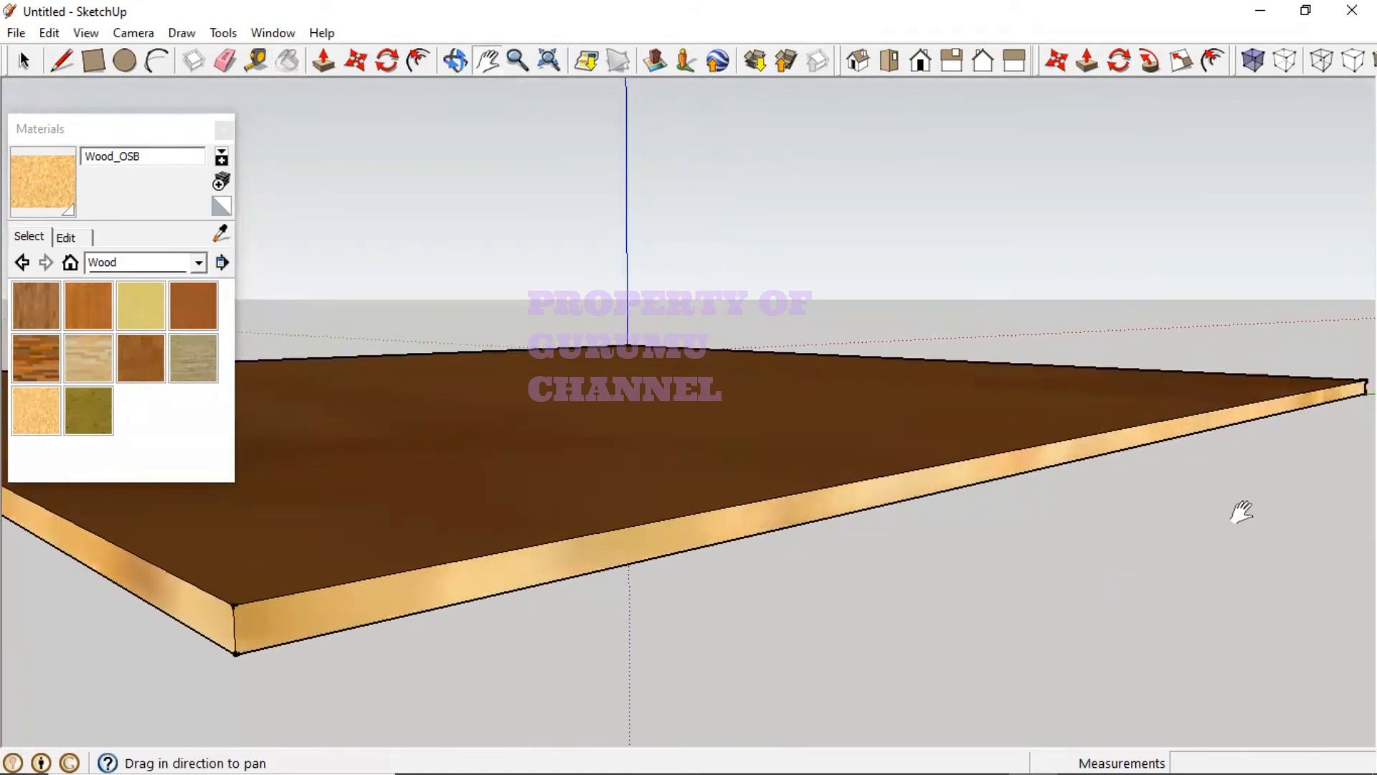
{"action": "middle_click_drag", "start_coordinate": [1215, 532], "coordinate": [863, 485]}
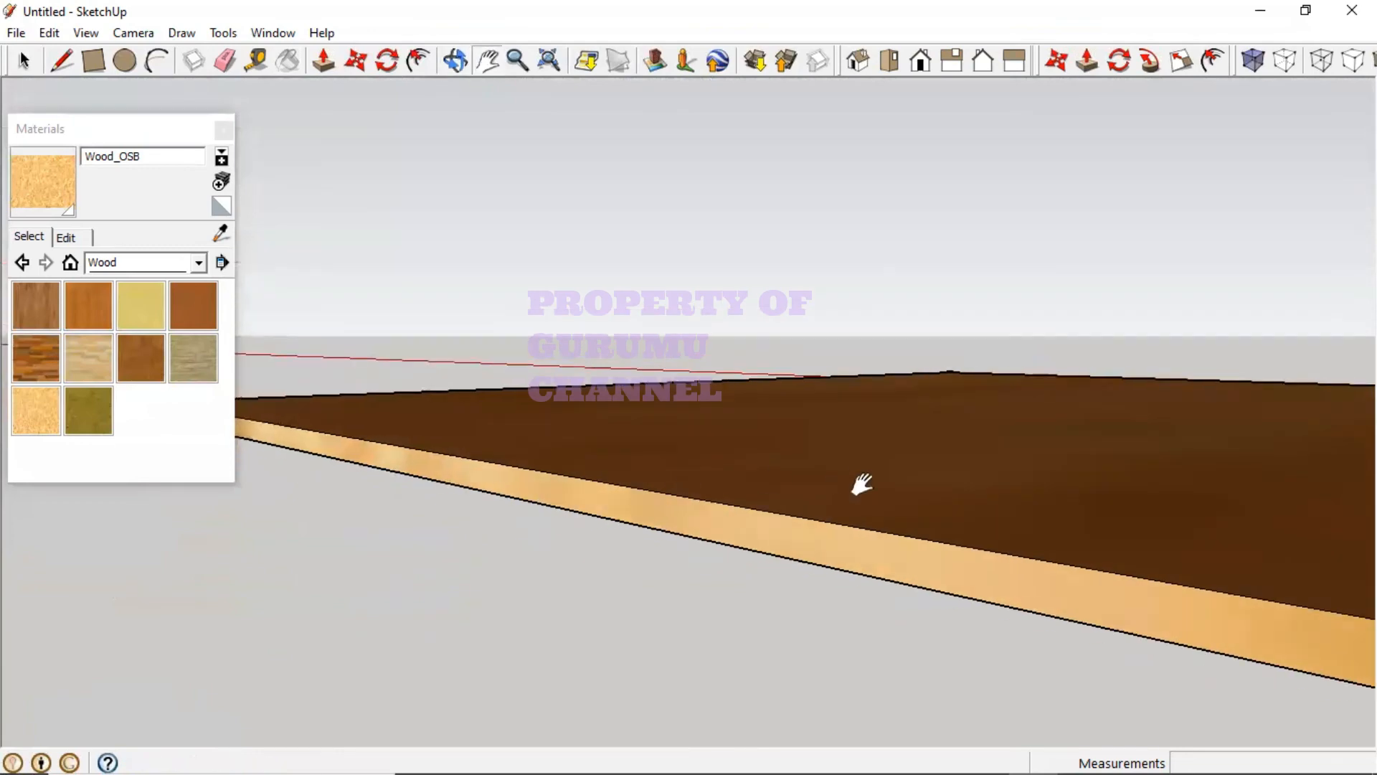
{"action": "mouse_move", "coordinate": [862, 484]}
{"action": "left_mouse_down"}
{"action": "mouse_move", "coordinate": [962, 498]}
{"action": "mouse_move", "coordinate": [802, 531]}
{"action": "mouse_move", "coordinate": [610, 478]}
{"action": "mouse_move", "coordinate": [373, 452]}
{"action": "left_mouse_up"}
{"action": "key", "text": "b"}
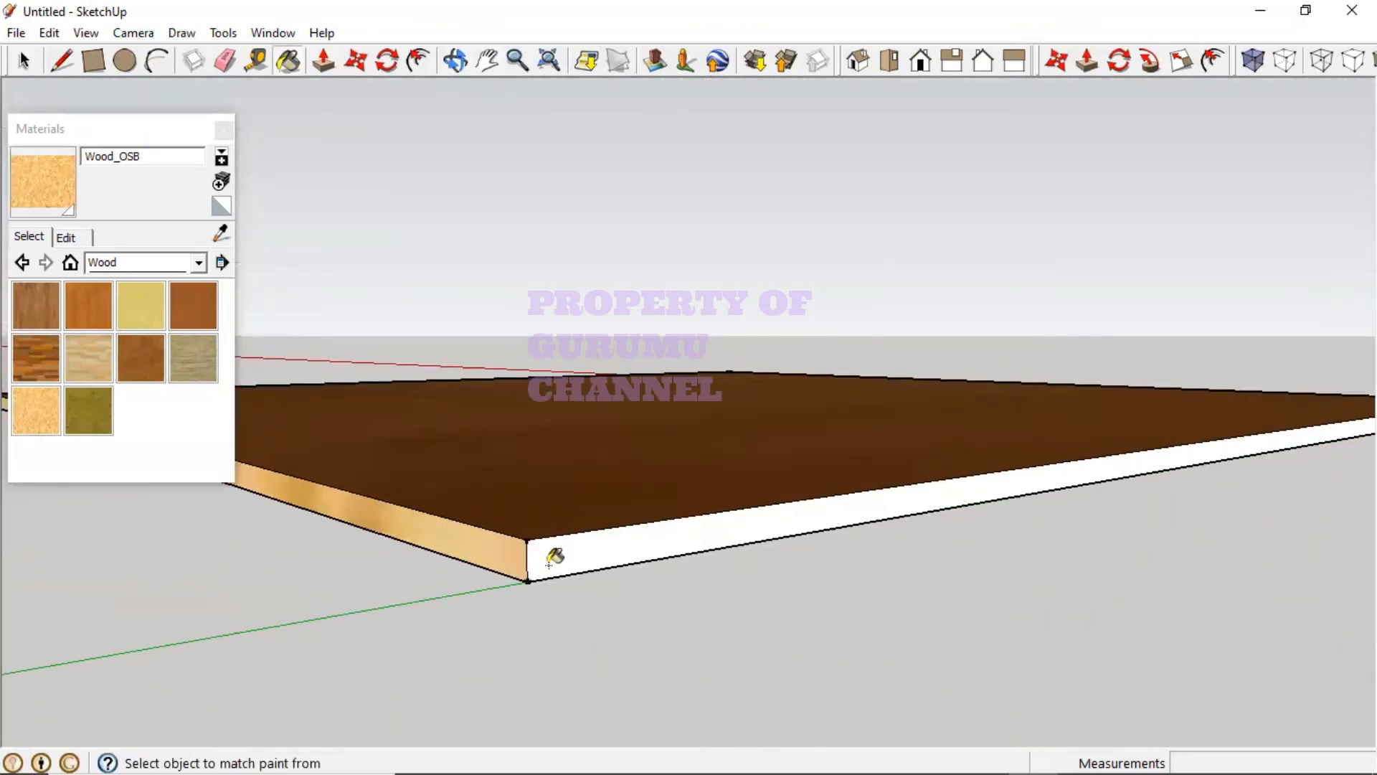
{"action": "left_click", "coordinate": [562, 558]}
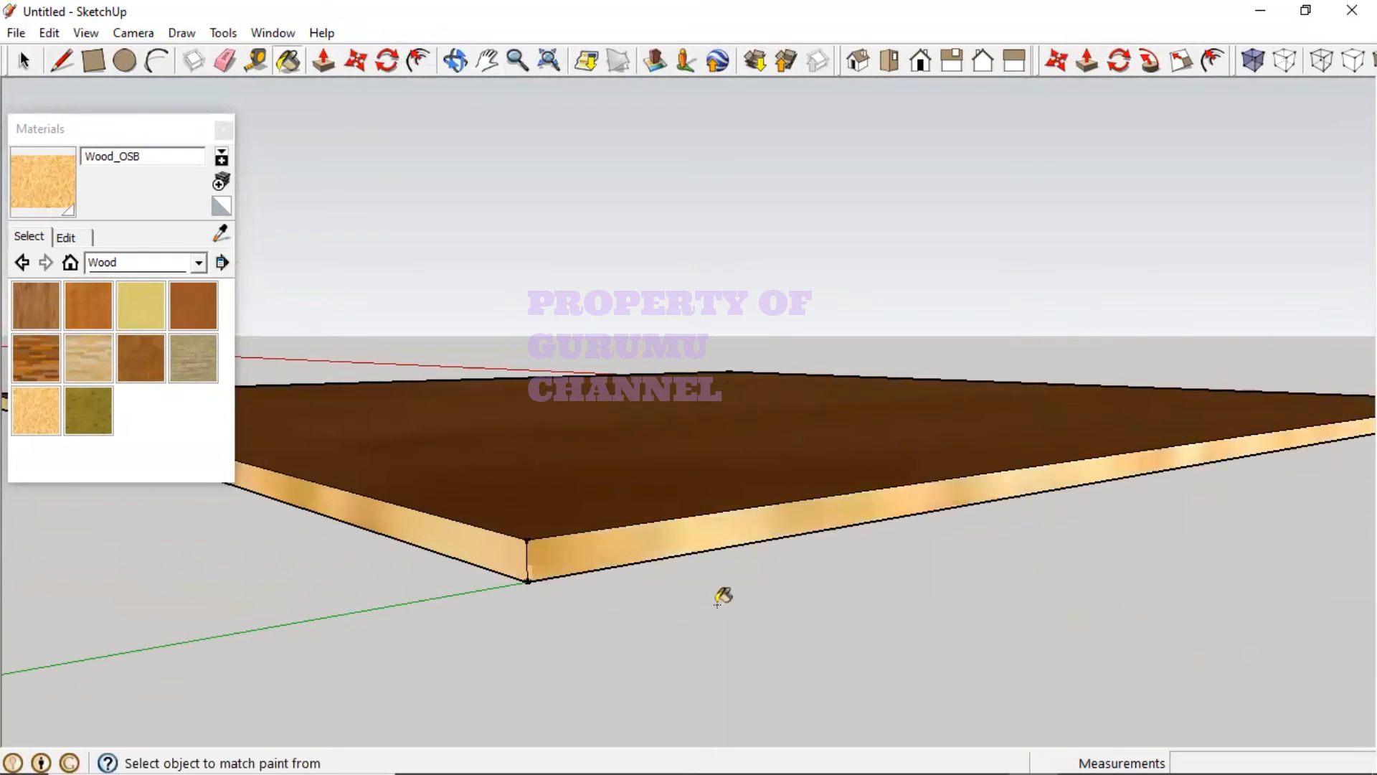
Step: Collapse the Materials window to its title bar and expand it again
{"action": "mouse_move", "coordinate": [968, 604]}
{"action": "middle_mouse_down"}
{"action": "mouse_move", "coordinate": [449, 593]}
{"action": "mouse_move", "coordinate": [987, 588]}
{"action": "mouse_move", "coordinate": [1120, 545]}
{"action": "mouse_move", "coordinate": [1291, 528]}
{"action": "mouse_move", "coordinate": [983, 588]}
{"action": "mouse_move", "coordinate": [661, 543]}
{"action": "mouse_move", "coordinate": [655, 531]}
{"action": "middle_mouse_up"}
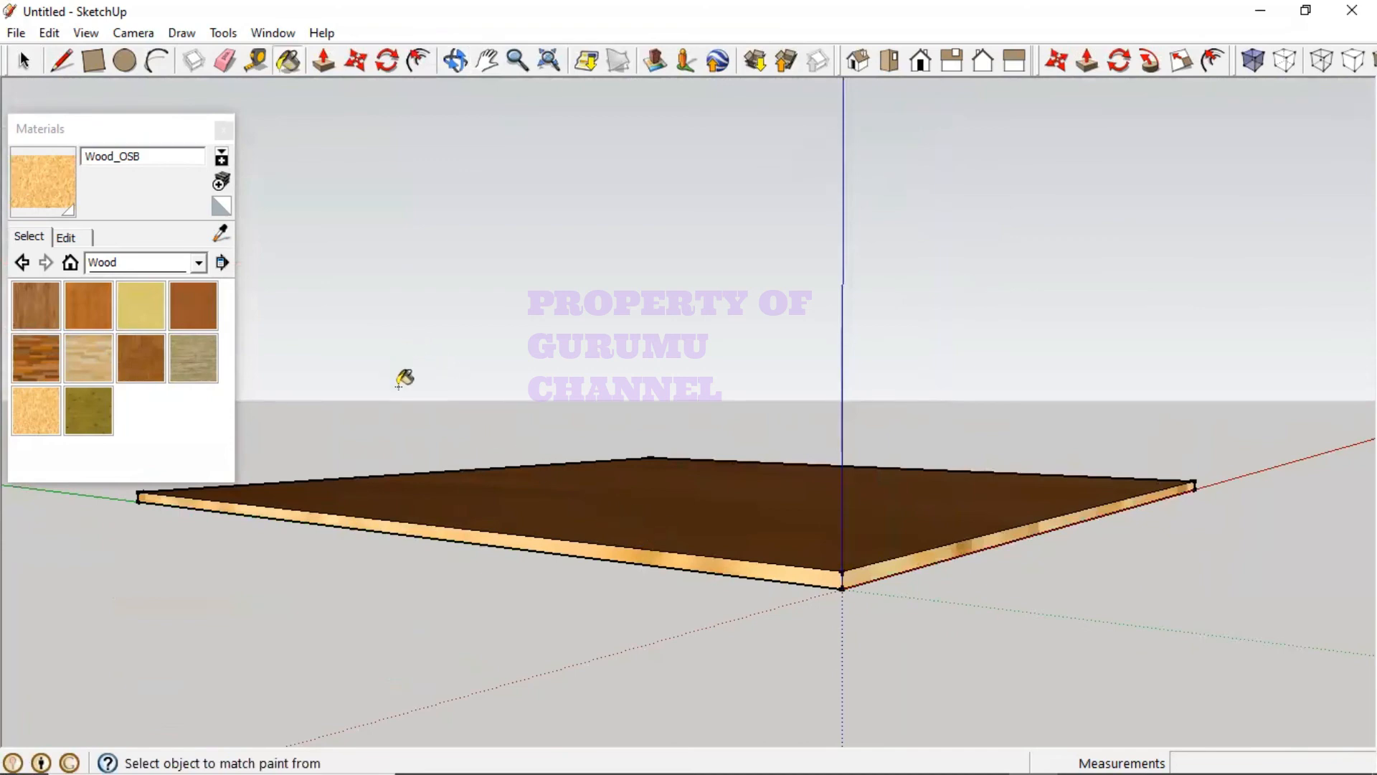
{"action": "left_click", "coordinate": [162, 131]}
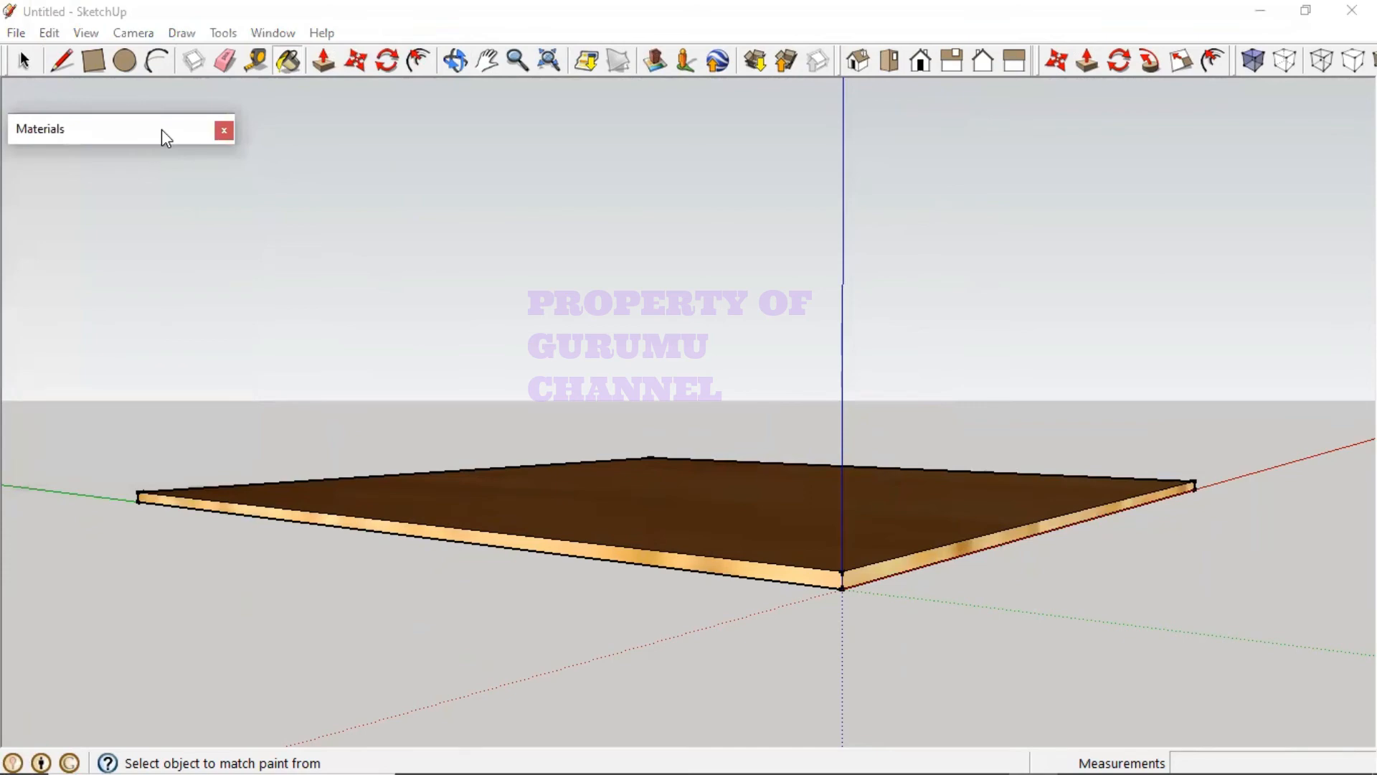
{"action": "left_click", "coordinate": [161, 129]}
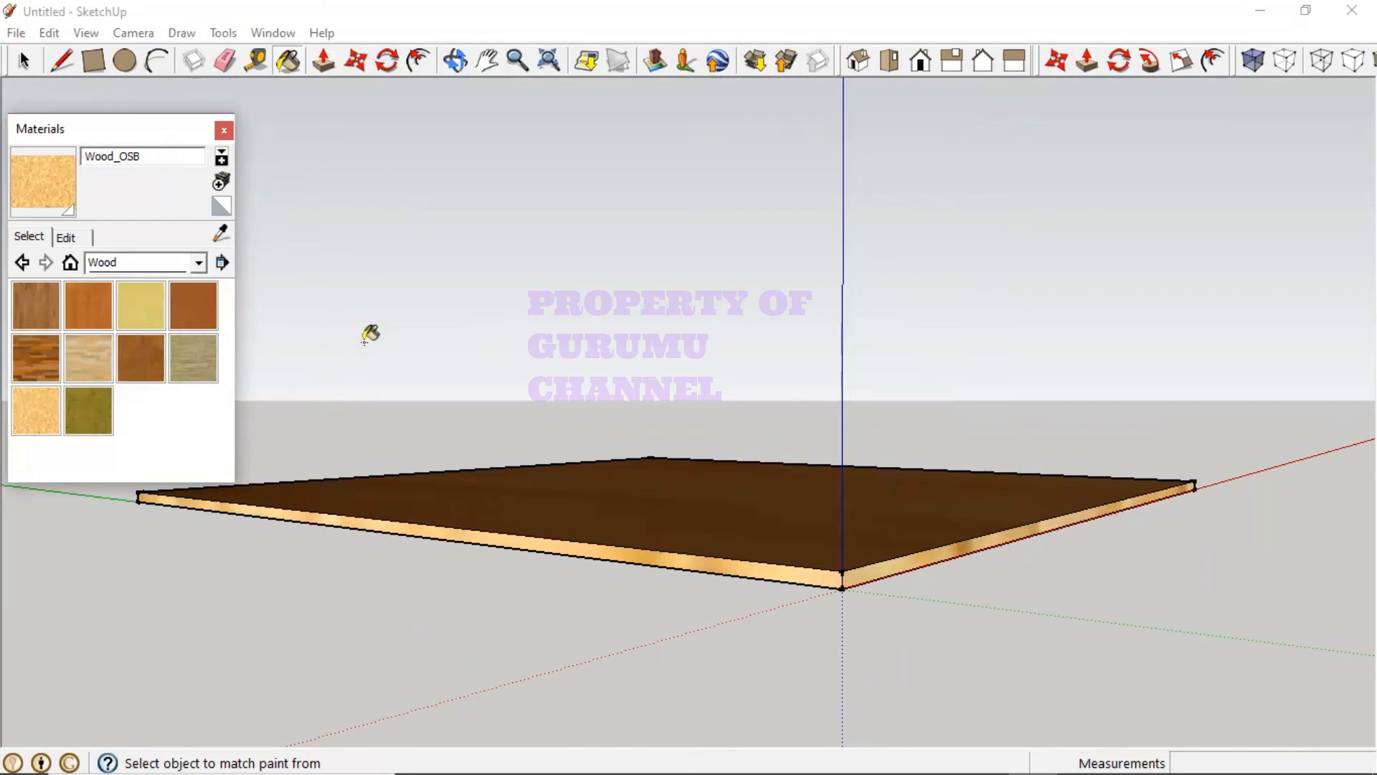
Step: Try Wood_OSB and Wood_Board_Cork on the plate's unpainted bottom face
{"action": "middle_click_drag", "start_coordinate": [616, 597], "coordinate": [682, 403]}
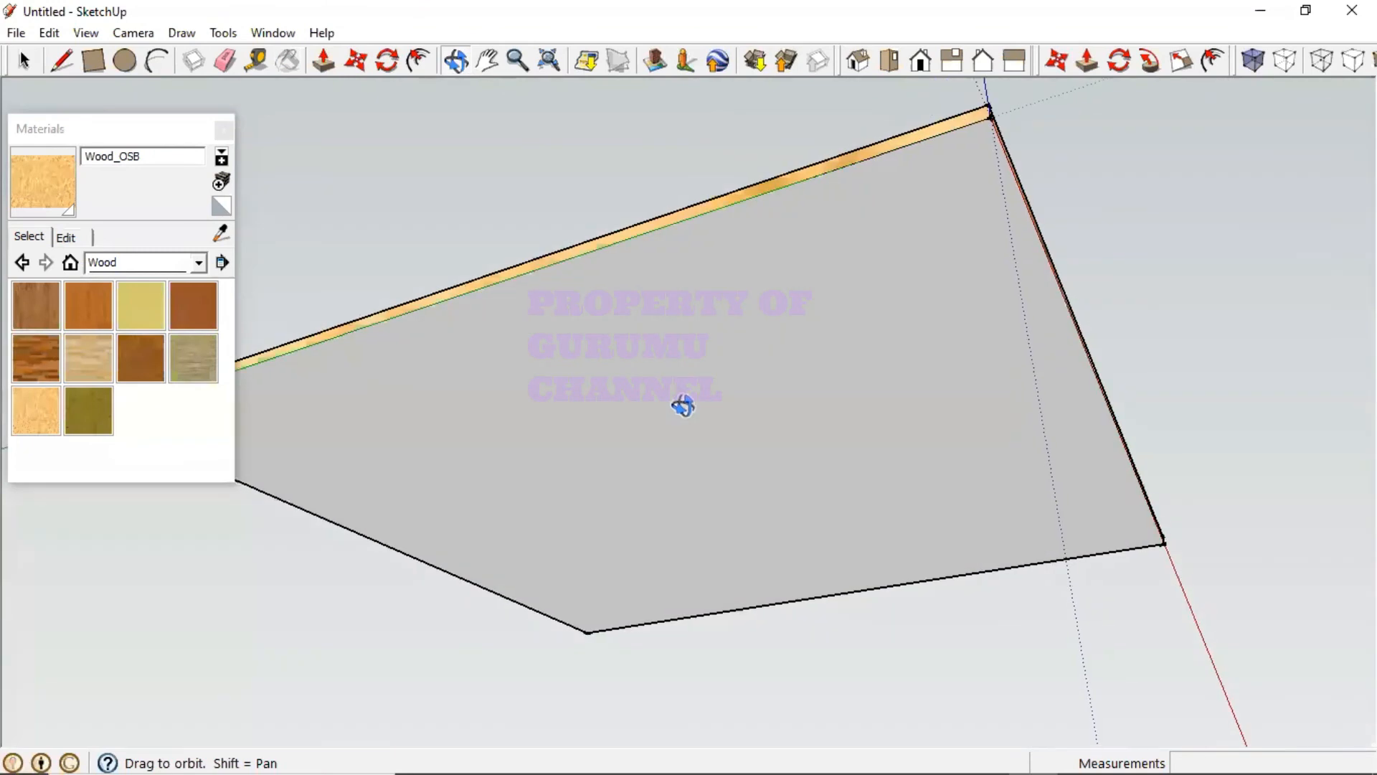
{"action": "left_click", "coordinate": [39, 404]}
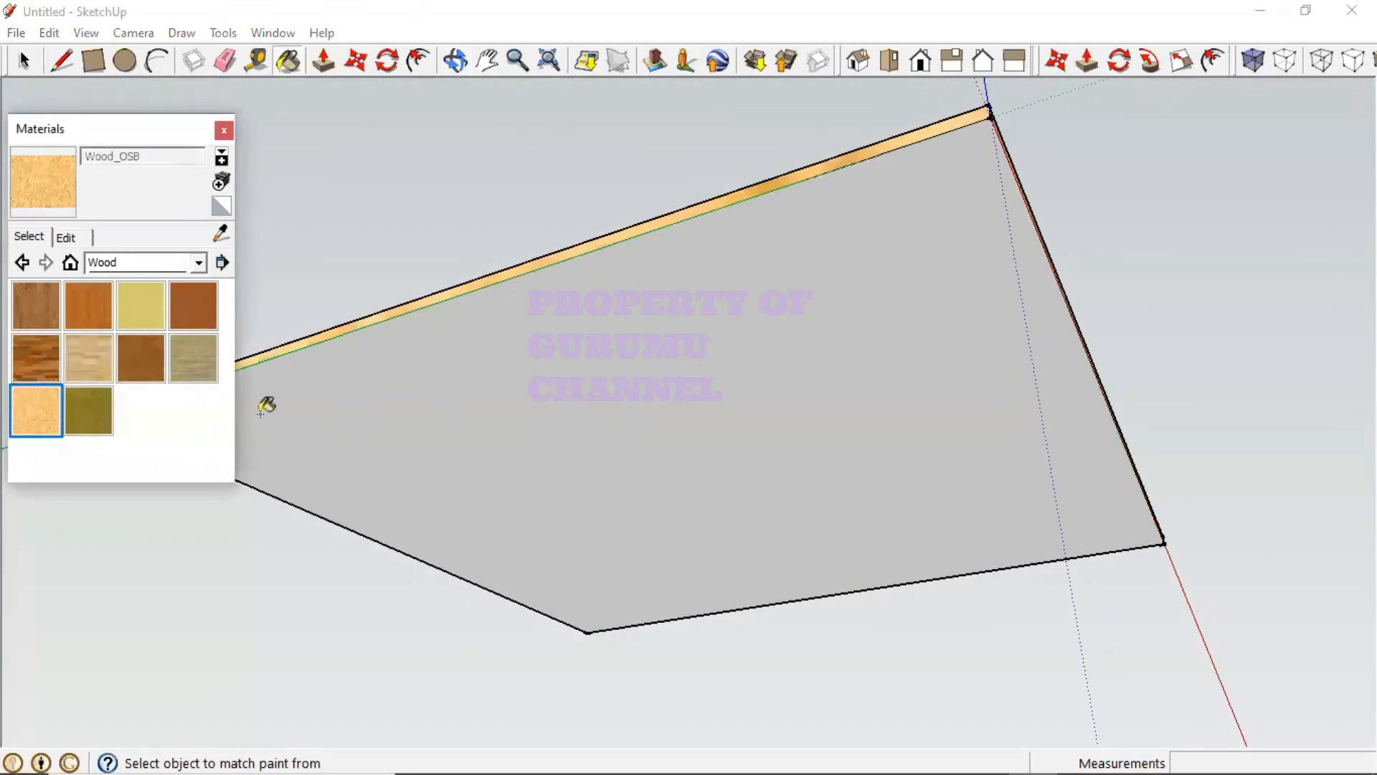
{"action": "left_click", "coordinate": [588, 422]}
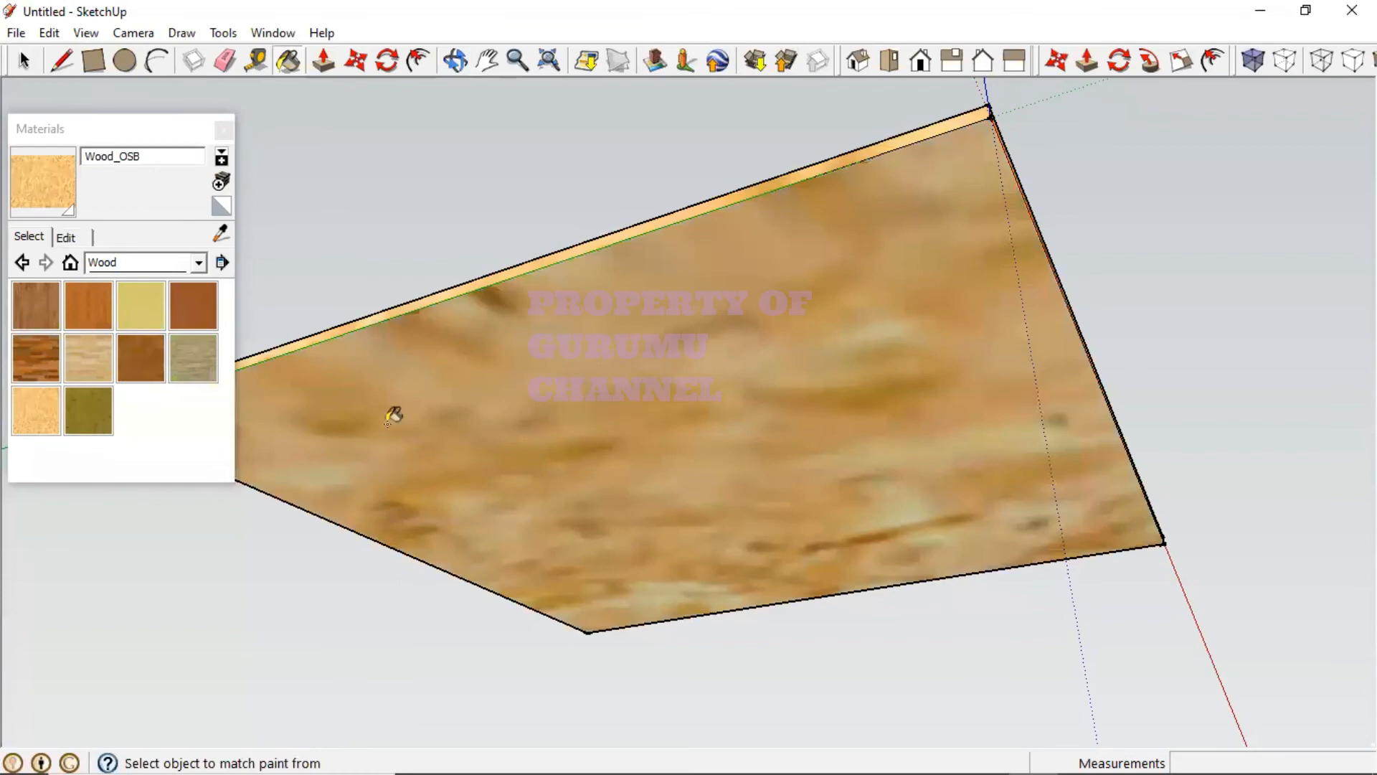
{"action": "left_click", "coordinate": [129, 313]}
{"action": "left_click", "coordinate": [631, 412]}
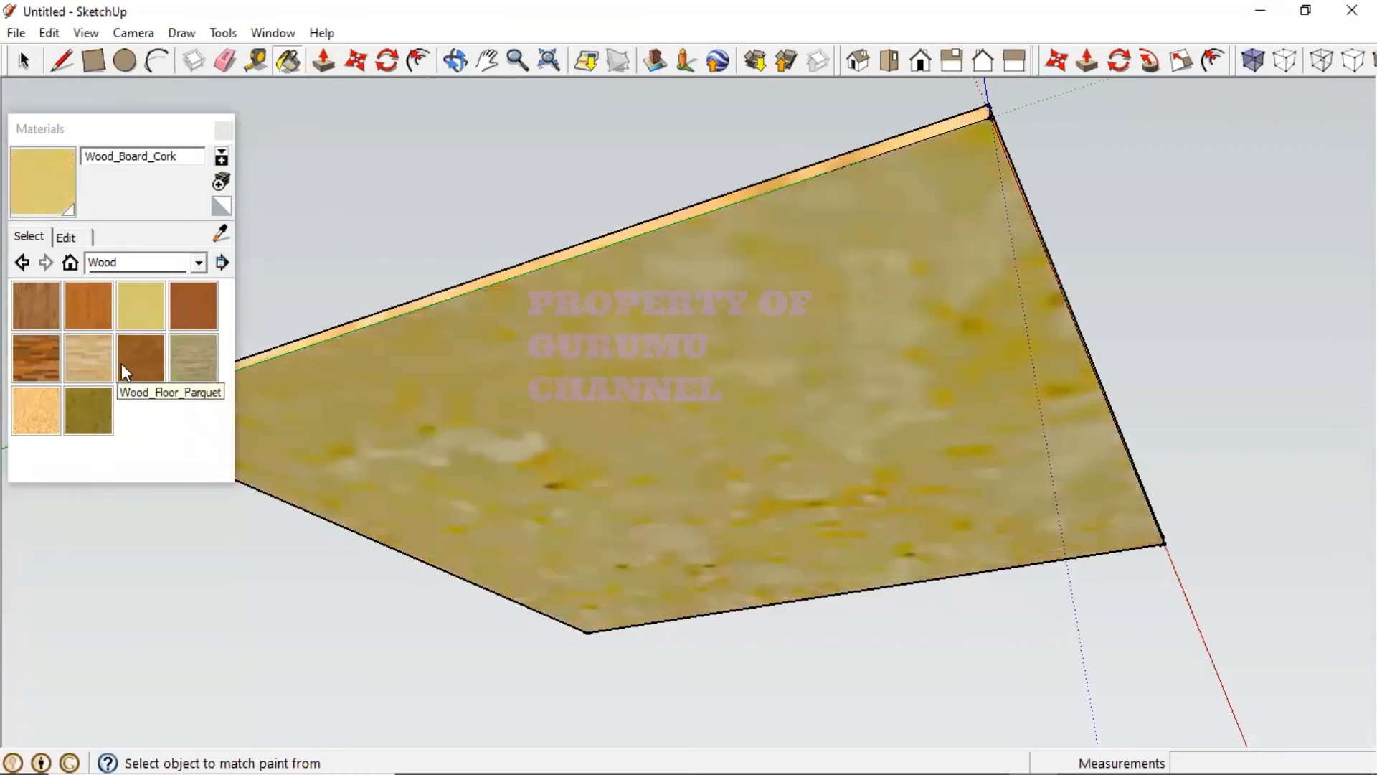
Step: Paint the plate's bottom face with the Wood_Floor_Light material
{"action": "left_click", "coordinate": [36, 406]}
{"action": "left_click", "coordinate": [716, 421]}
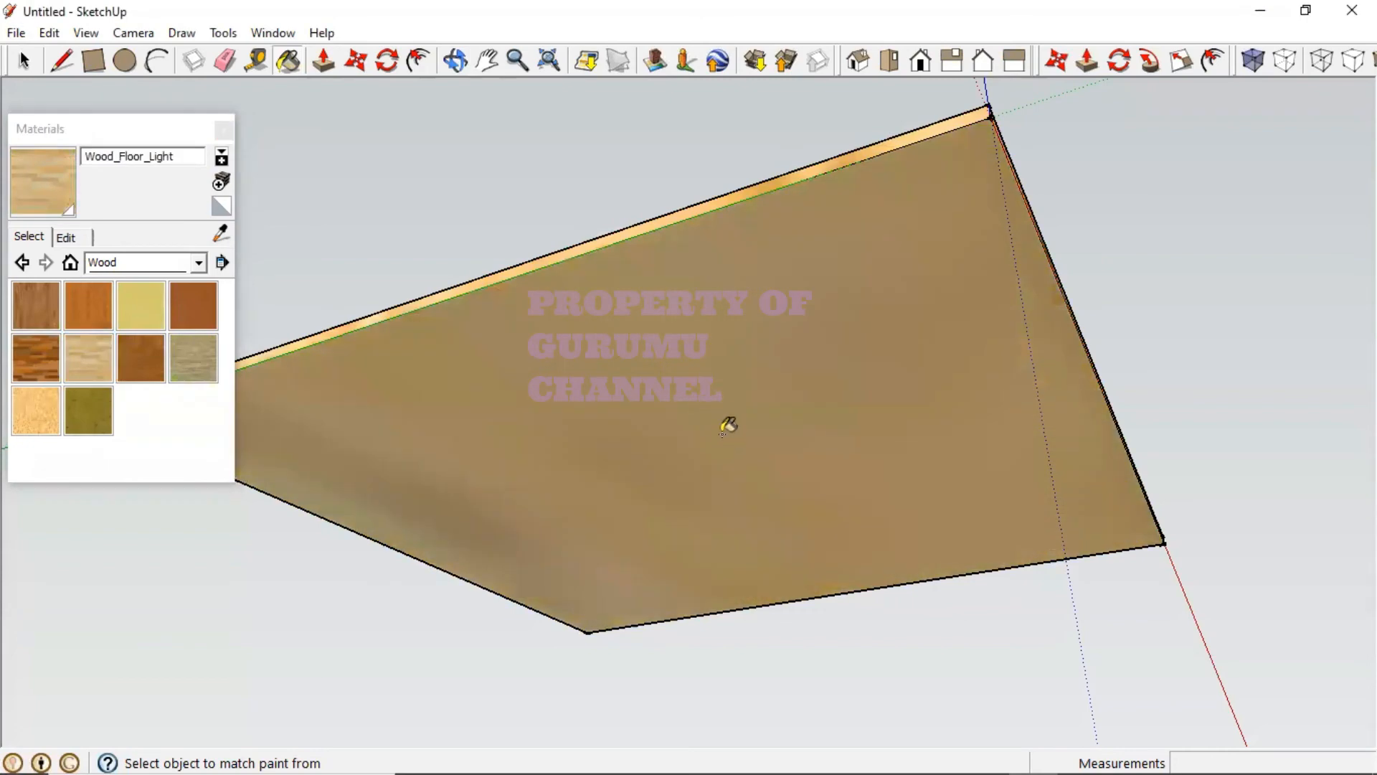
{"action": "mouse_move", "coordinate": [728, 425]}
{"action": "middle_mouse_down"}
{"action": "mouse_move", "coordinate": [725, 283]}
{"action": "mouse_move", "coordinate": [751, 170]}
{"action": "mouse_move", "coordinate": [731, 222]}
{"action": "mouse_move", "coordinate": [726, 191]}
{"action": "middle_mouse_up"}
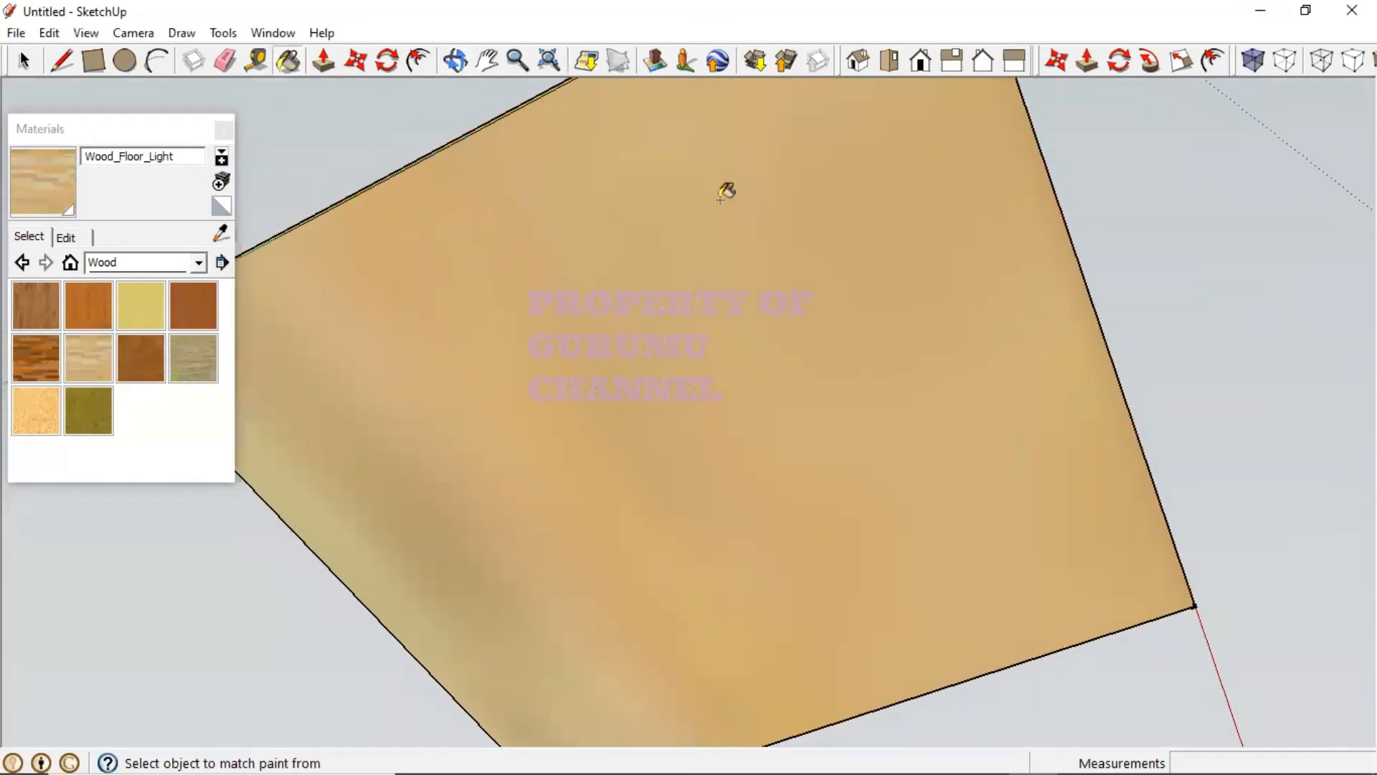
Step: Switch to the top view of the whole plate and close the Materials window
{"action": "scroll", "coordinate": [726, 191], "scroll_direction": "up", "scroll_amount": 2}
{"action": "middle_click_drag", "start_coordinate": [741, 283], "coordinate": [704, 547], "text": "shift"}
{"action": "middle_click_drag", "start_coordinate": [1048, 444], "coordinate": [540, 673]}
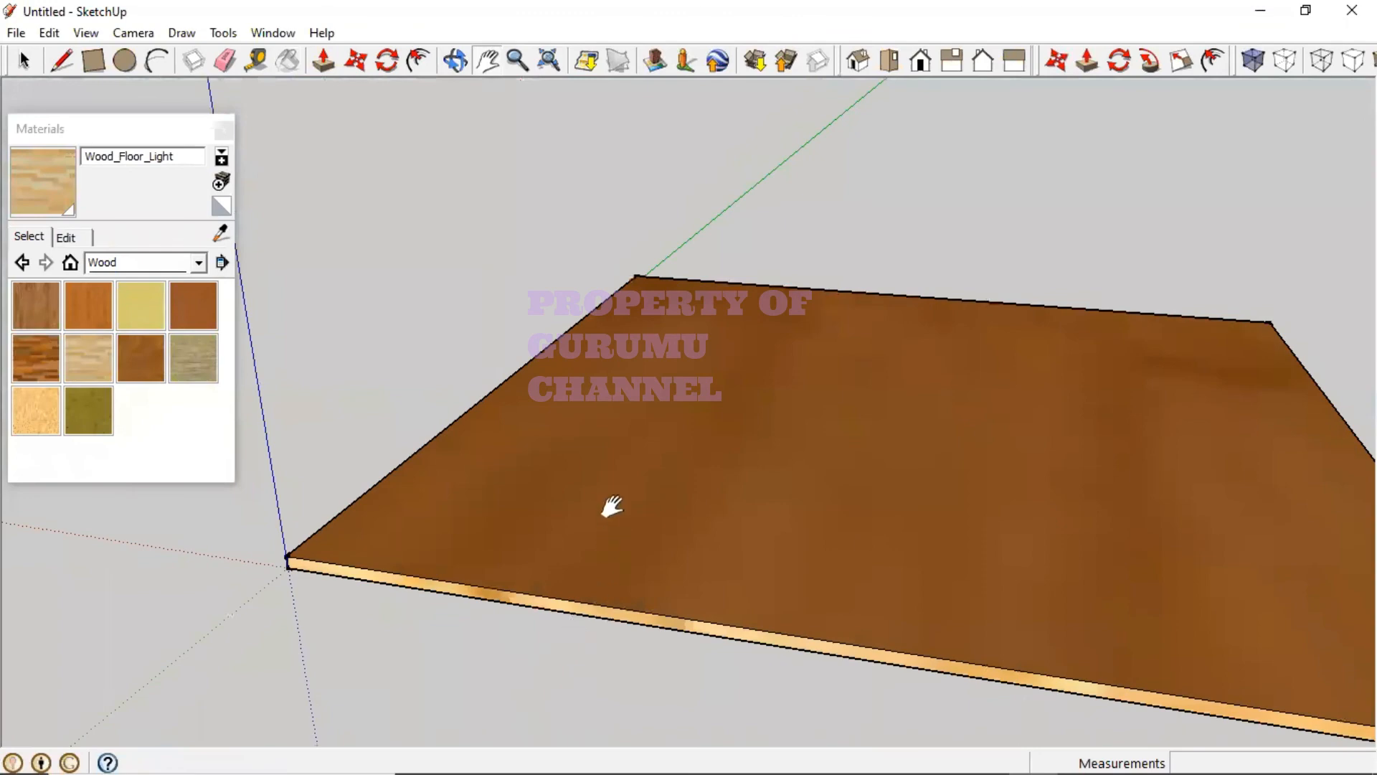
{"action": "left_click", "coordinate": [889, 68]}
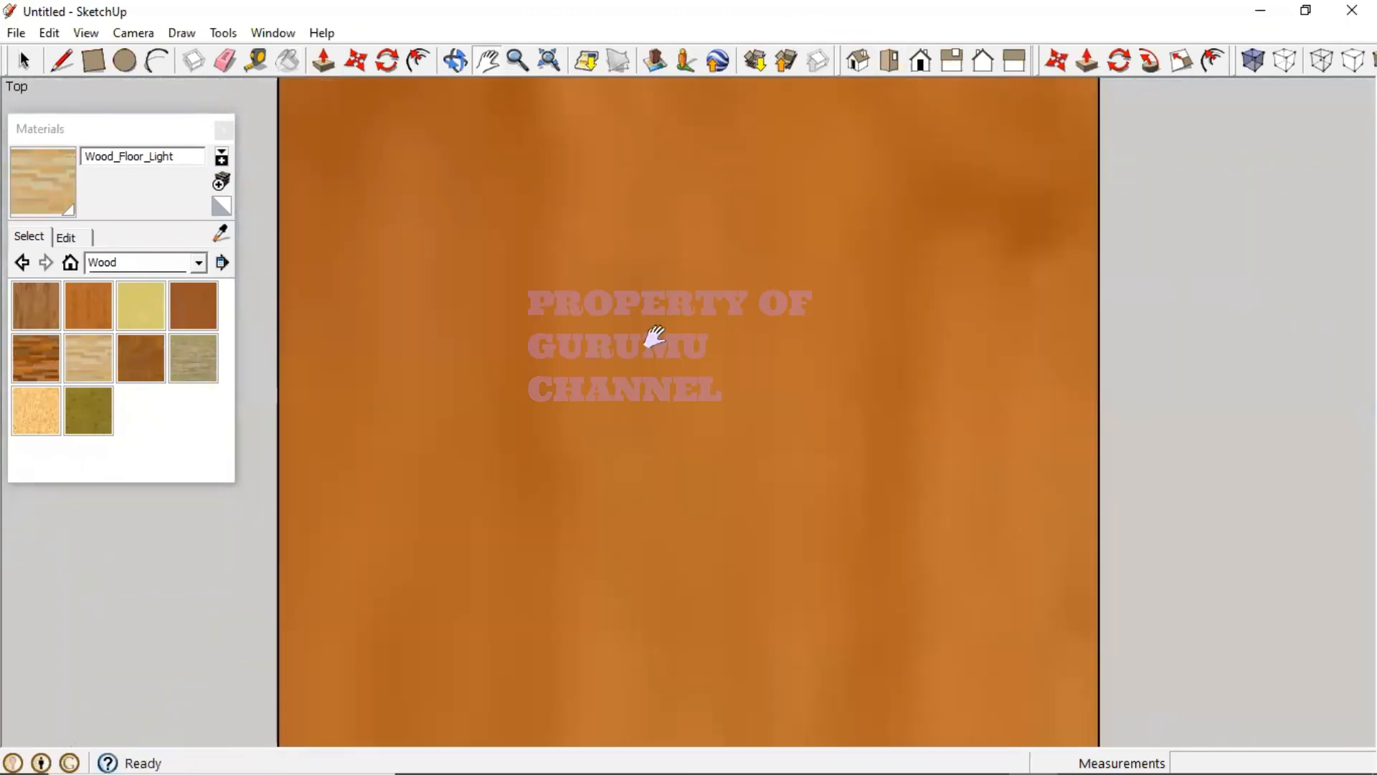
{"action": "scroll", "coordinate": [653, 338], "scroll_direction": "down", "scroll_amount": 2}
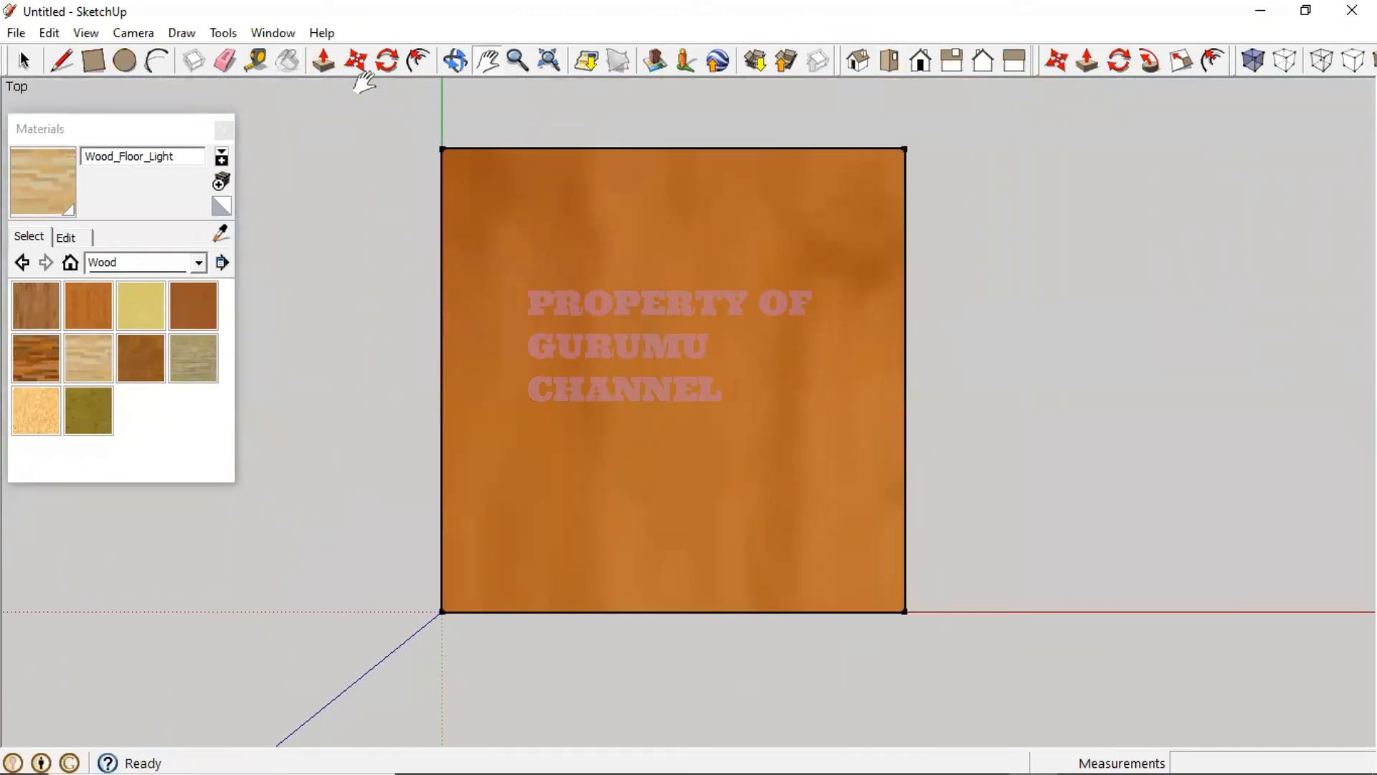
{"action": "left_click", "coordinate": [223, 131]}
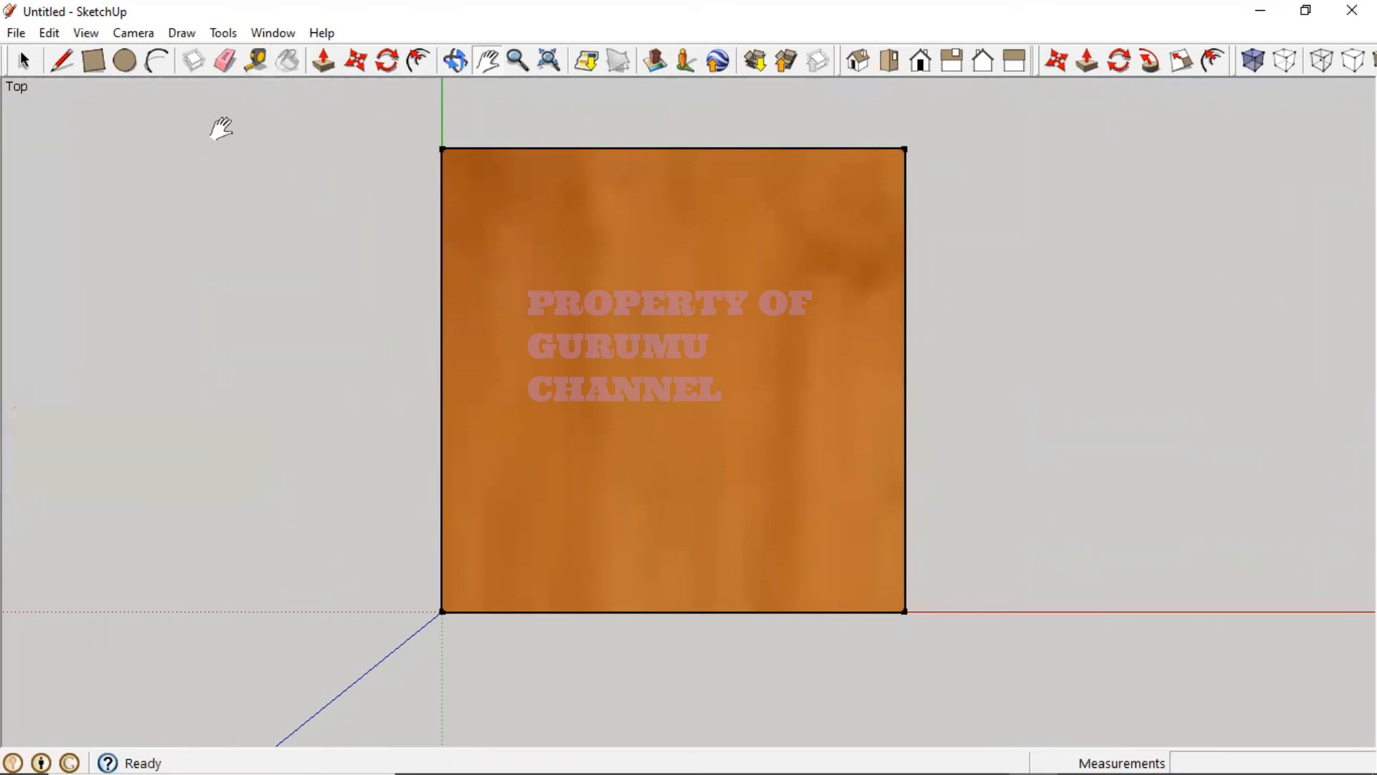
Step: Measure the plate's far edge and its adjoining edge opposite the green axis with the Tape Measure
{"action": "left_click", "coordinate": [259, 62]}
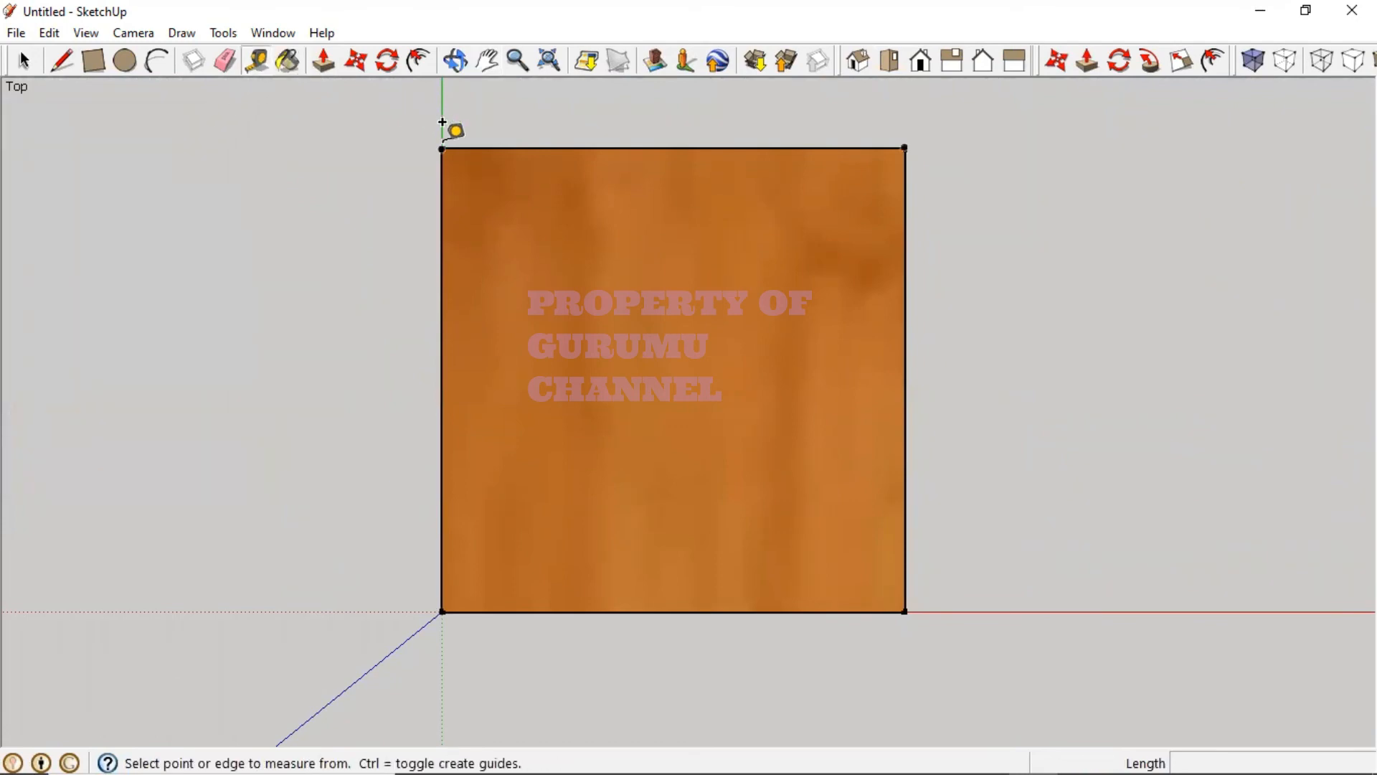
{"action": "left_click", "coordinate": [442, 144]}
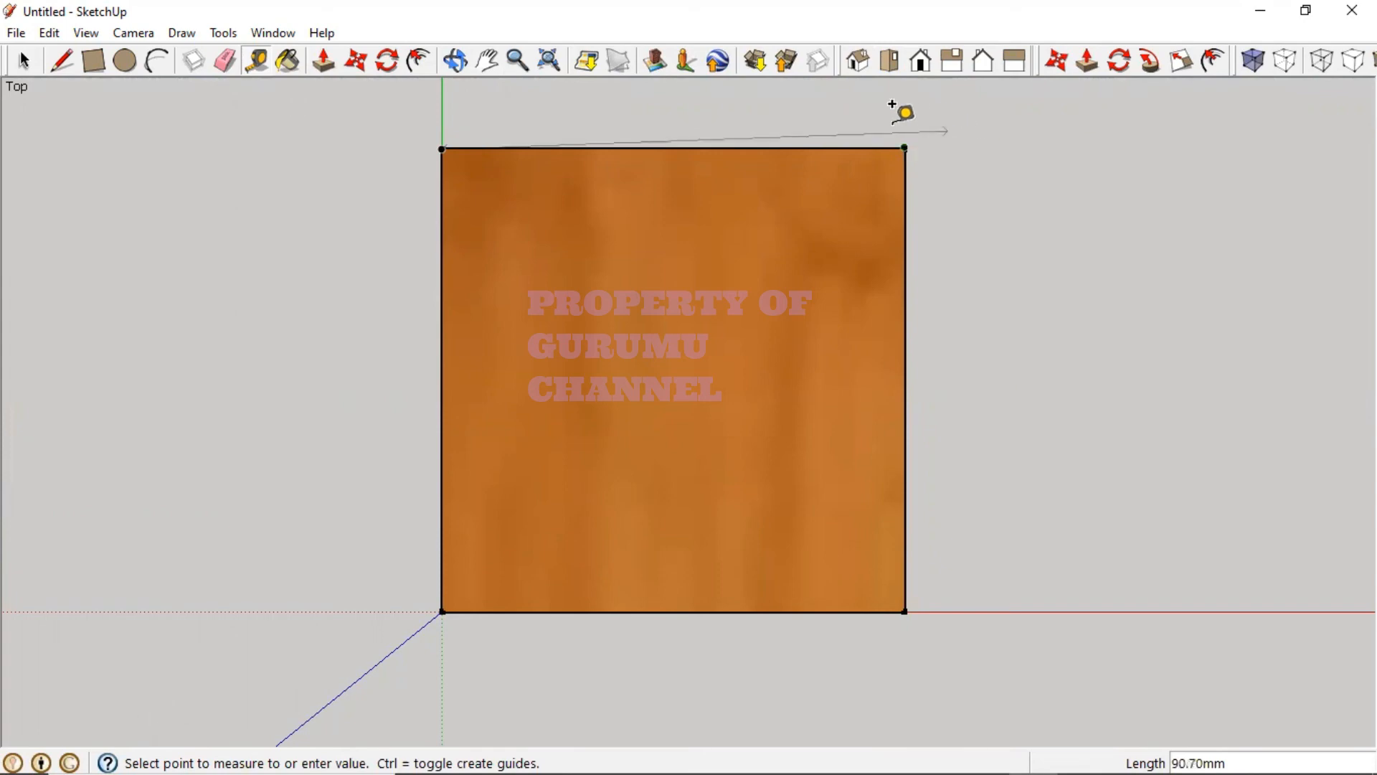
{"action": "left_click", "coordinate": [891, 151]}
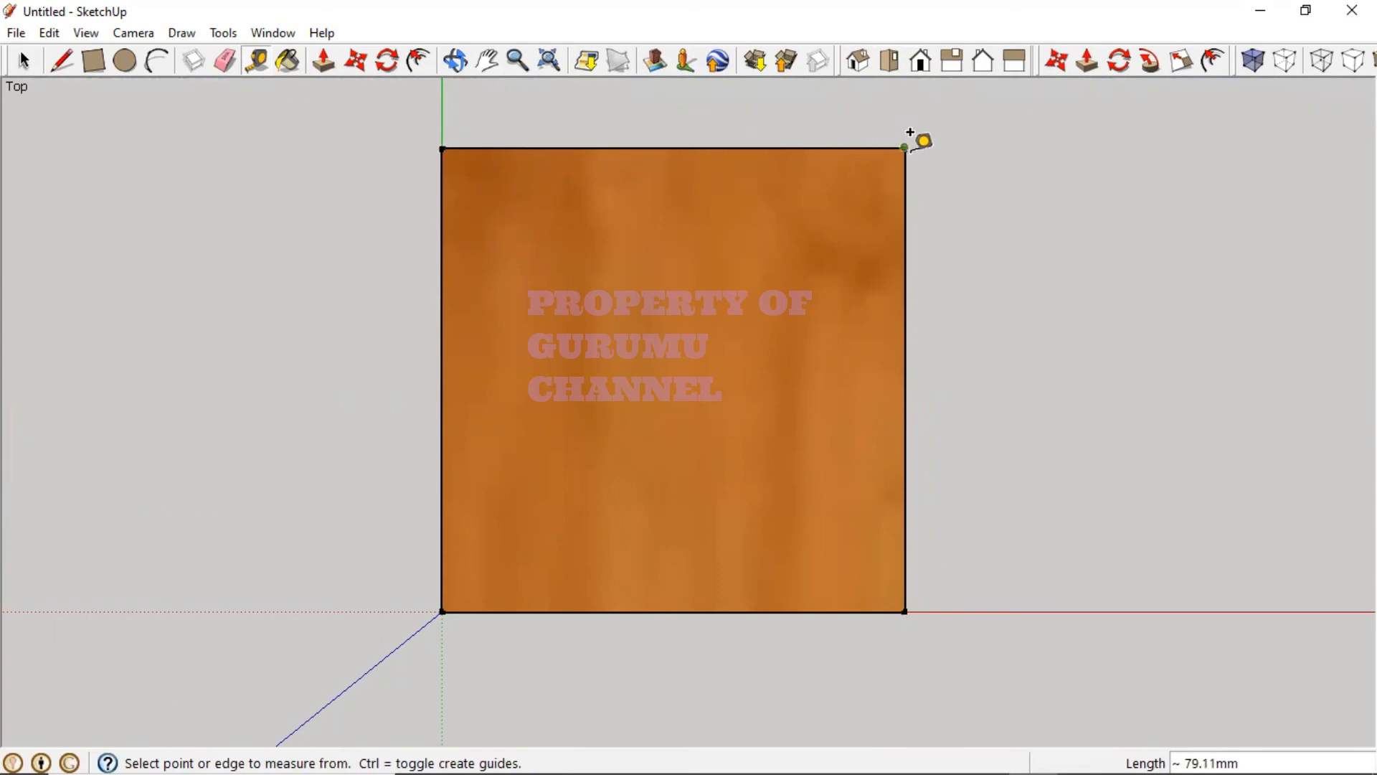
{"action": "left_click", "coordinate": [907, 142]}
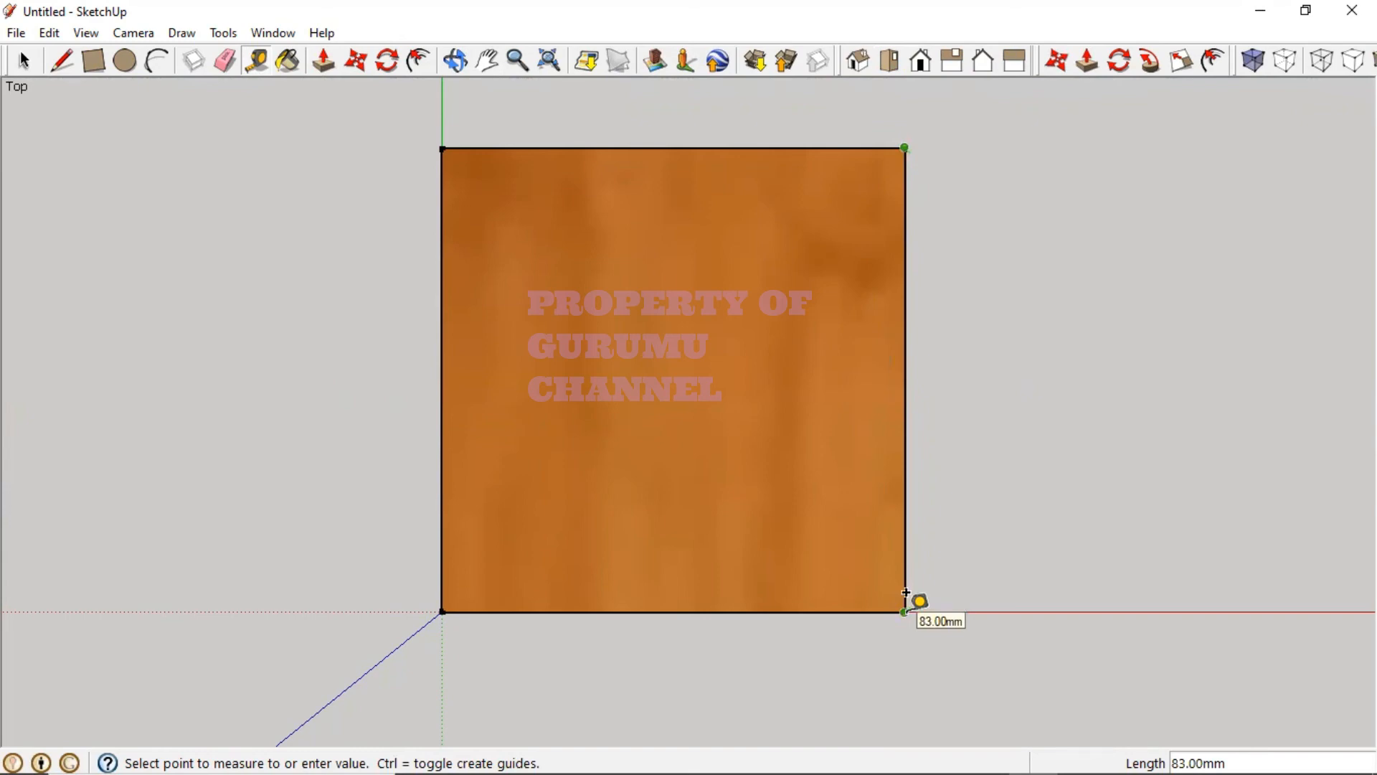
{"action": "left_click", "coordinate": [906, 593]}
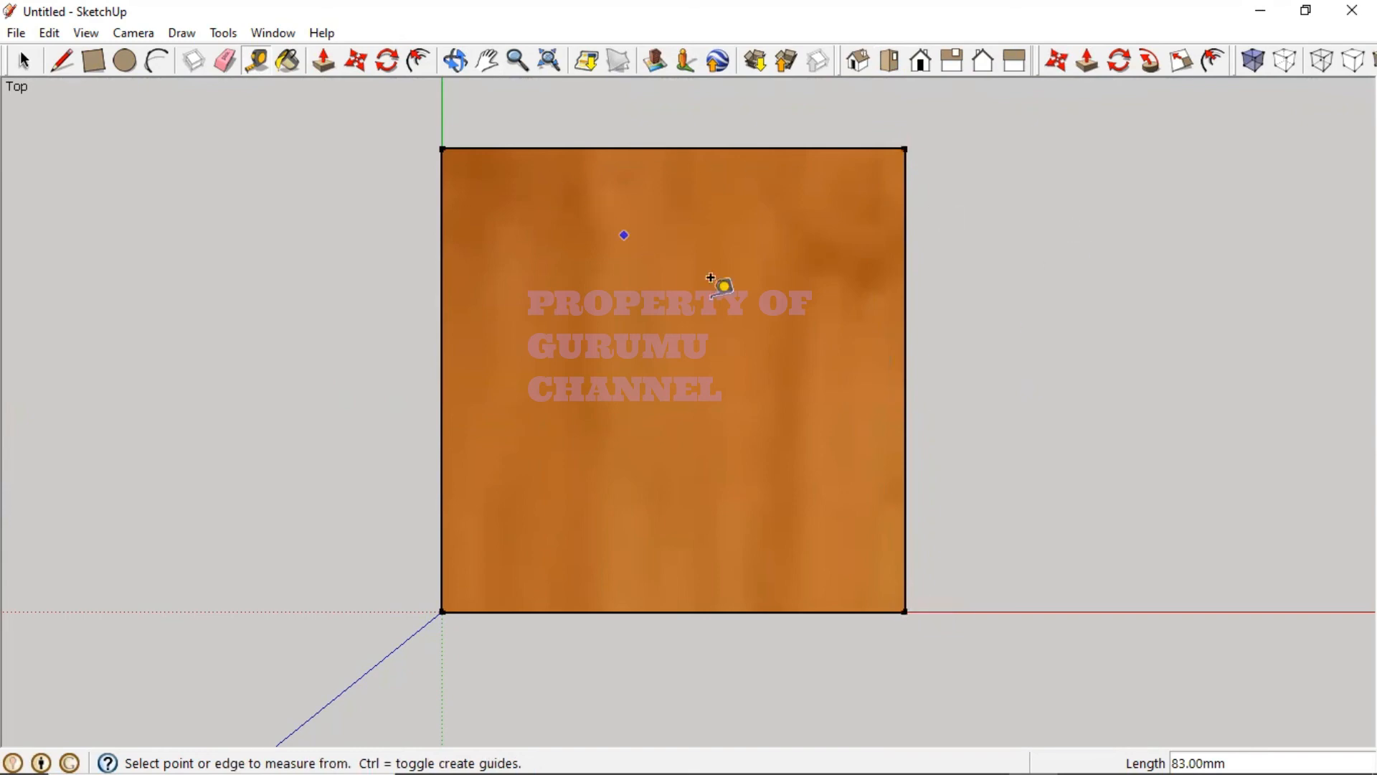
Step: Examine the plate's top and side faces in perspective from several angles
{"action": "middle_click_drag", "start_coordinate": [1033, 479], "coordinate": [547, 120]}
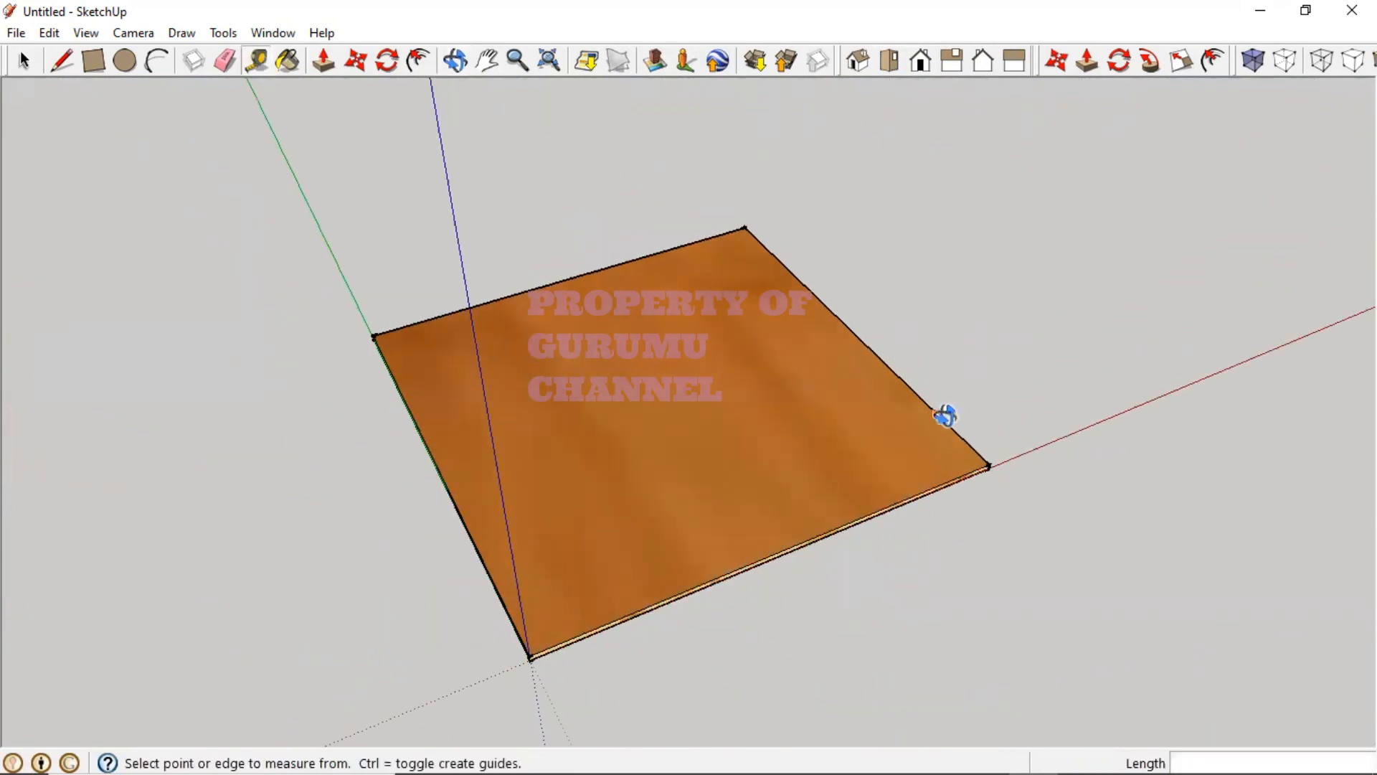
{"action": "middle_click_drag", "start_coordinate": [945, 416], "coordinate": [457, 320]}
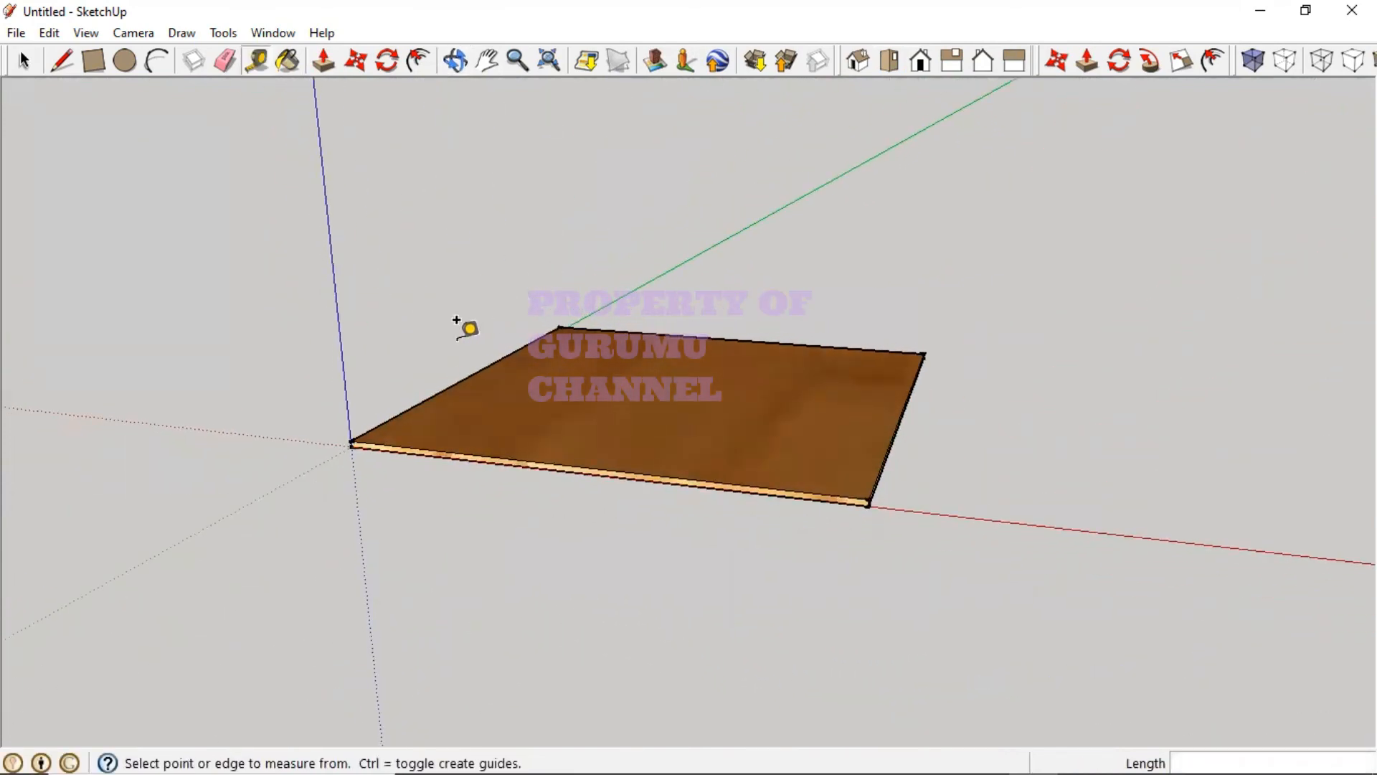
{"action": "scroll", "coordinate": [474, 330], "scroll_direction": "up", "scroll_amount": 3}
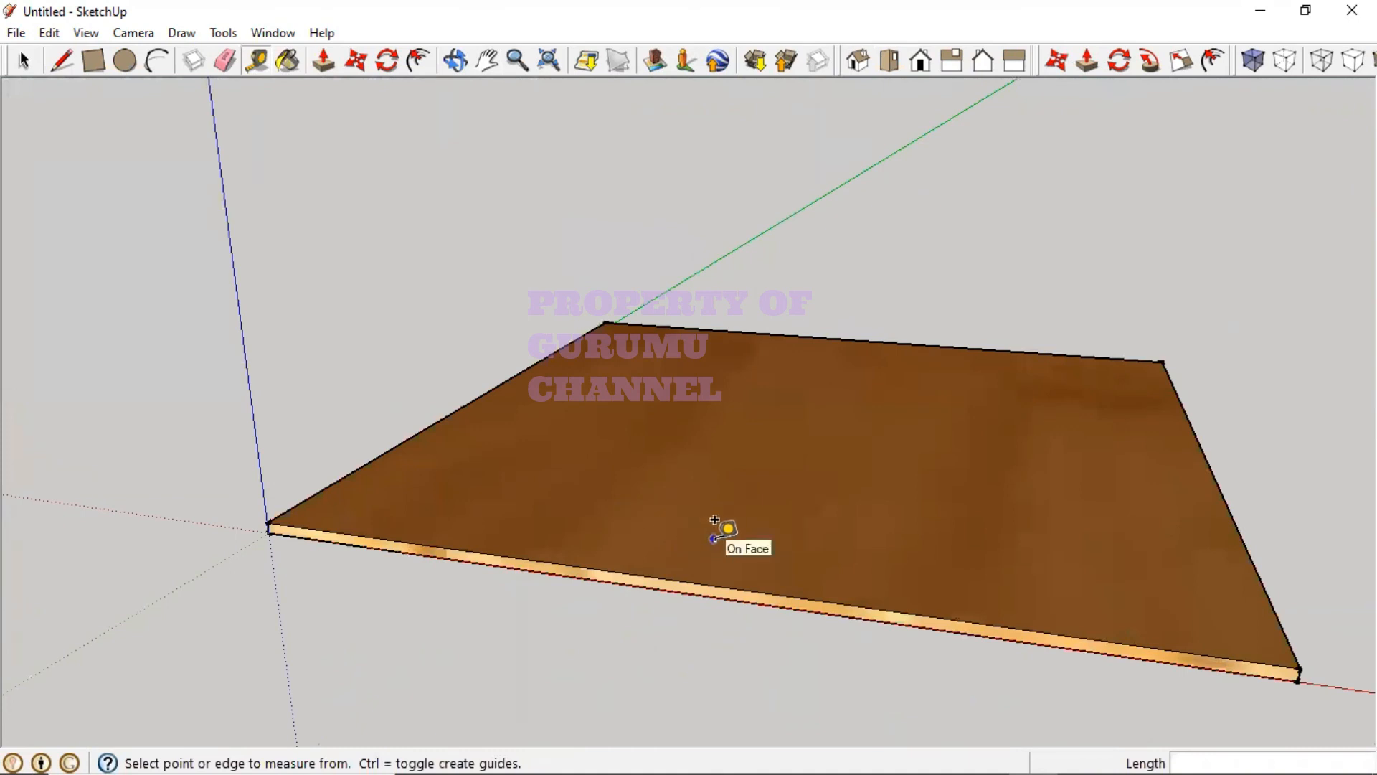
{"action": "middle_click_drag", "start_coordinate": [775, 563], "coordinate": [631, 506], "text": "shift"}
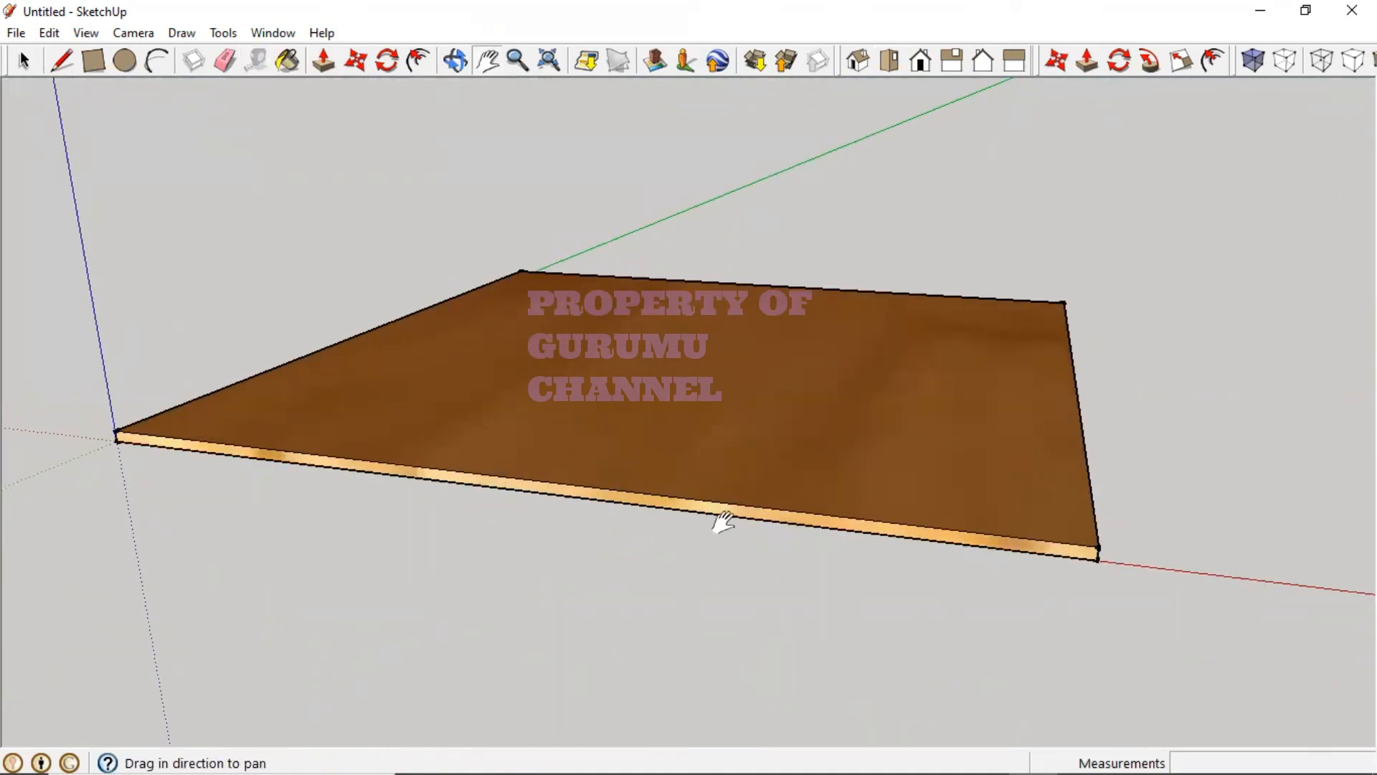
{"action": "left_click_drag", "start_coordinate": [723, 522], "coordinate": [846, 624]}
{"action": "key", "text": "o"}
{"action": "left_click_drag", "start_coordinate": [922, 548], "coordinate": [725, 486]}
{"action": "key", "text": "h"}
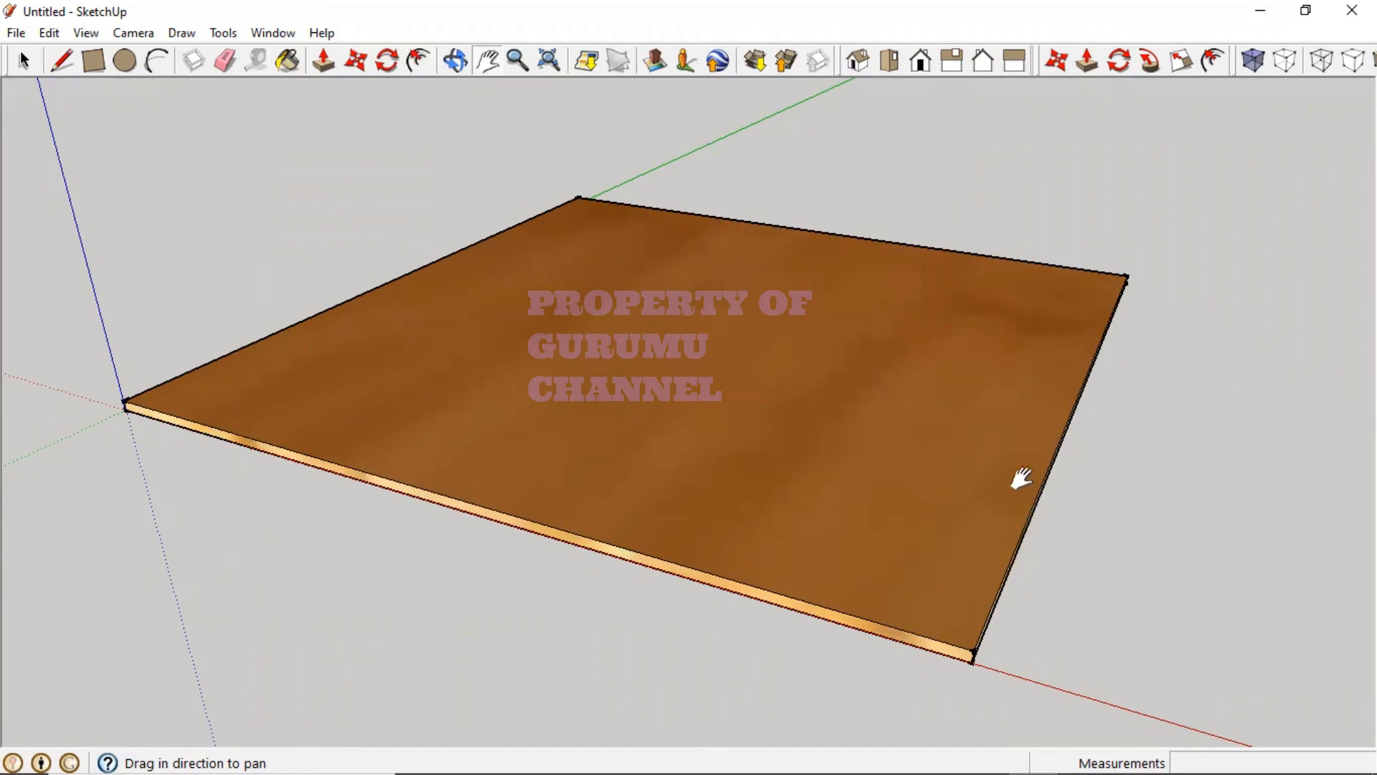
{"action": "middle_click_drag", "start_coordinate": [1009, 473], "coordinate": [924, 420]}
{"action": "key", "text": "t"}
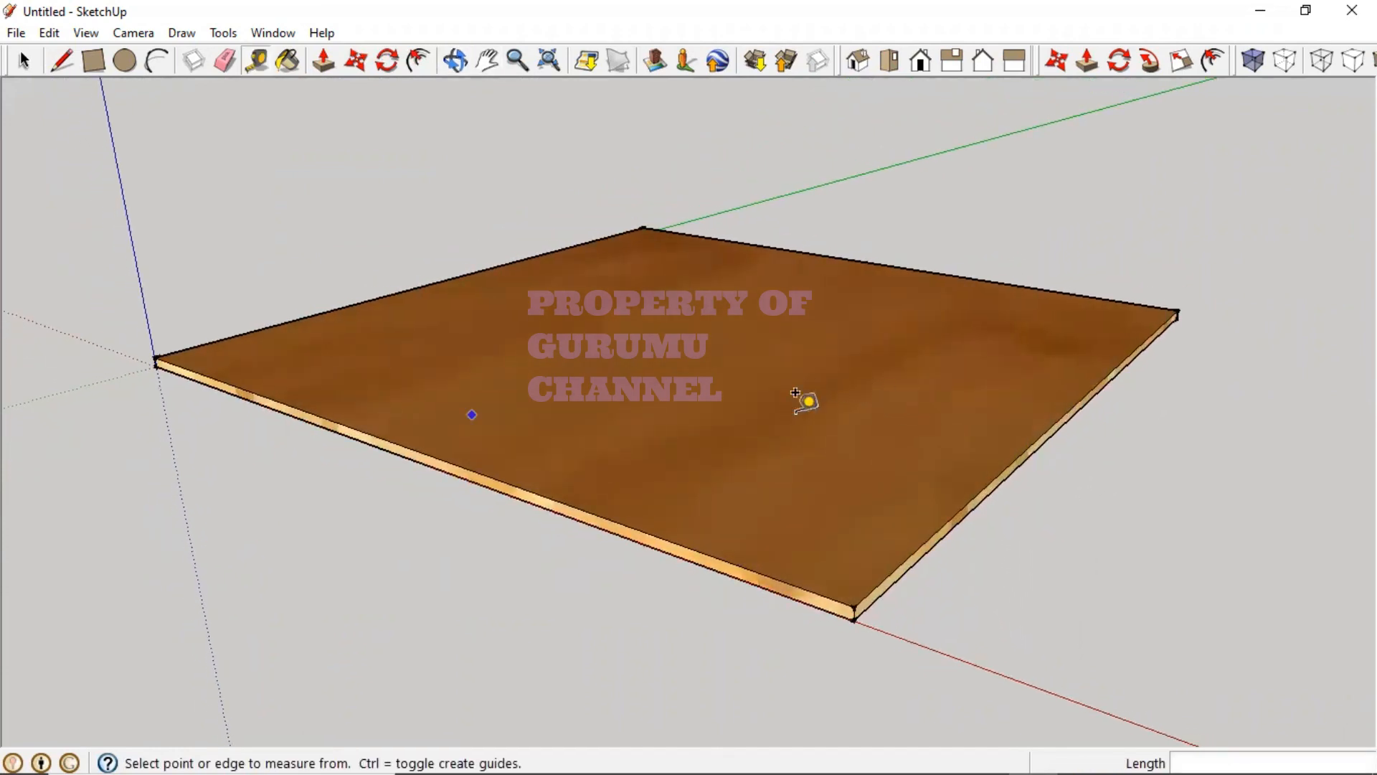
Step: Undock the Styles toolbar and float it over the drawing area
{"action": "left_click", "coordinate": [24, 61]}
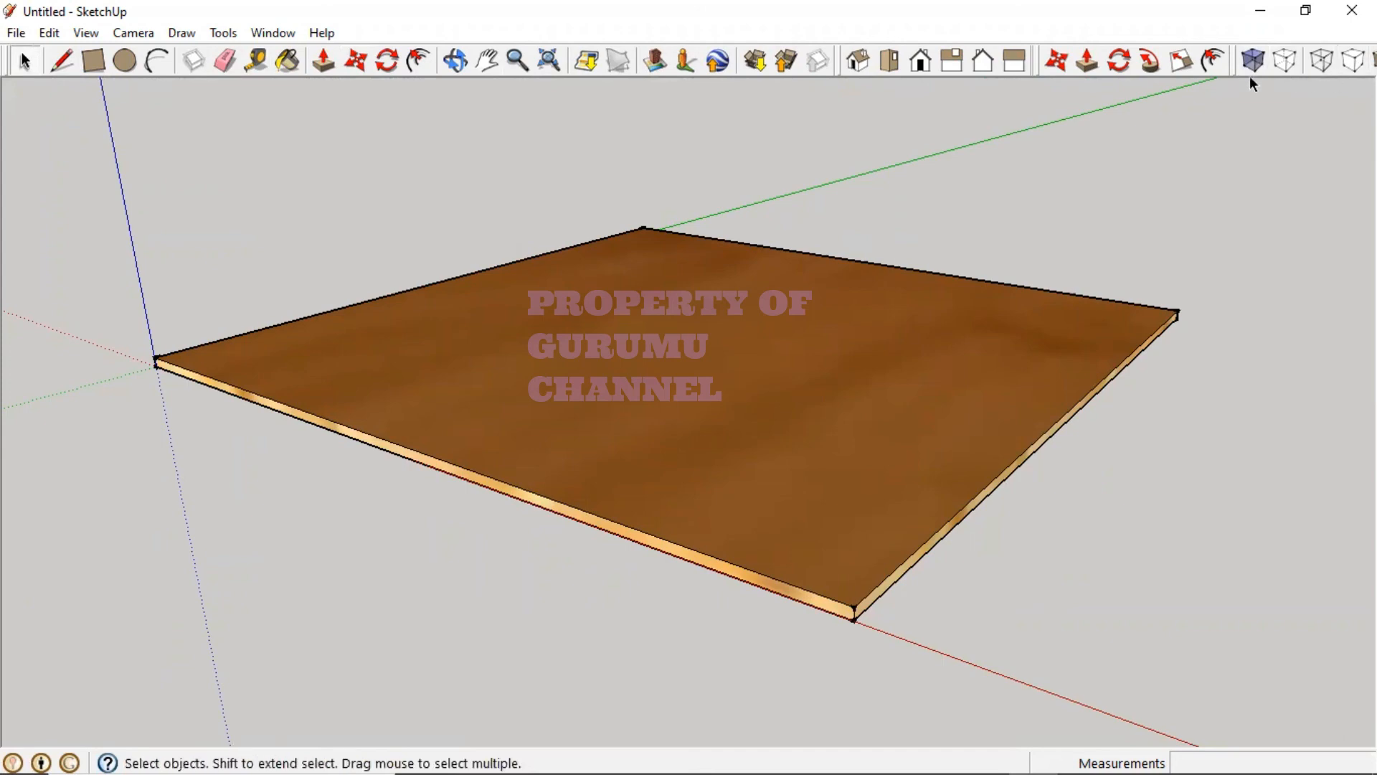
{"action": "left_click_drag", "start_coordinate": [1043, 152], "coordinate": [1051, 153]}
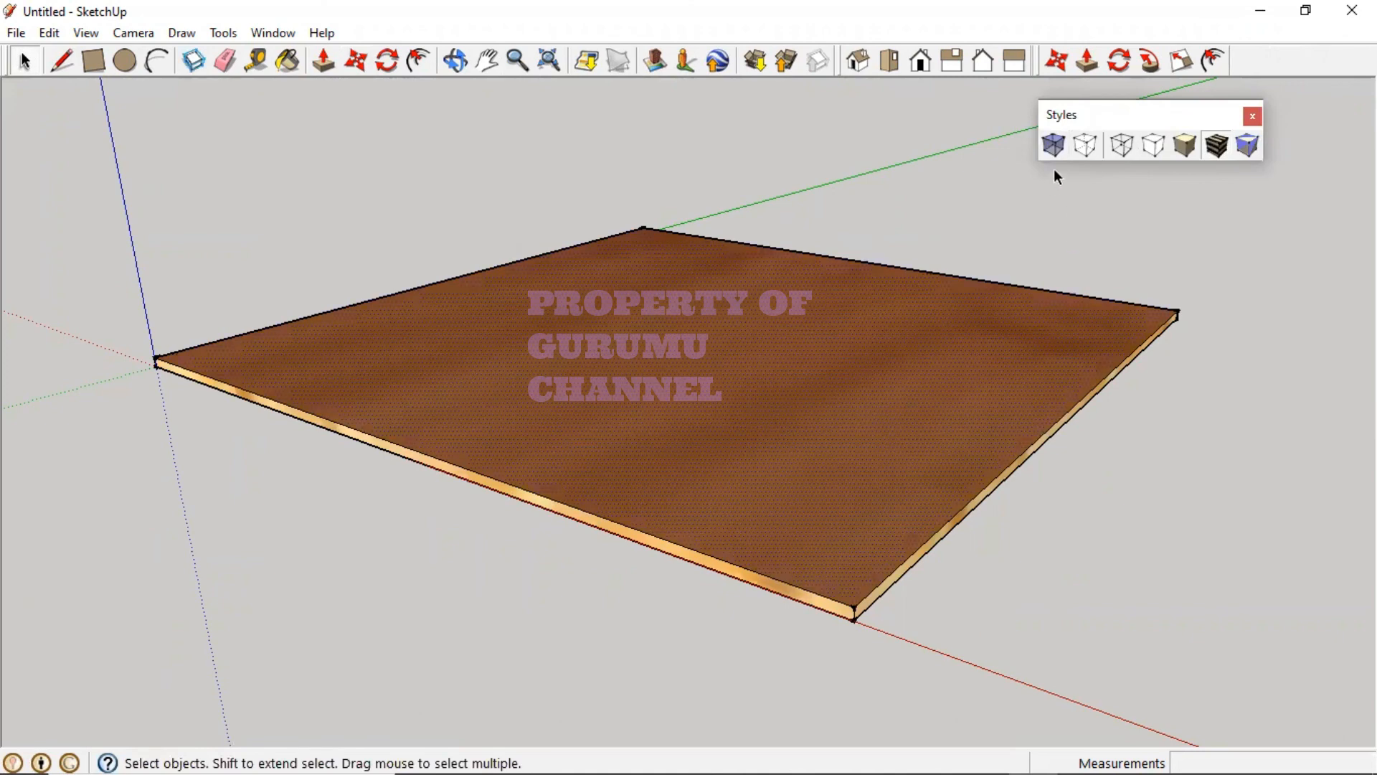
Step: Preview the plate with X-ray transparency, and display its hidden back edges as dashed lines
{"action": "left_click", "coordinate": [1060, 151]}
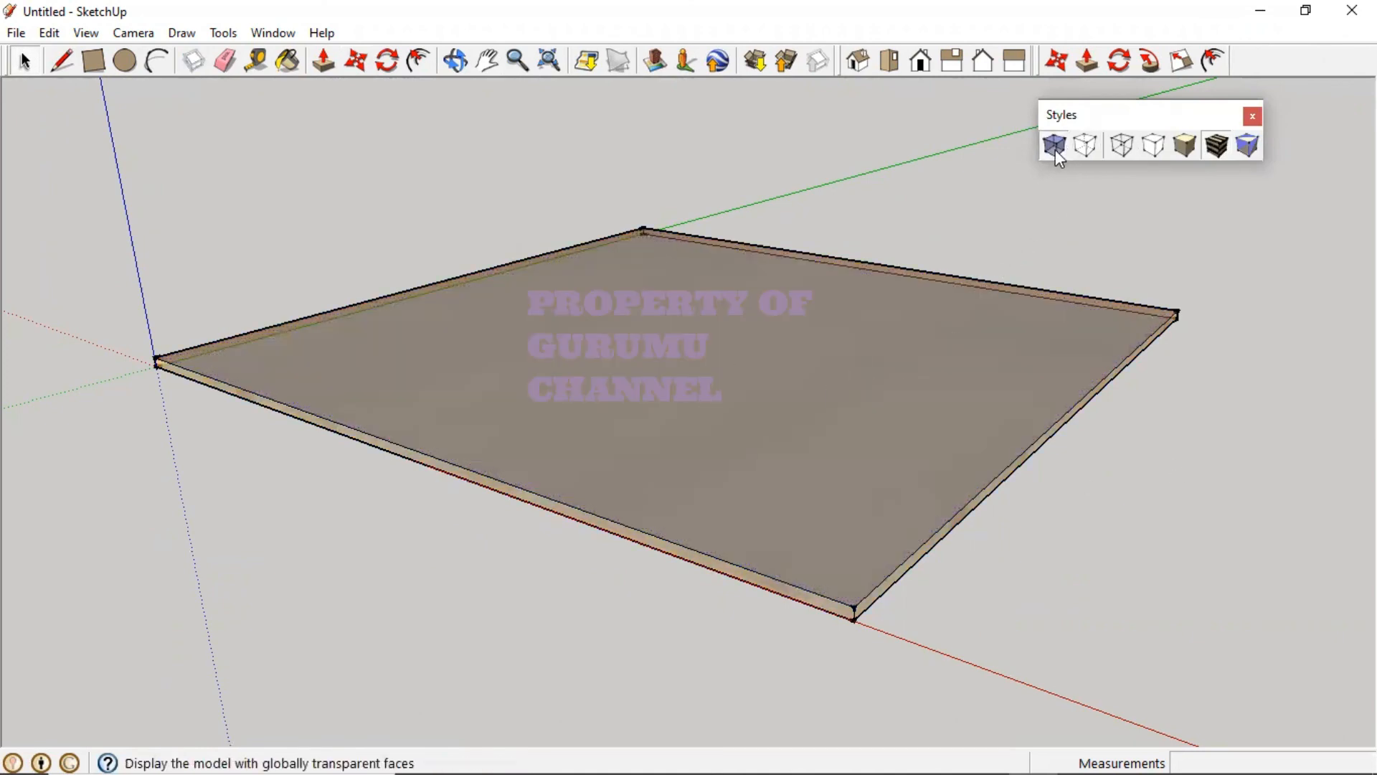
{"action": "left_click", "coordinate": [1088, 148]}
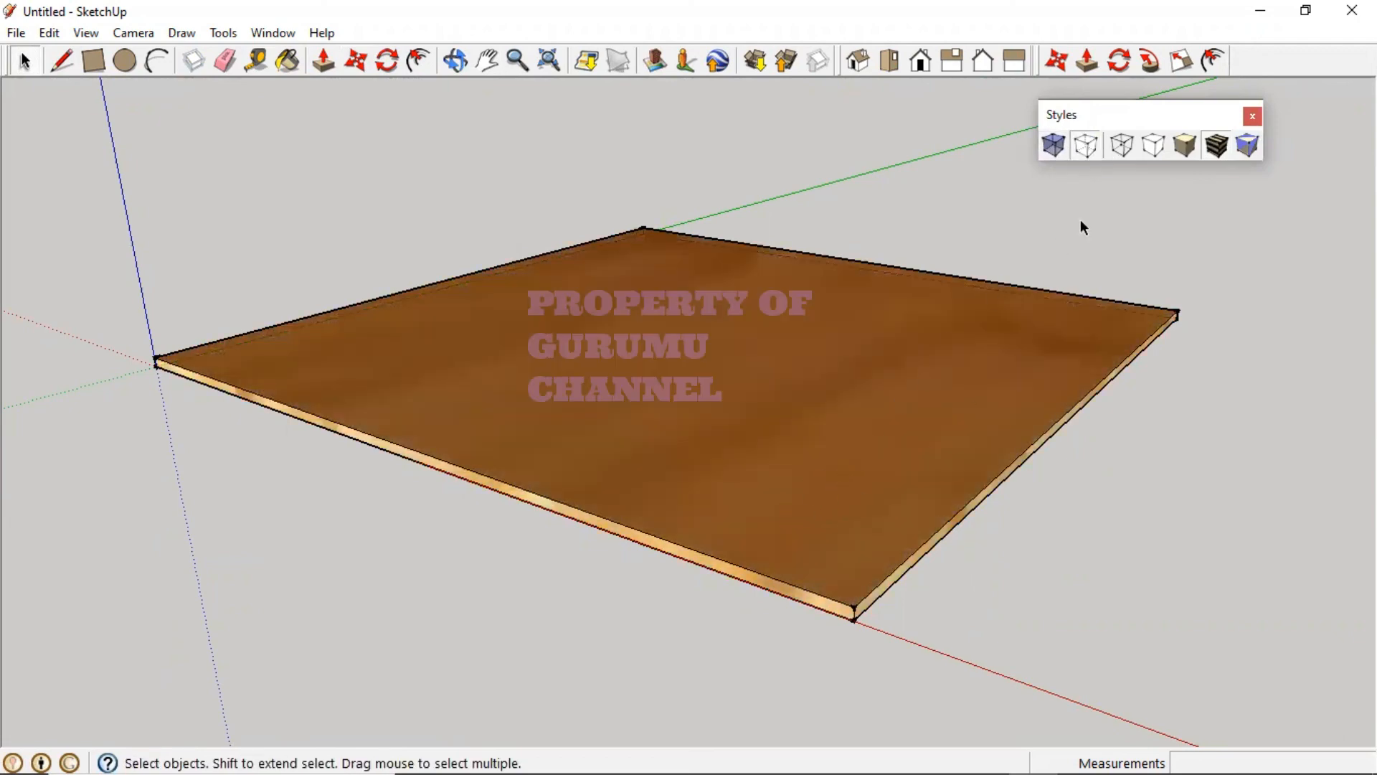
Step: Compare the plate in the Wireframe, Hidden Line, Shaded, Shaded With Textures and Monochrome face styles
{"action": "left_click", "coordinate": [1120, 149]}
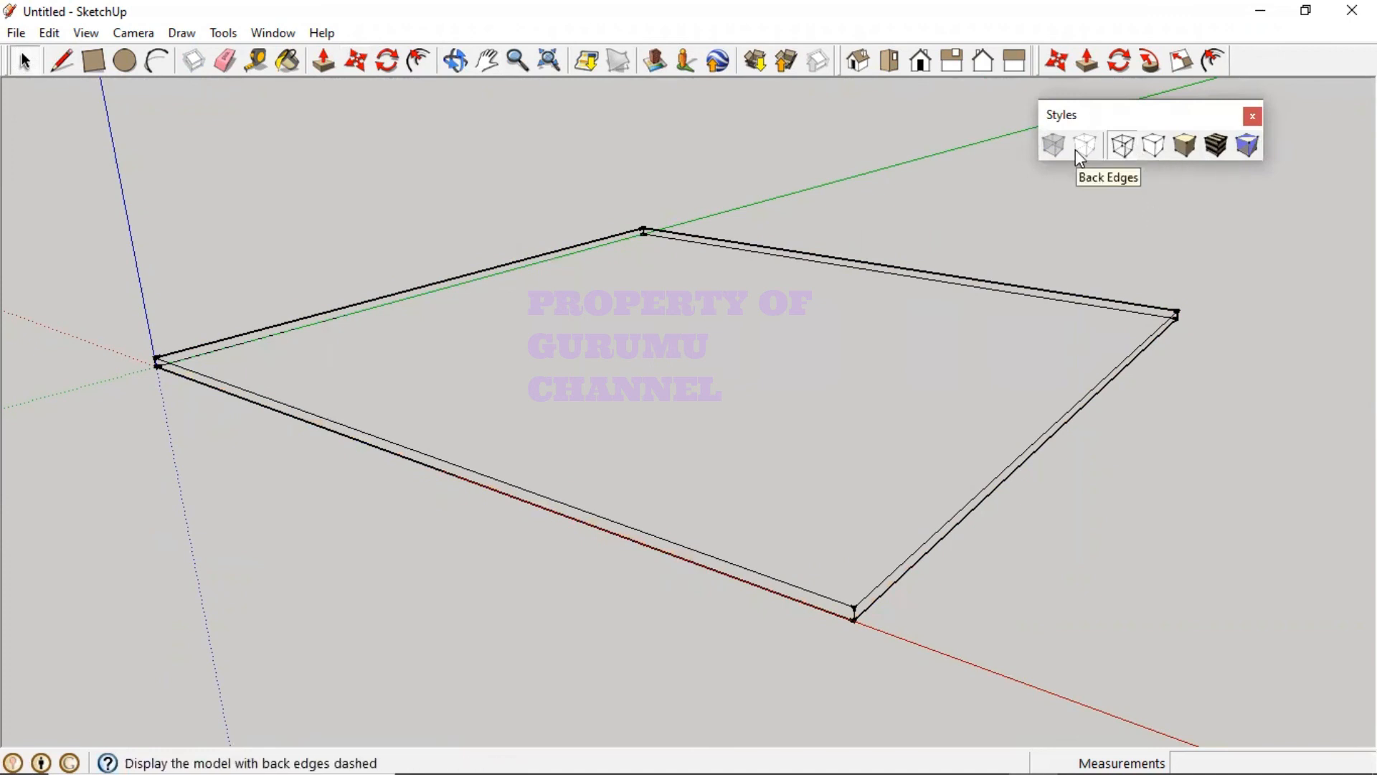
{"action": "left_click", "coordinate": [1160, 148]}
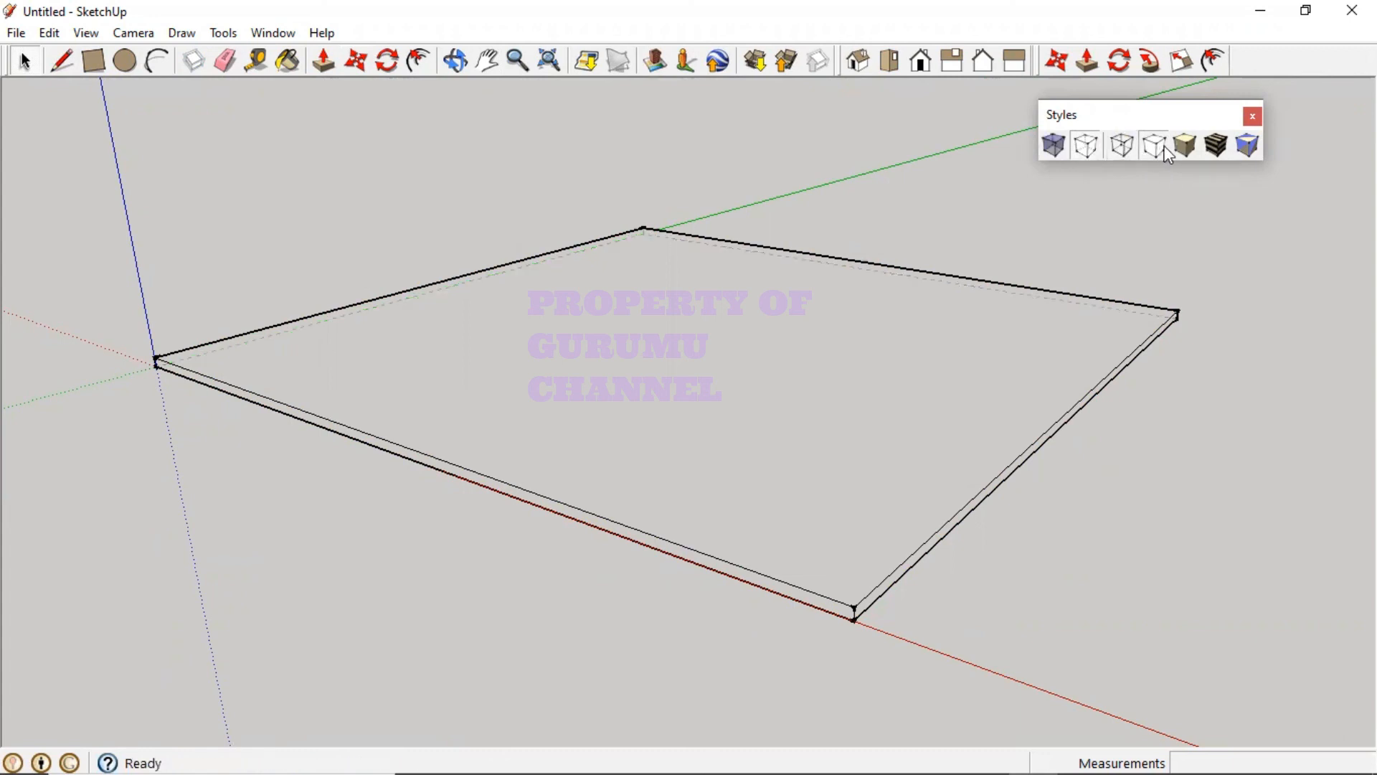
{"action": "left_click", "coordinate": [1187, 146]}
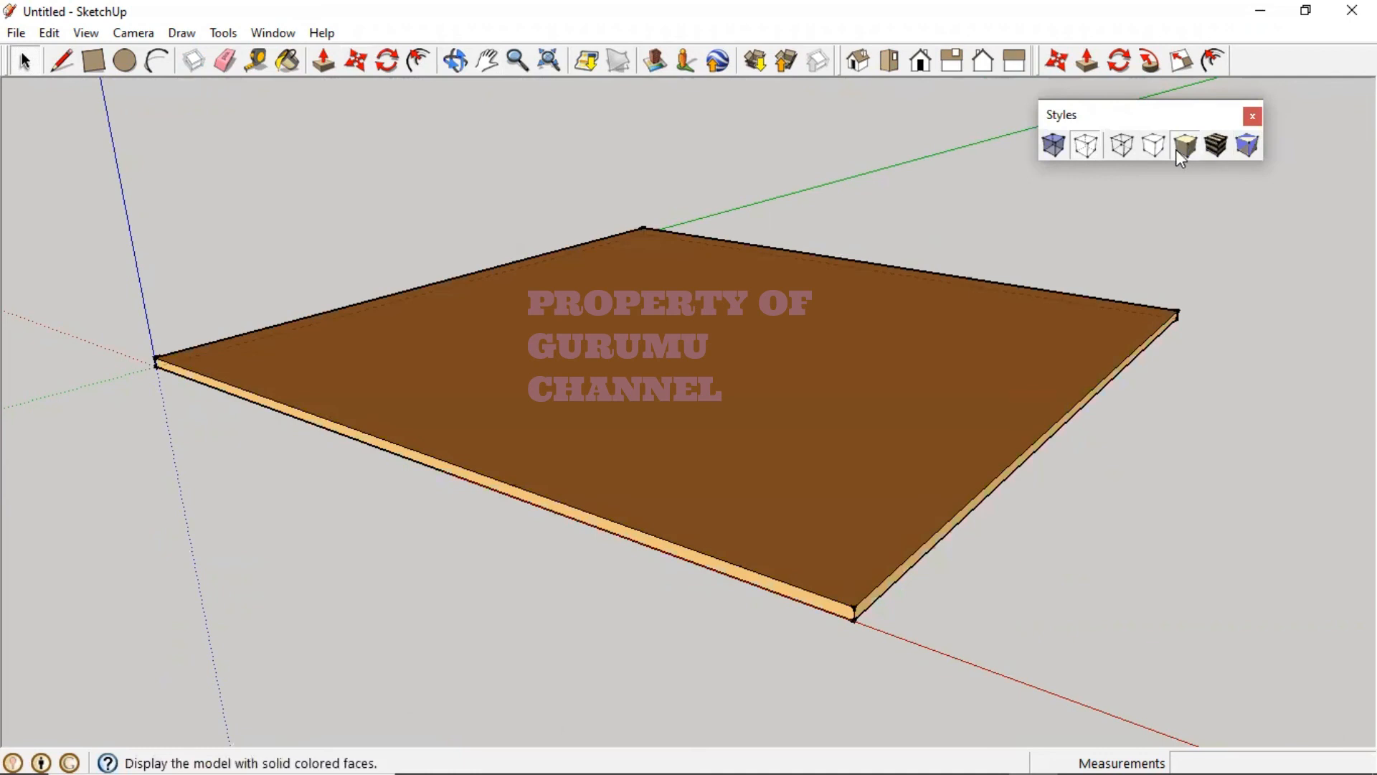
{"action": "left_click", "coordinate": [1214, 154]}
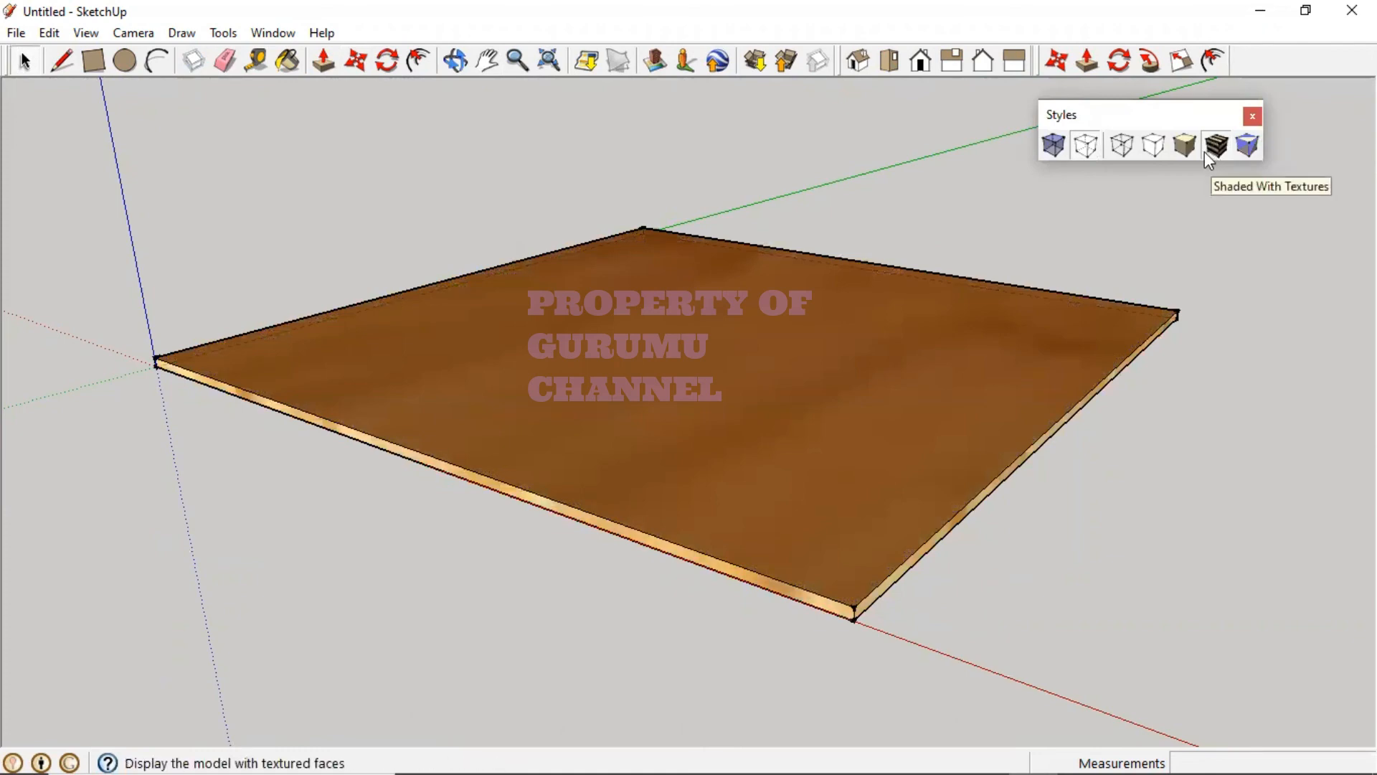
{"action": "left_click", "coordinate": [1253, 145]}
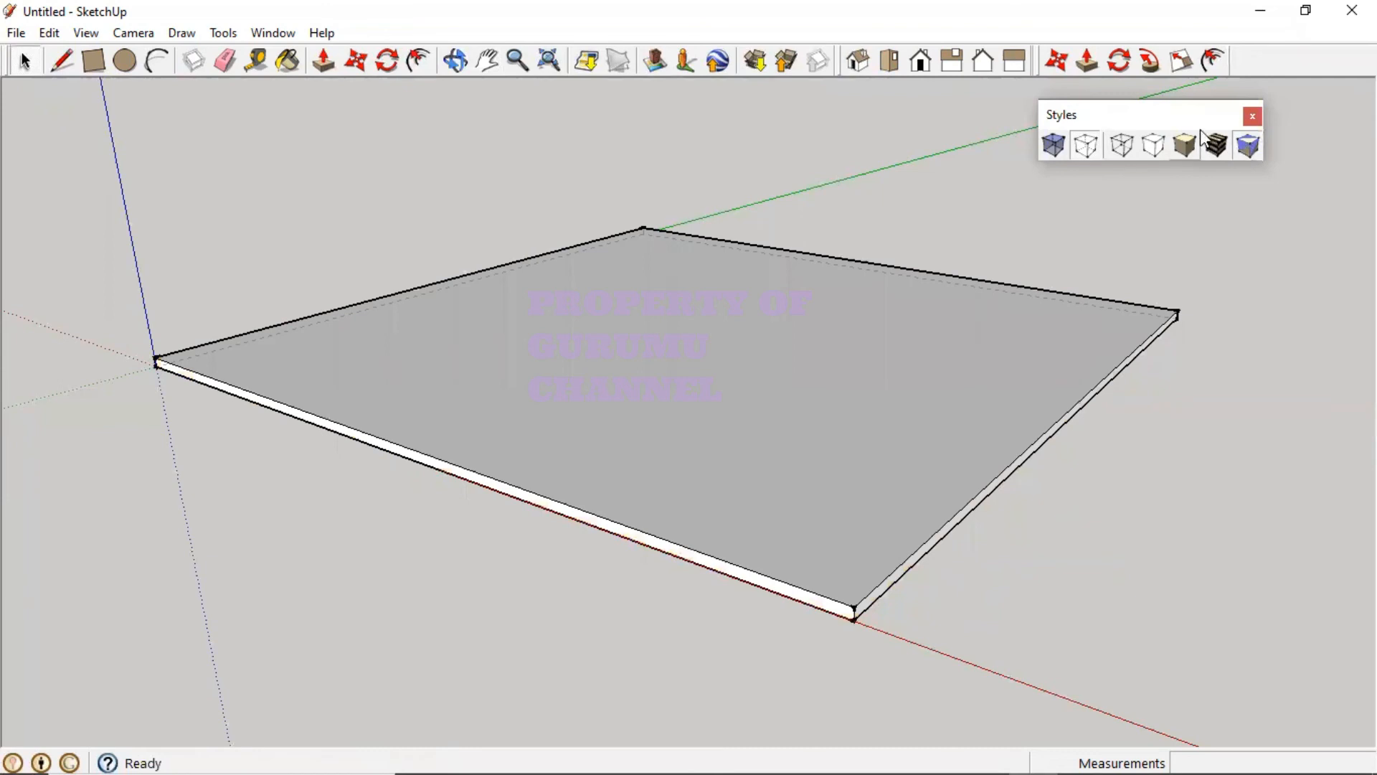
Step: Set the face style to Shaded and inspect the plate's corners and thin side faces up close
{"action": "left_click", "coordinate": [1053, 144]}
{"action": "left_click", "coordinate": [1099, 138]}
{"action": "left_click", "coordinate": [1185, 145]}
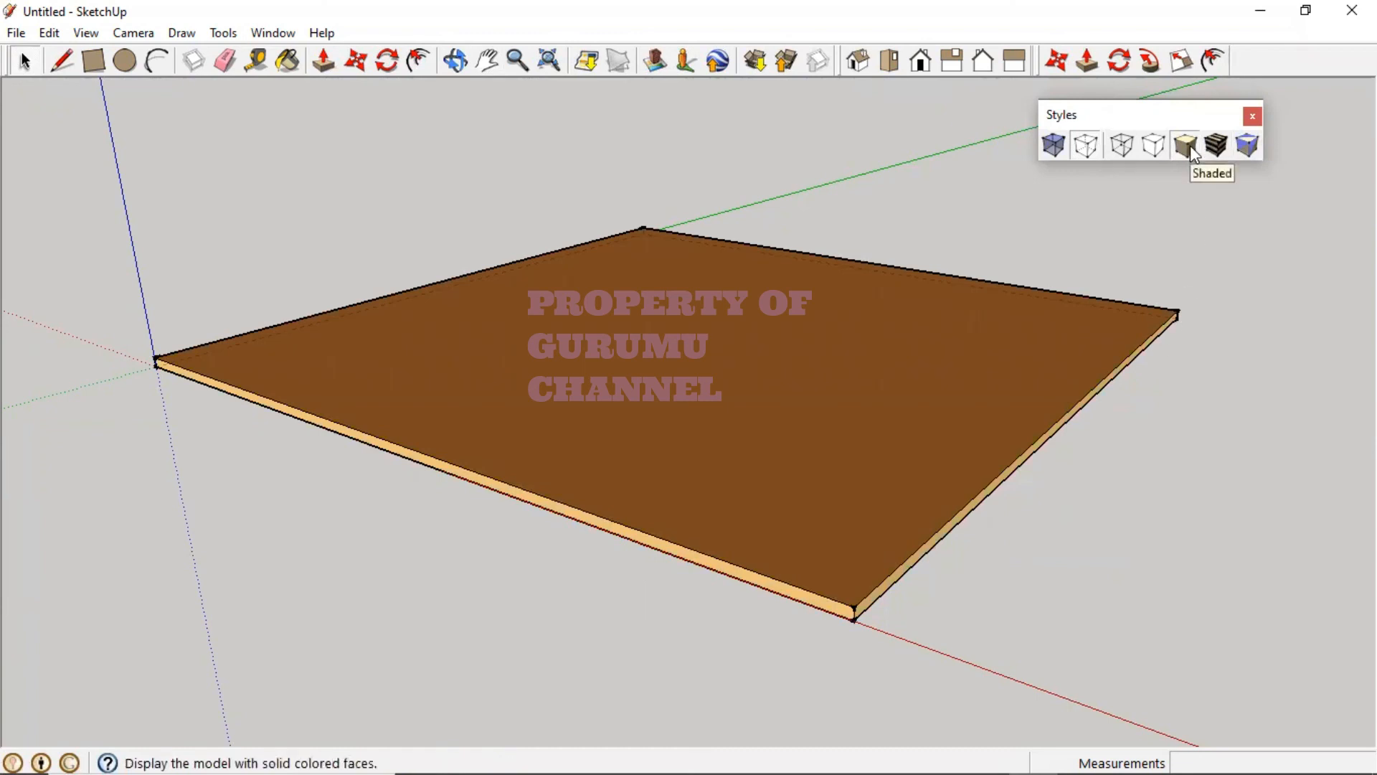
{"action": "scroll", "coordinate": [809, 528], "scroll_direction": "up", "scroll_amount": 3}
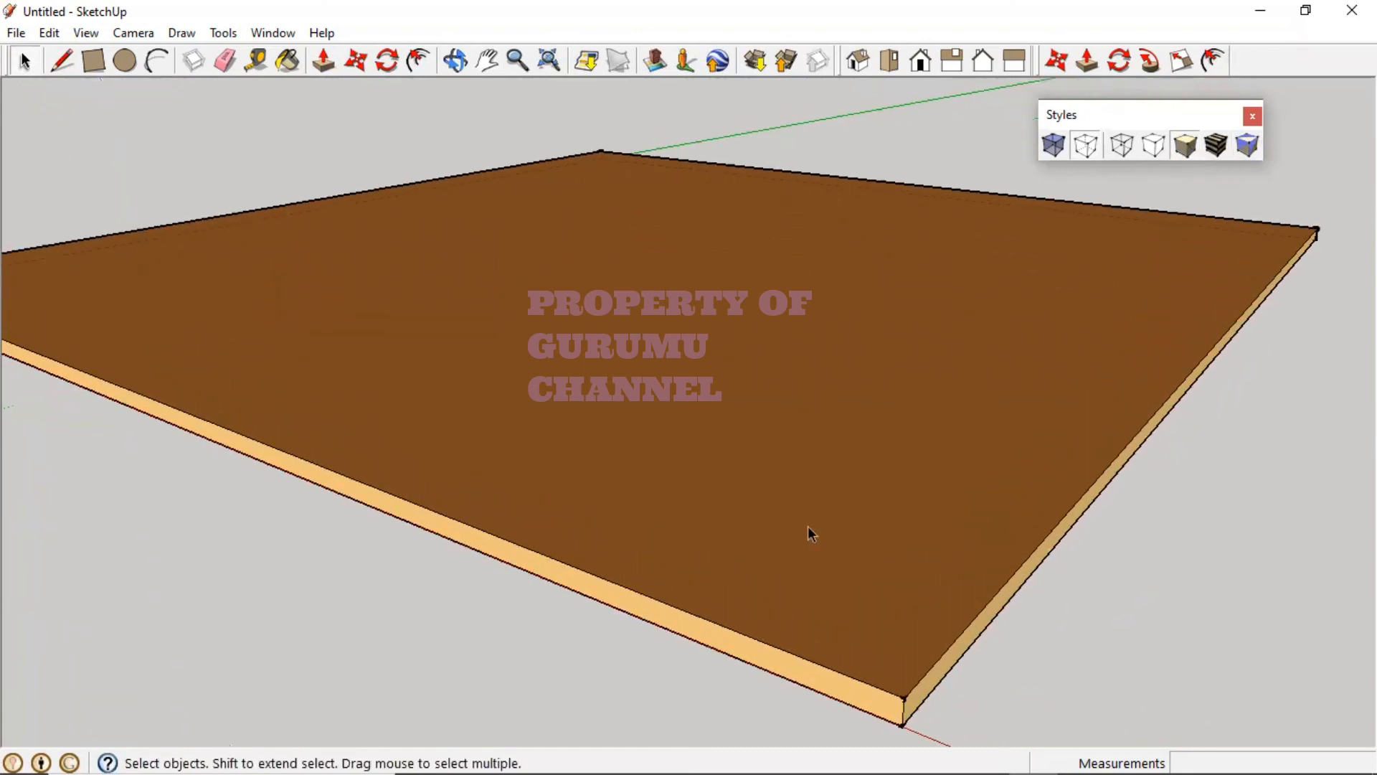
{"action": "middle_click_drag", "start_coordinate": [914, 564], "coordinate": [880, 489]}
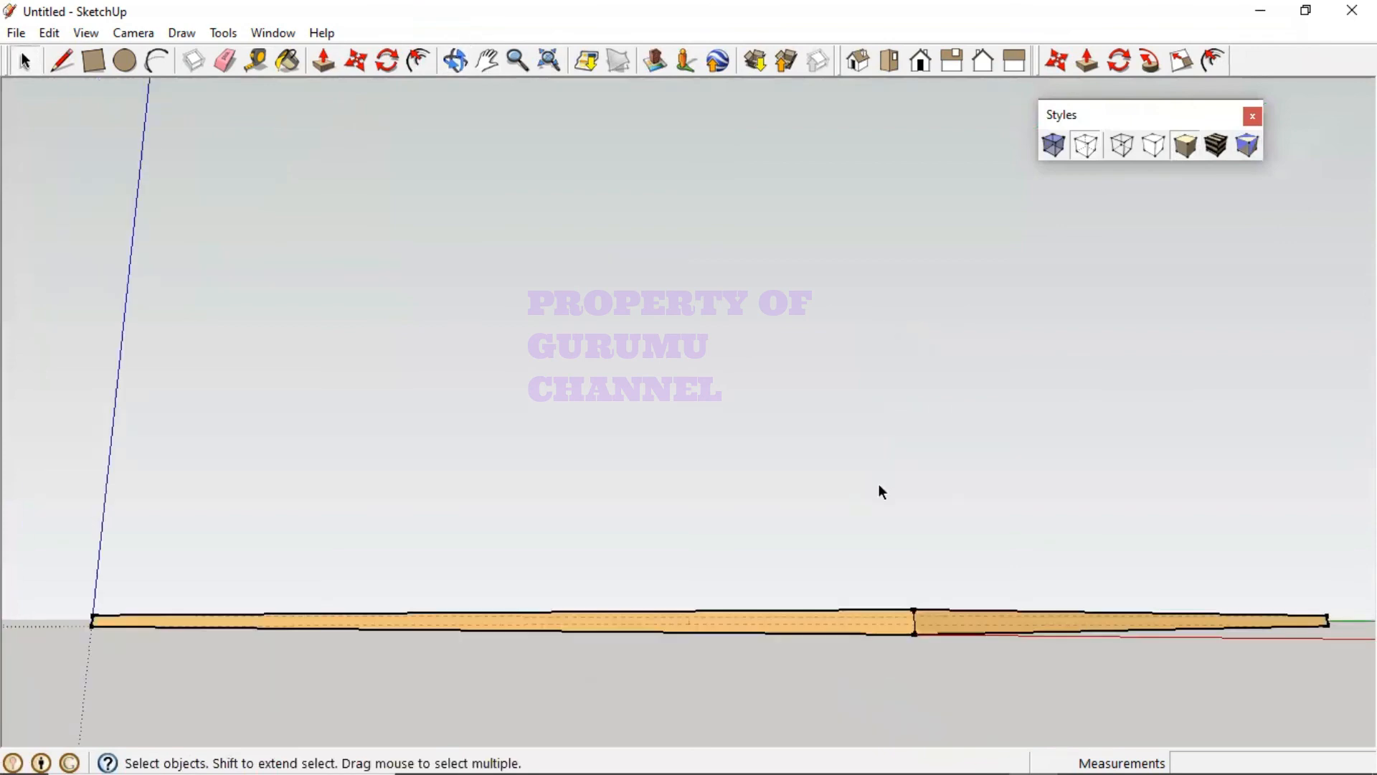
{"action": "middle_click_drag", "start_coordinate": [891, 632], "coordinate": [779, 645]}
{"action": "scroll", "coordinate": [713, 608], "scroll_direction": "up", "scroll_amount": 5}
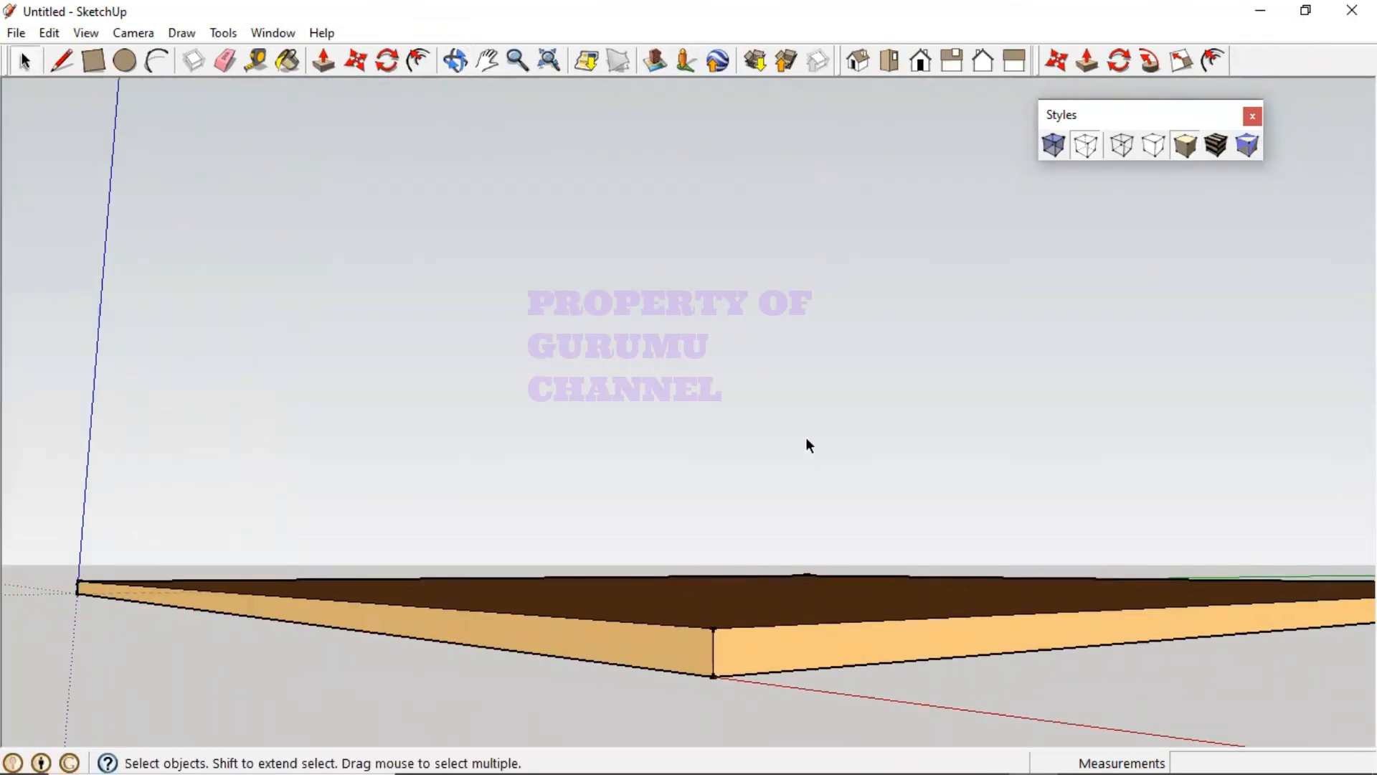
{"action": "middle_click_drag", "start_coordinate": [808, 440], "coordinate": [937, 511]}
{"action": "scroll", "coordinate": [849, 471], "scroll_direction": "down", "scroll_amount": 3}
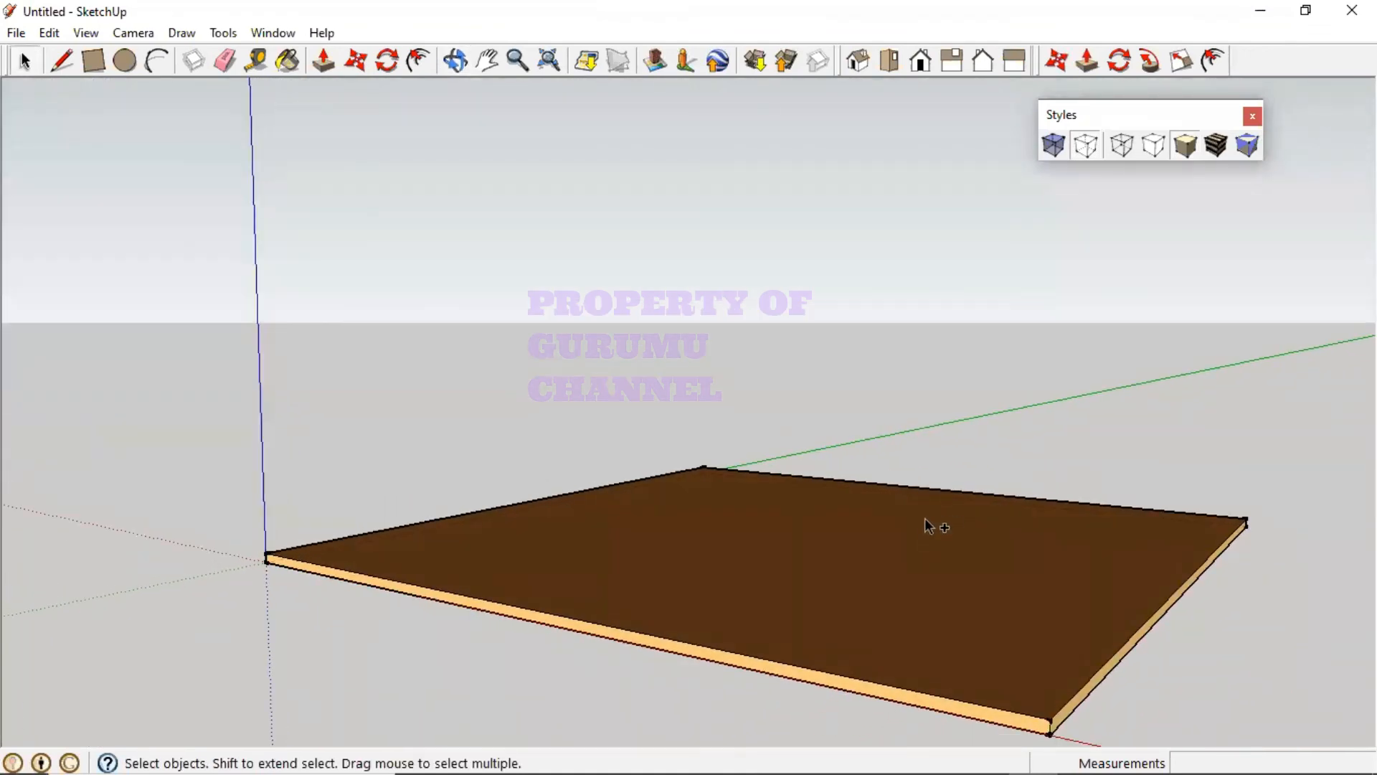
Step: Undo the material painting and the extrusion that gave the plate its thickness
{"action": "key", "text": "ctrl+z"}
{"action": "key", "text": "ctrl+z"}
{"action": "key", "text": "ctrl+z"}
{"action": "key", "text": "ctrl+z"}
{"action": "key", "text": "ctrl+z"}
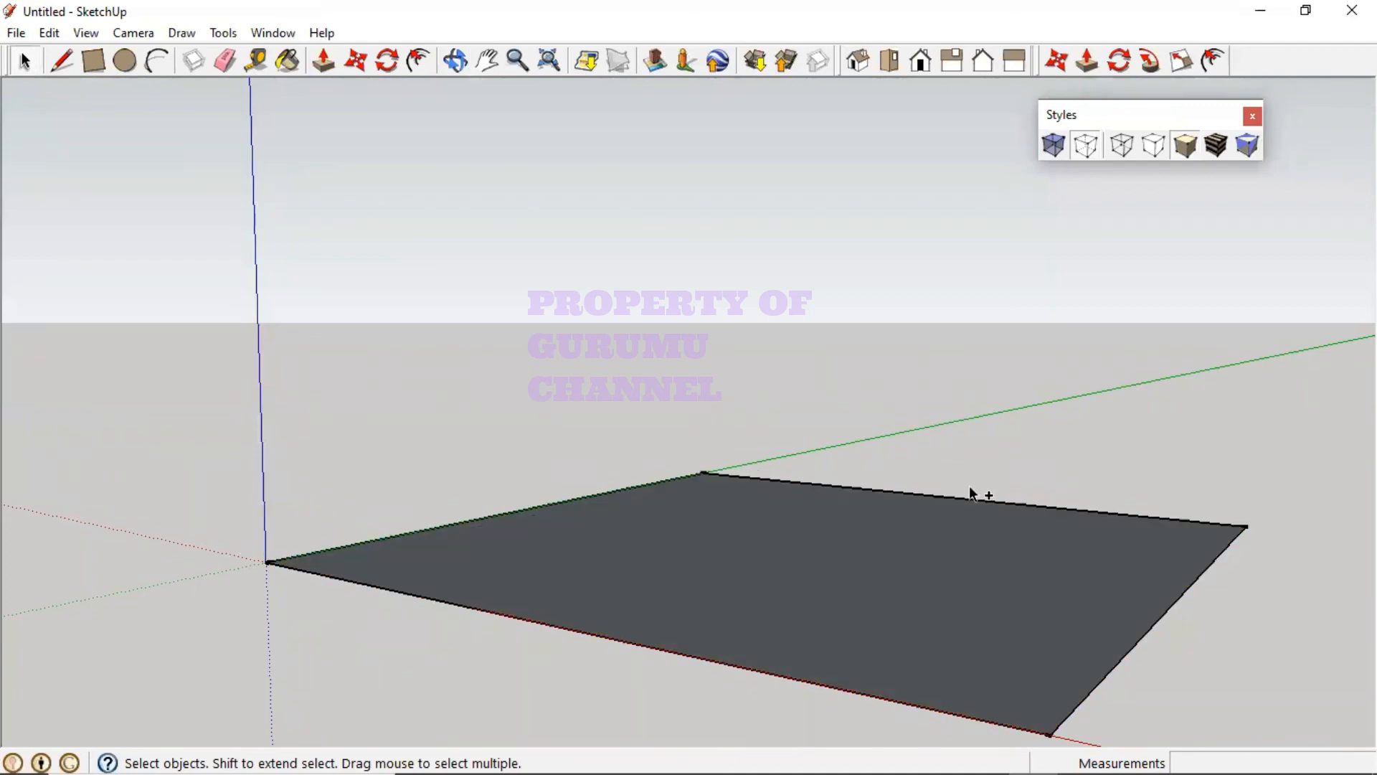
{"action": "key", "text": "ctrl+z"}
Step: Redo the plate's extrusion and the wood painting of its faces
{"action": "key", "text": "ctrl+y"}
{"action": "key", "text": "ctrl+y"}
{"action": "key", "text": "ctrl+y"}
{"action": "key", "text": "ctrl+y"}
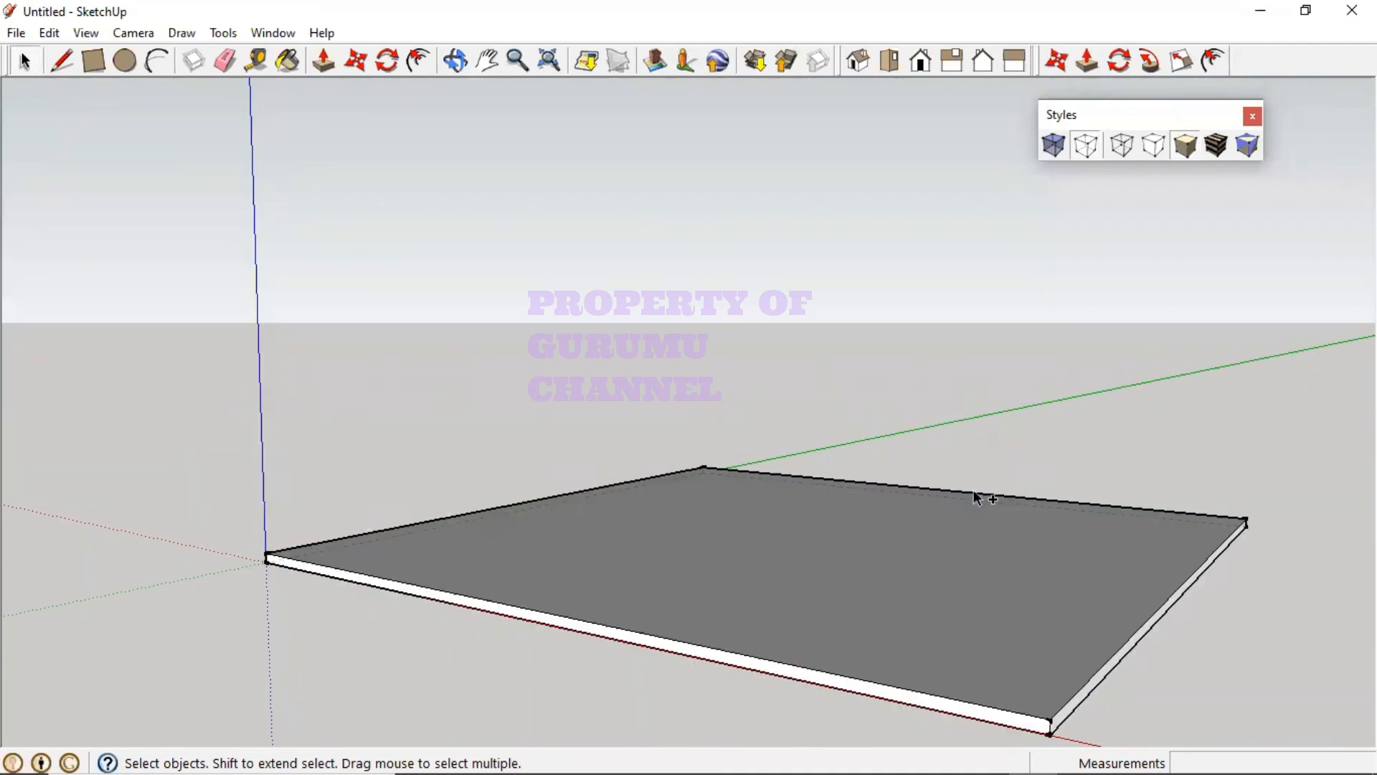
{"action": "key", "text": "ctrl+y"}
{"action": "key", "text": "ctrl+y"}
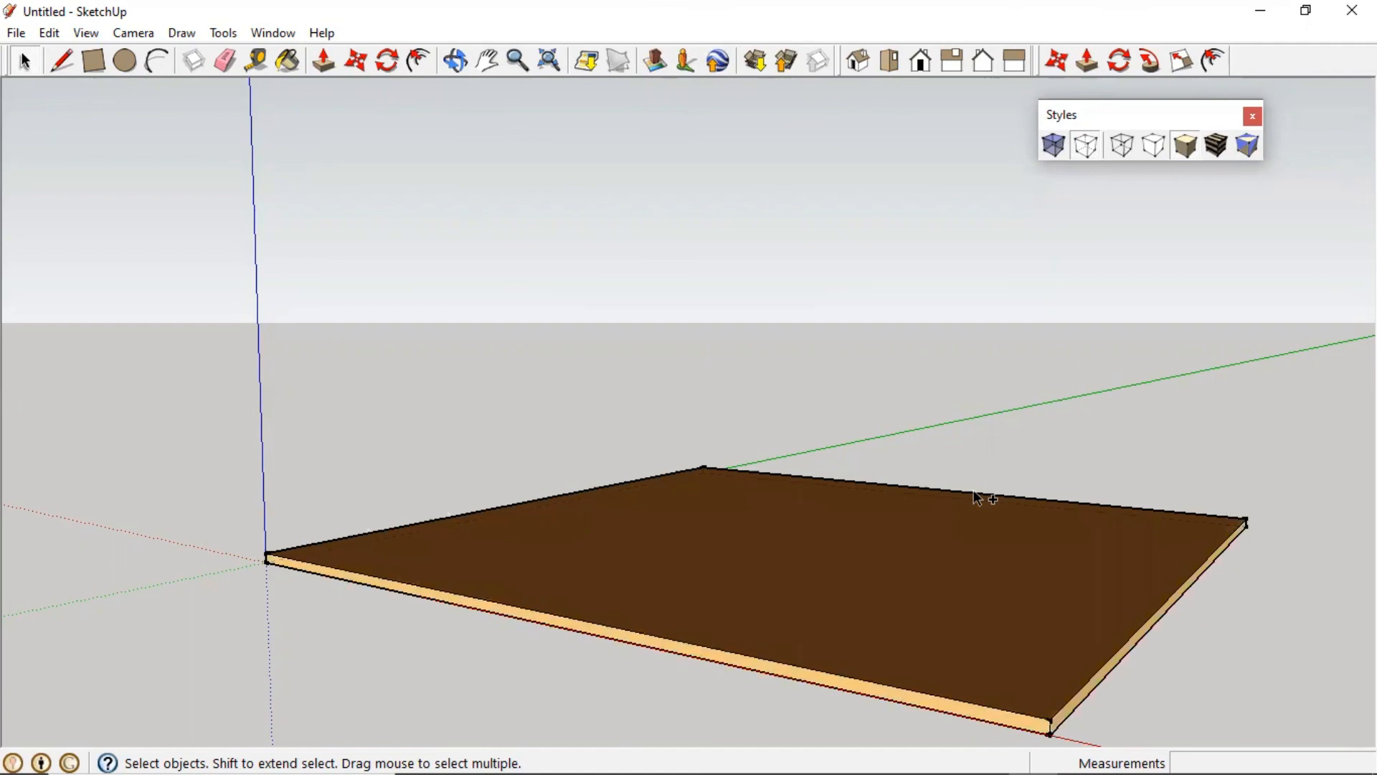
{"action": "middle_click_drag", "start_coordinate": [977, 497], "coordinate": [1119, 315]}
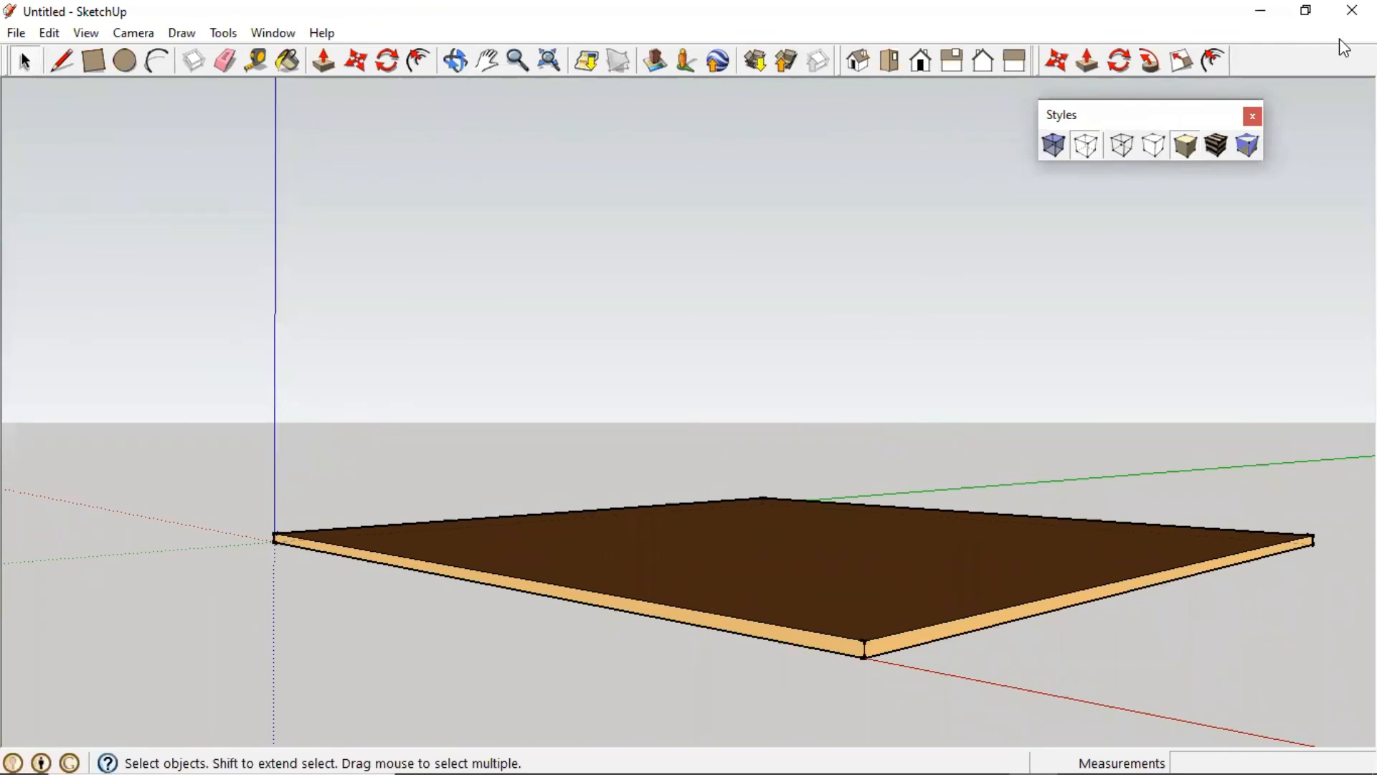
{"action": "left_click_drag", "start_coordinate": [1340, 39], "coordinate": [1320, 69]}
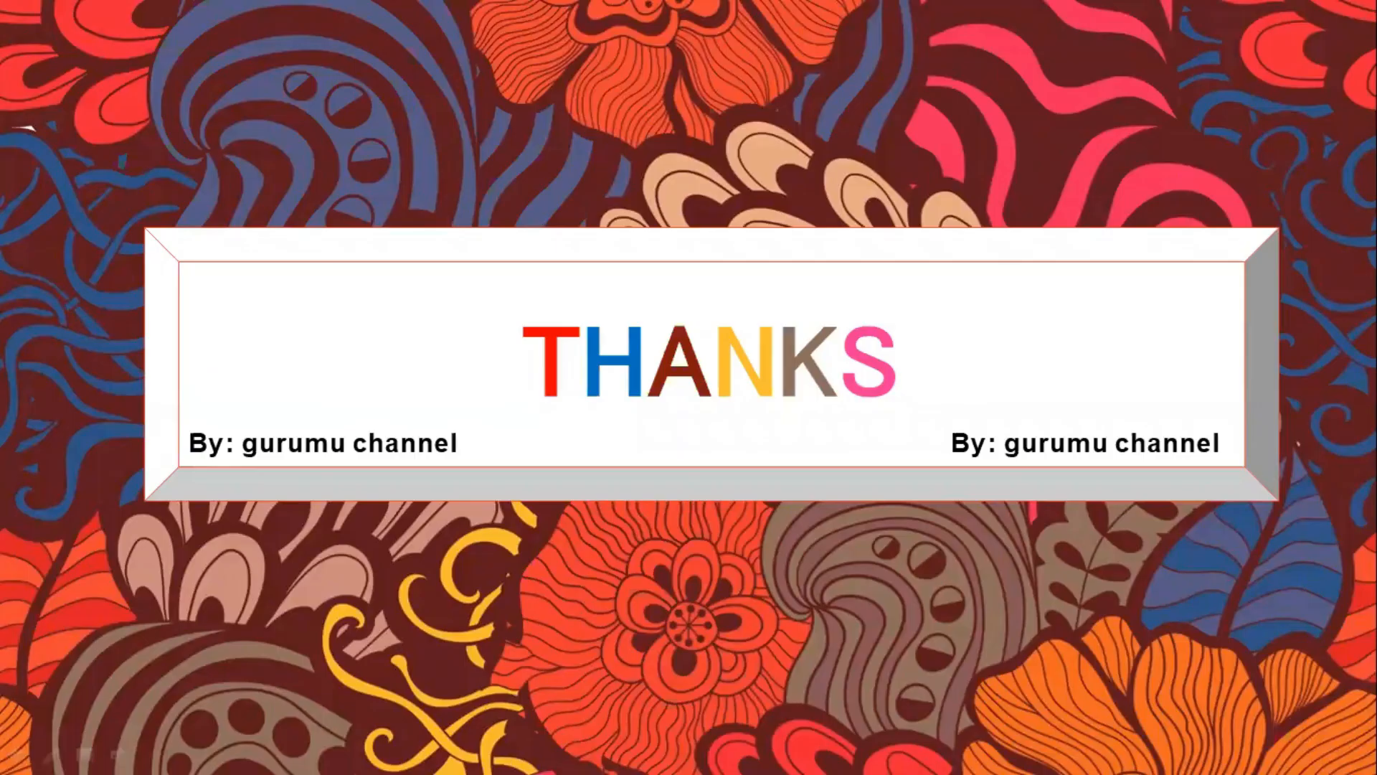